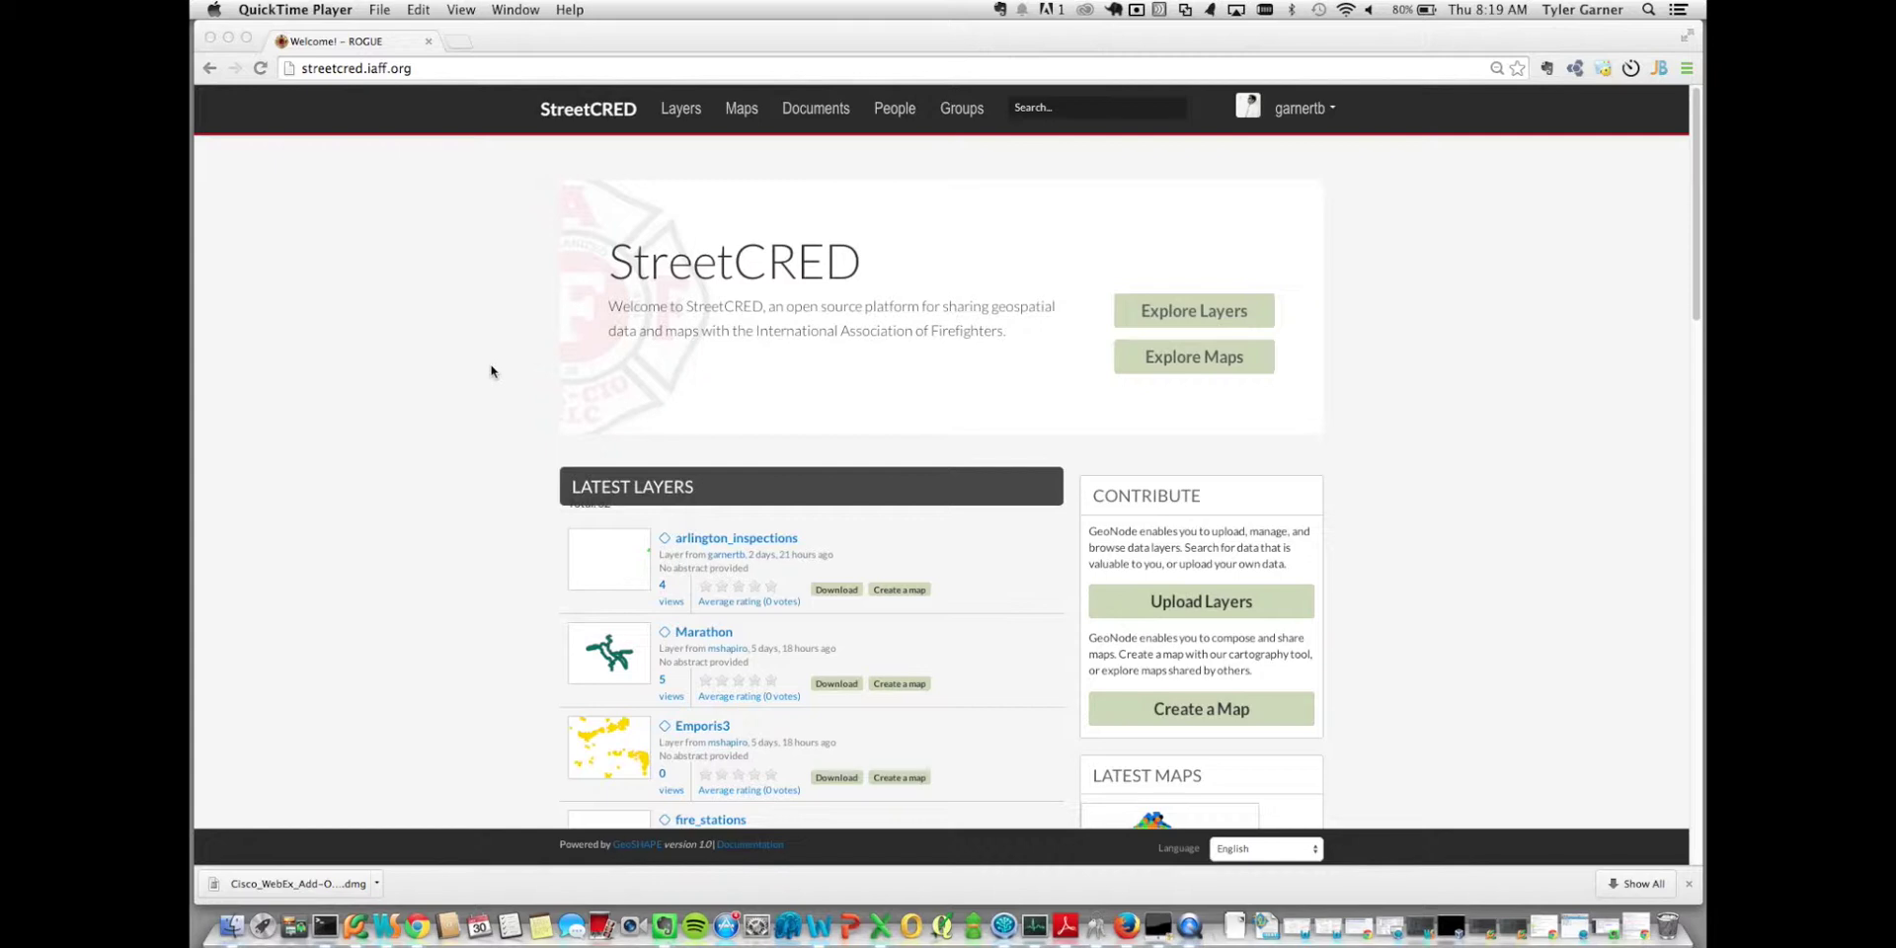
Step: Browse the Latest Layers and Latest Maps lists on the StreetCRED home page
left_click(461, 368)
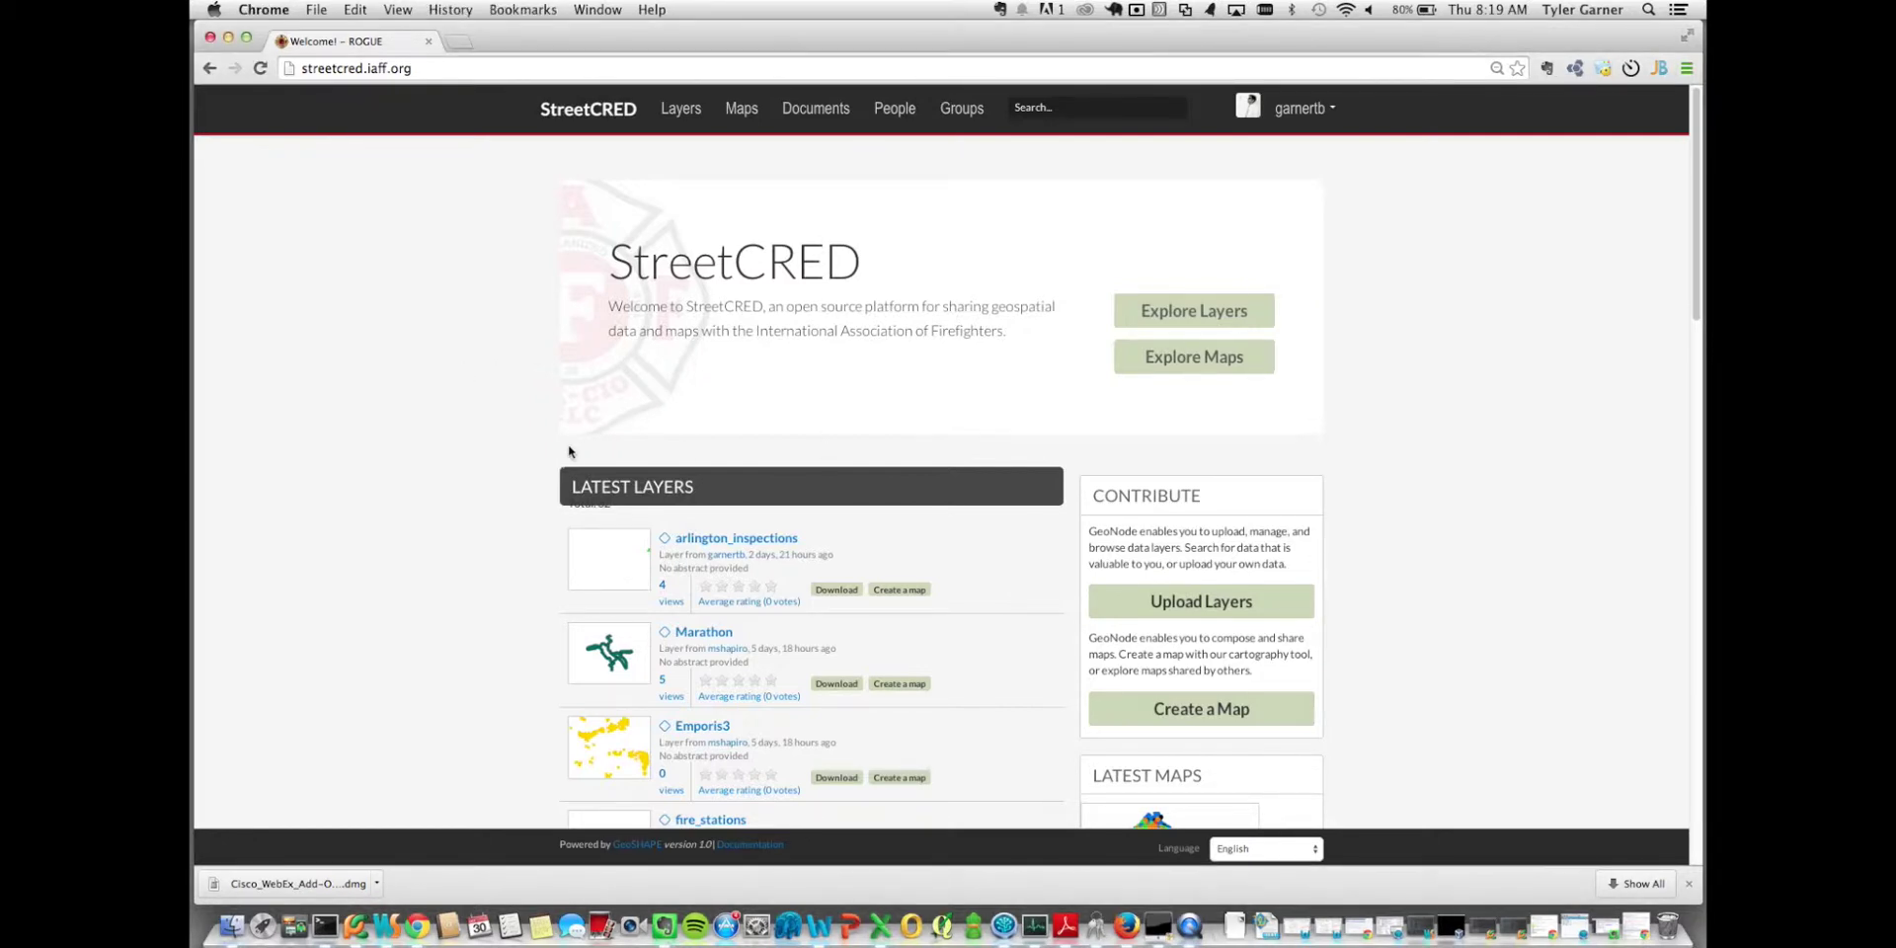
scroll(526, 415, "down", 2)
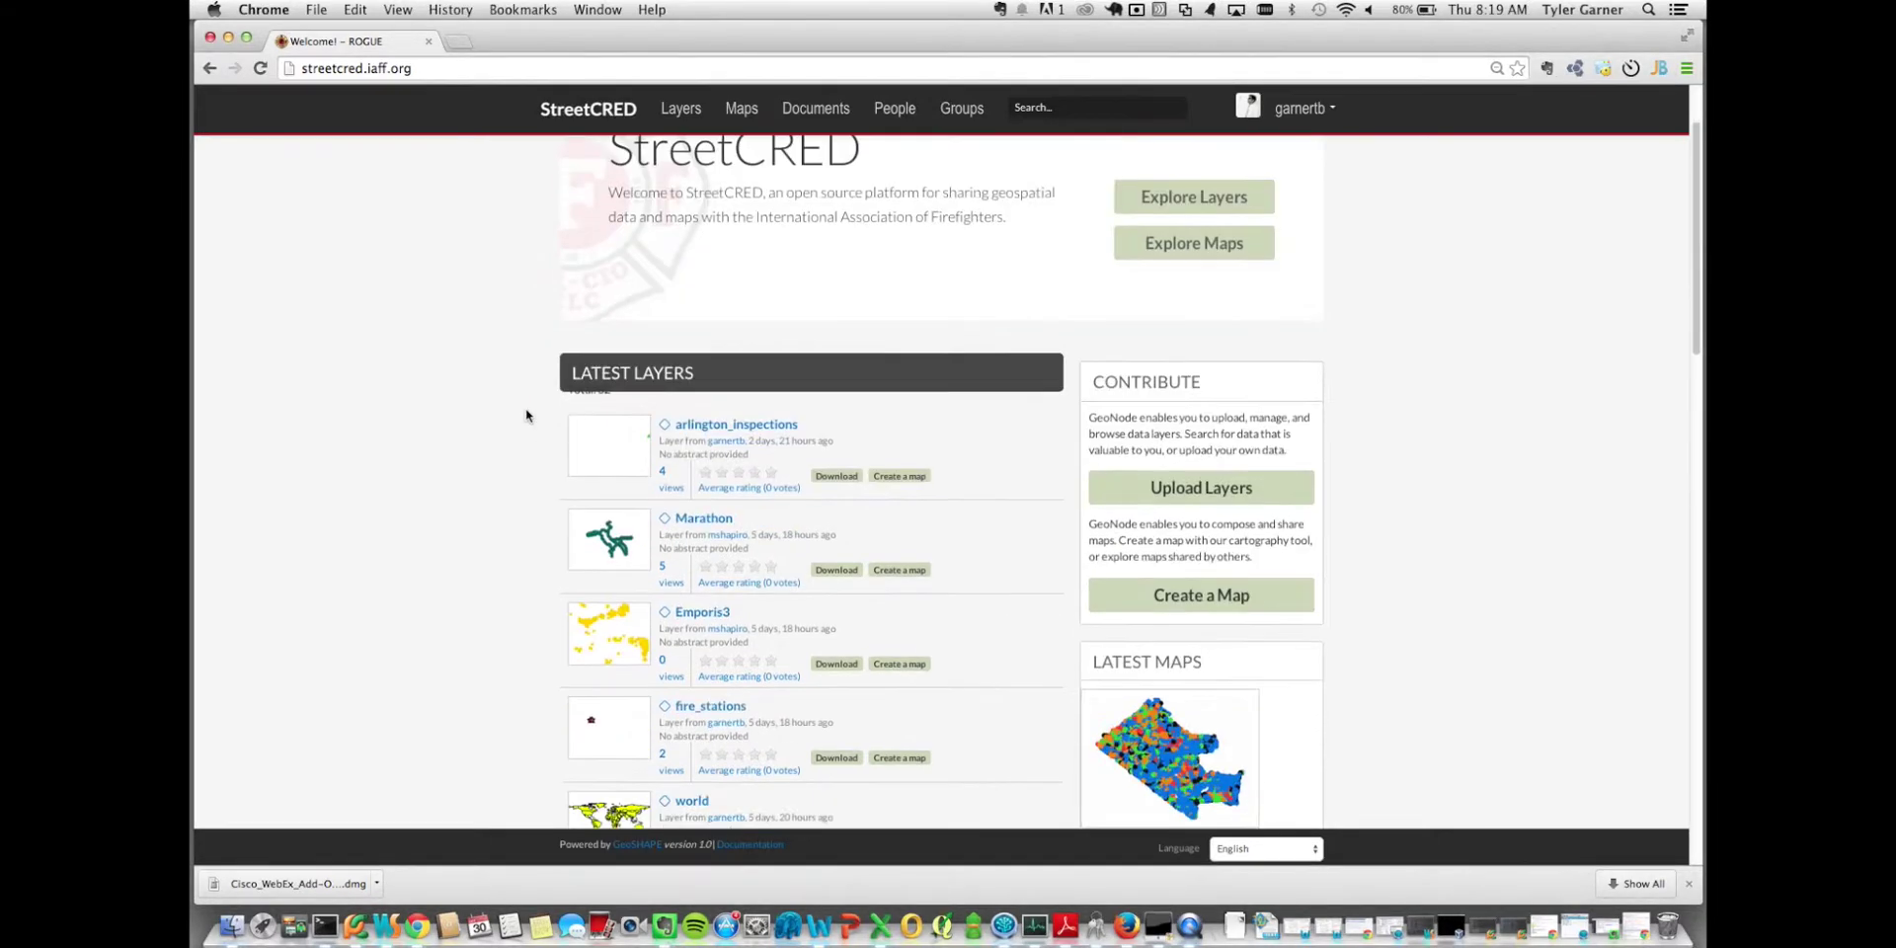
scroll(526, 415, "down", 4)
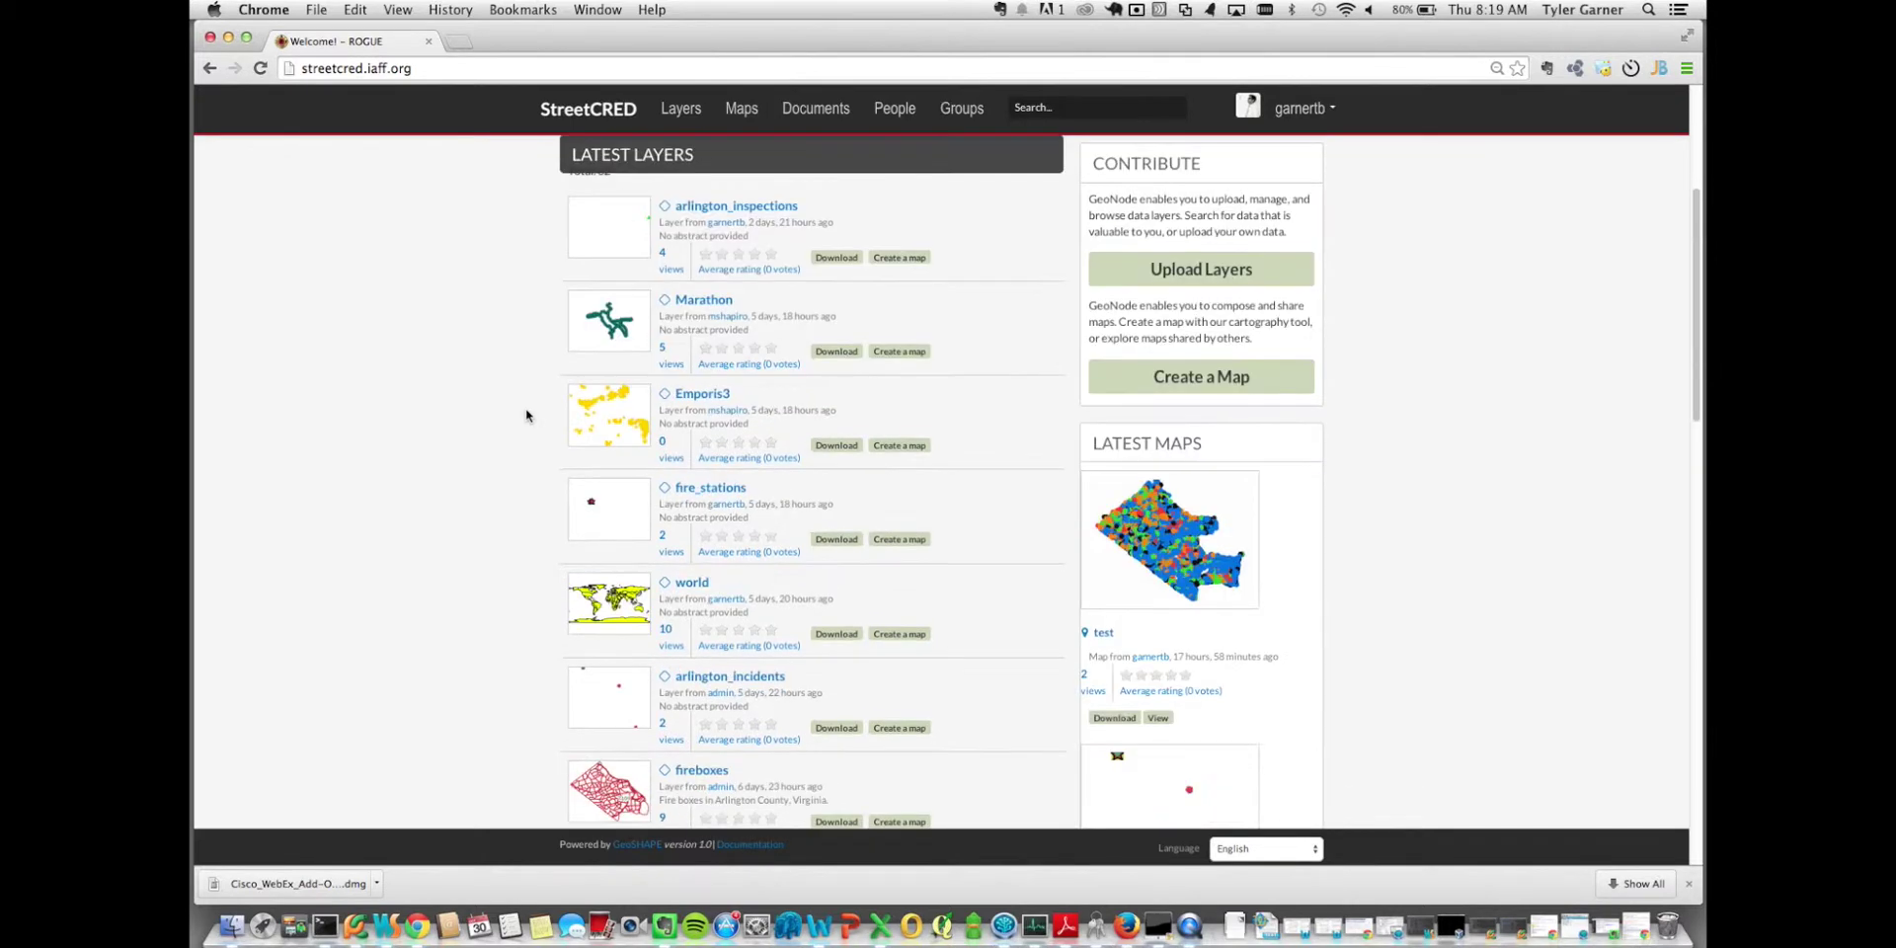
scroll(526, 416, "up", 6)
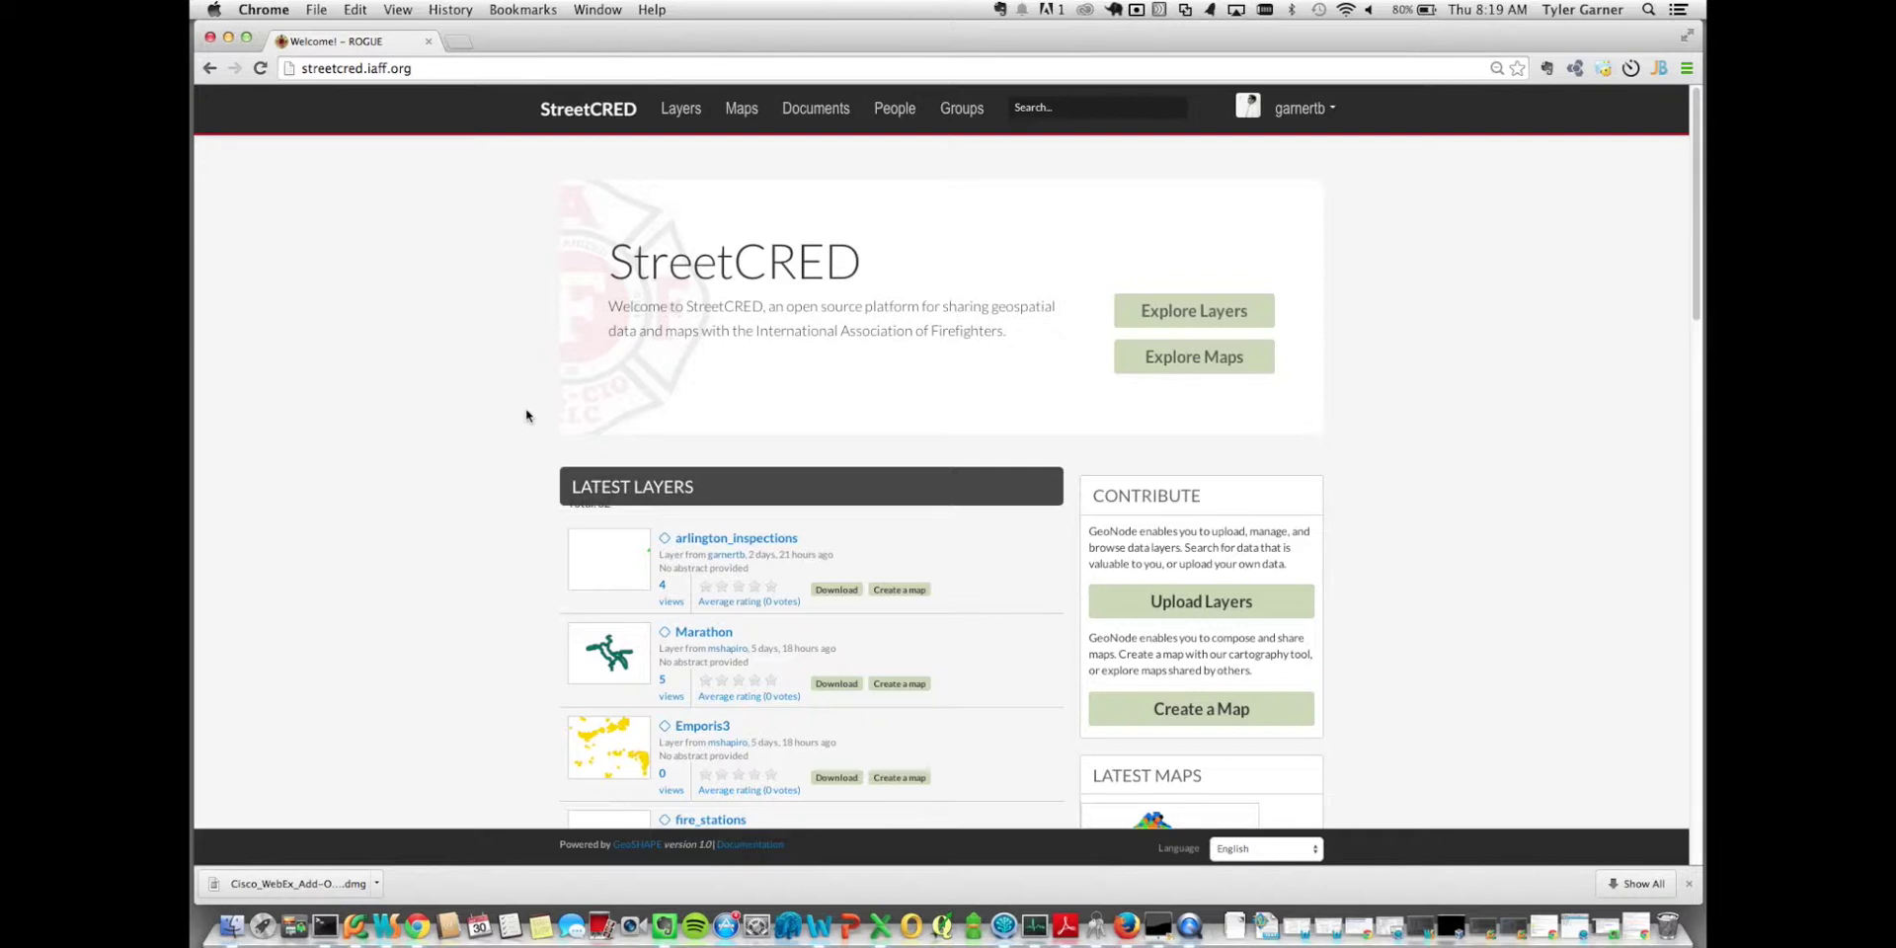
scroll(604, 277, "down", 1)
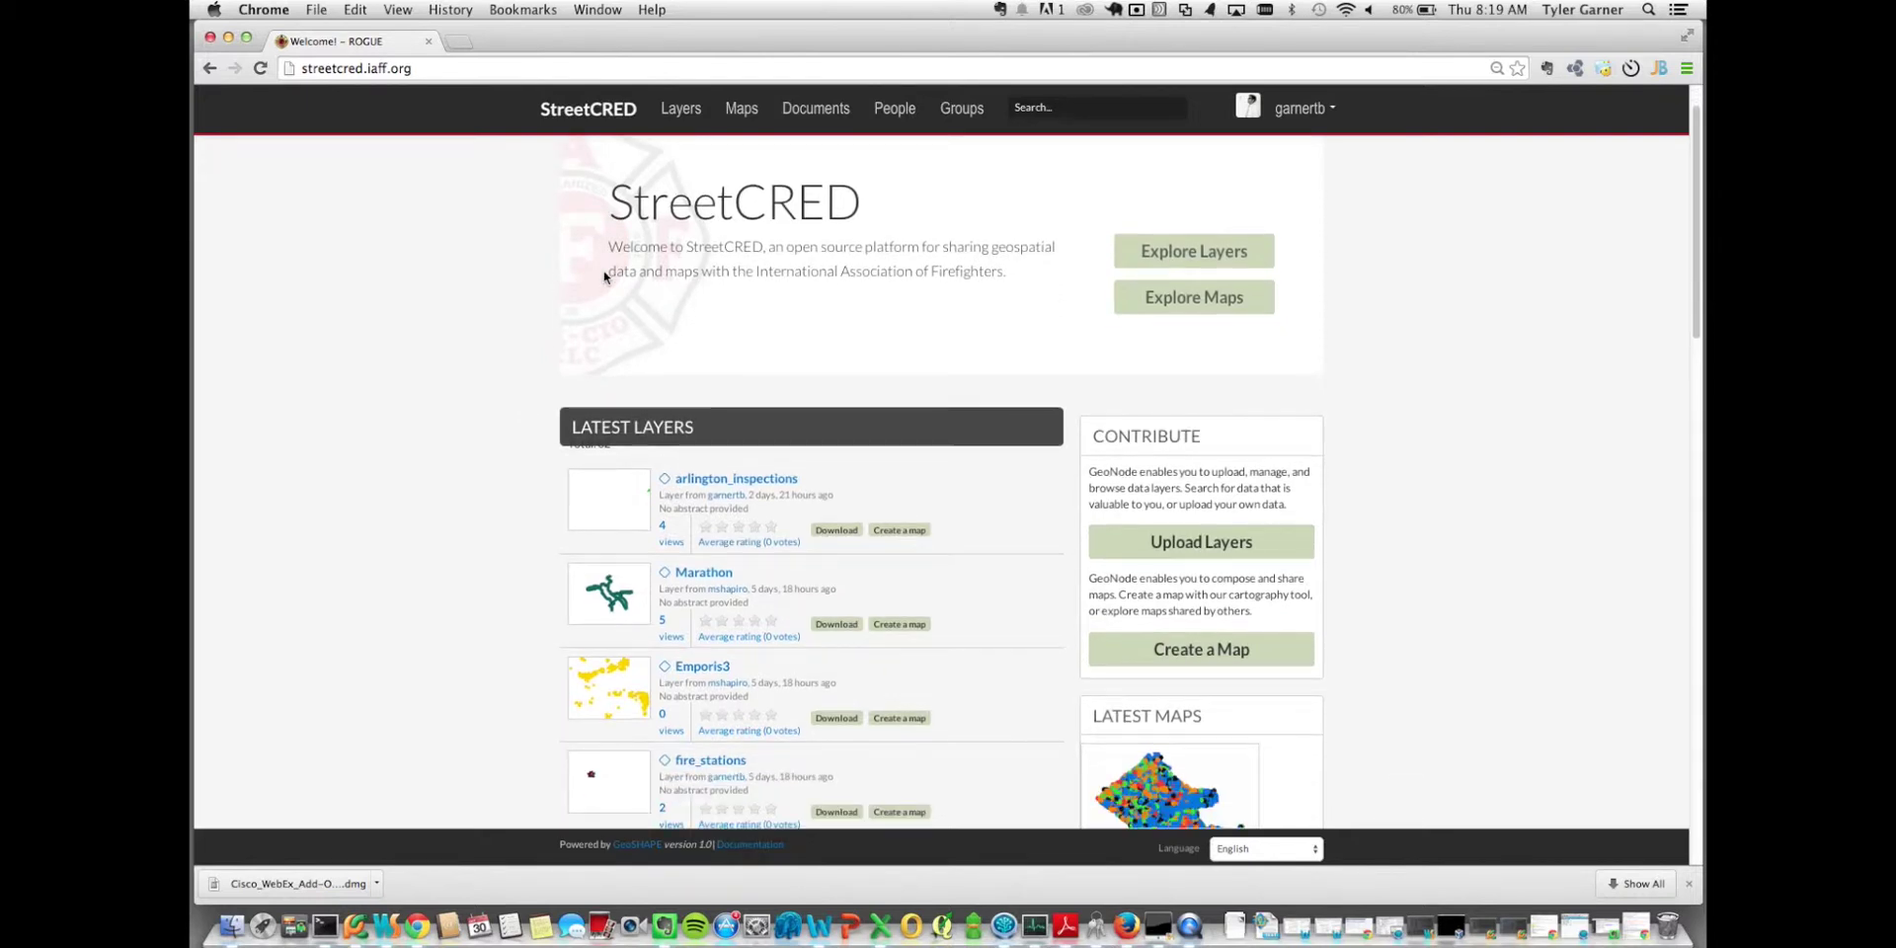
scroll(605, 277, "down", 1)
scroll(604, 276, "down", 3)
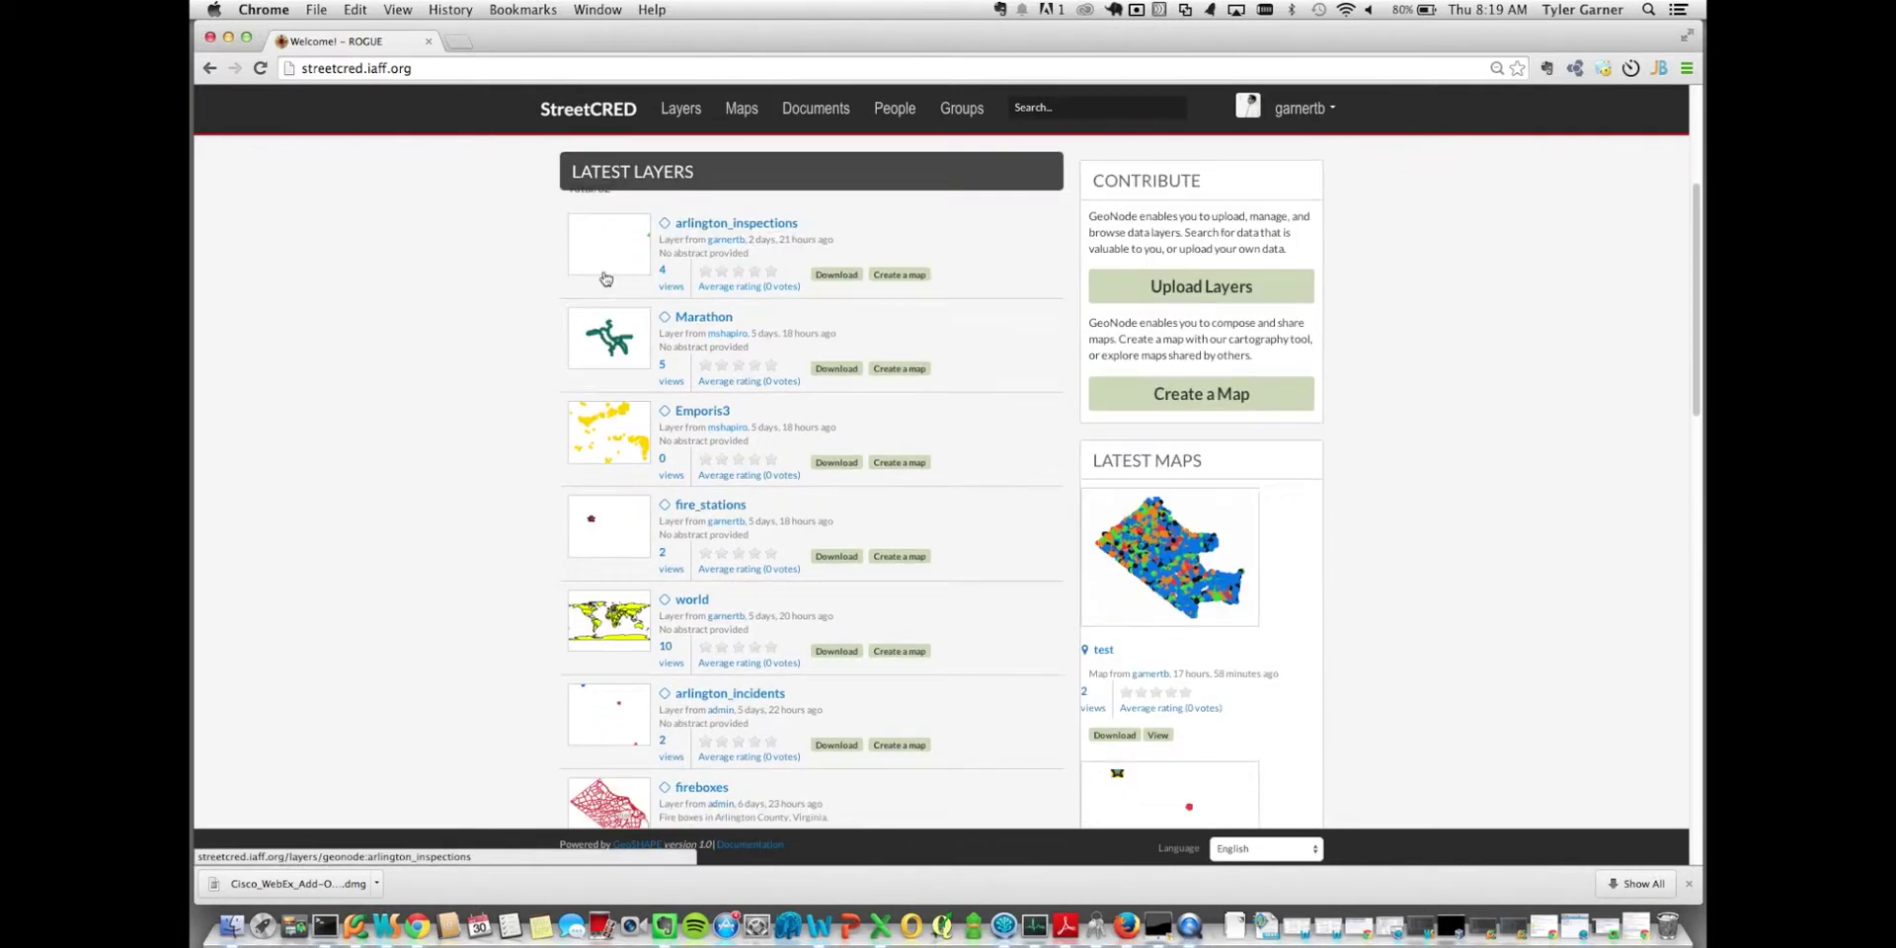
scroll(605, 278, "down", 1)
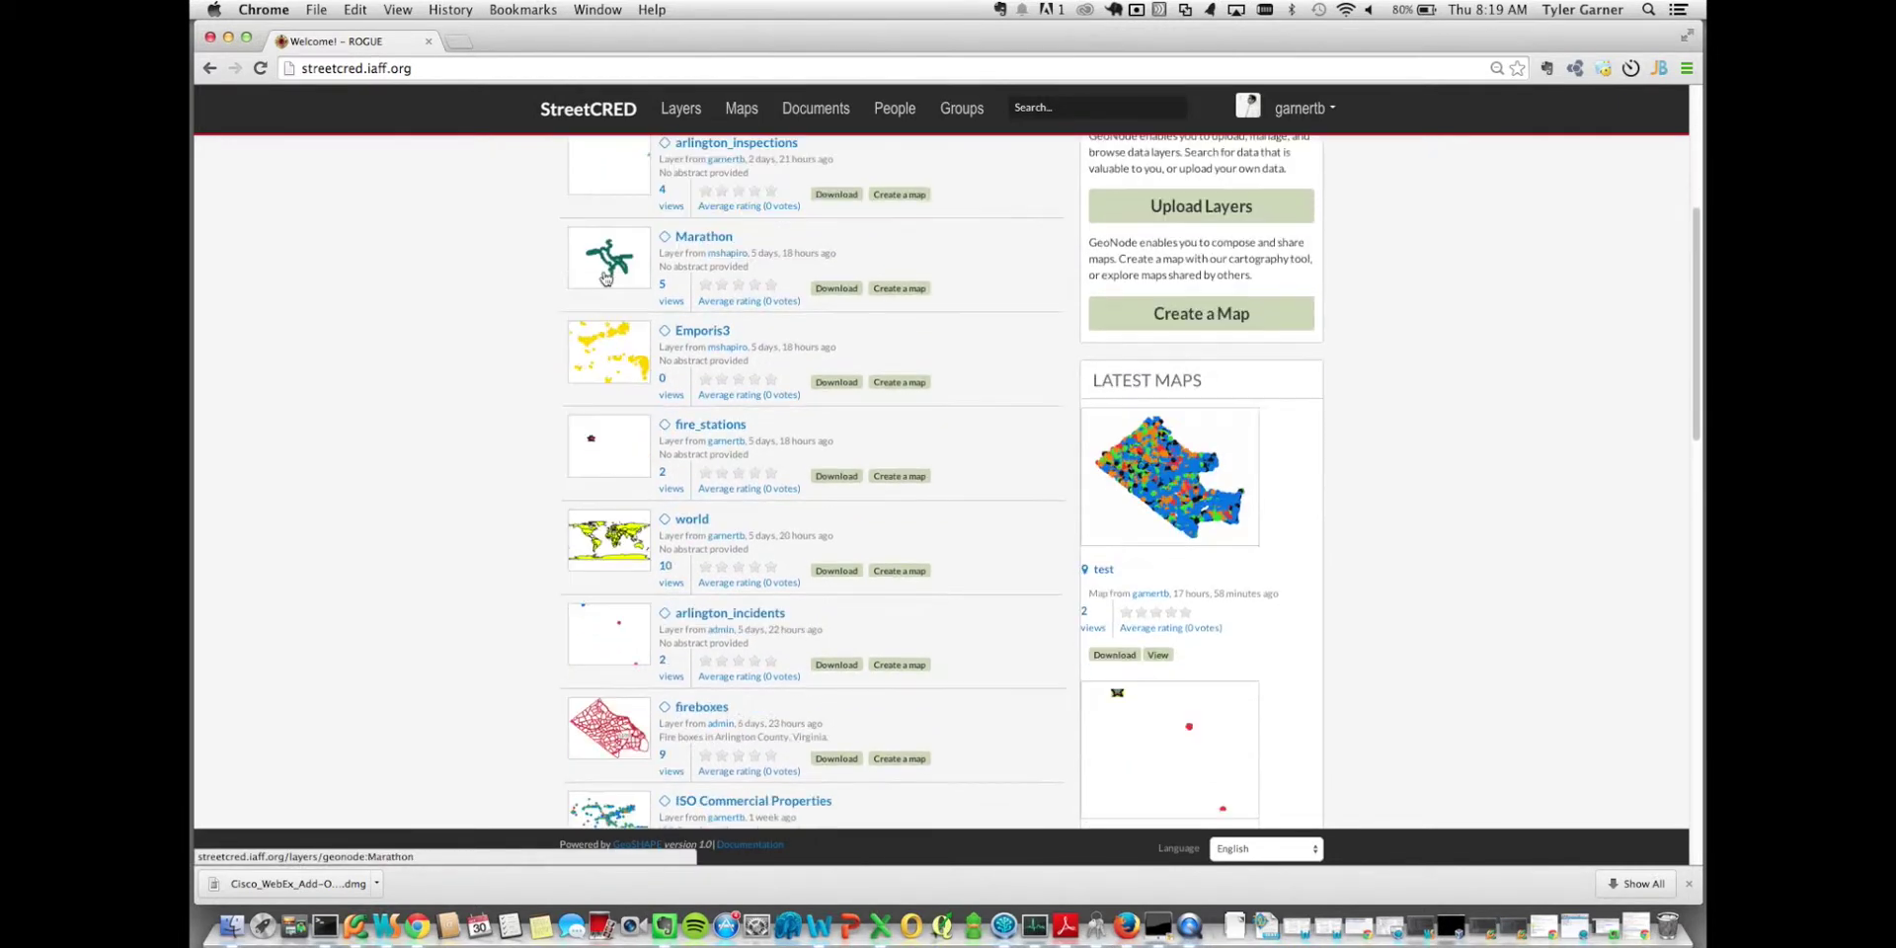
scroll(606, 277, "down", 2)
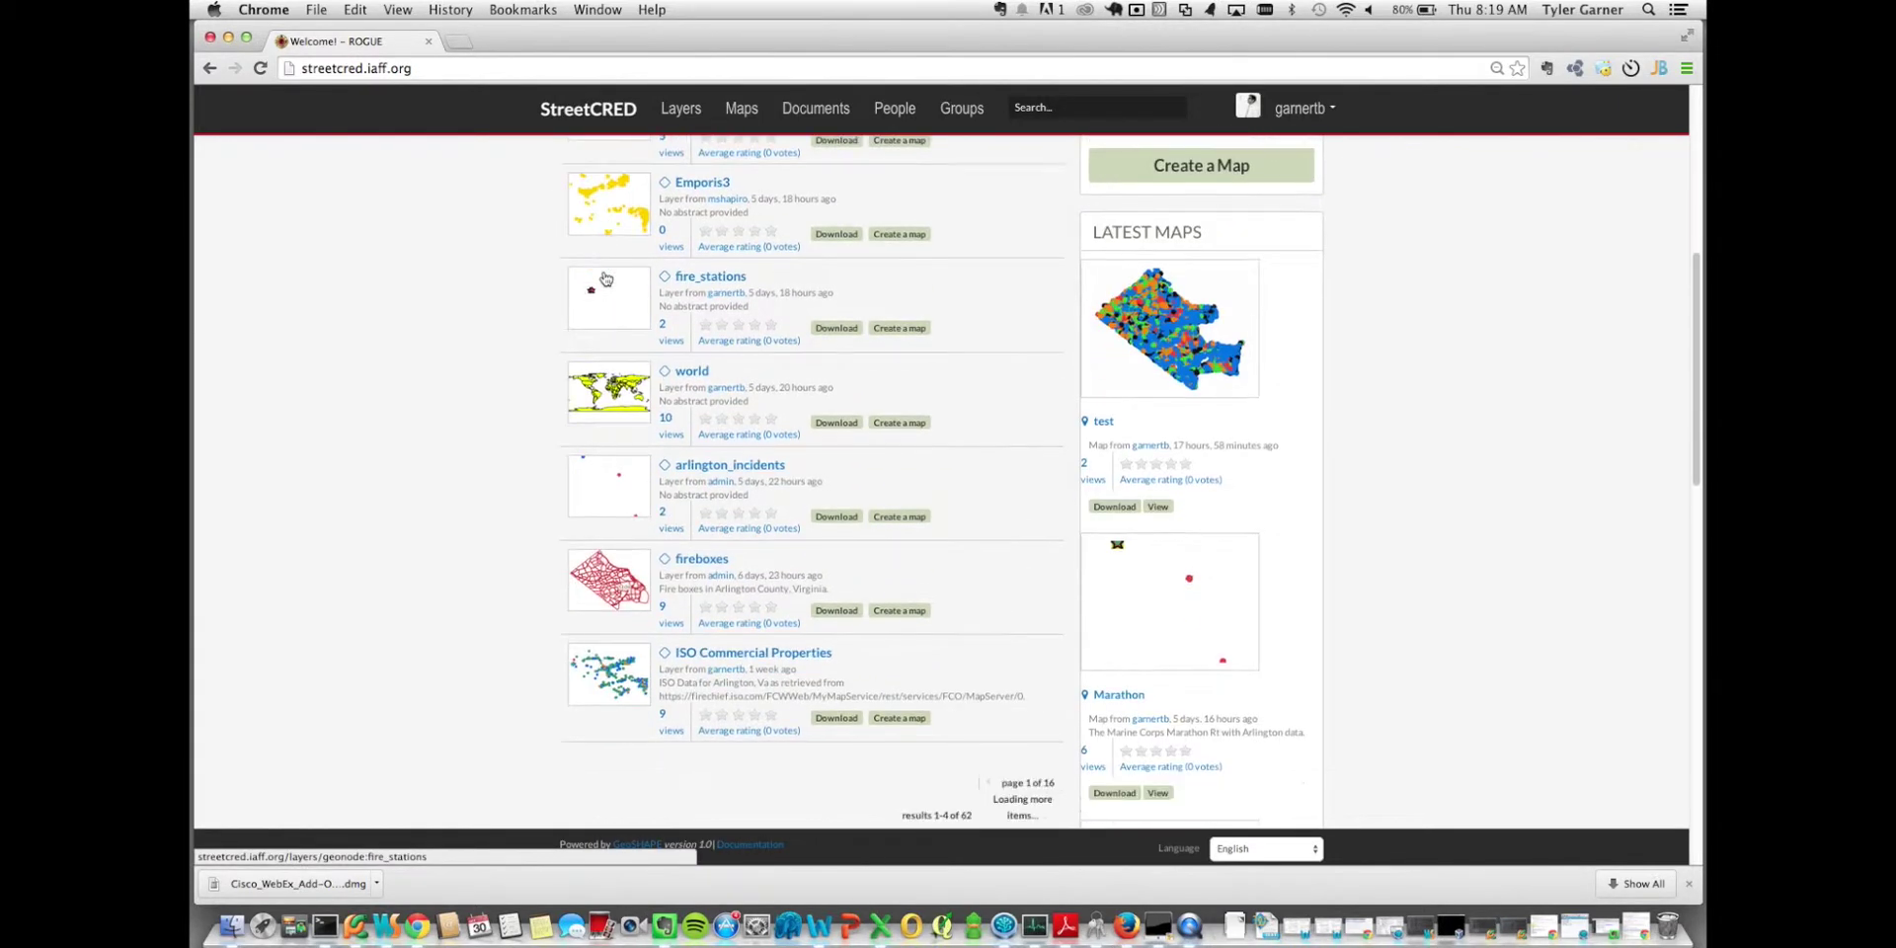
scroll(509, 288, "down", 3)
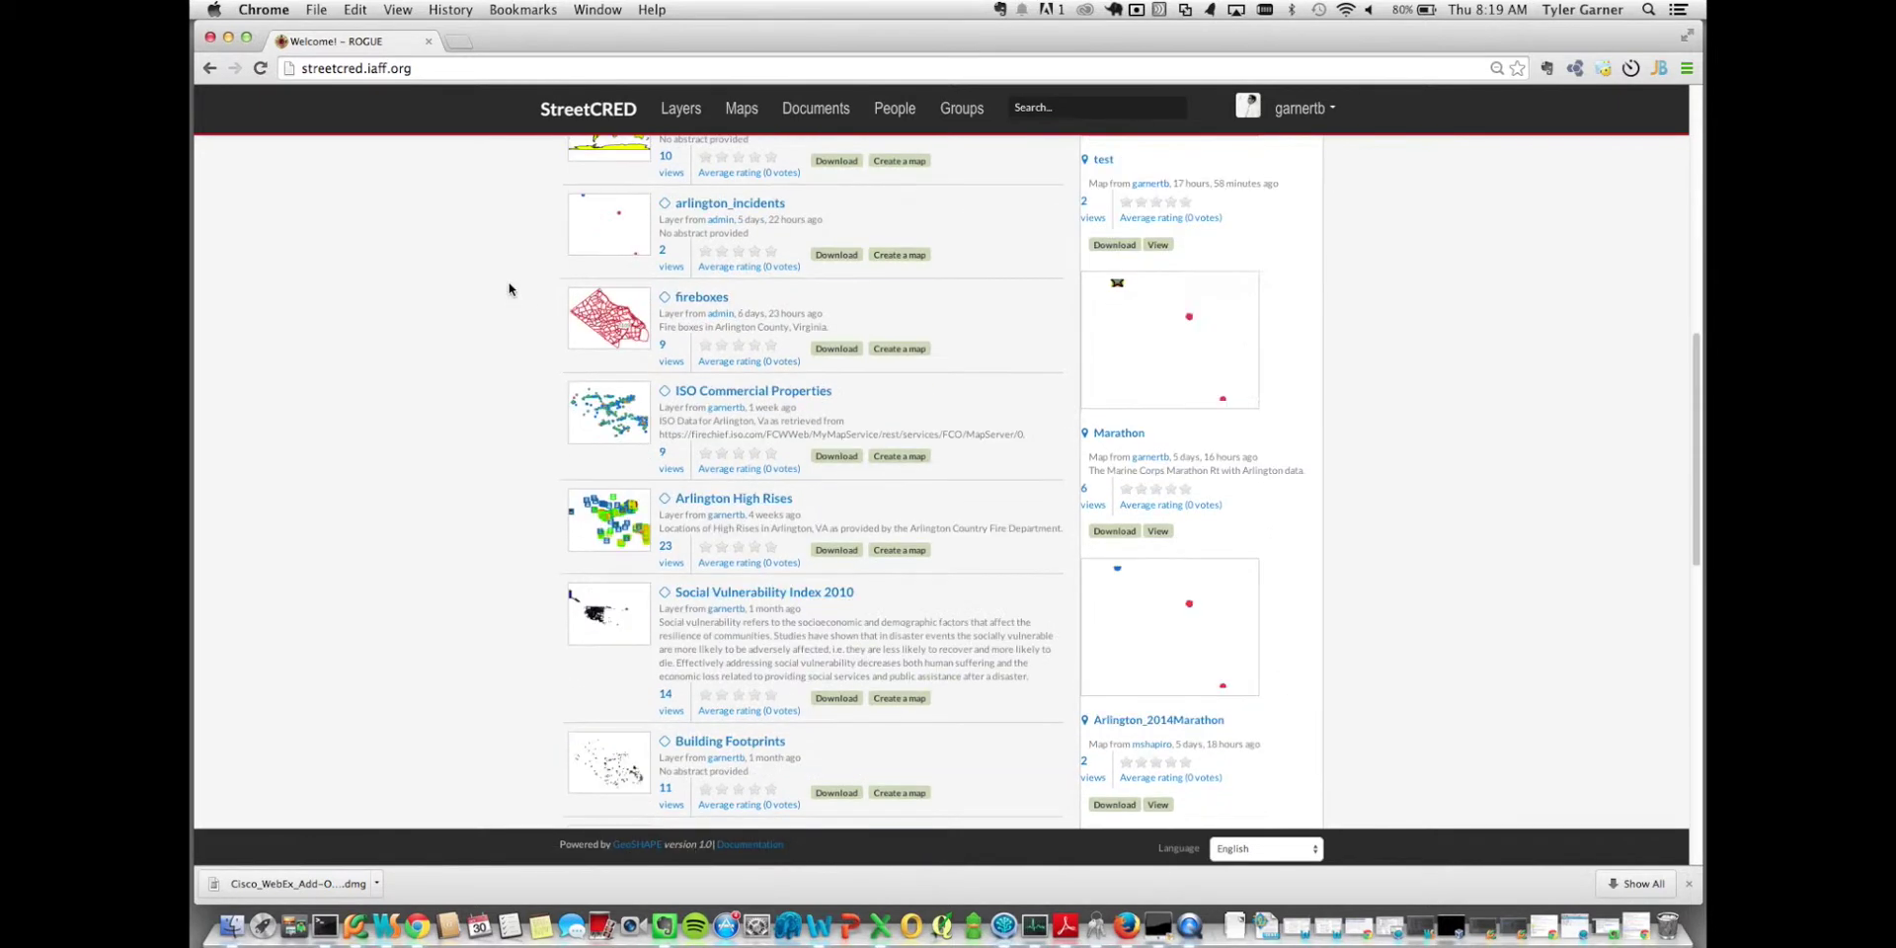
scroll(510, 288, "down", 4)
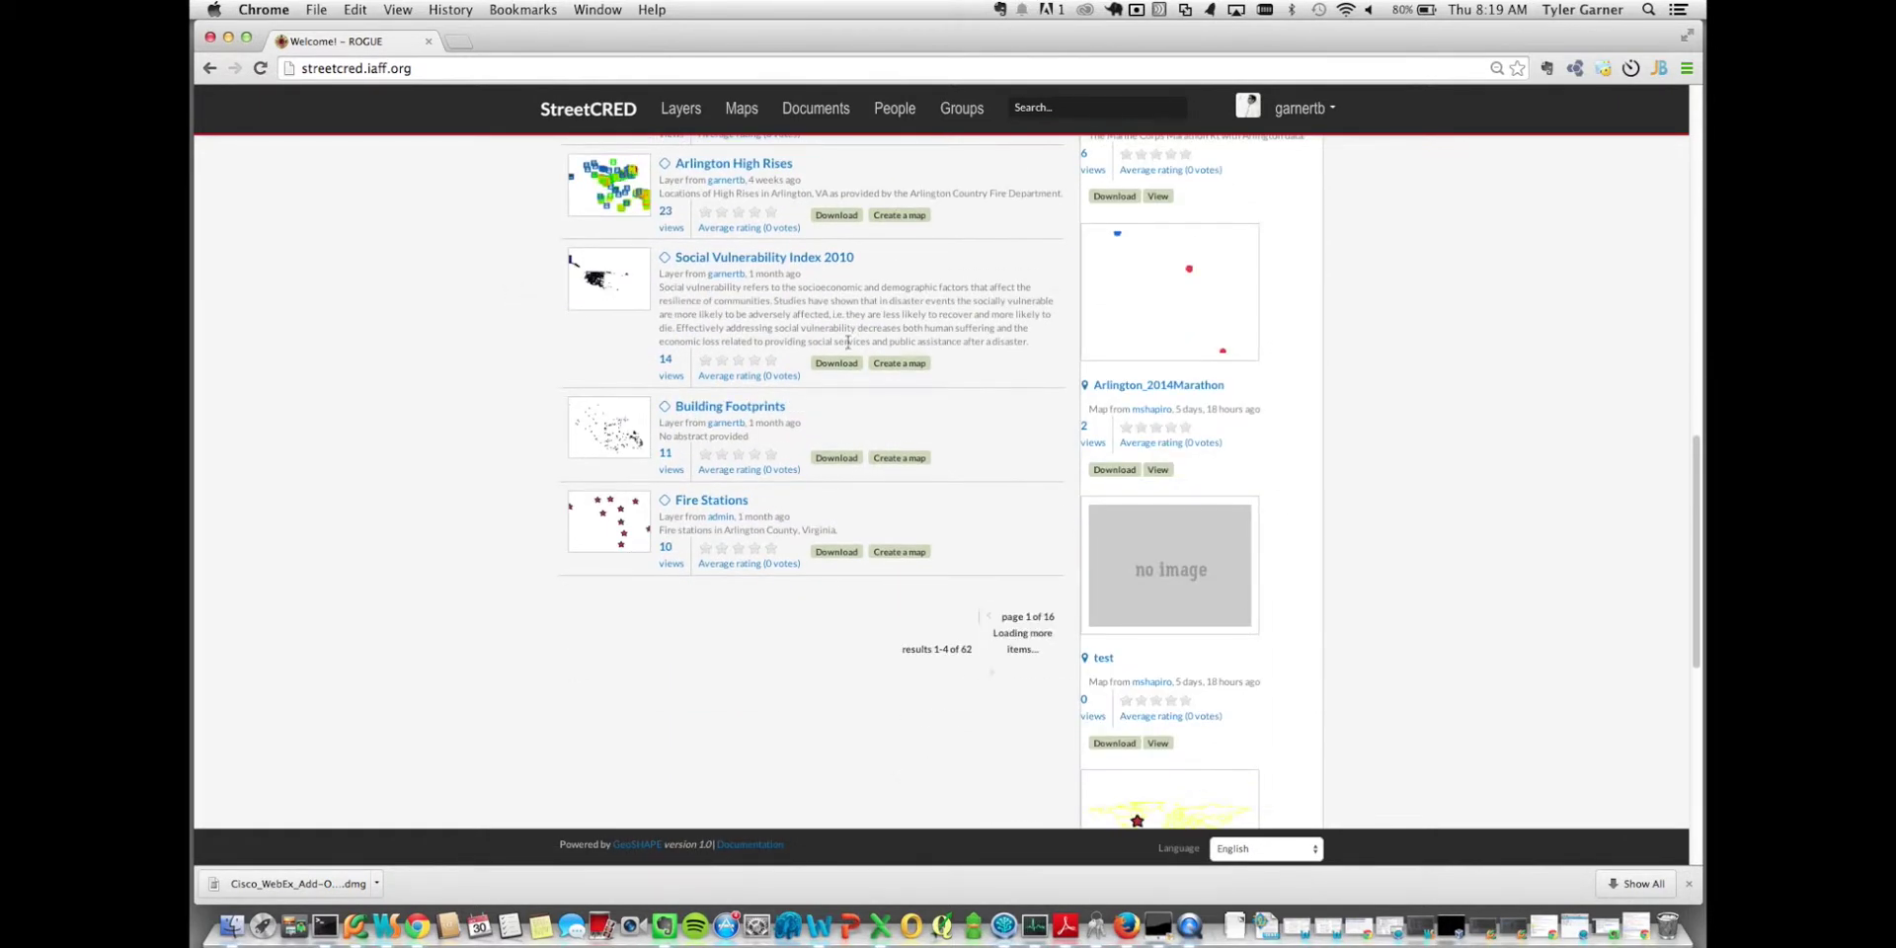
scroll(847, 364, "up", 4)
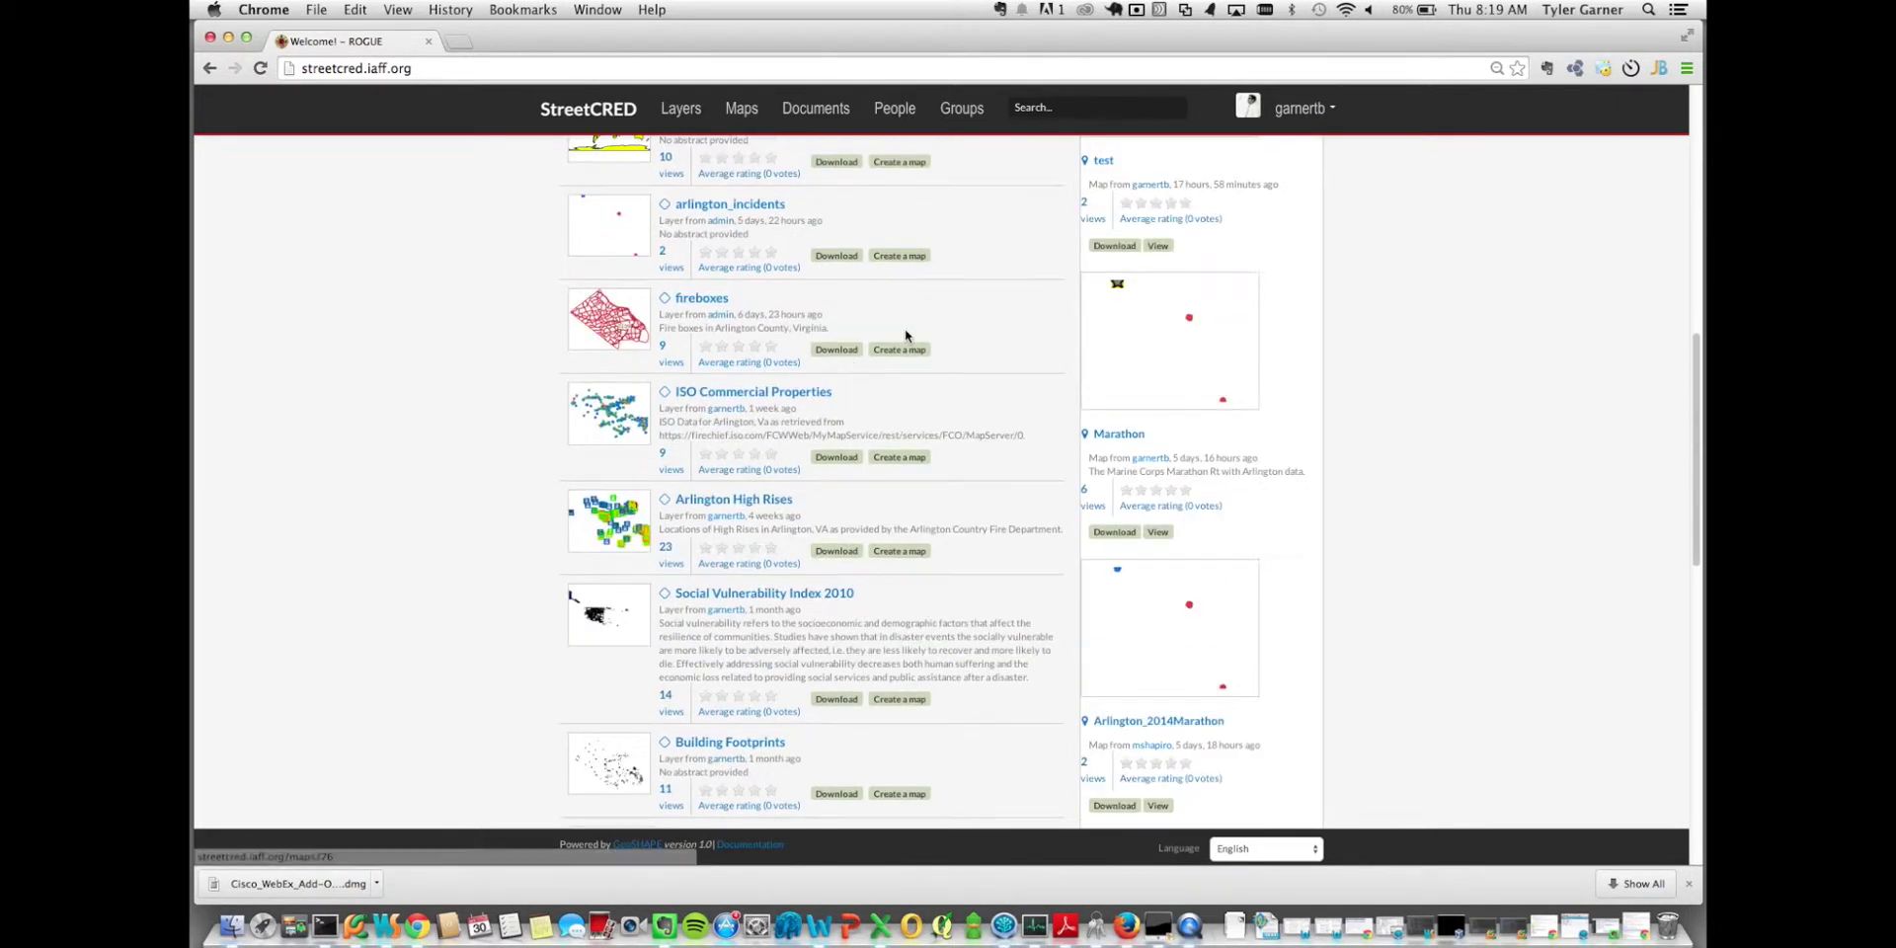
scroll(905, 335, "up", 2)
scroll(905, 335, "up", 3)
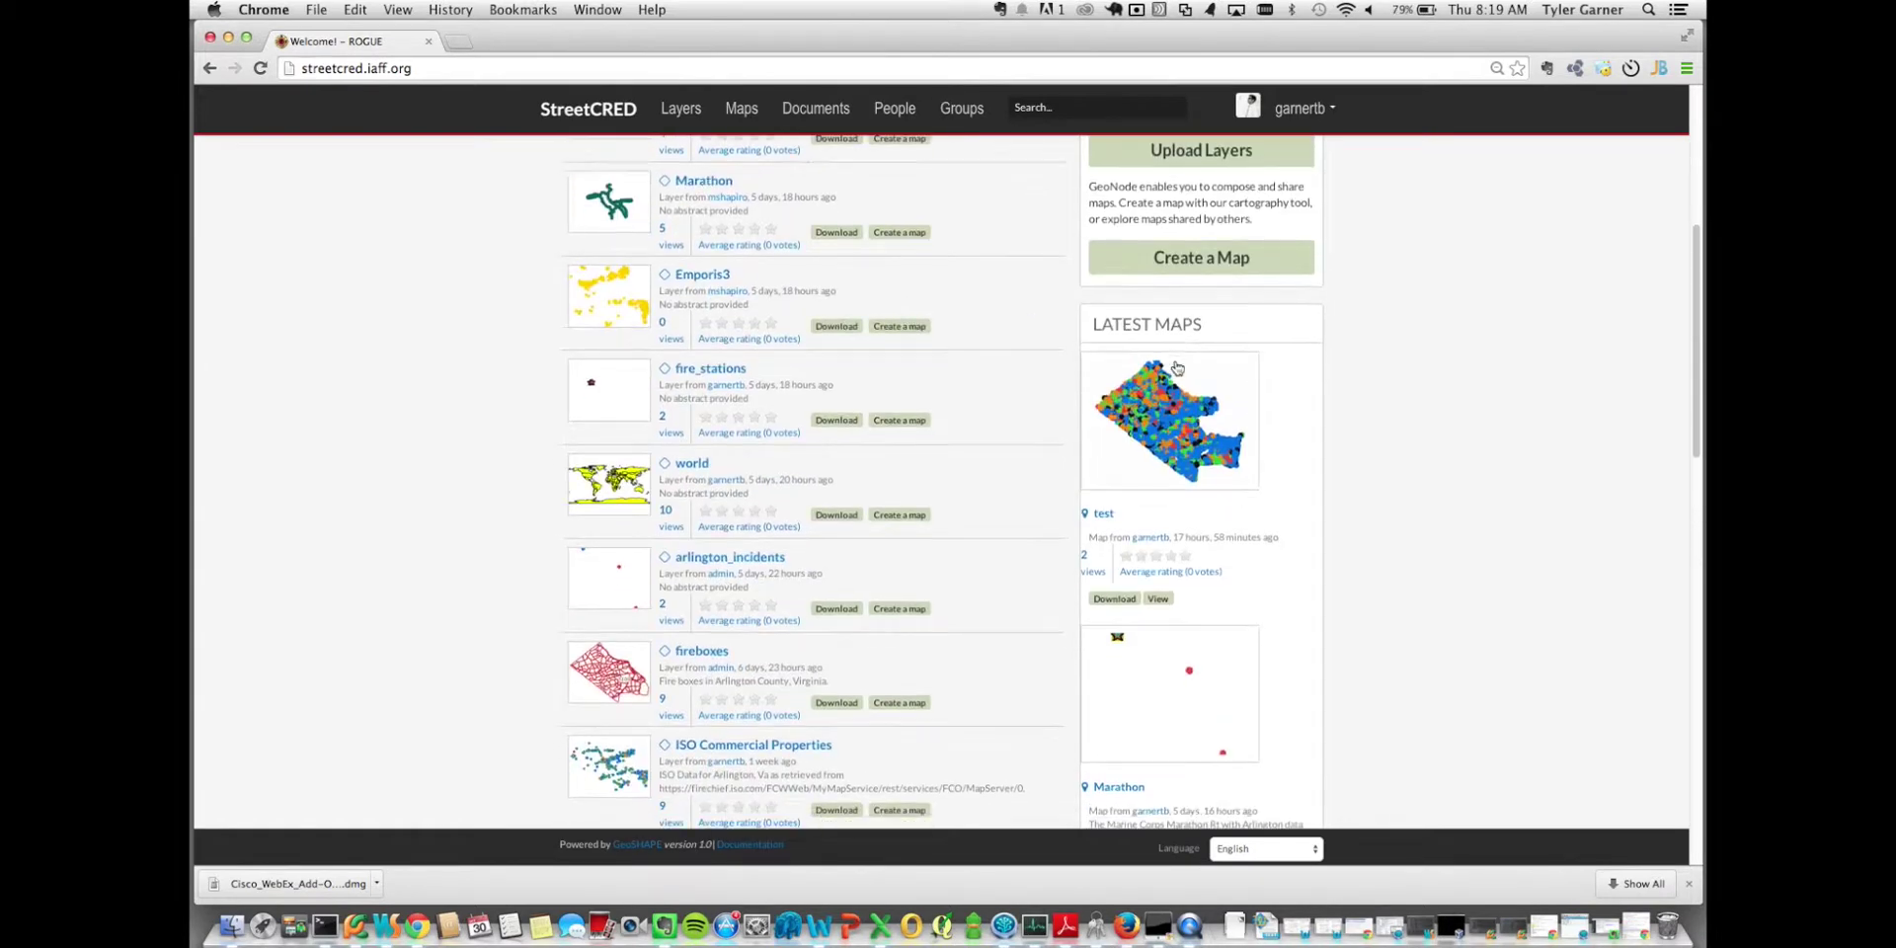
scroll(1179, 369, "down", 2)
scroll(939, 372, "down", 3)
scroll(939, 372, "up", 9)
Step: Create a new map and filter its Add Layers list by iaff_repo
left_click(733, 115)
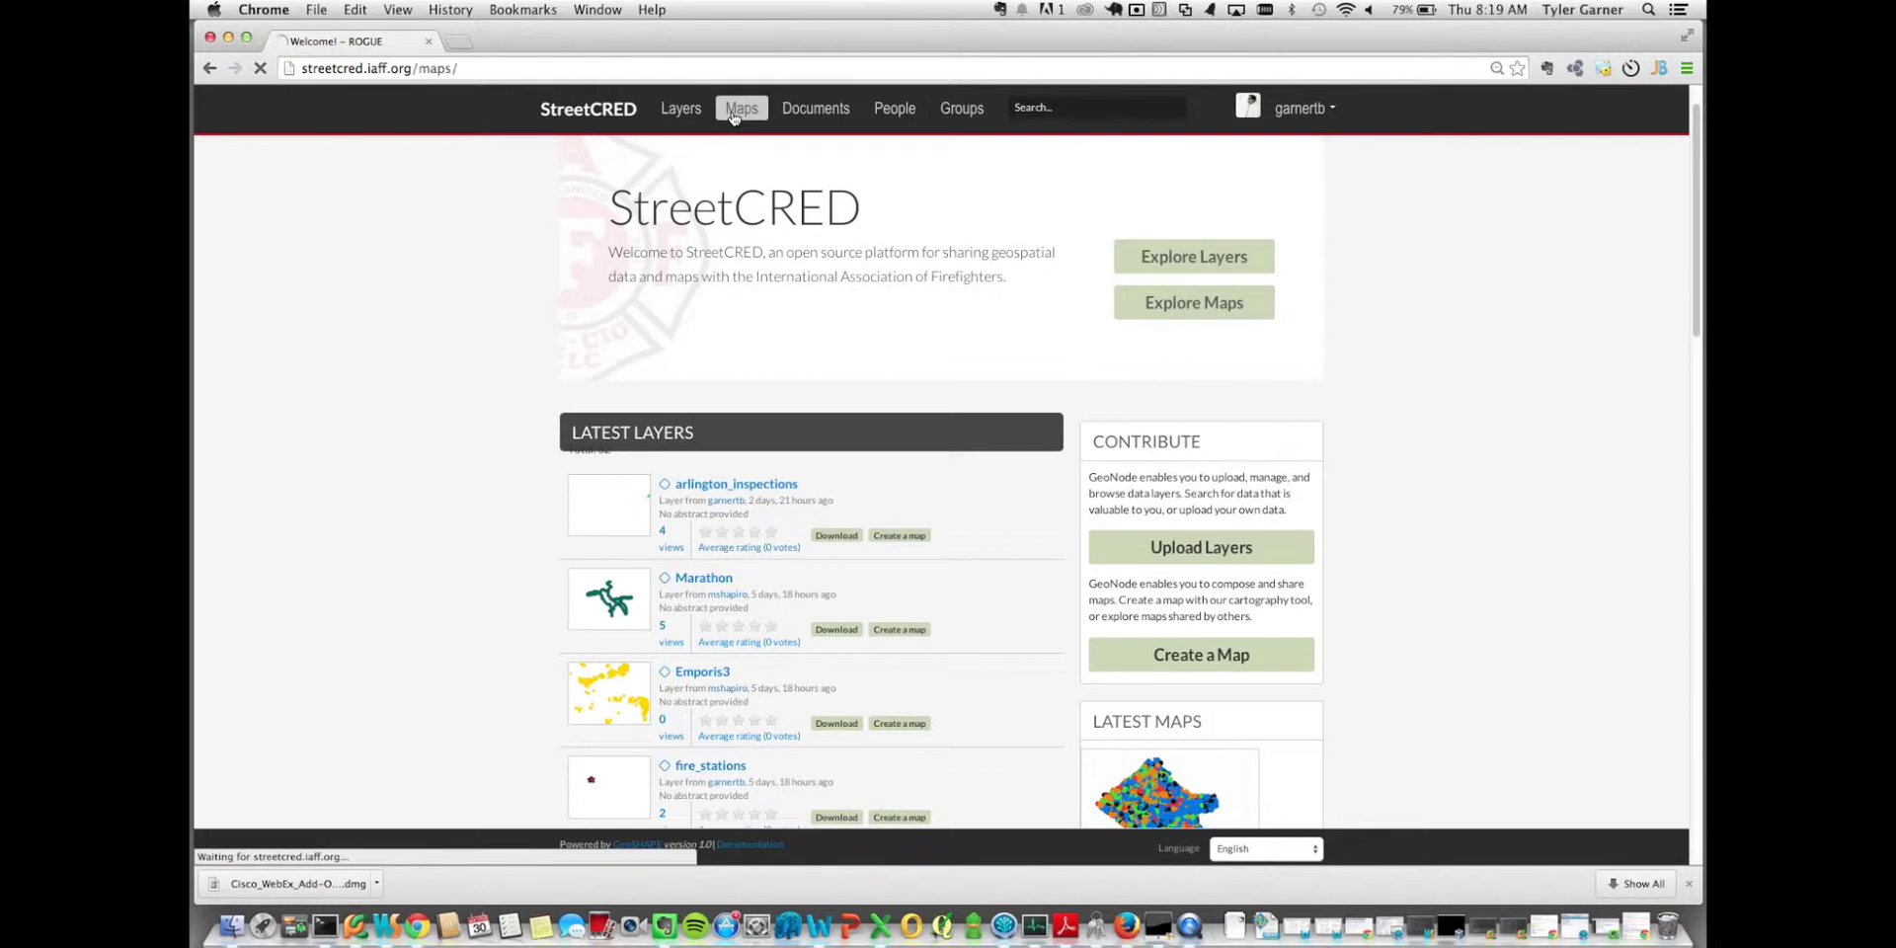
left_click(1239, 250)
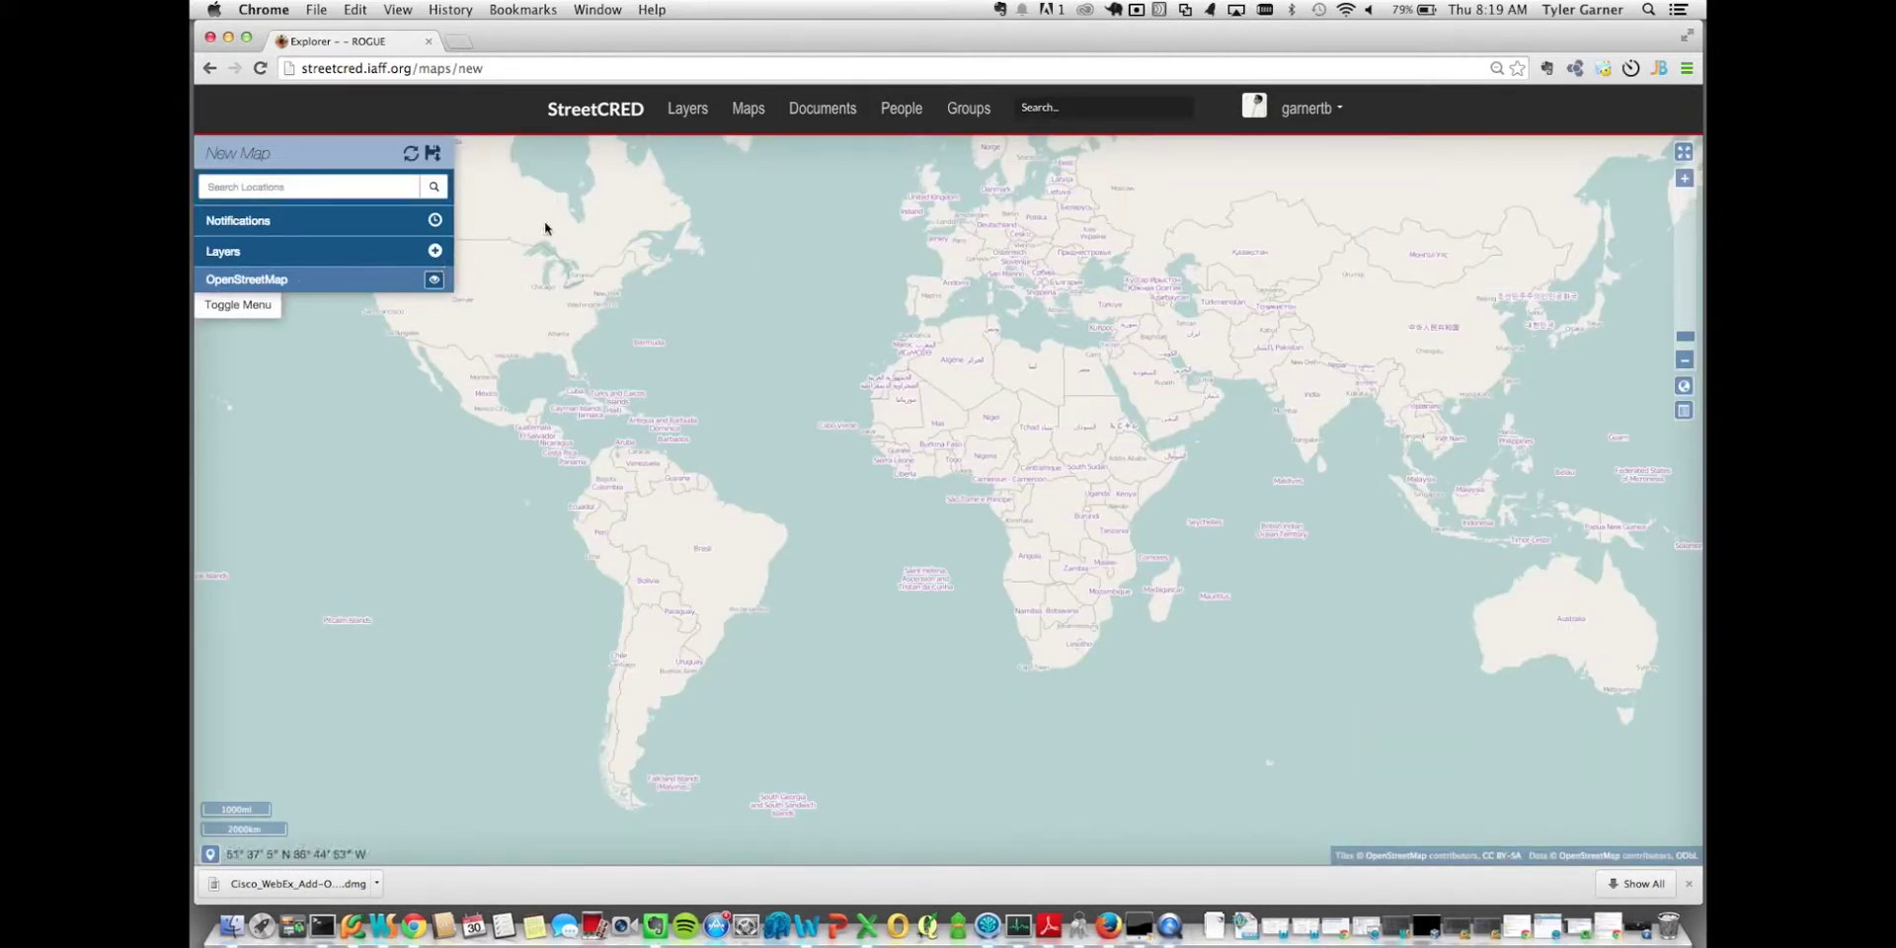
left_click(435, 252)
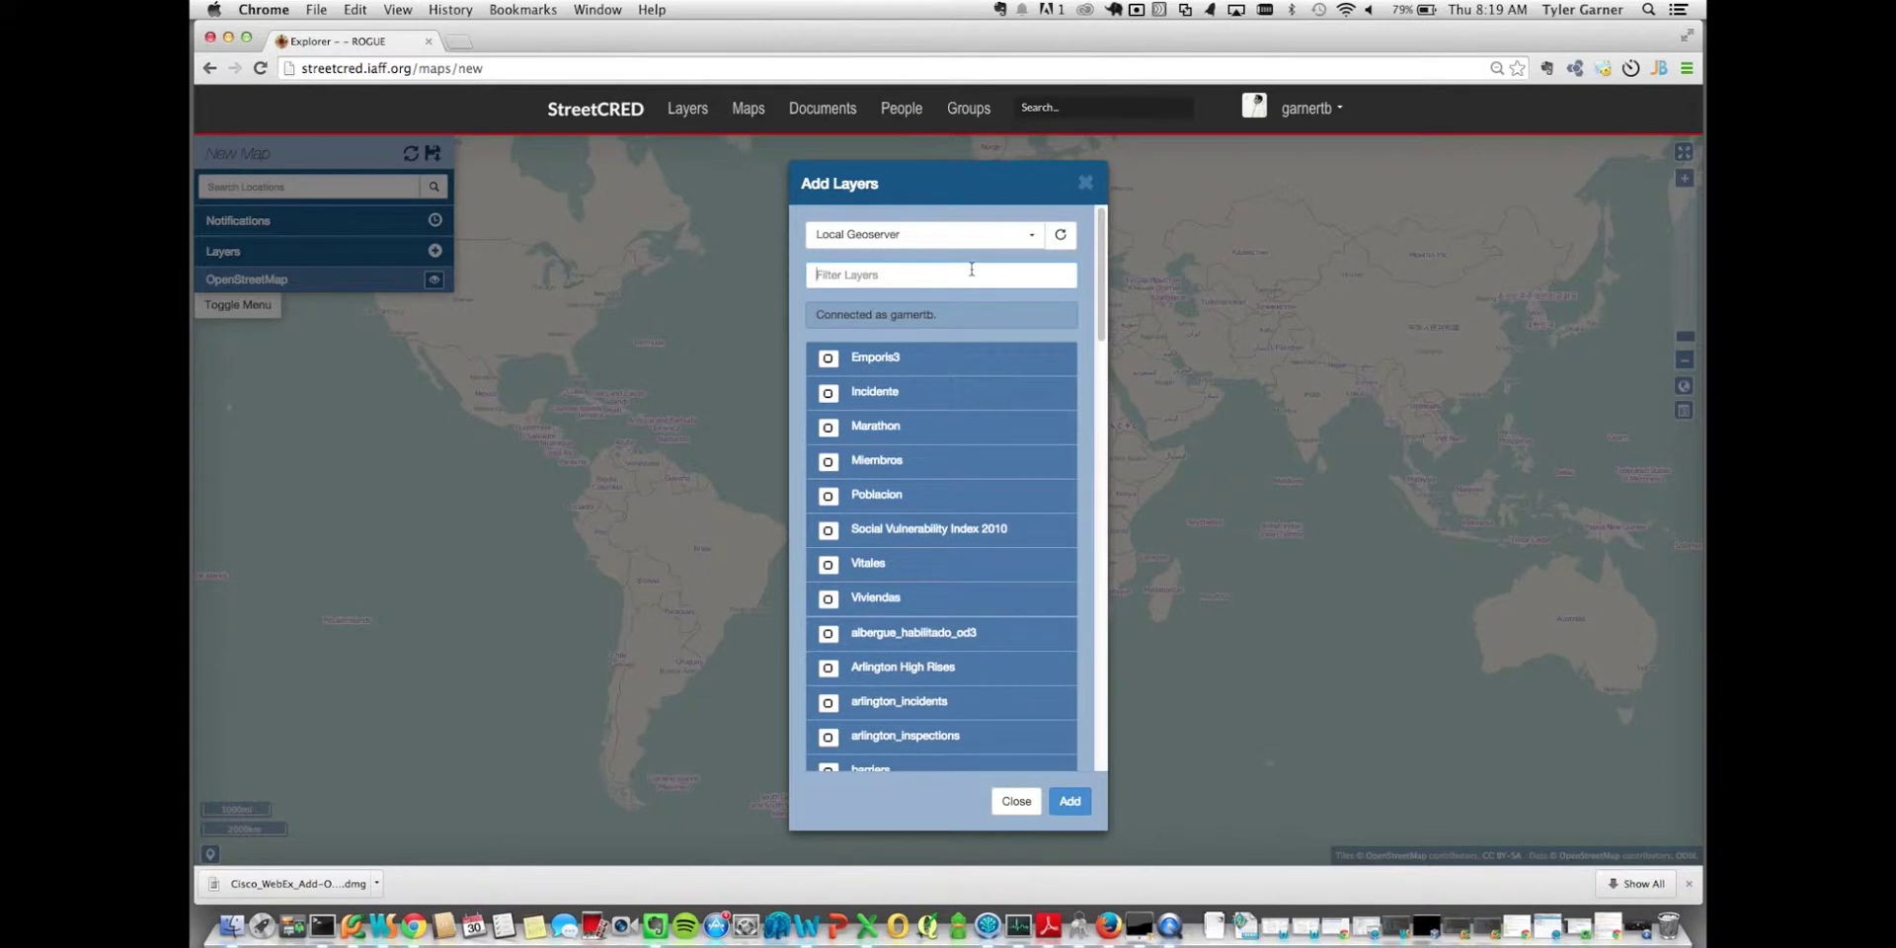
type("l")
type("aff_repo")
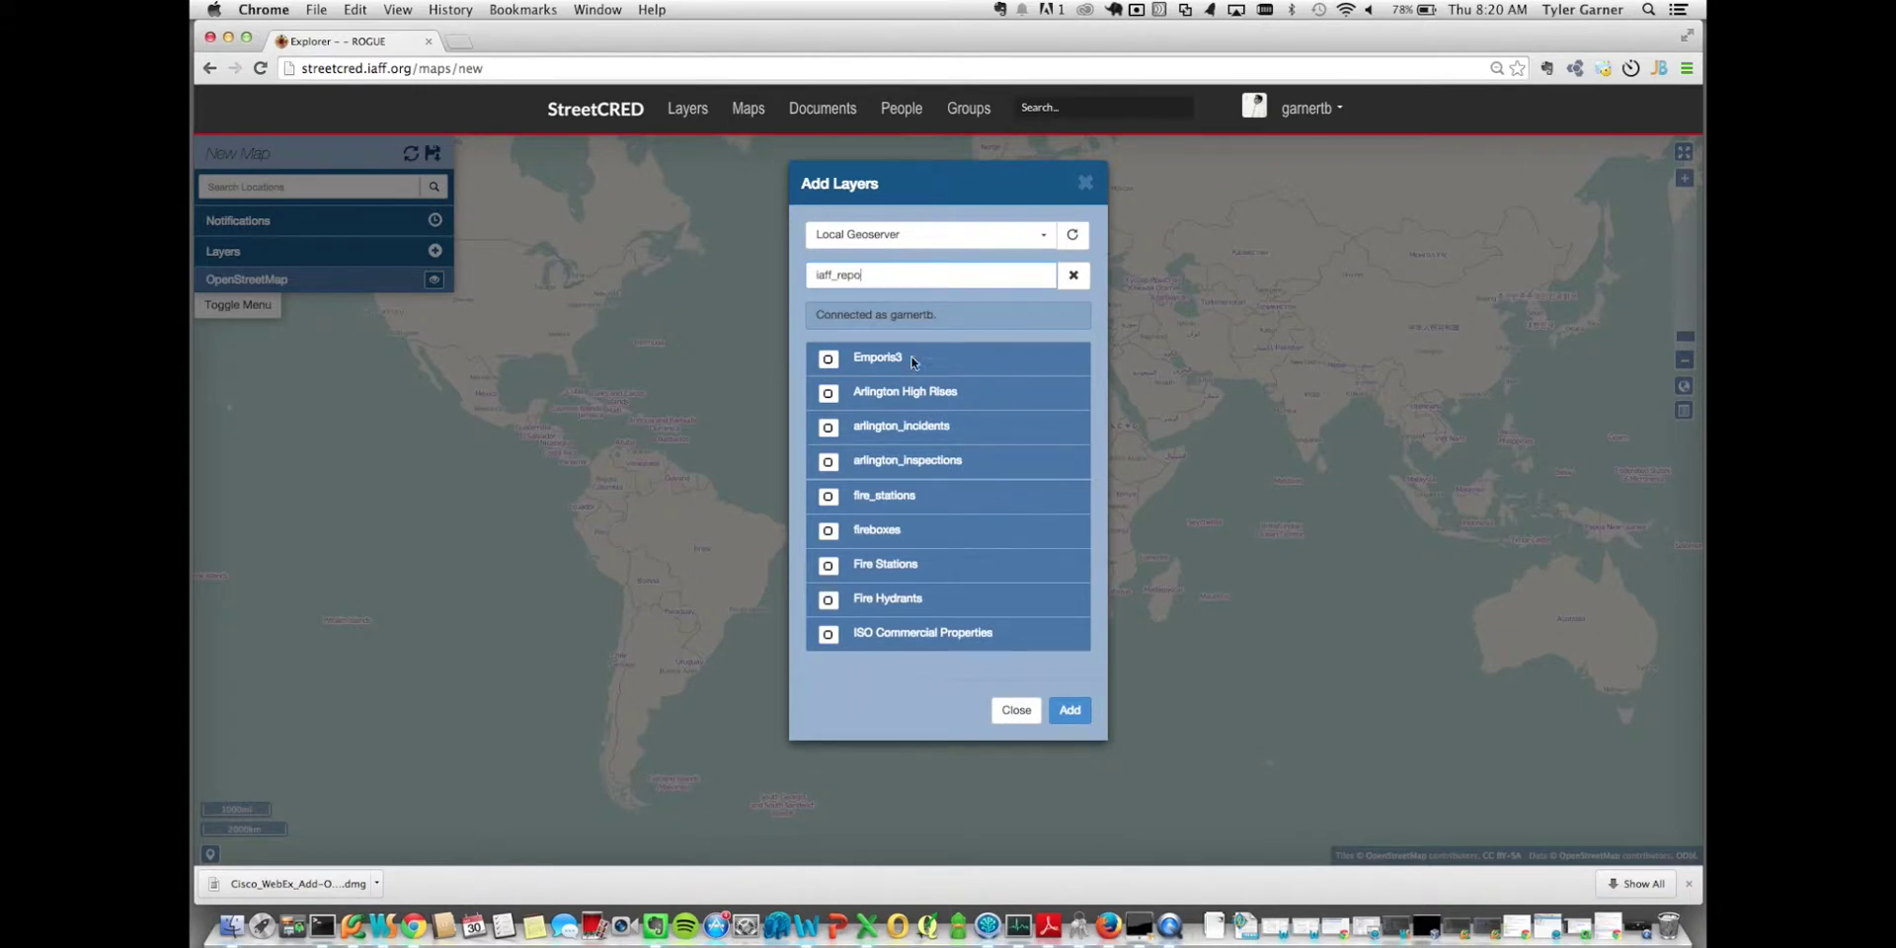
Step: Tick the nine layers: High Rises, incidents, inspections, fire stations, fireboxes, hydrants, ISO, Emporis3
left_click(832, 400)
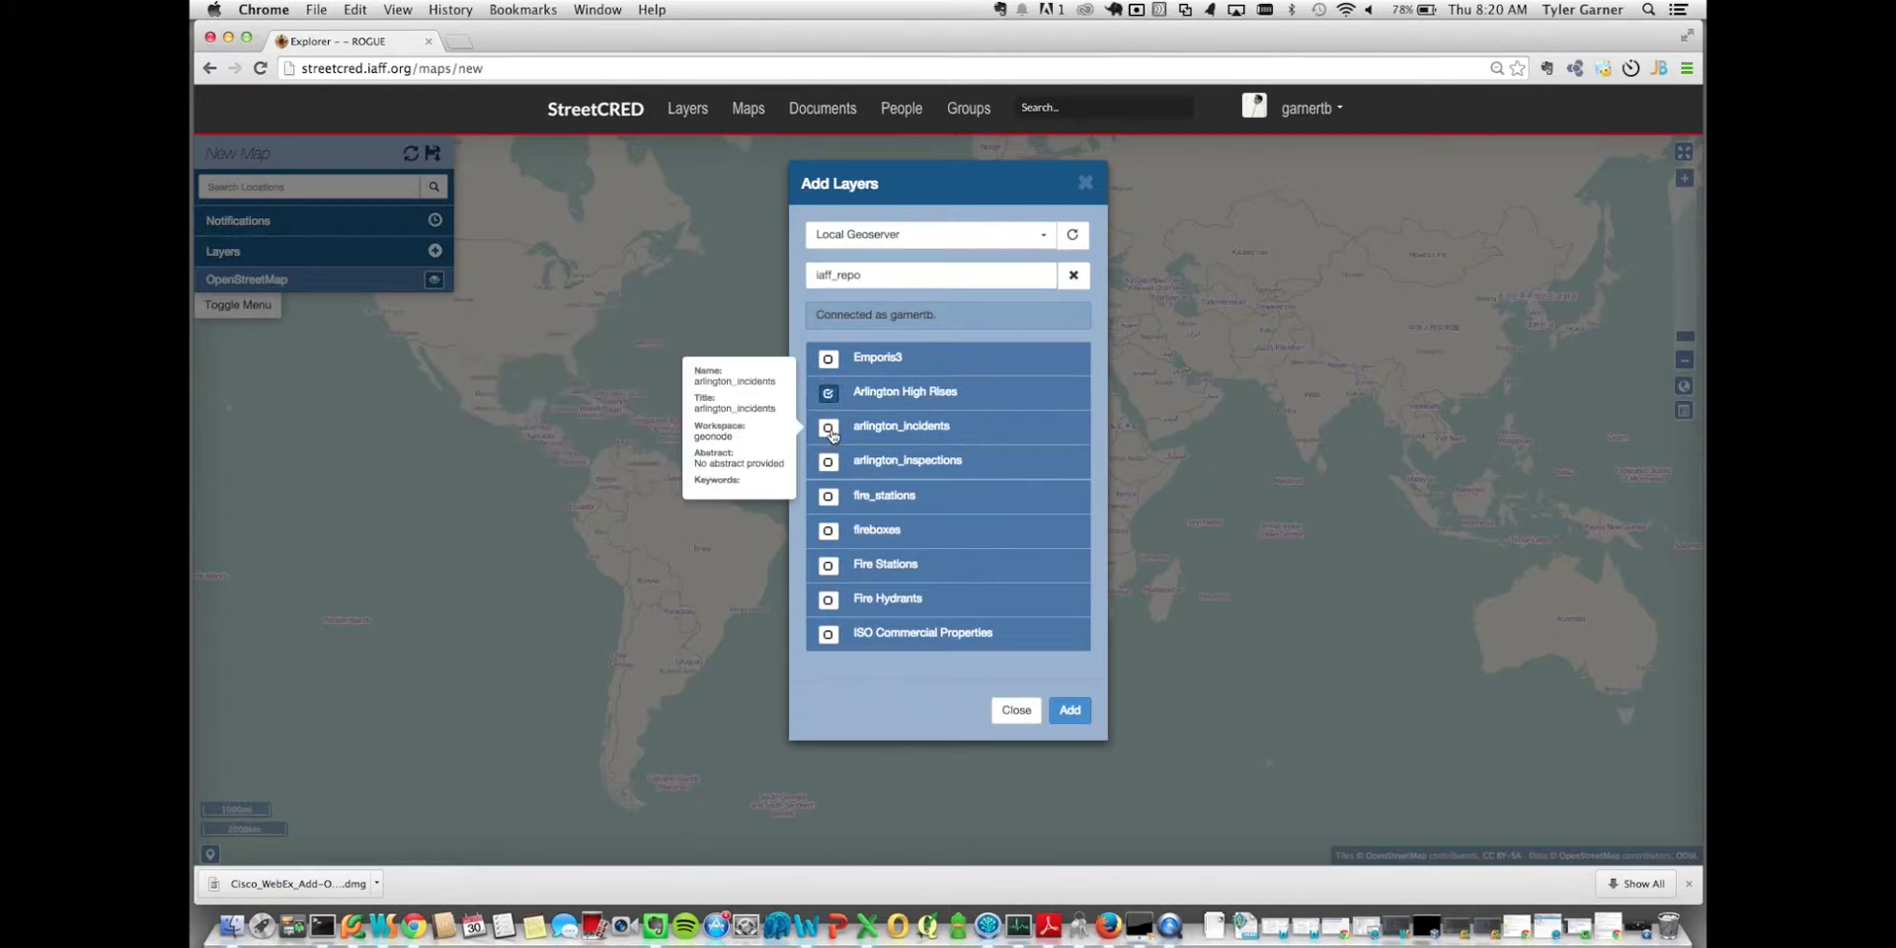
left_click(831, 432)
left_click(831, 462)
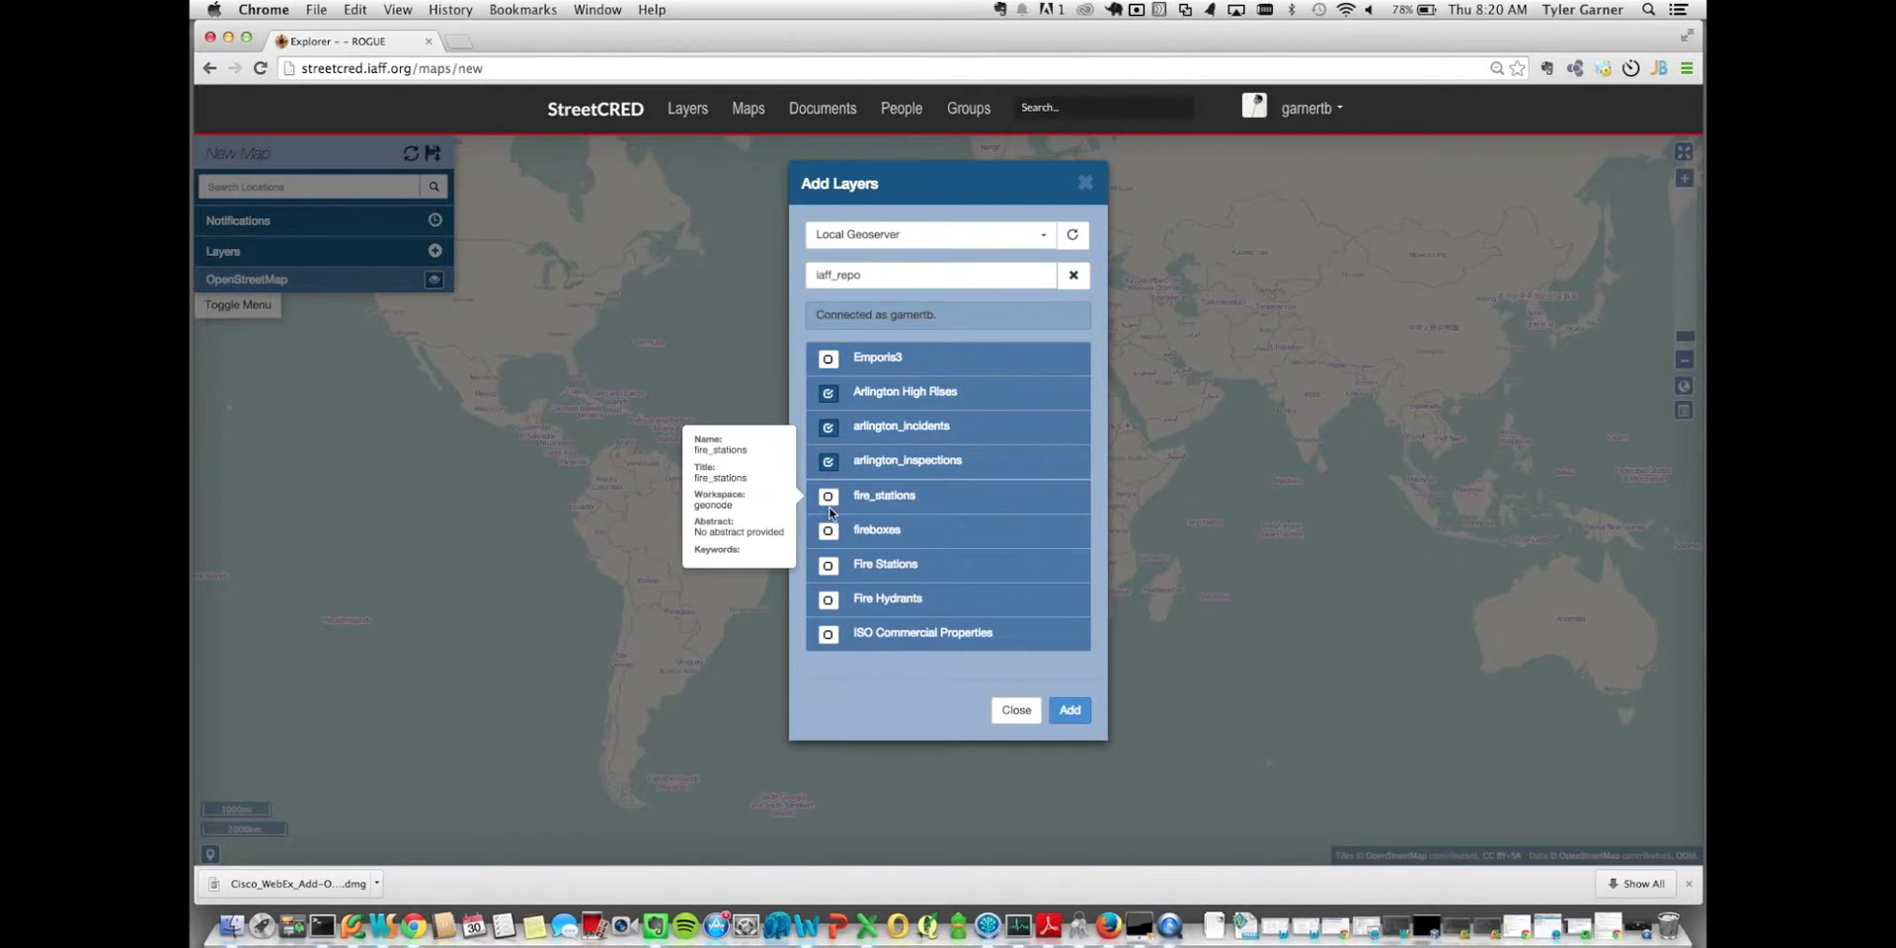
left_click(828, 507)
left_click(830, 540)
left_click(830, 571)
left_click(828, 606)
left_click(828, 635)
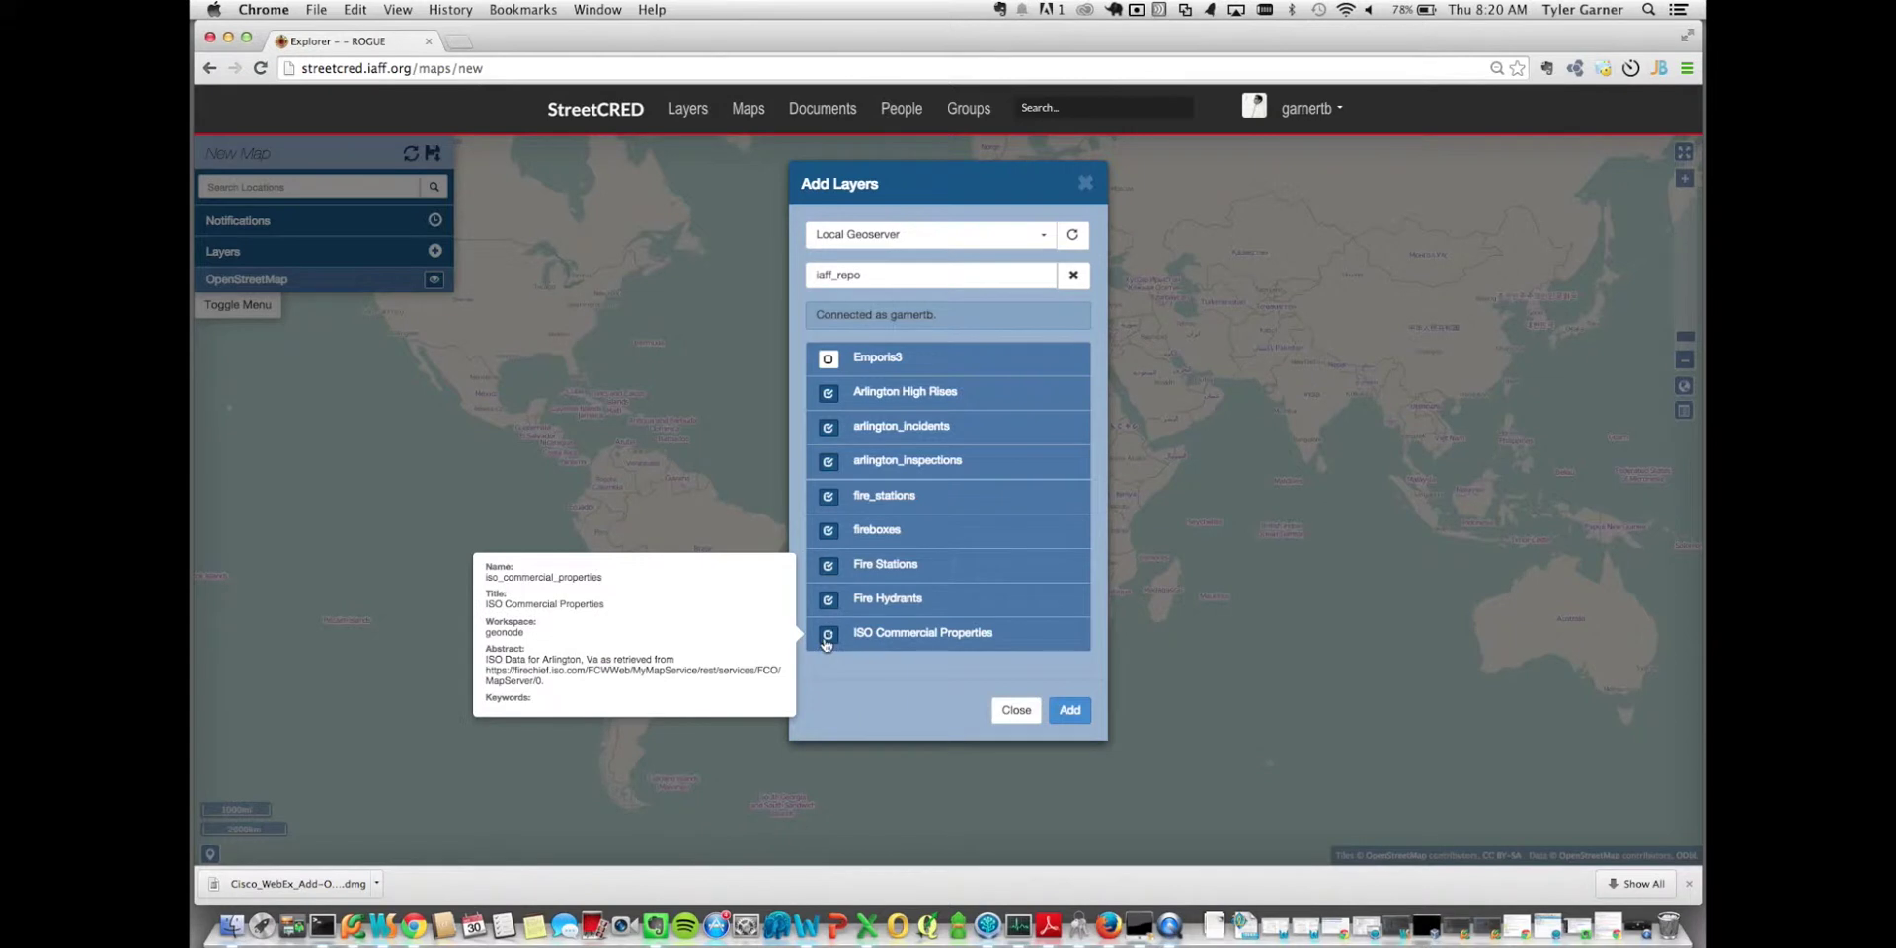
left_click(828, 360)
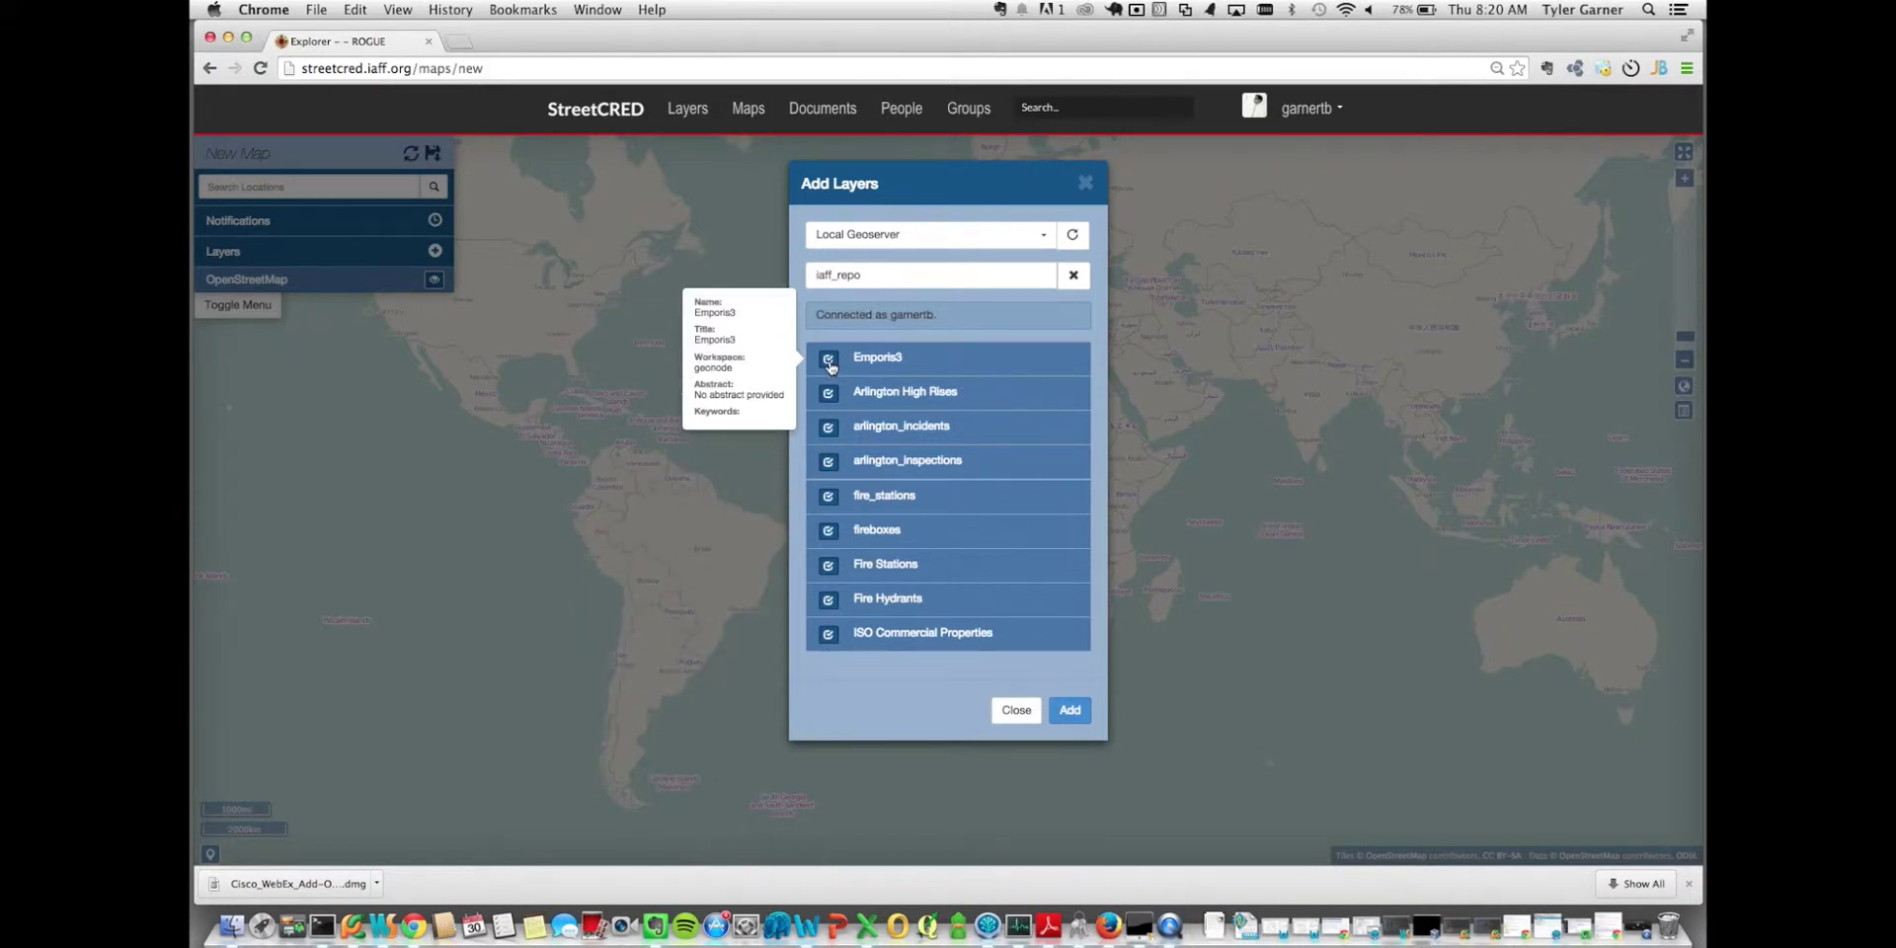
Step: Add the nine layers, then add BingAerialWithLabels from the Bing server
left_click(1070, 712)
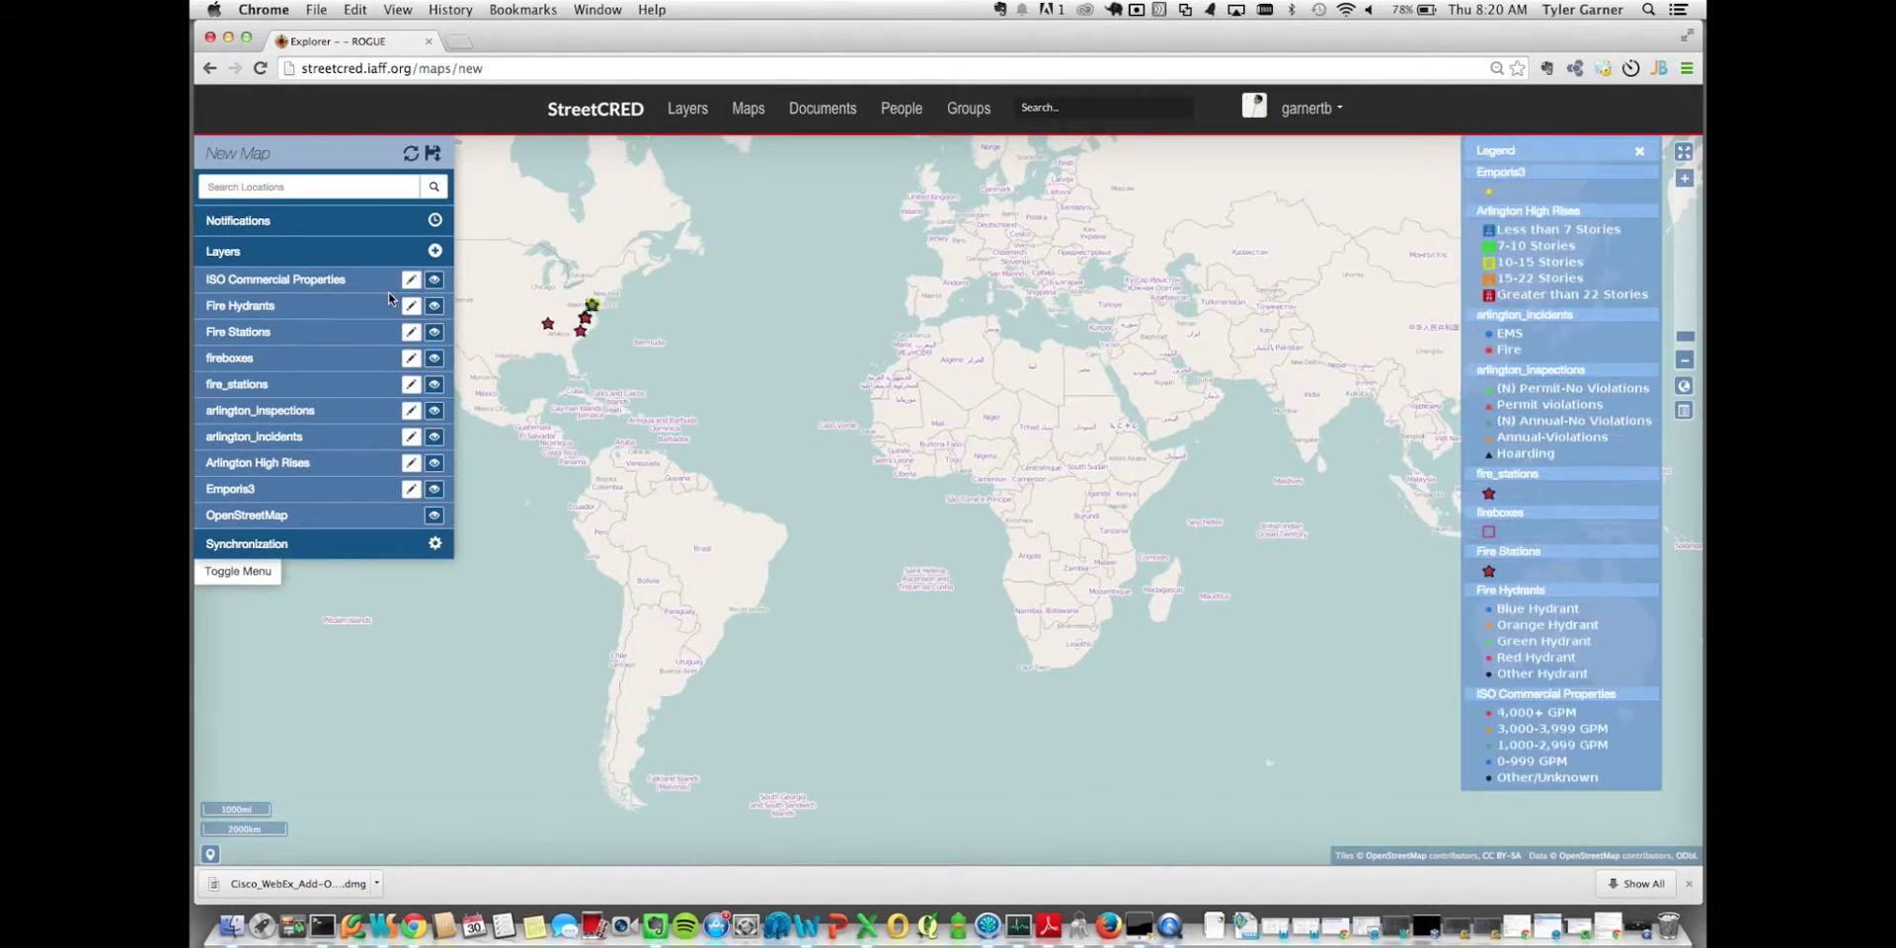
left_click(435, 251)
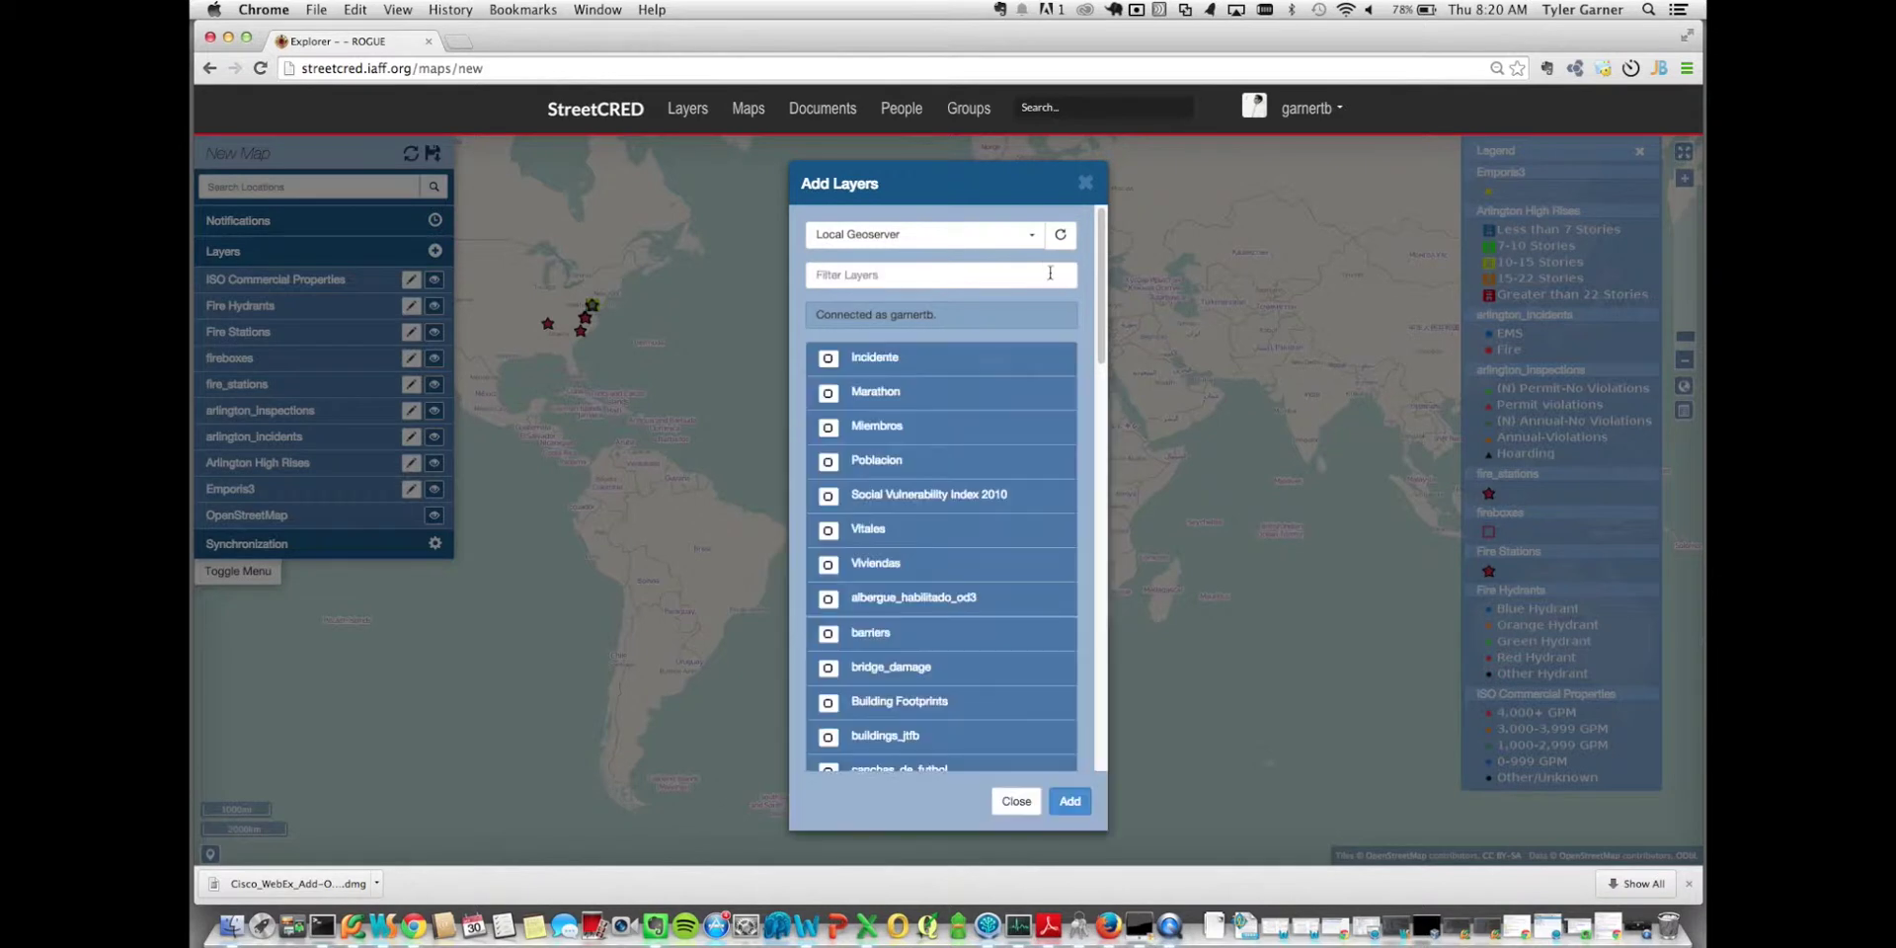
left_click(1015, 236)
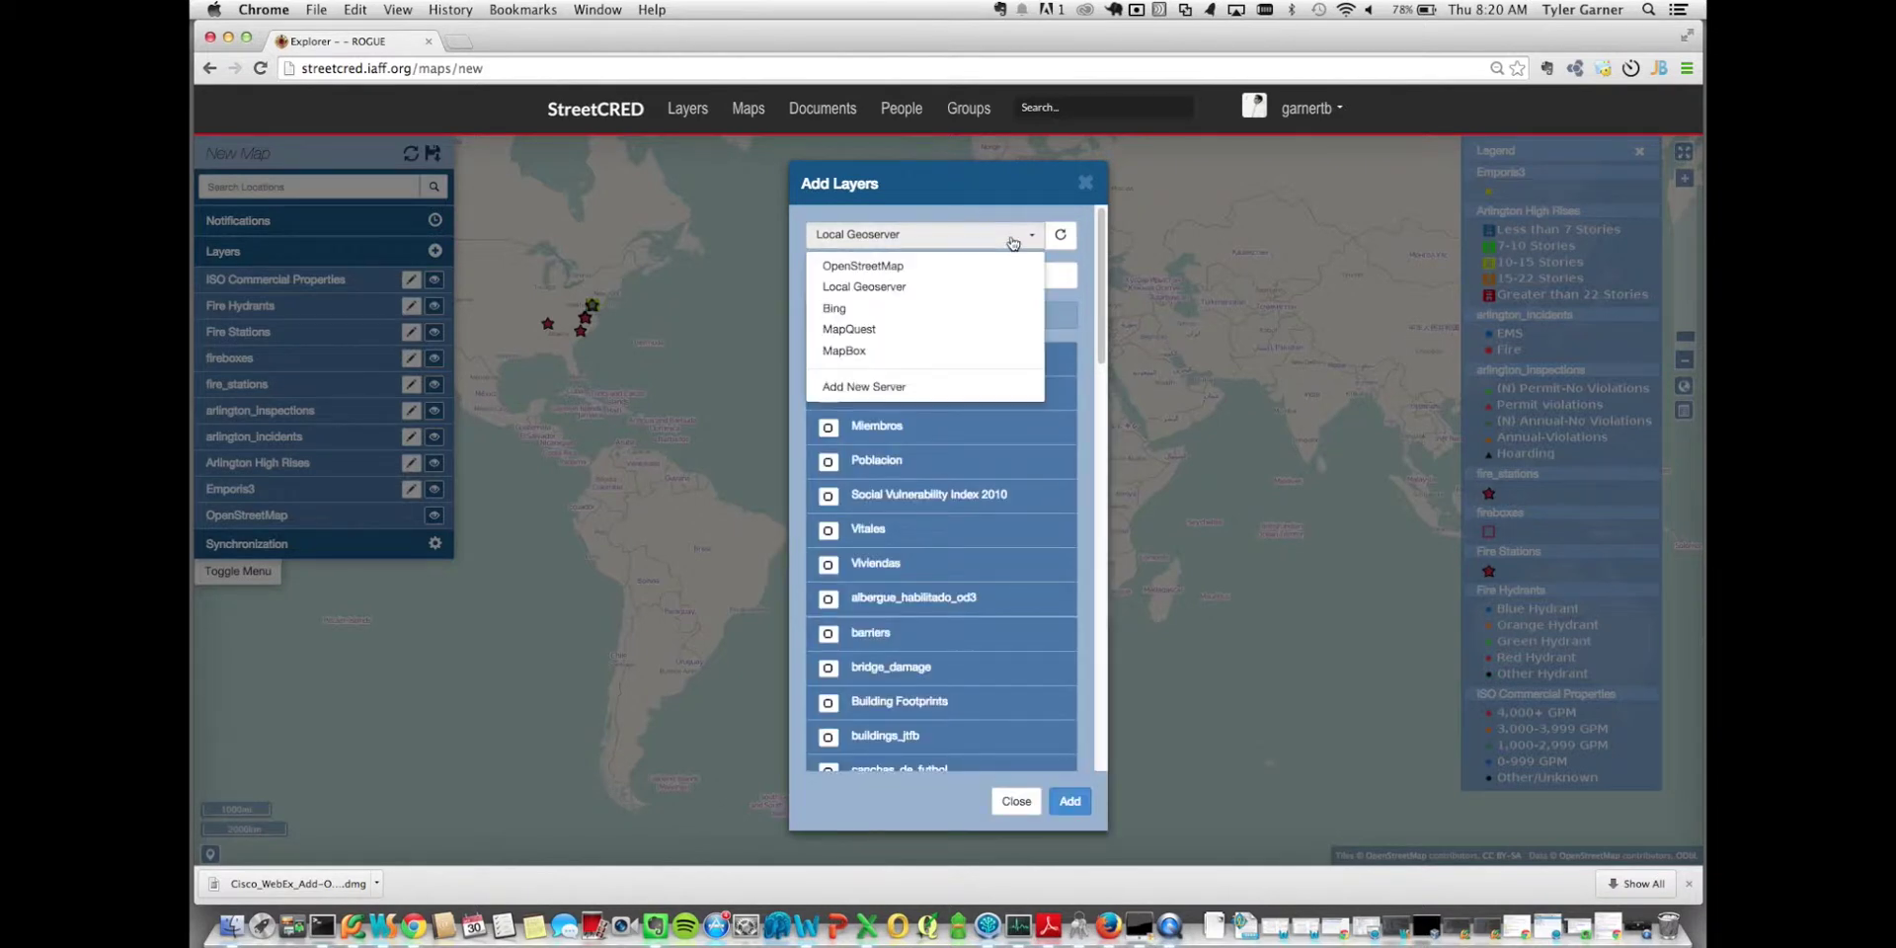
left_click(979, 308)
left_click(829, 387)
left_click(1072, 534)
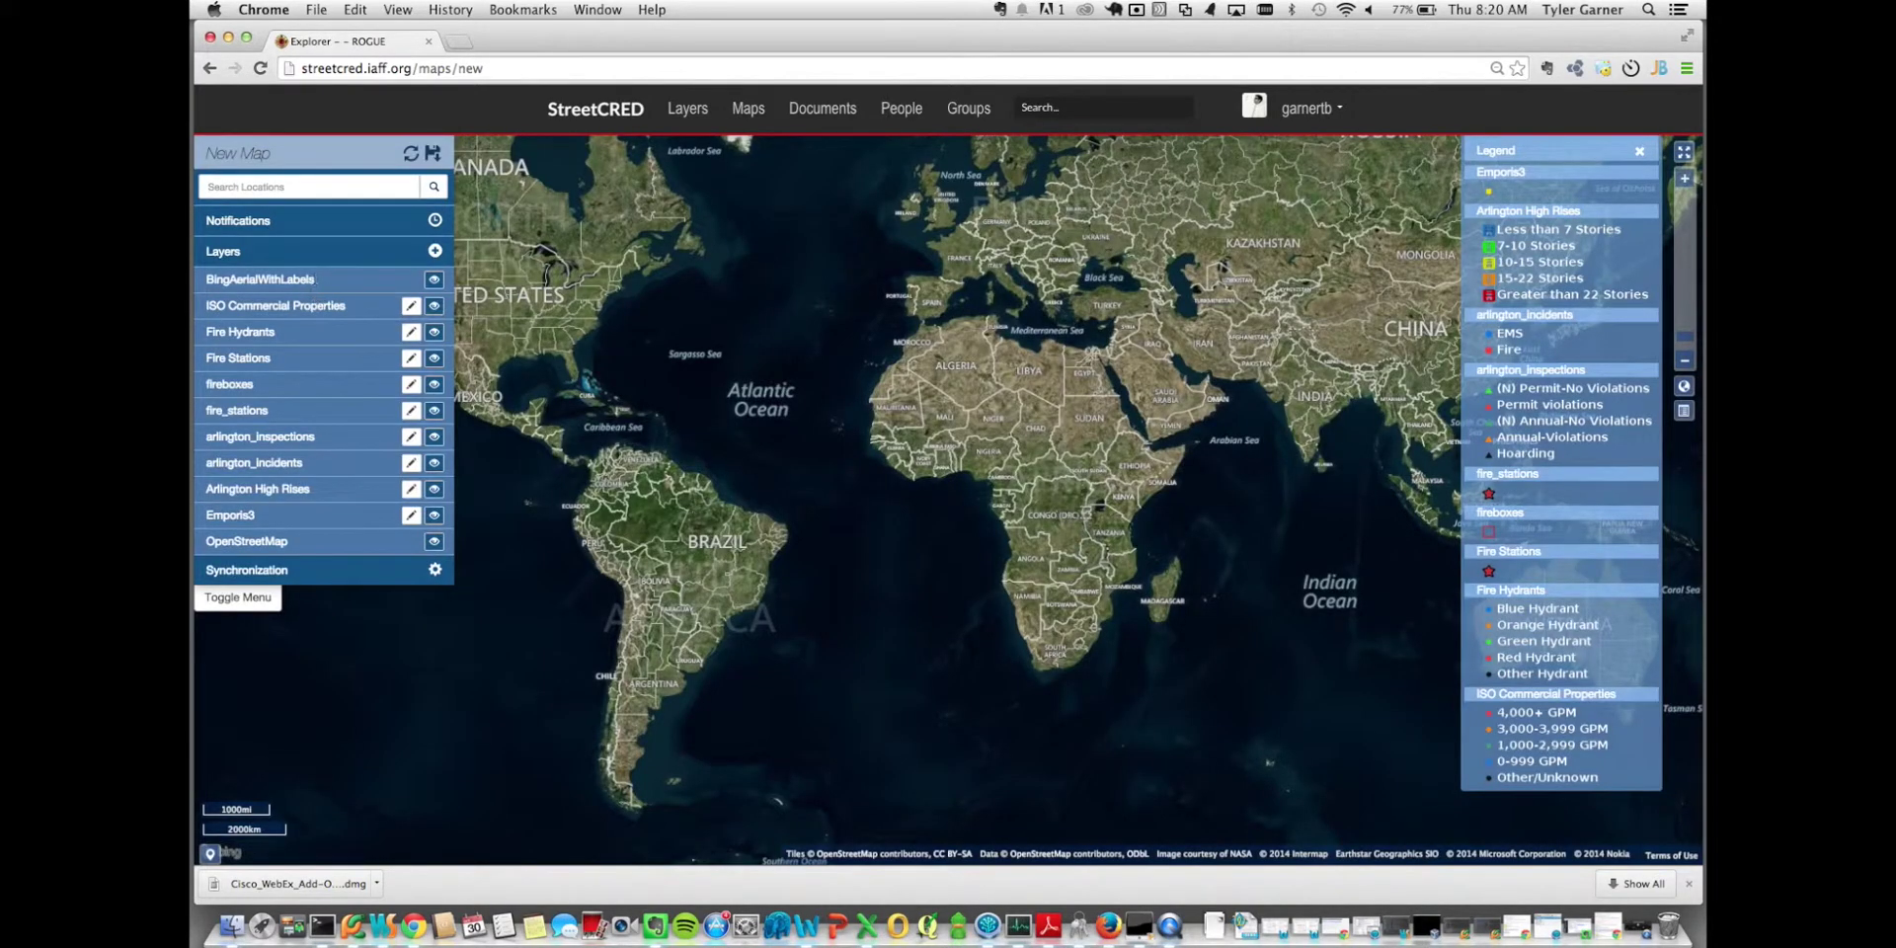
Step: Place BingAerialWithLabels just below Emporis3 and hide it
left_click_drag(316, 279, 307, 514)
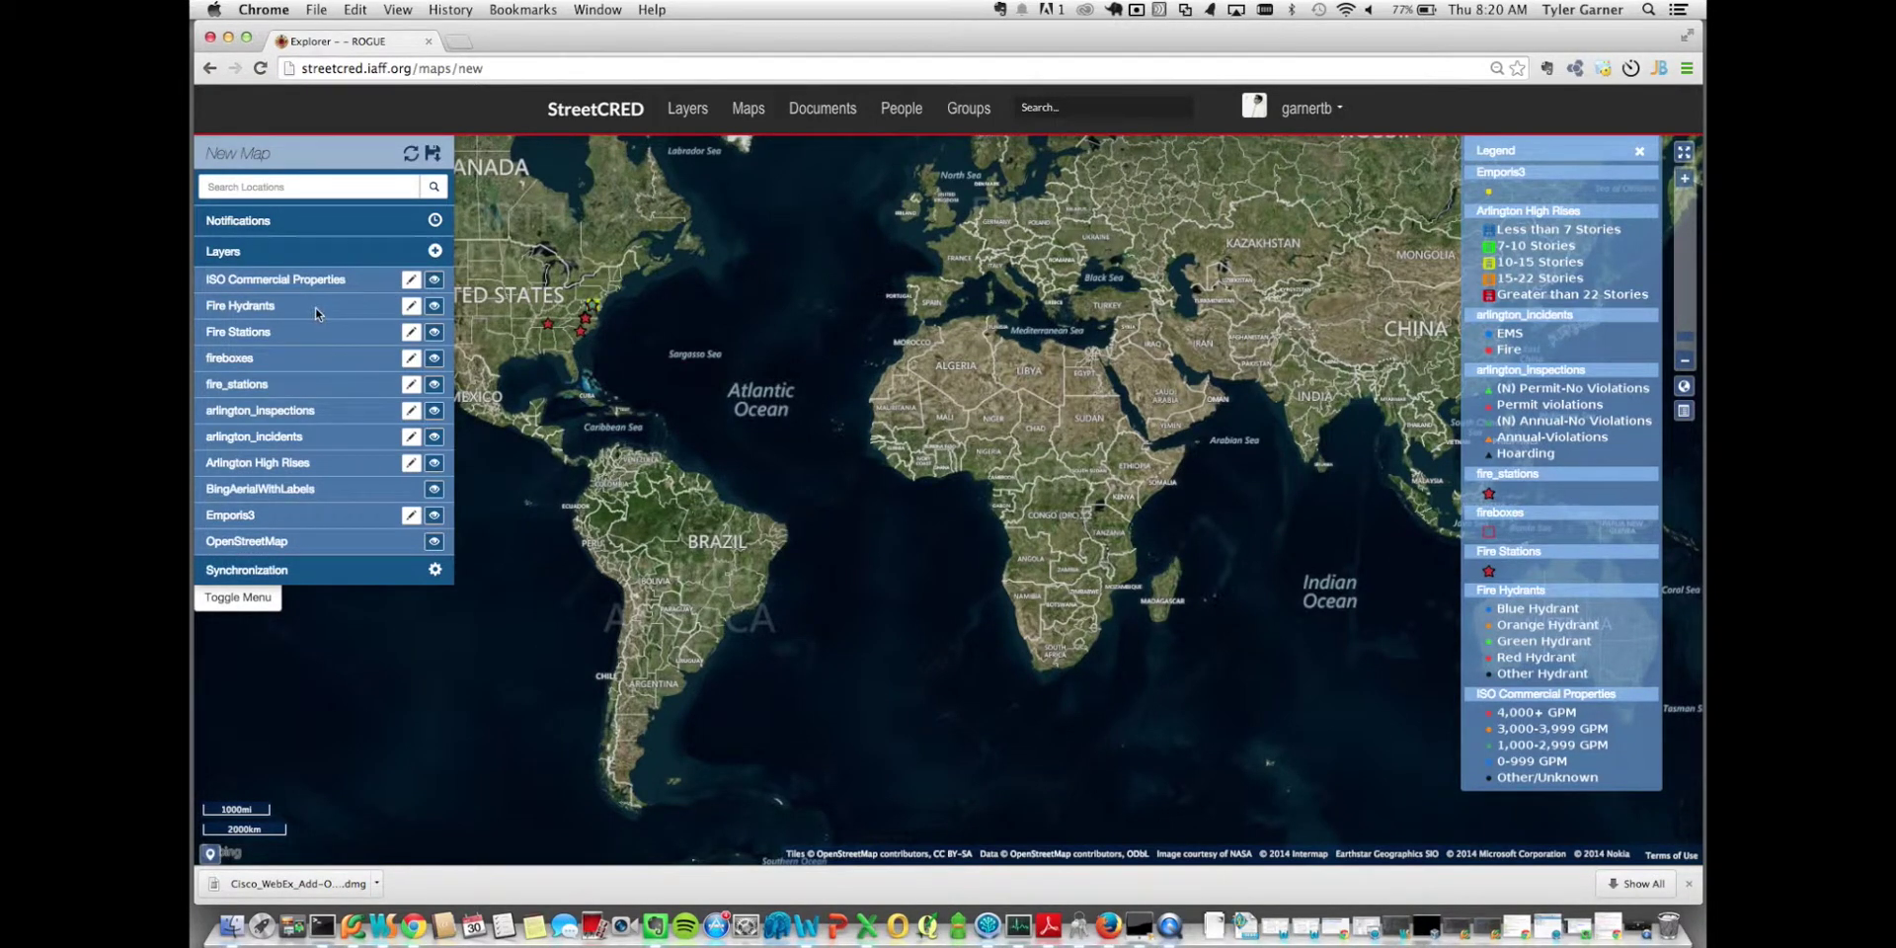
left_click(434, 489)
left_click_drag(358, 494, 347, 523)
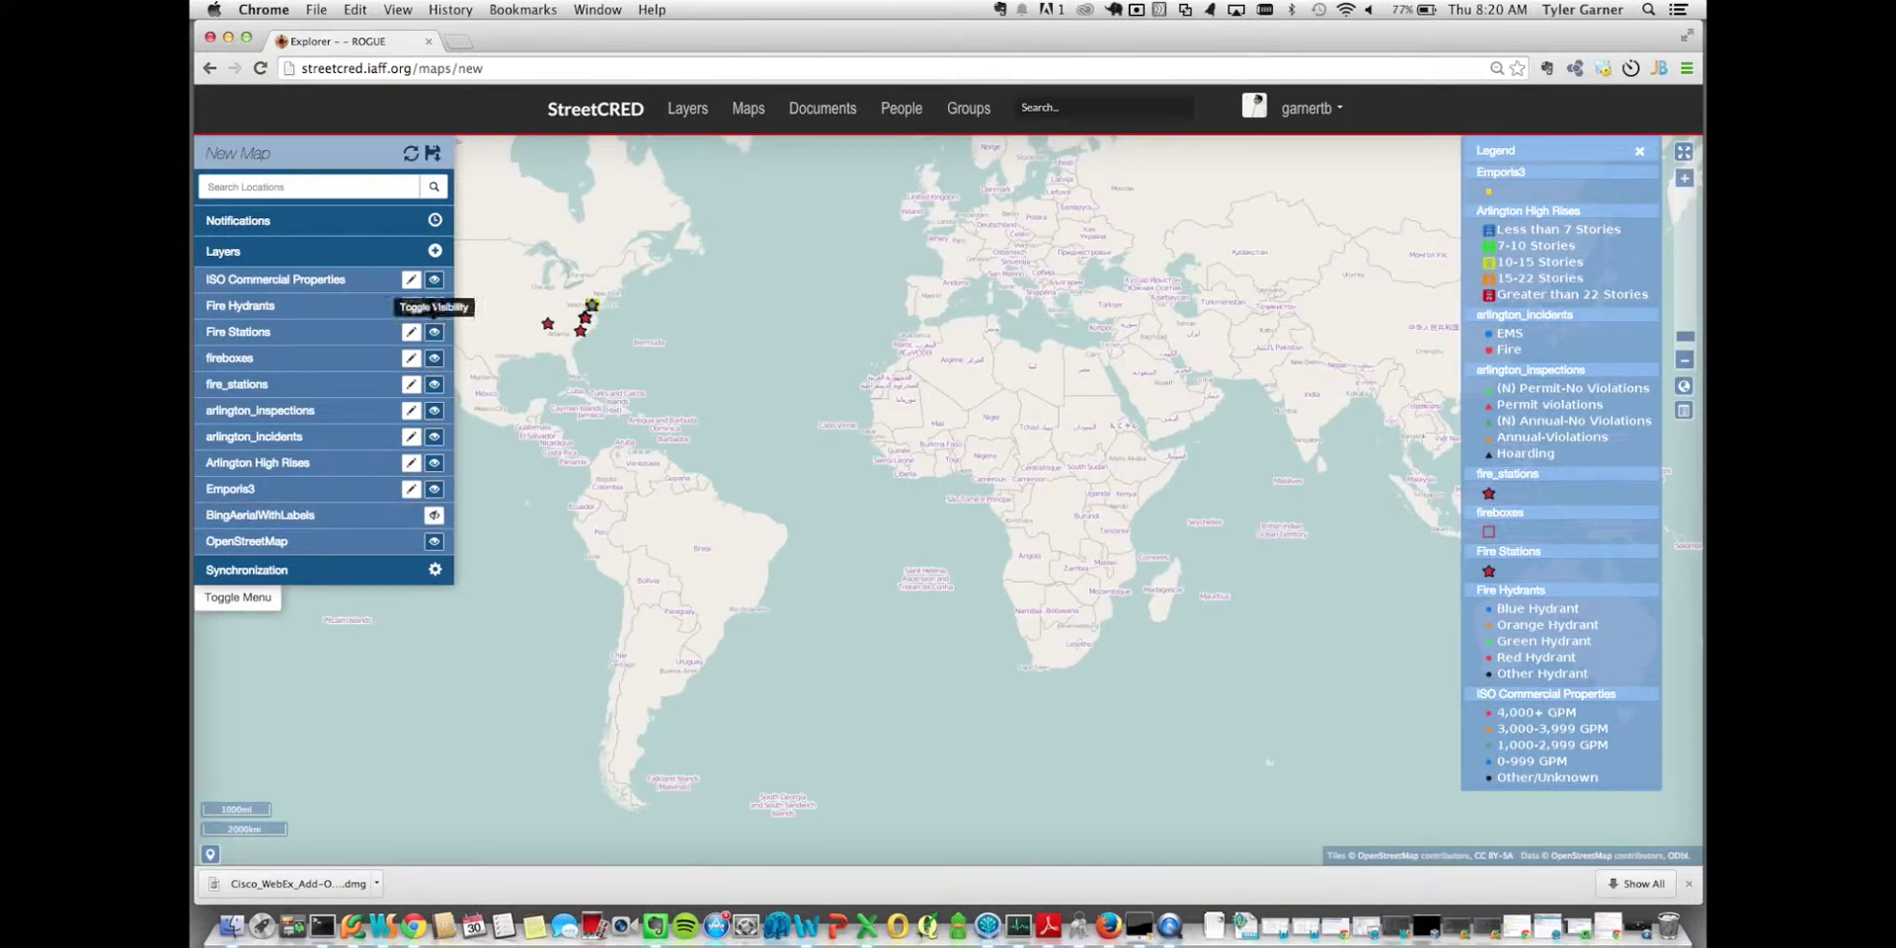
Step: Hide all data layers except ISO Commercial Properties, from Fire Hydrants through Emporis3
left_click(434, 306)
left_click(433, 332)
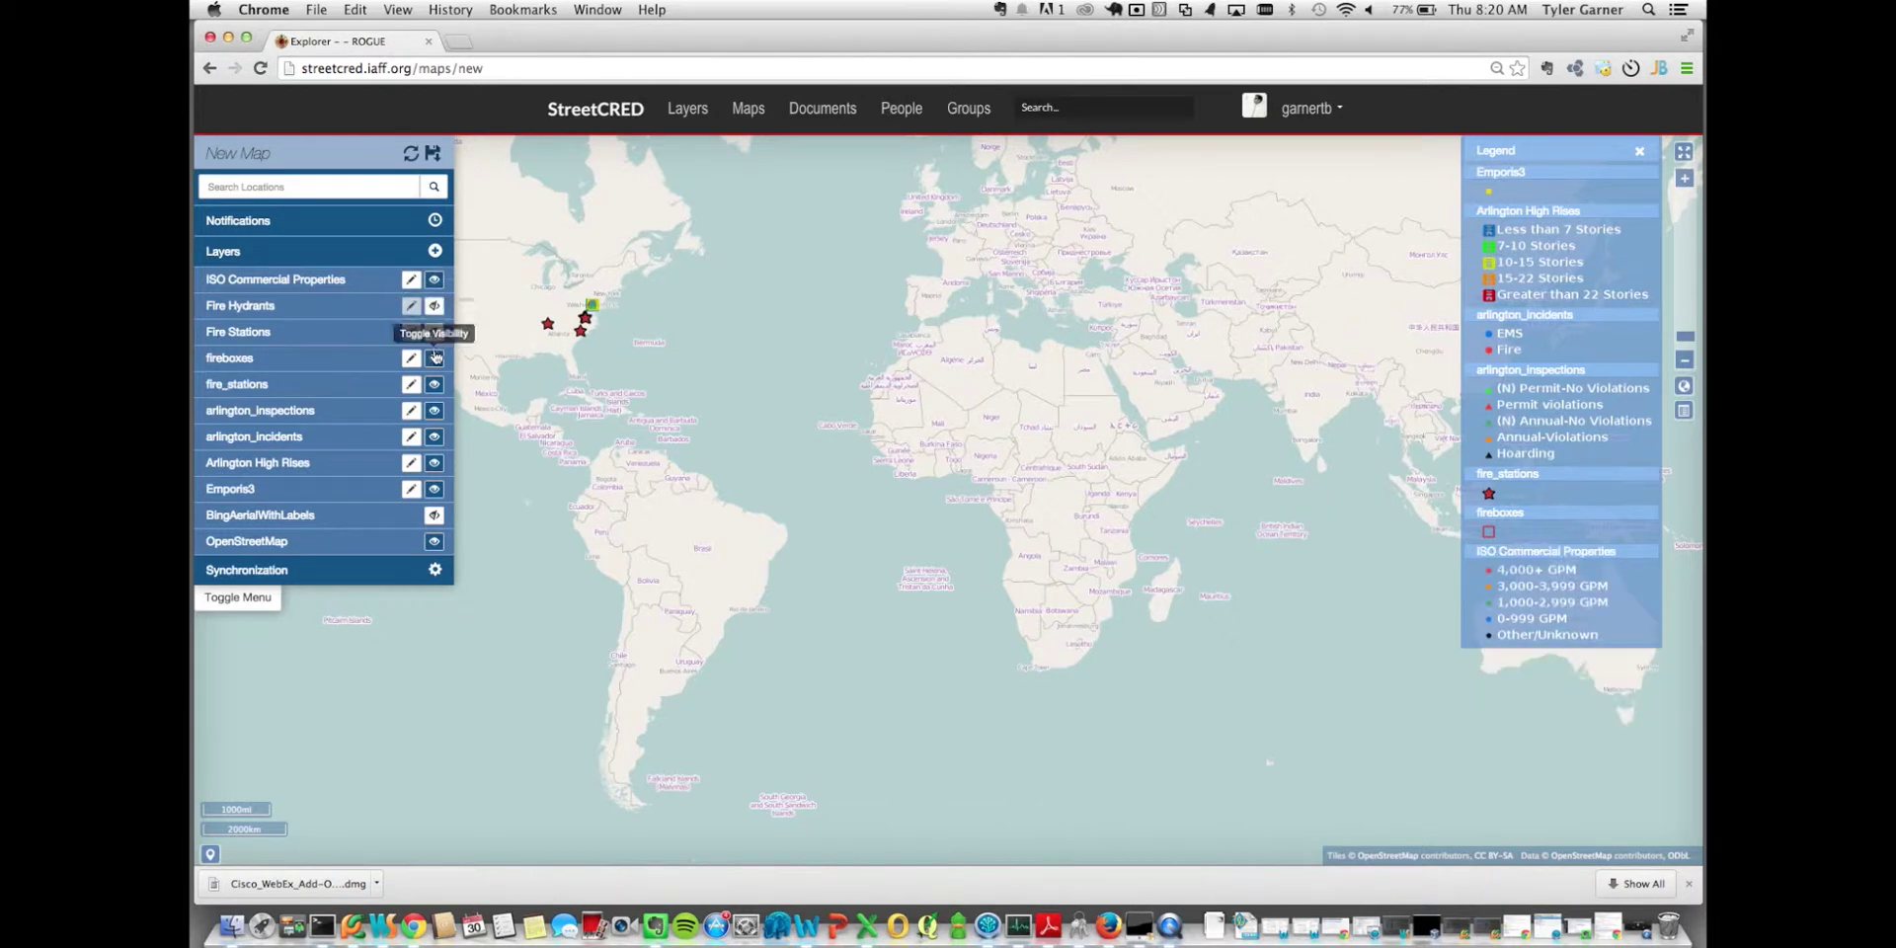
left_click(433, 357)
left_click(434, 384)
left_click(434, 410)
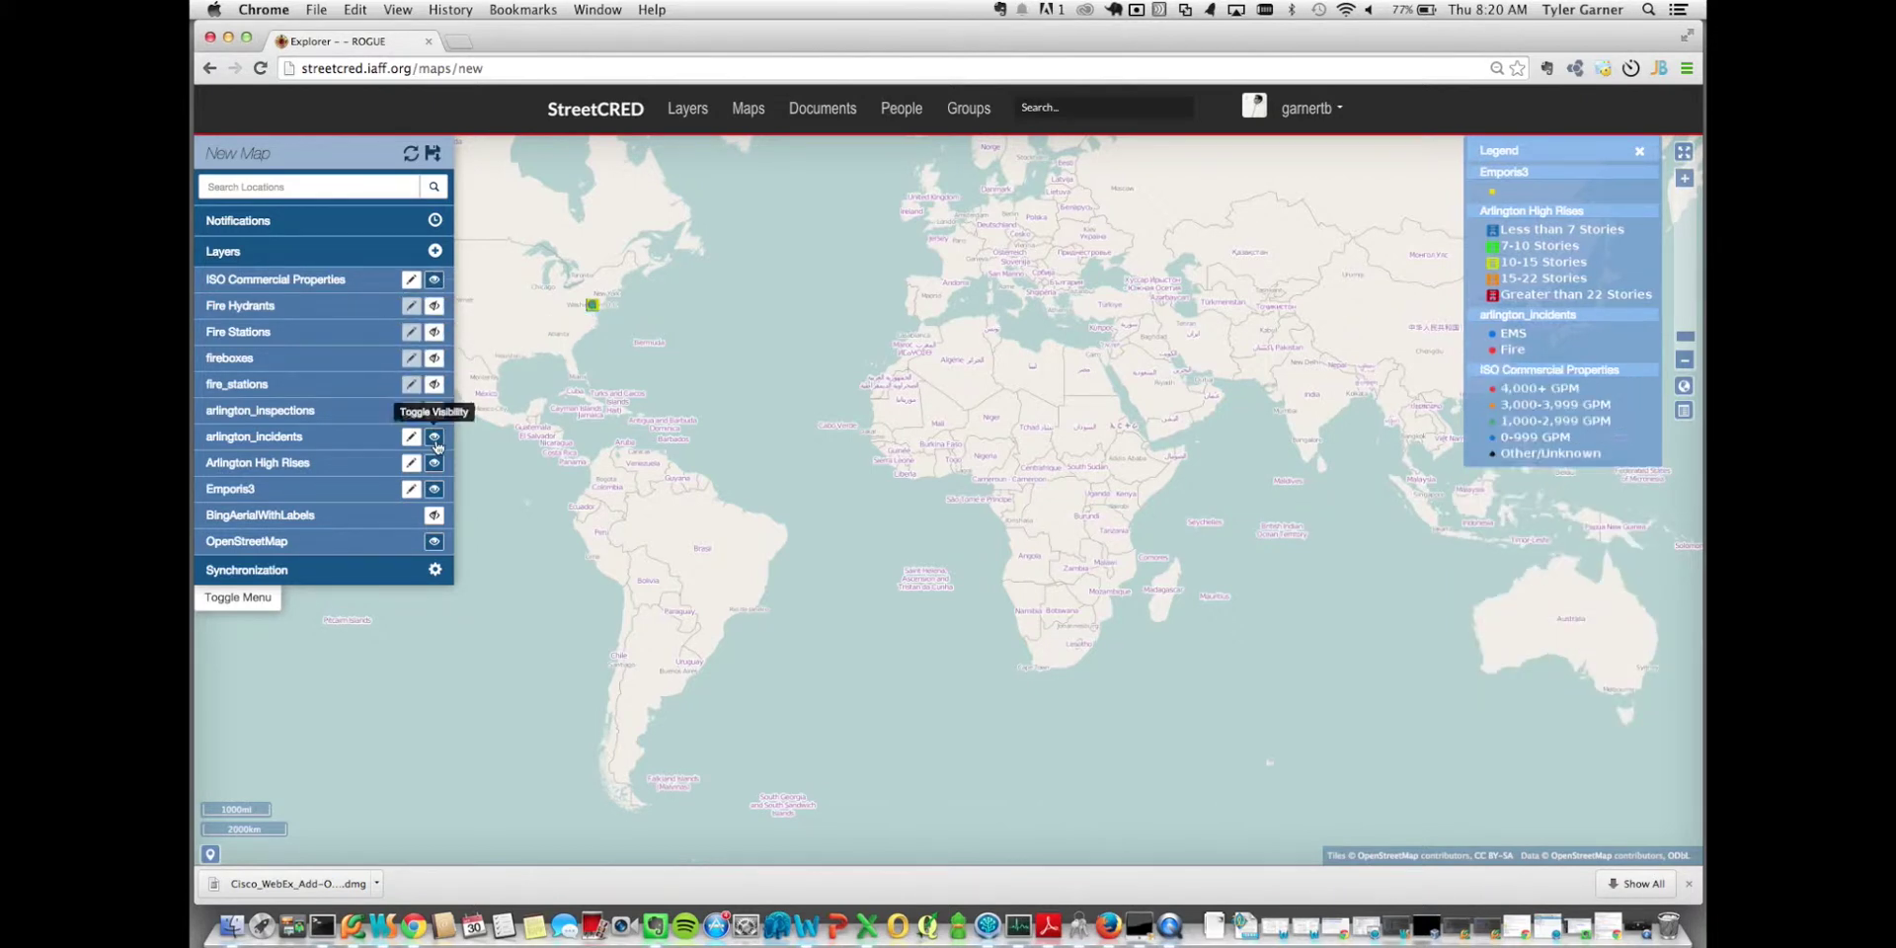
left_click(435, 438)
left_click(435, 462)
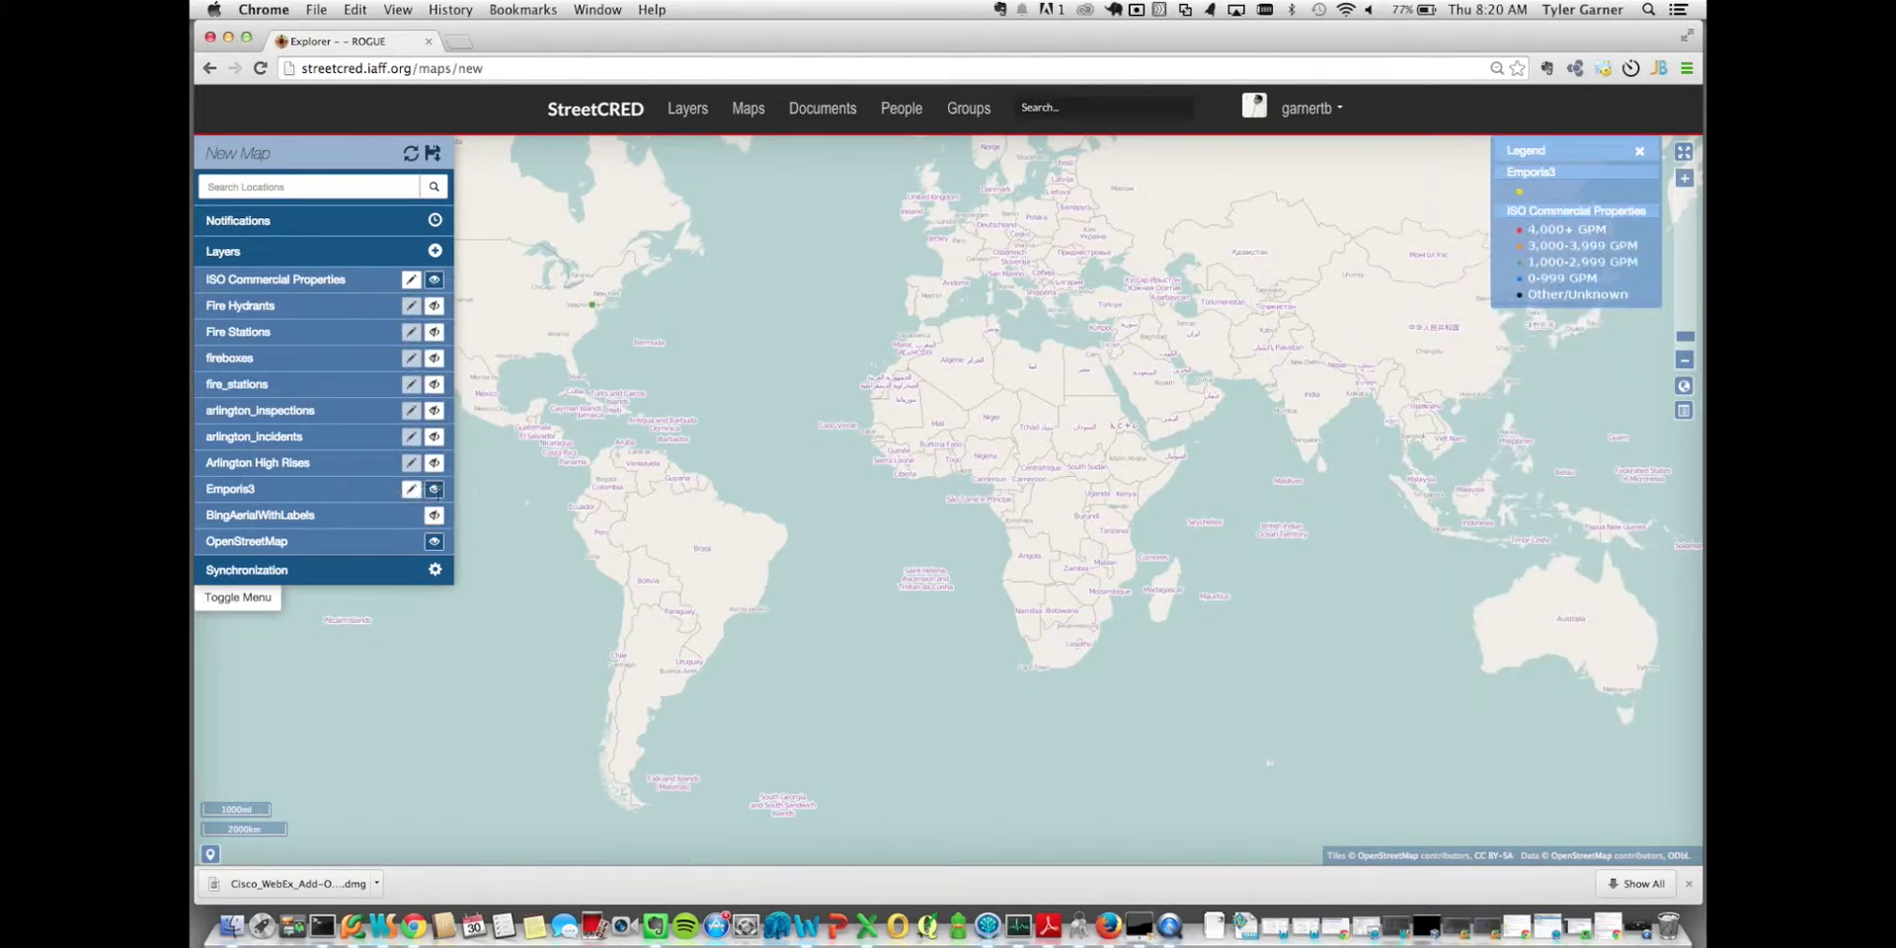
left_click(435, 489)
Step: Expand the ISO Commercial Properties entry and zoom the map to its data
left_click(318, 284)
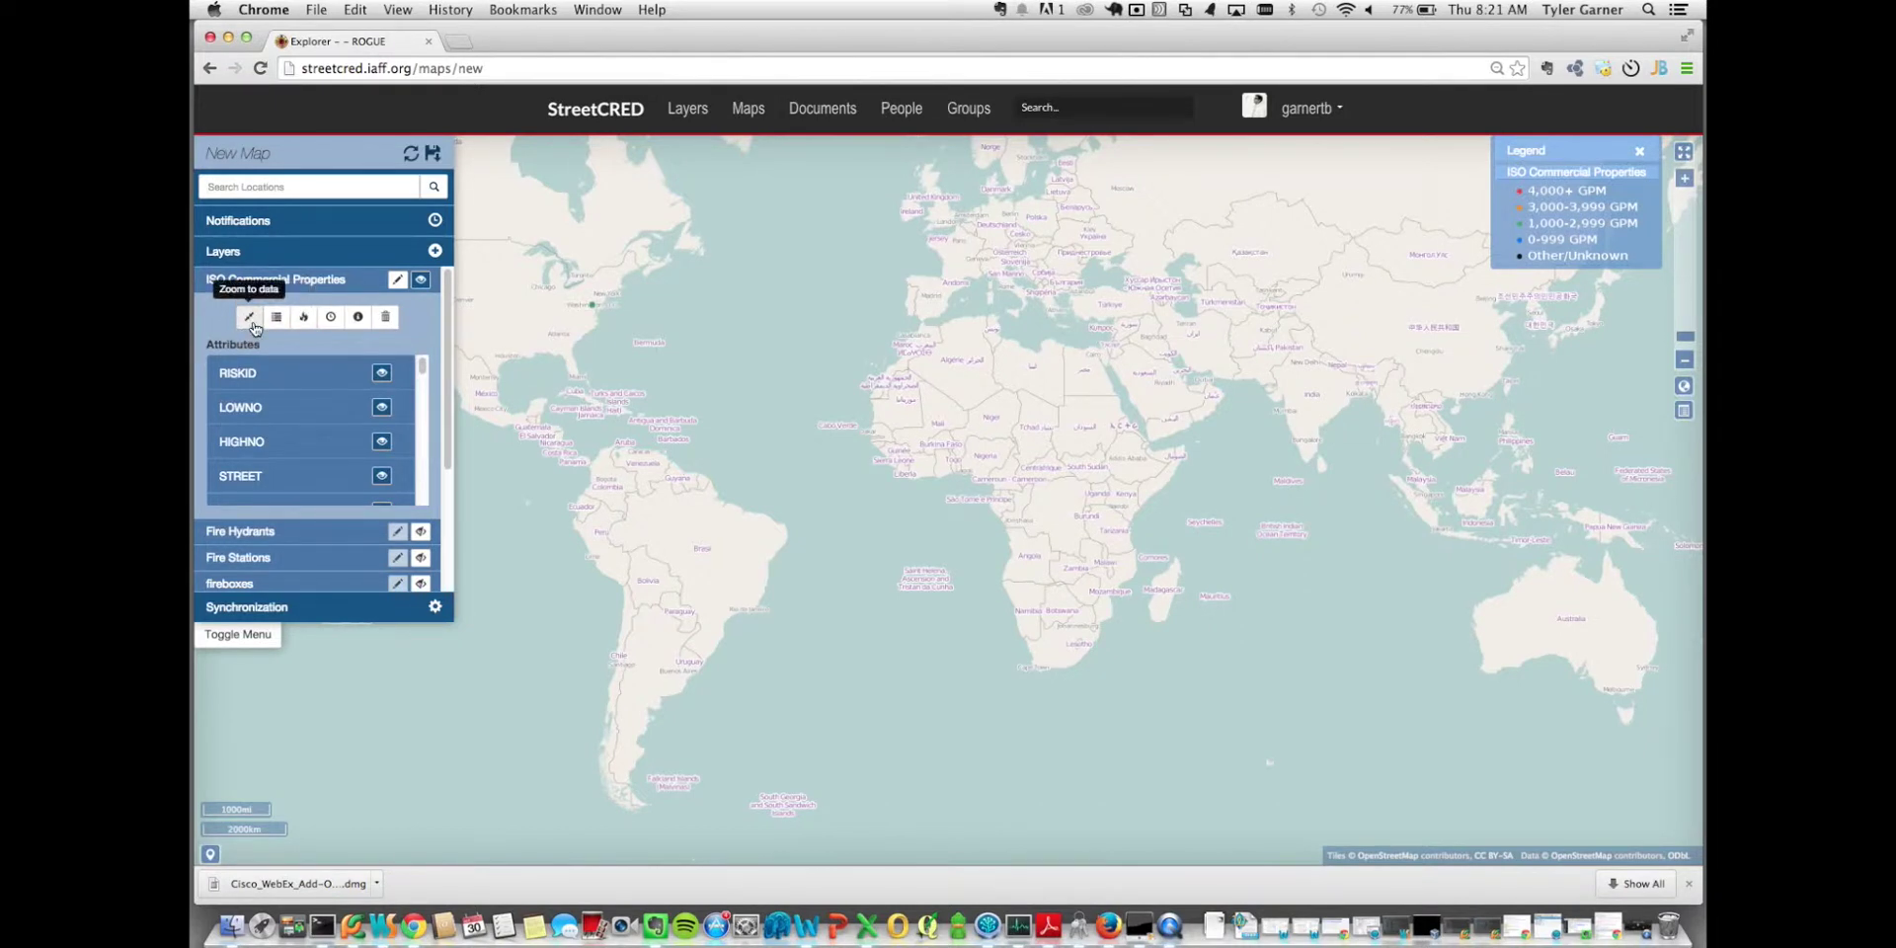
left_click(252, 324)
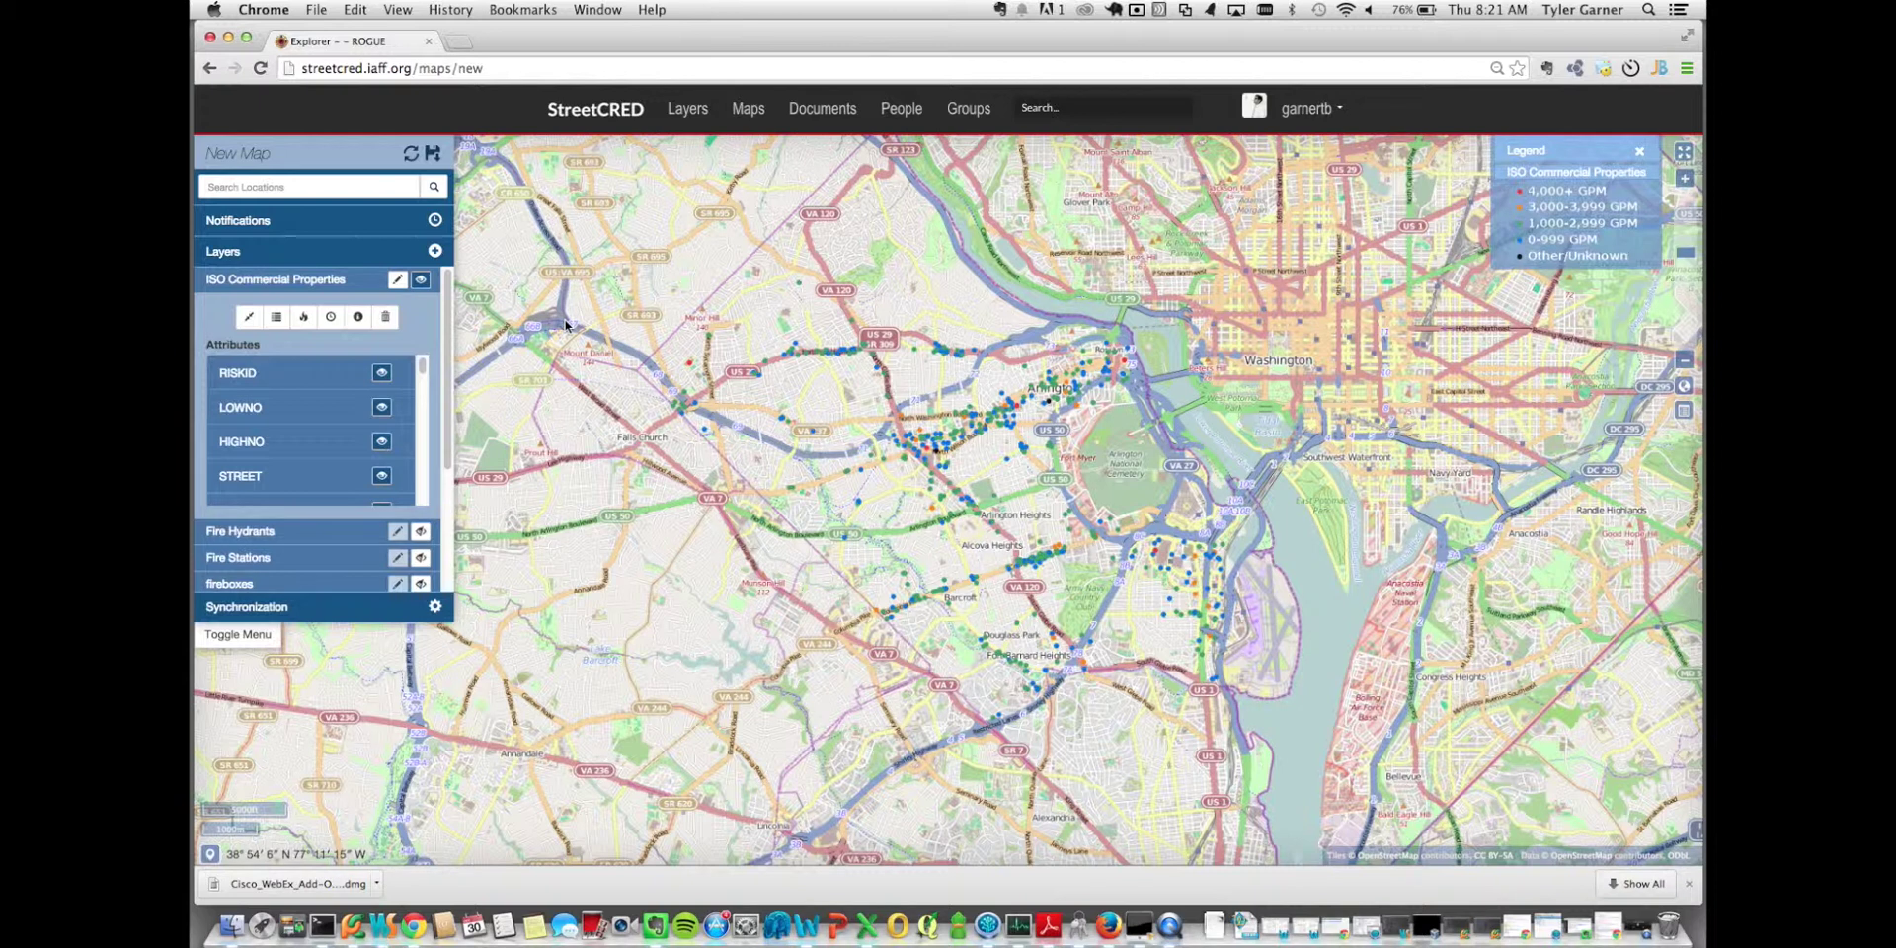
left_click(319, 283)
left_click(319, 283)
left_click(1033, 390)
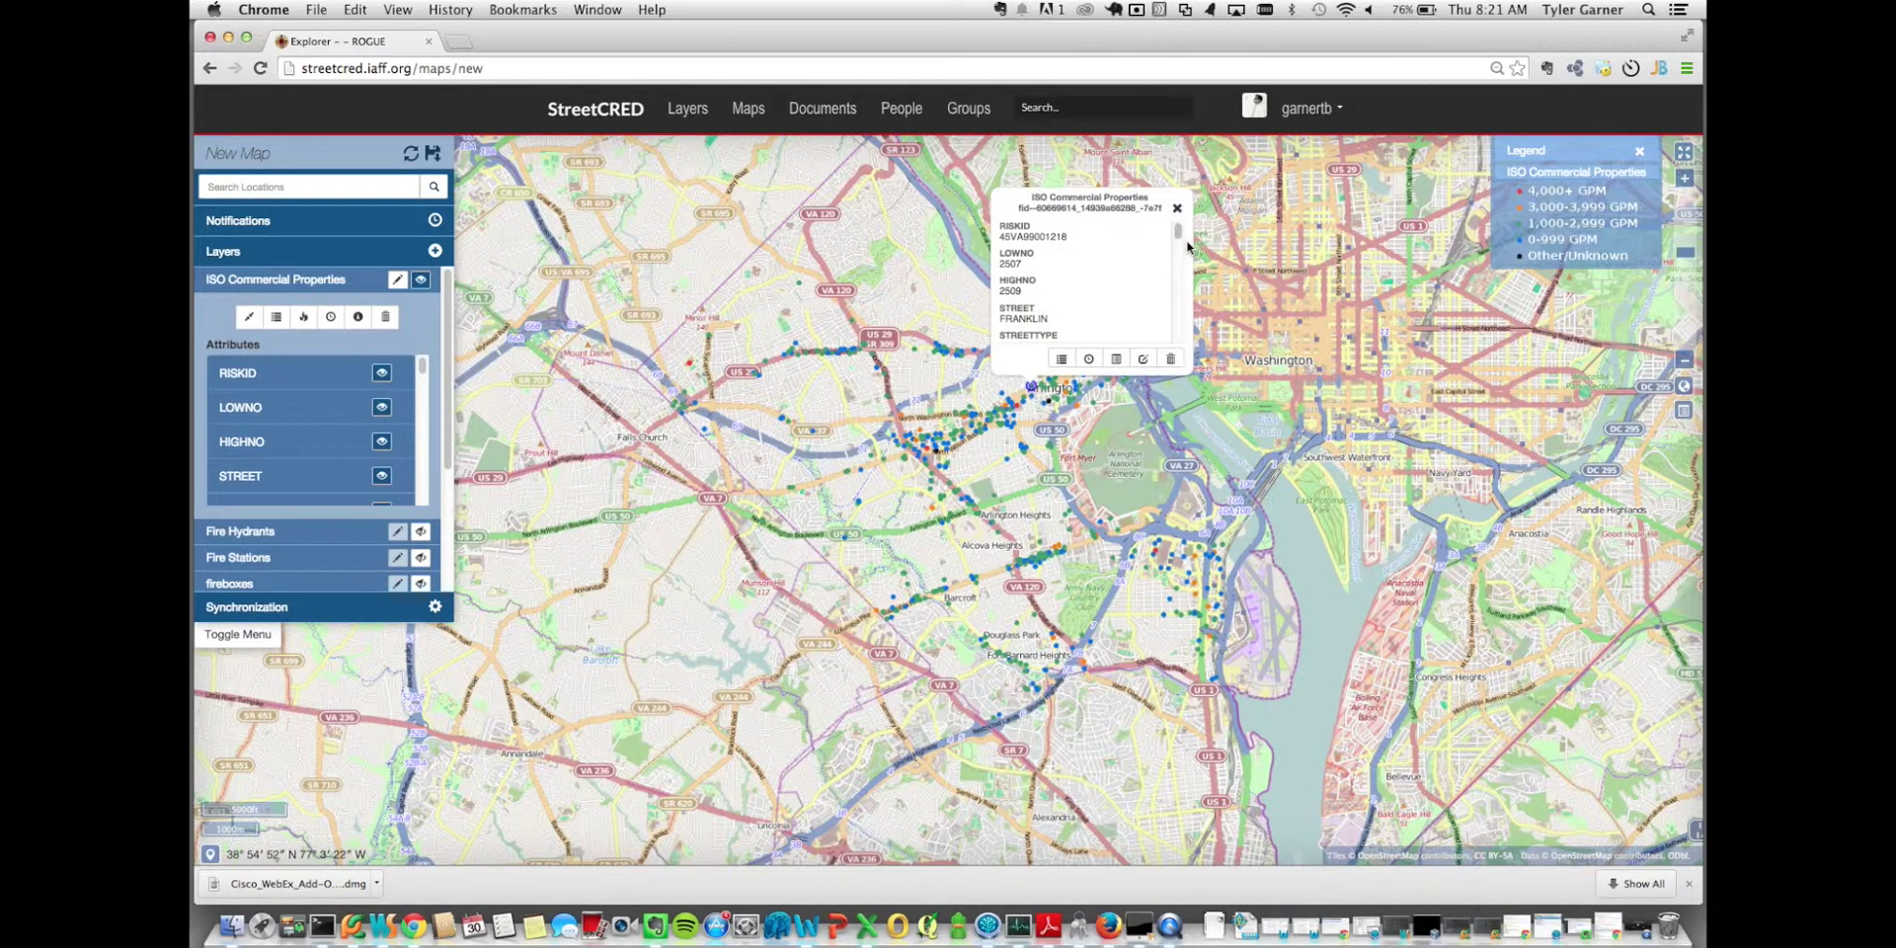
left_click_drag(1178, 233, 1178, 258)
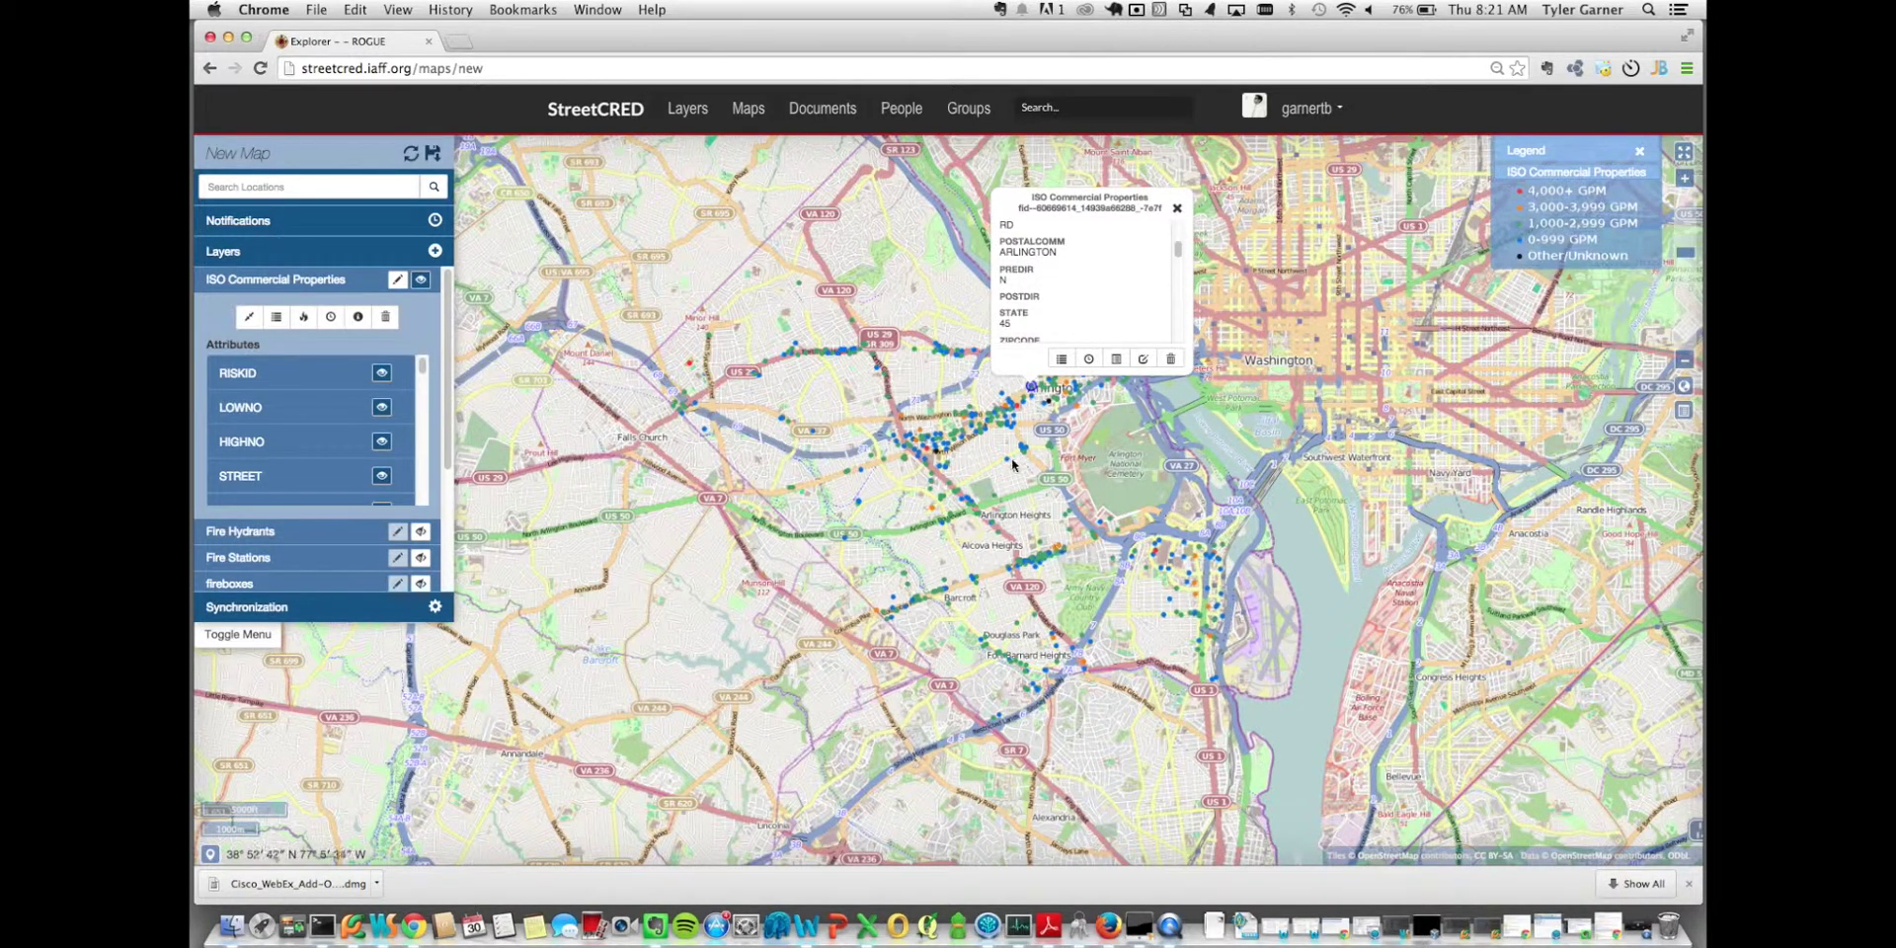
left_click(1008, 460)
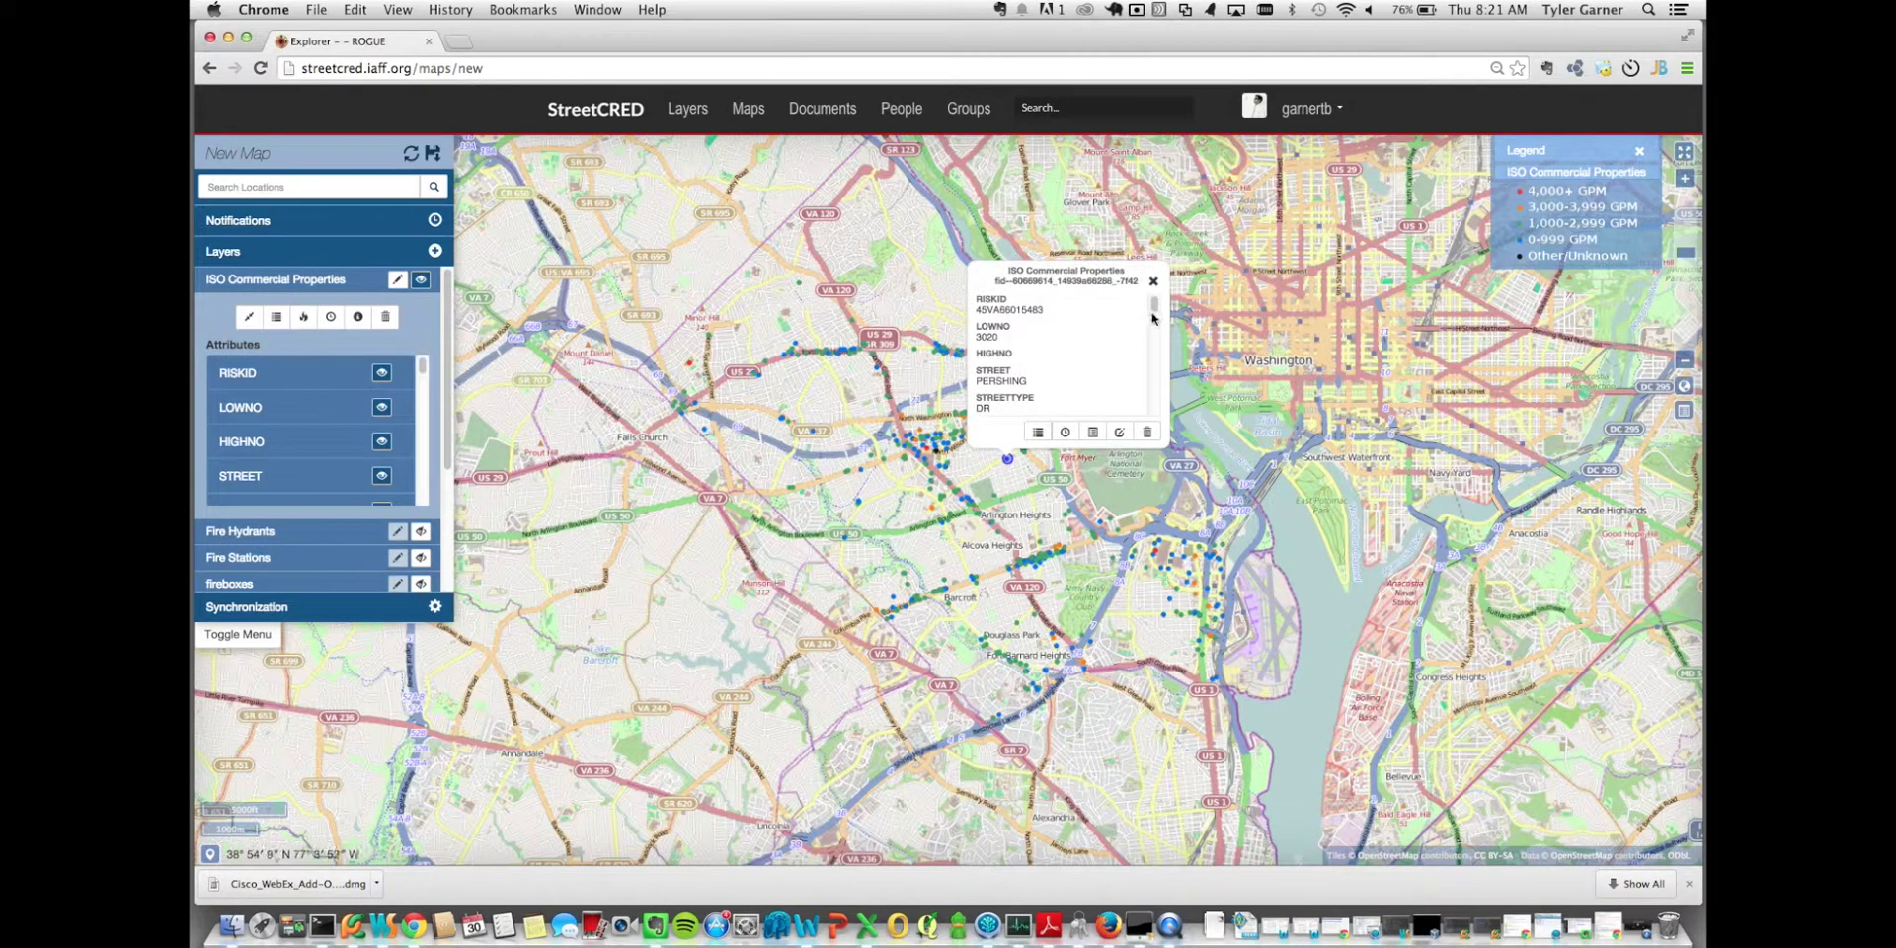
scroll(1154, 315, "down", 2)
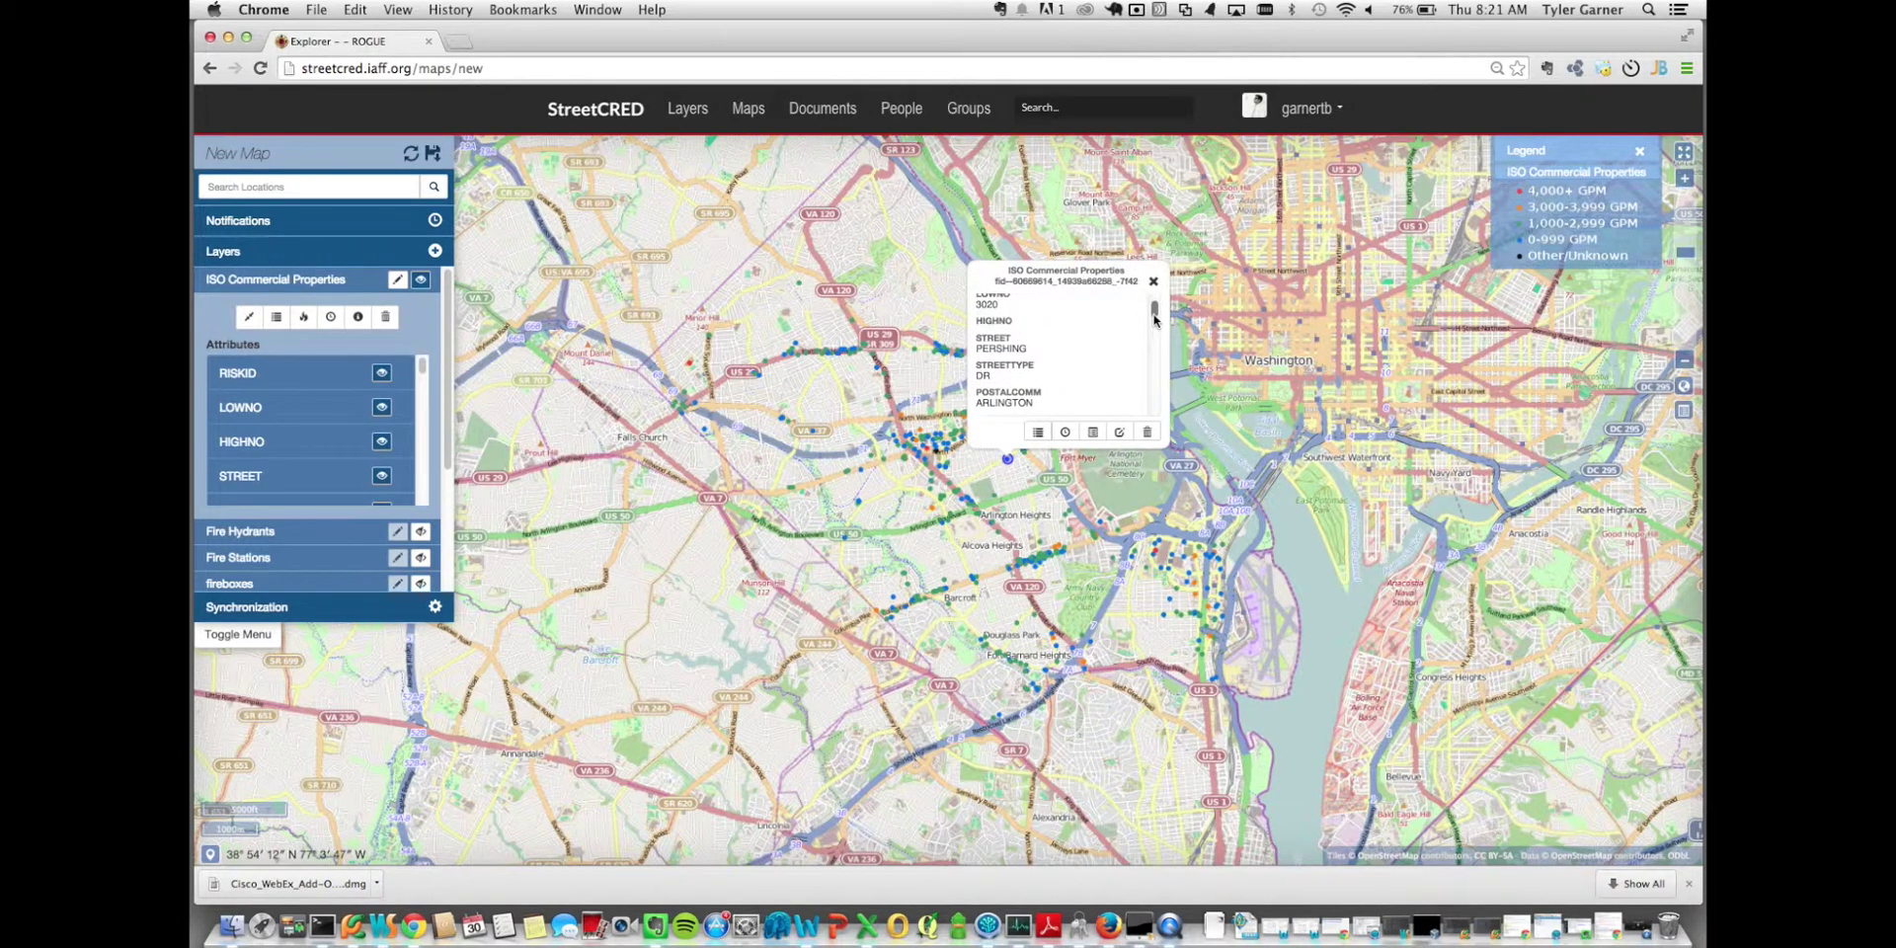
left_click_drag(1155, 318, 1154, 329)
scroll(1014, 309, "down", 5)
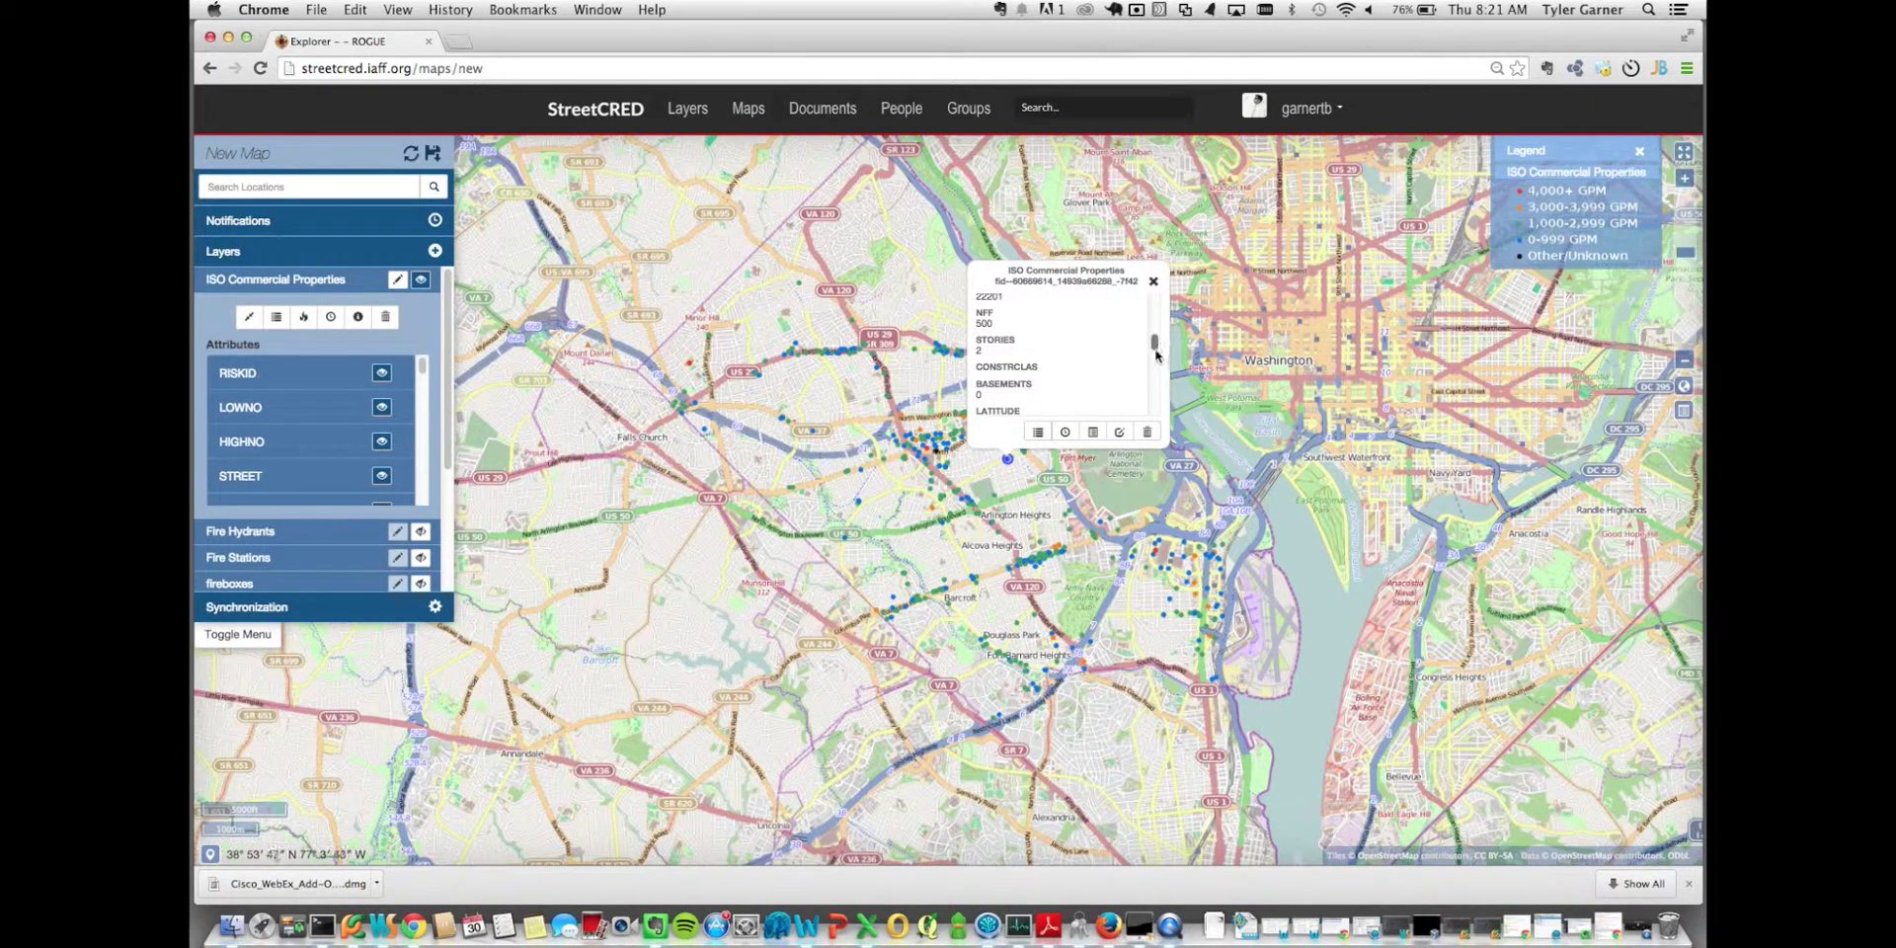
left_click_drag(1154, 343, 1154, 370)
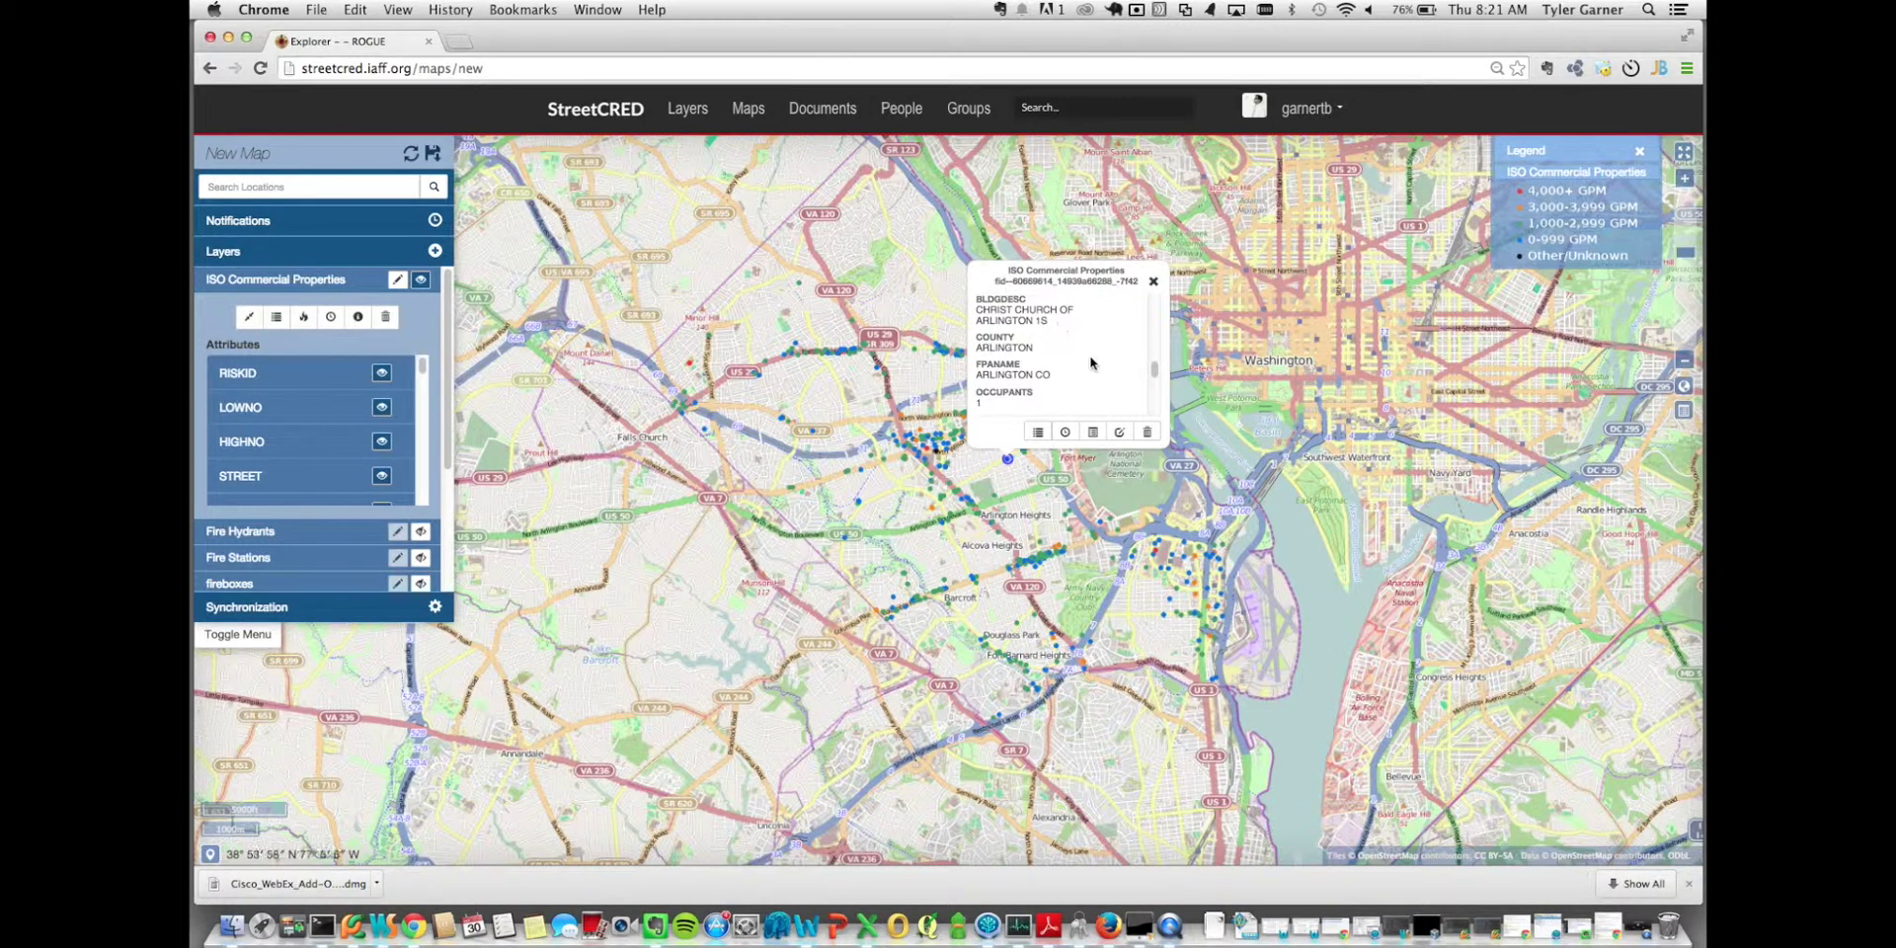
scroll(1026, 359, "down", 5)
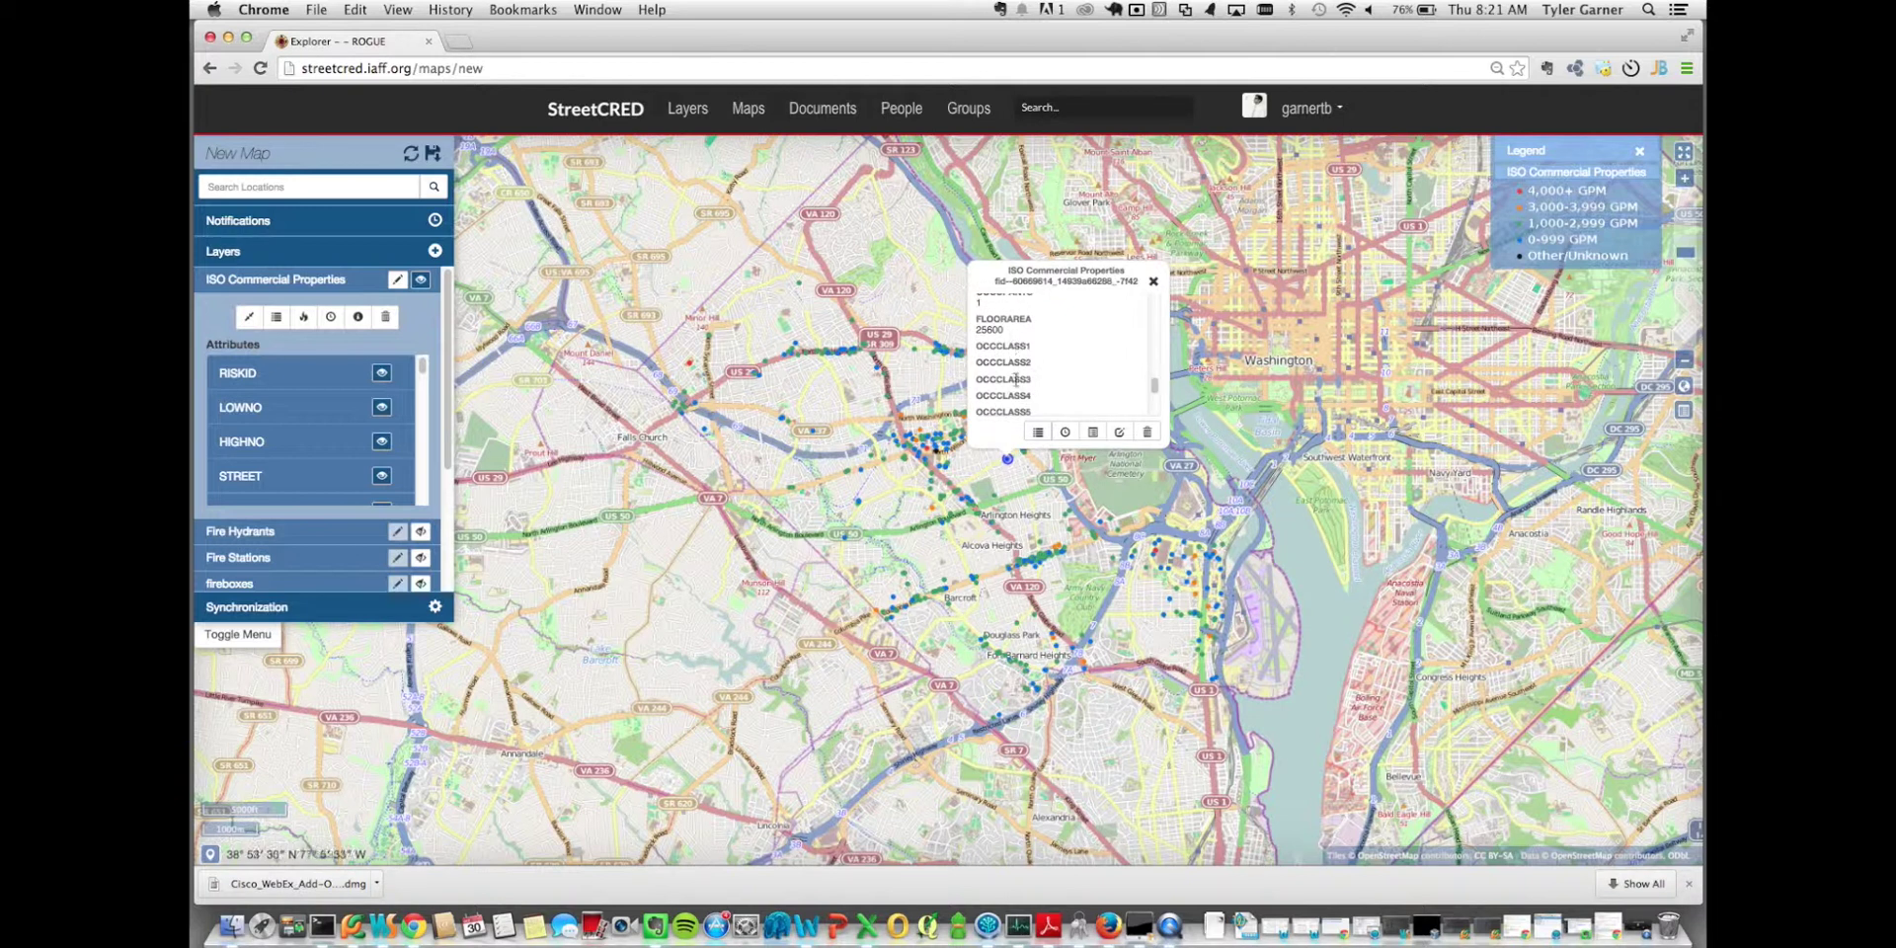
scroll(1158, 400, "down", 1)
scroll(1158, 400, "down", 2)
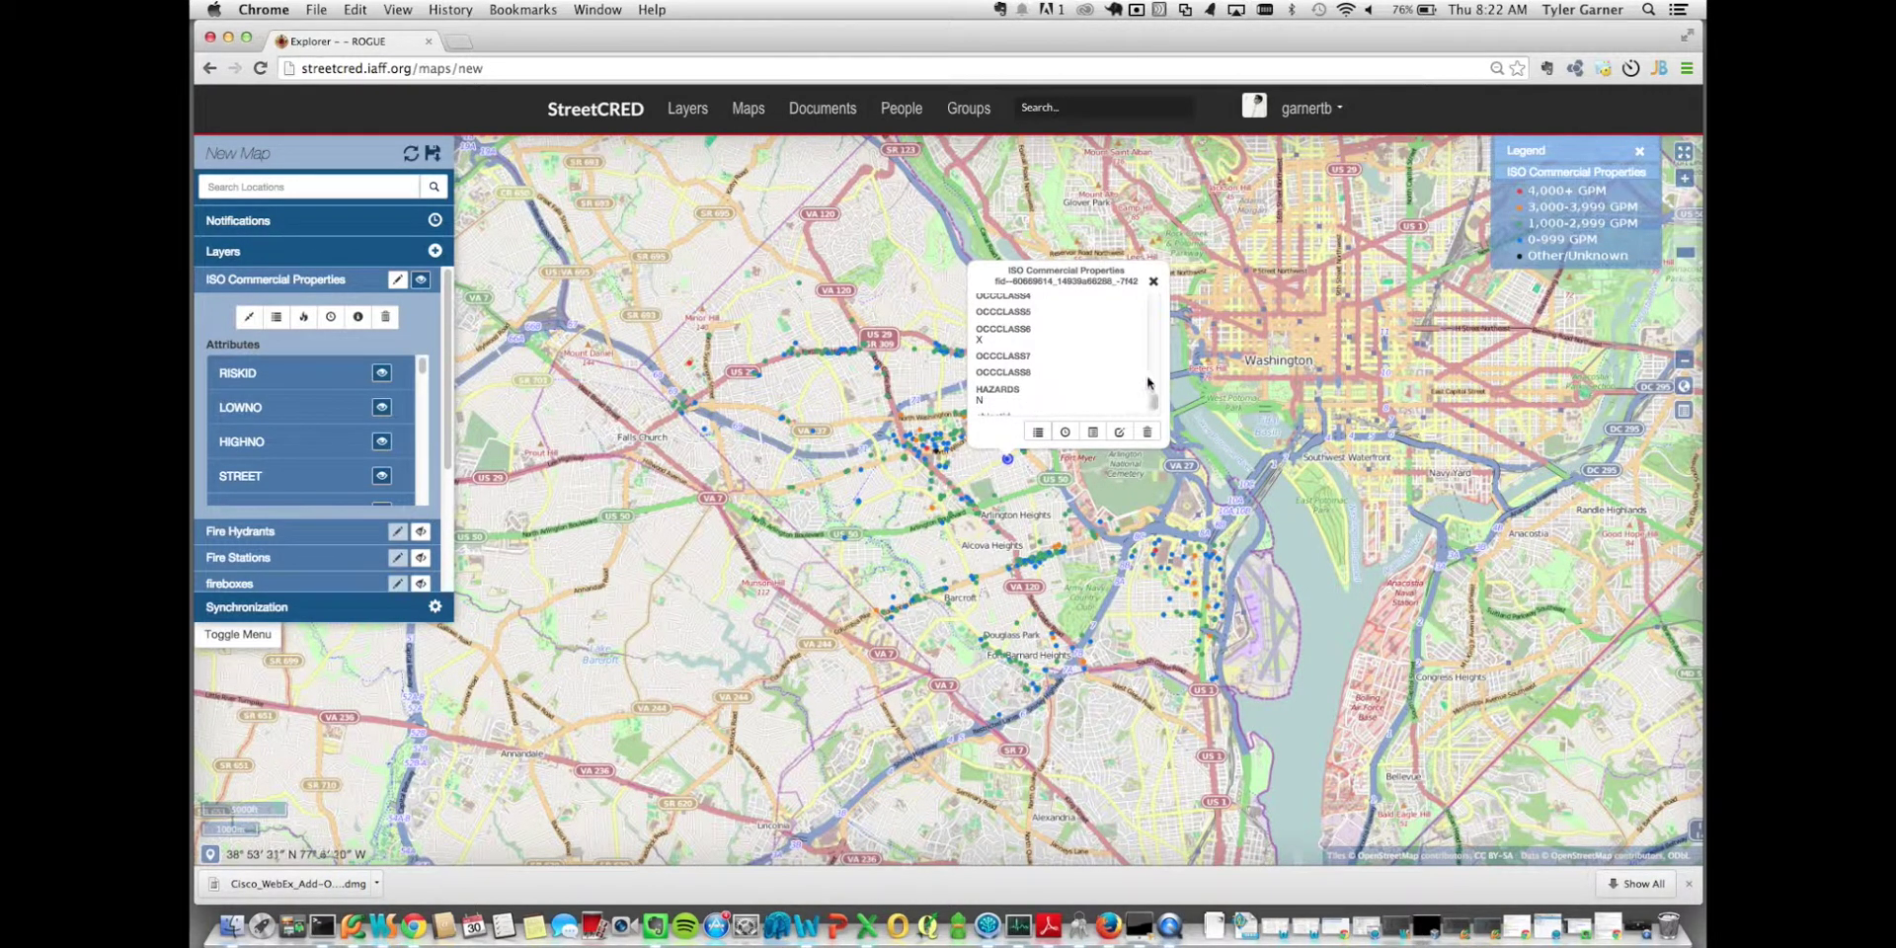
left_click(1154, 282)
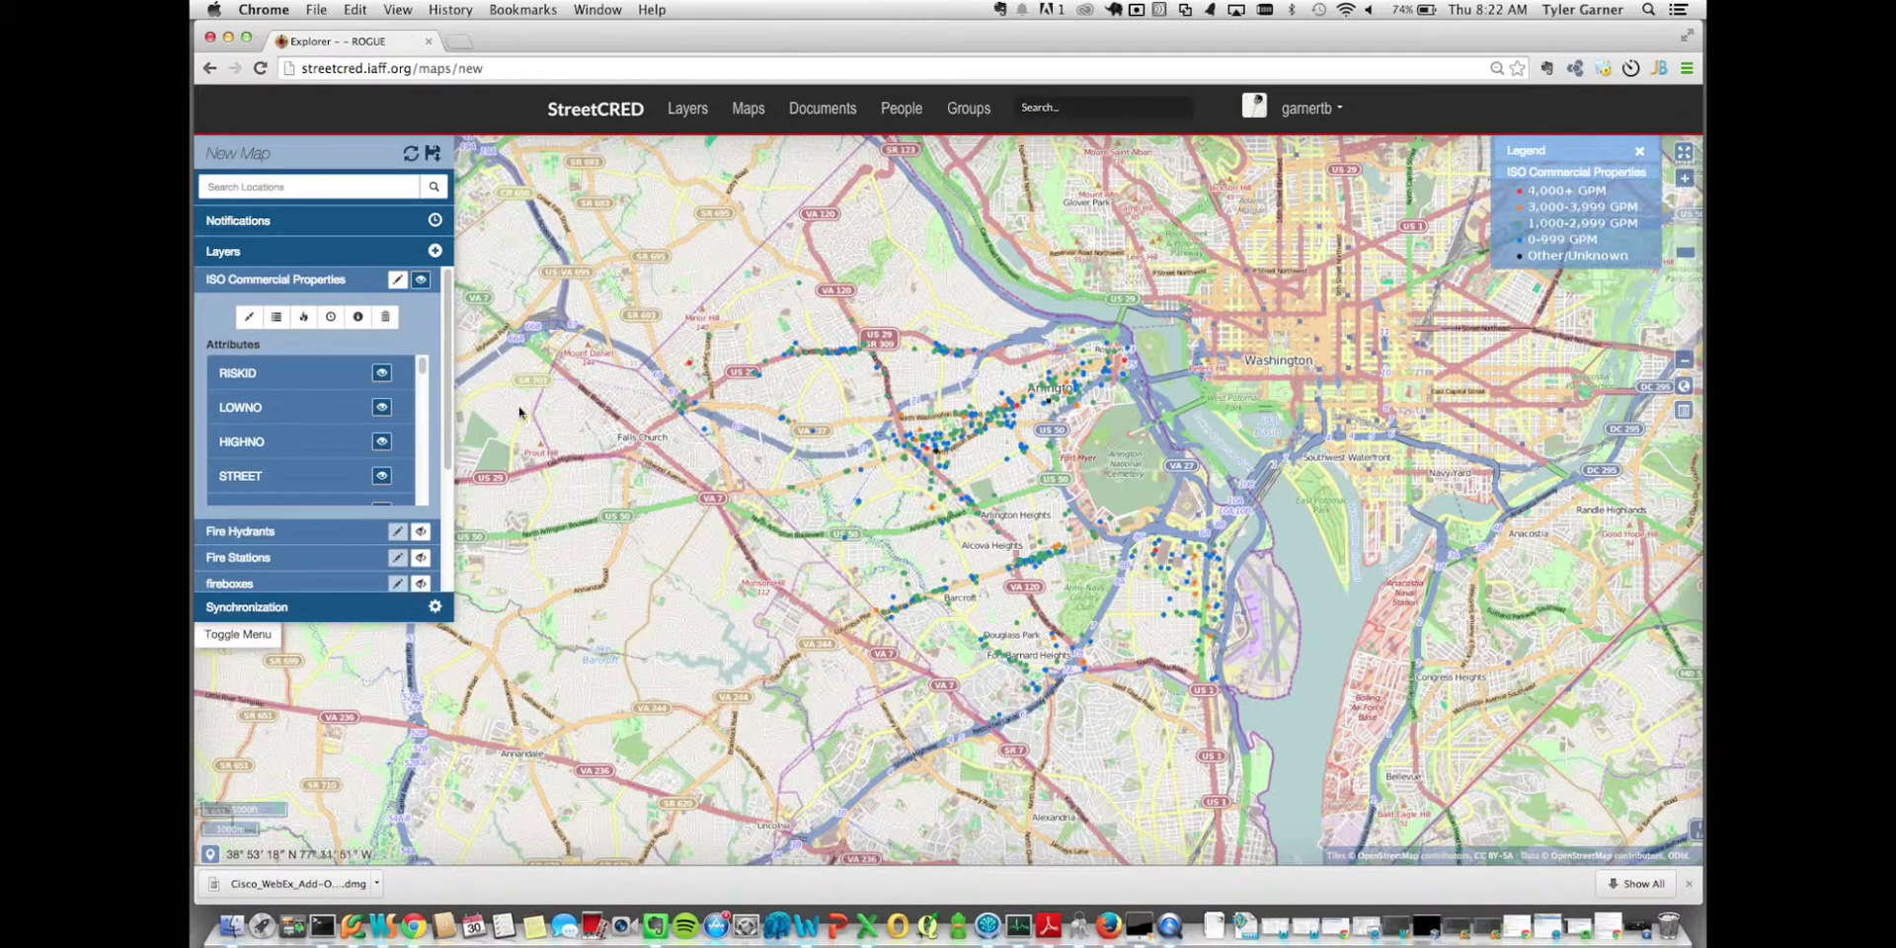
Step: Open the ISO Commercial Properties attribute table and scan its columns and rows
left_click(279, 315)
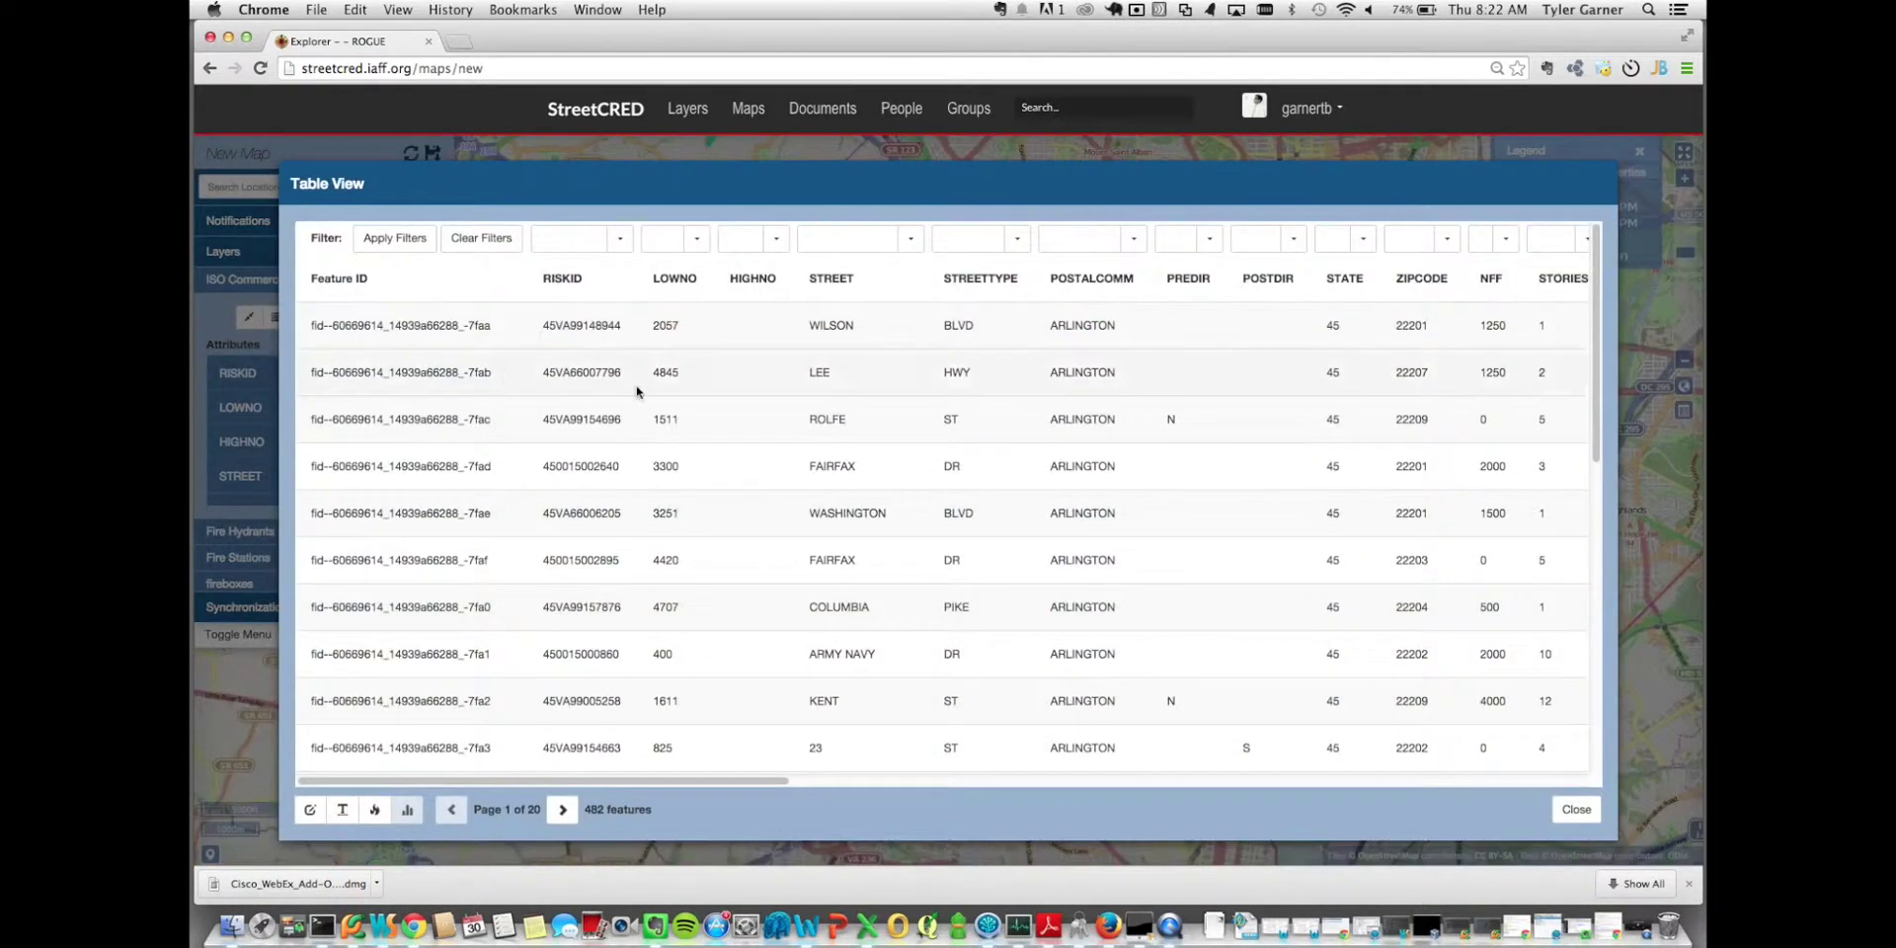
scroll(635, 389, "right", 10)
scroll(634, 389, "left", 10)
scroll(832, 412, "right", 8)
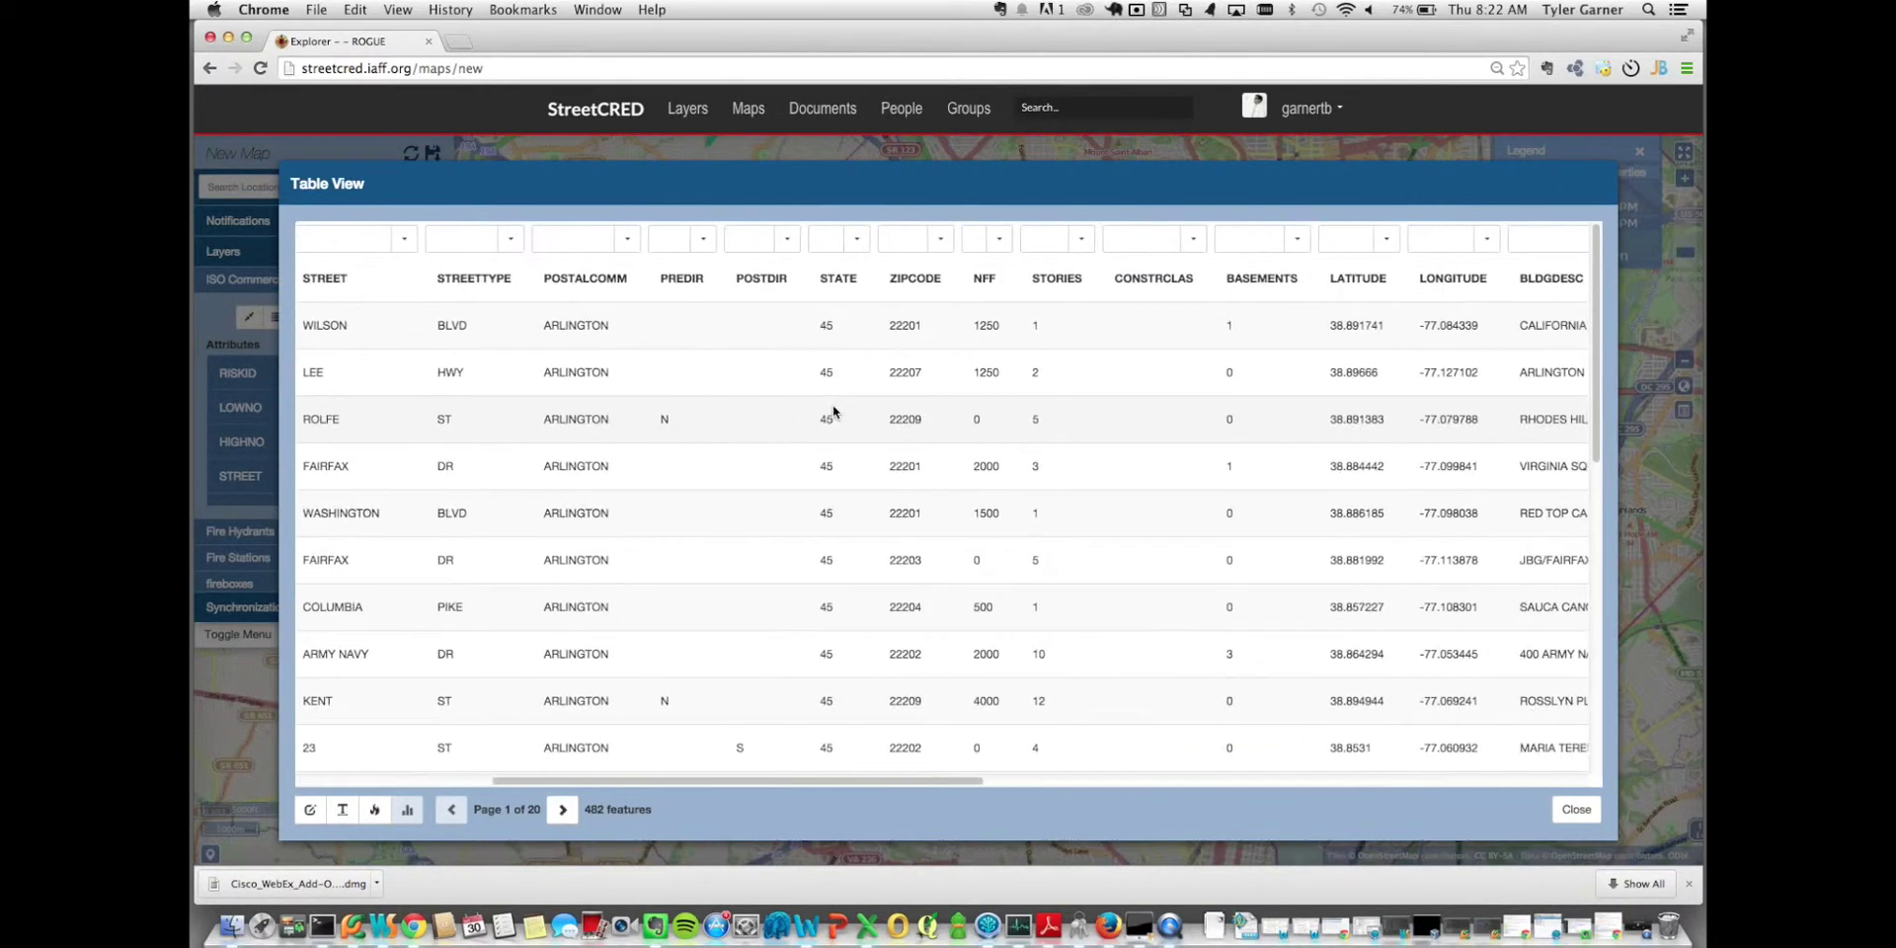
scroll(892, 449, "right", 3)
scroll(891, 449, "right", 6)
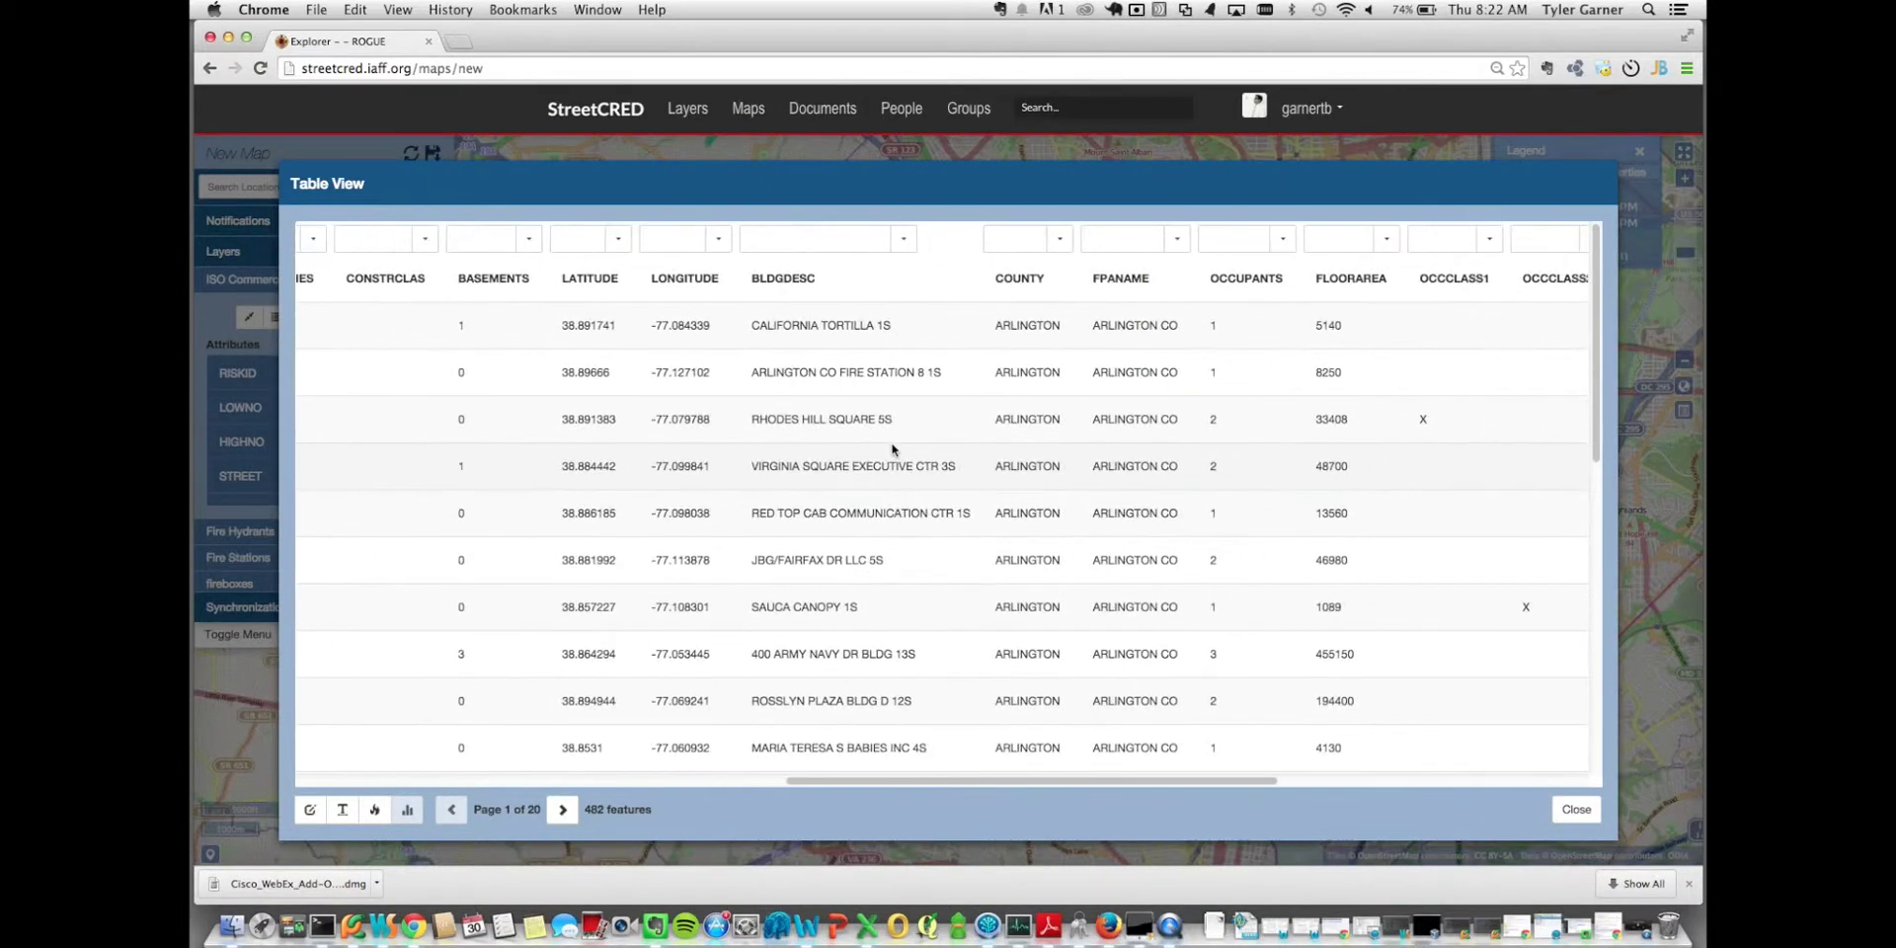
scroll(892, 450, "right", 5)
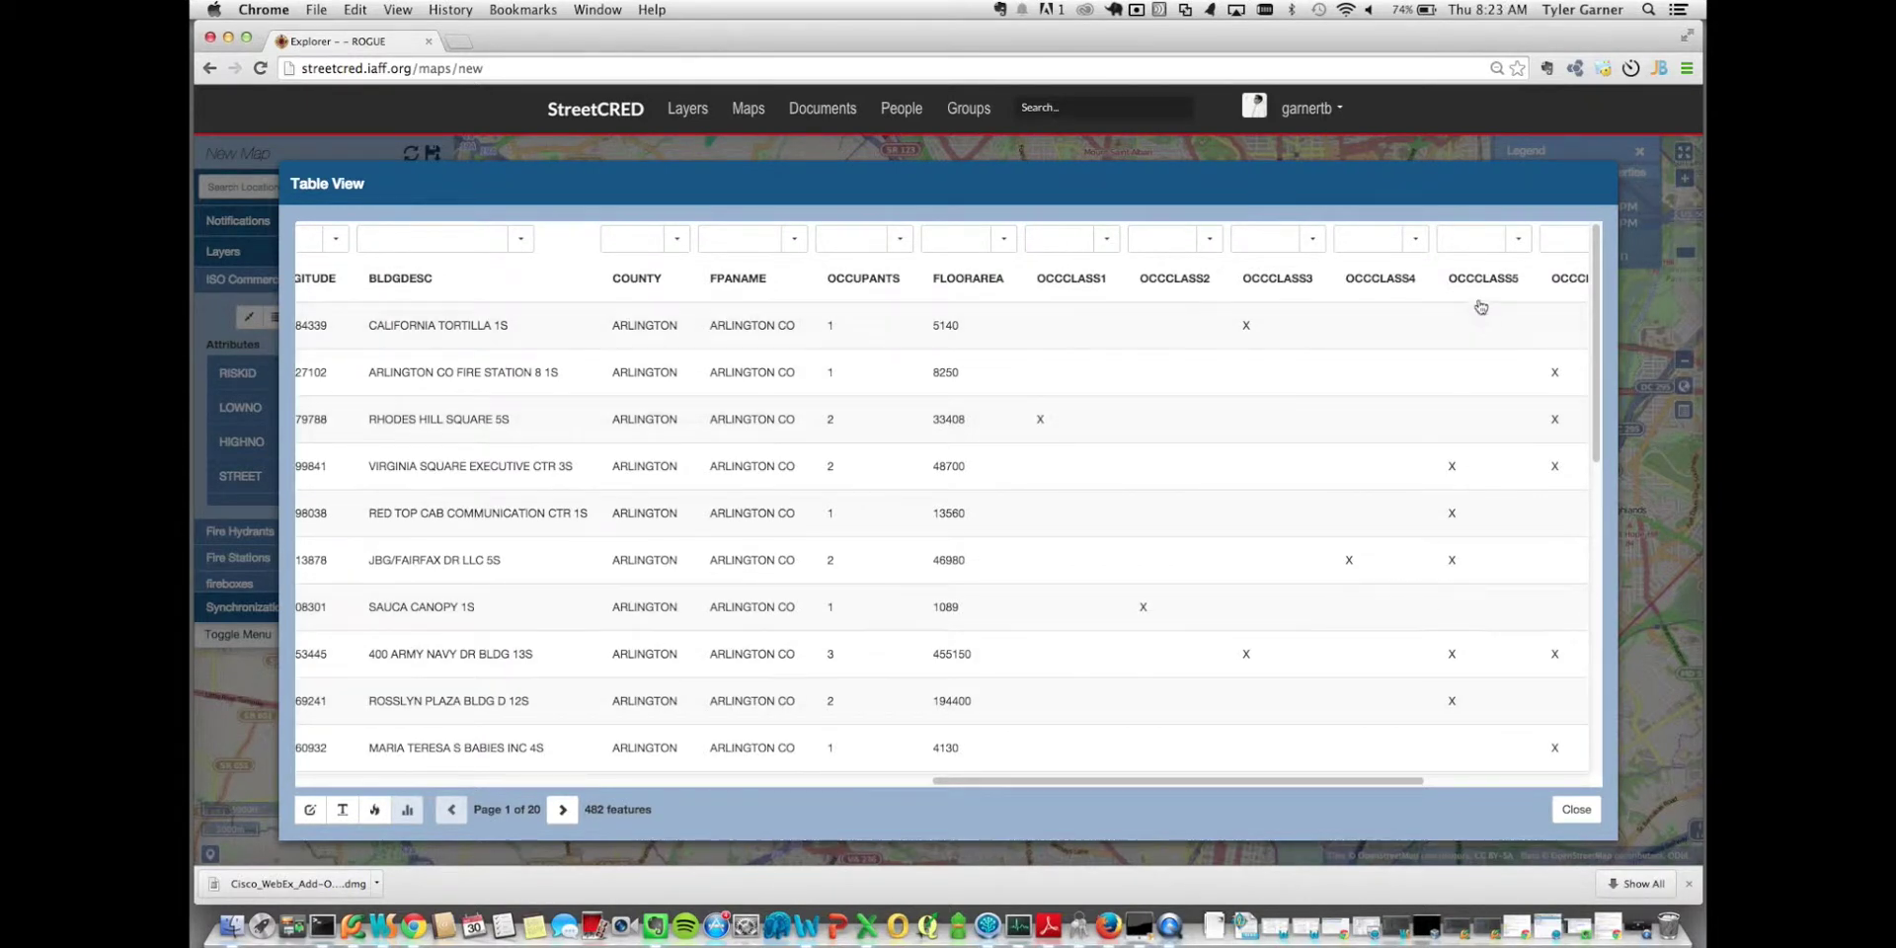
scroll(1448, 523, "right", 3)
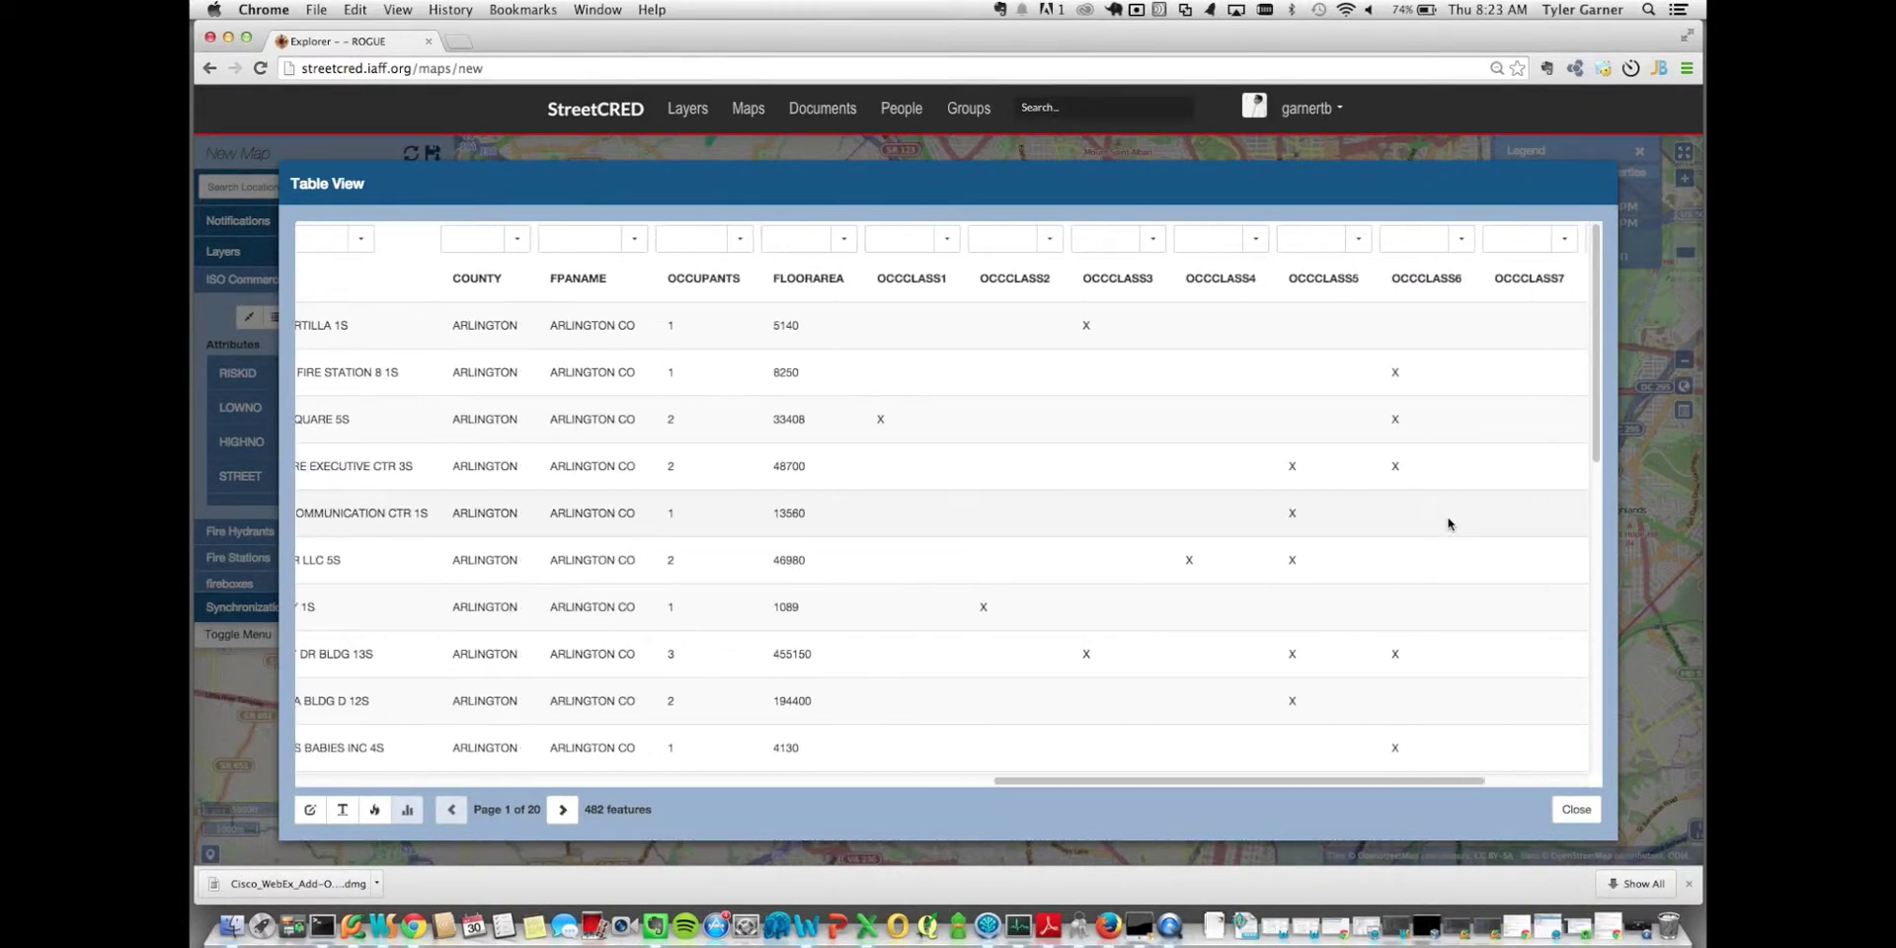
scroll(1441, 384, "down", 5)
scroll(1441, 384, "left", 5)
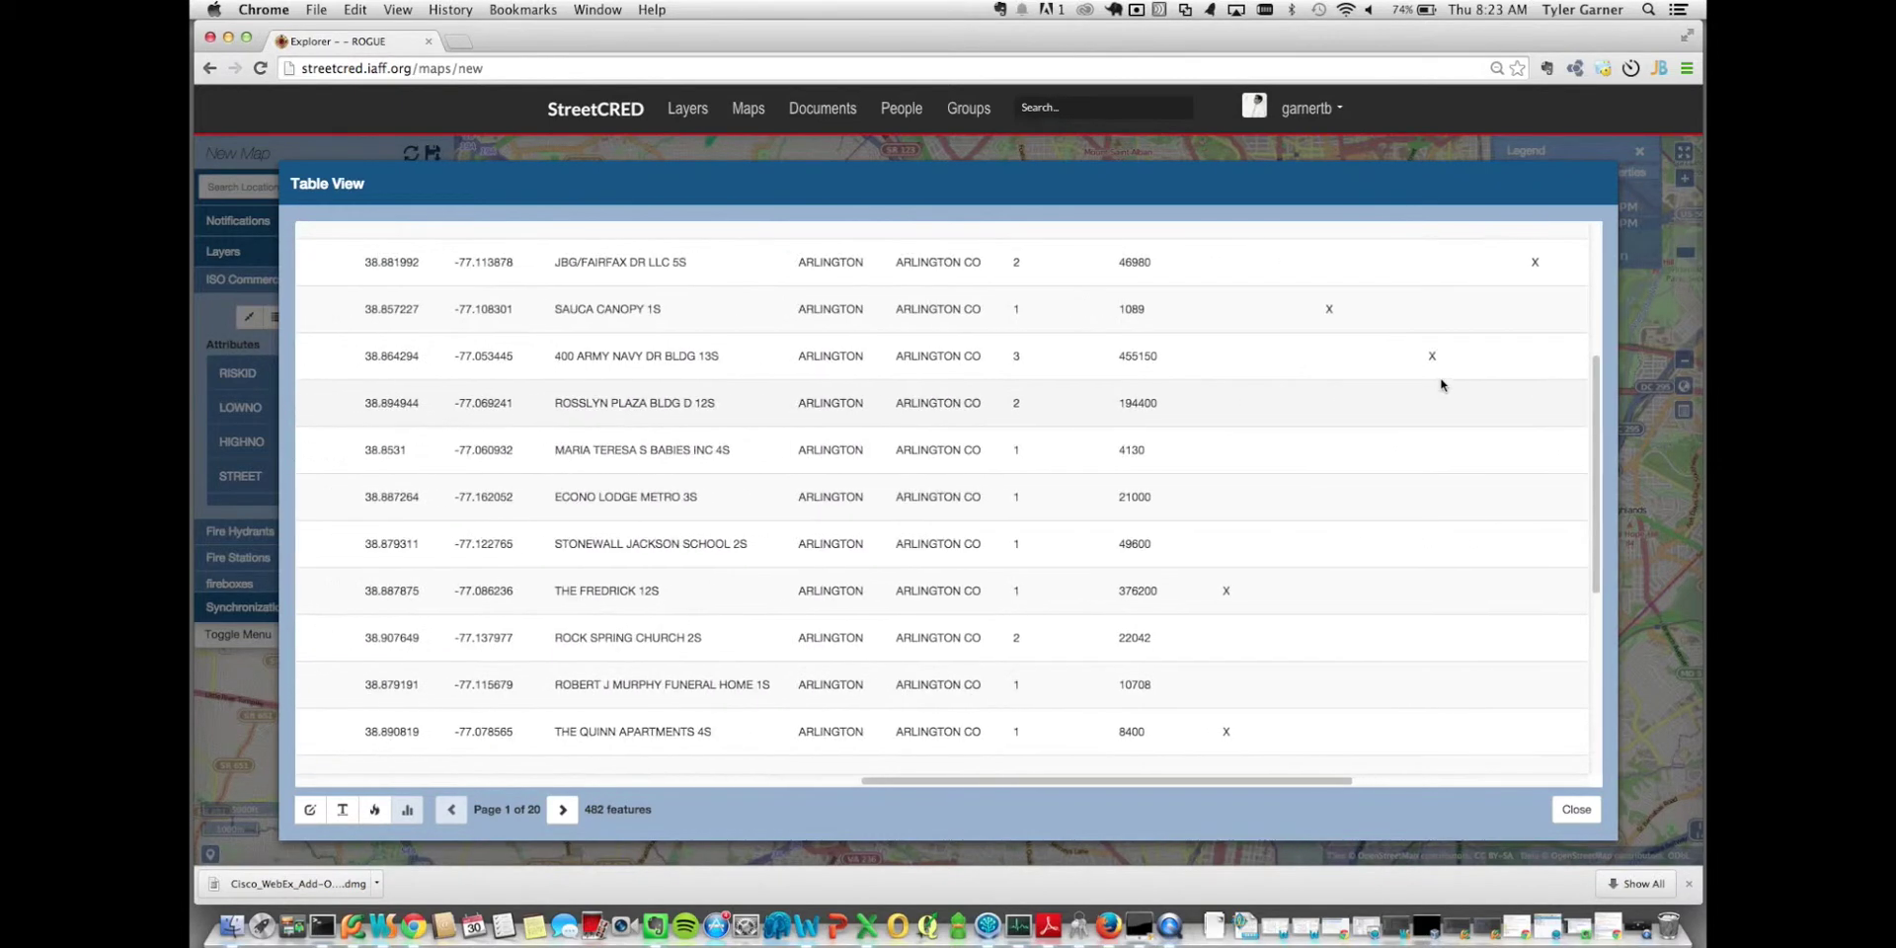
scroll(1126, 370, "left", 5)
scroll(1122, 375, "up", 3)
scroll(1123, 375, "up", 3)
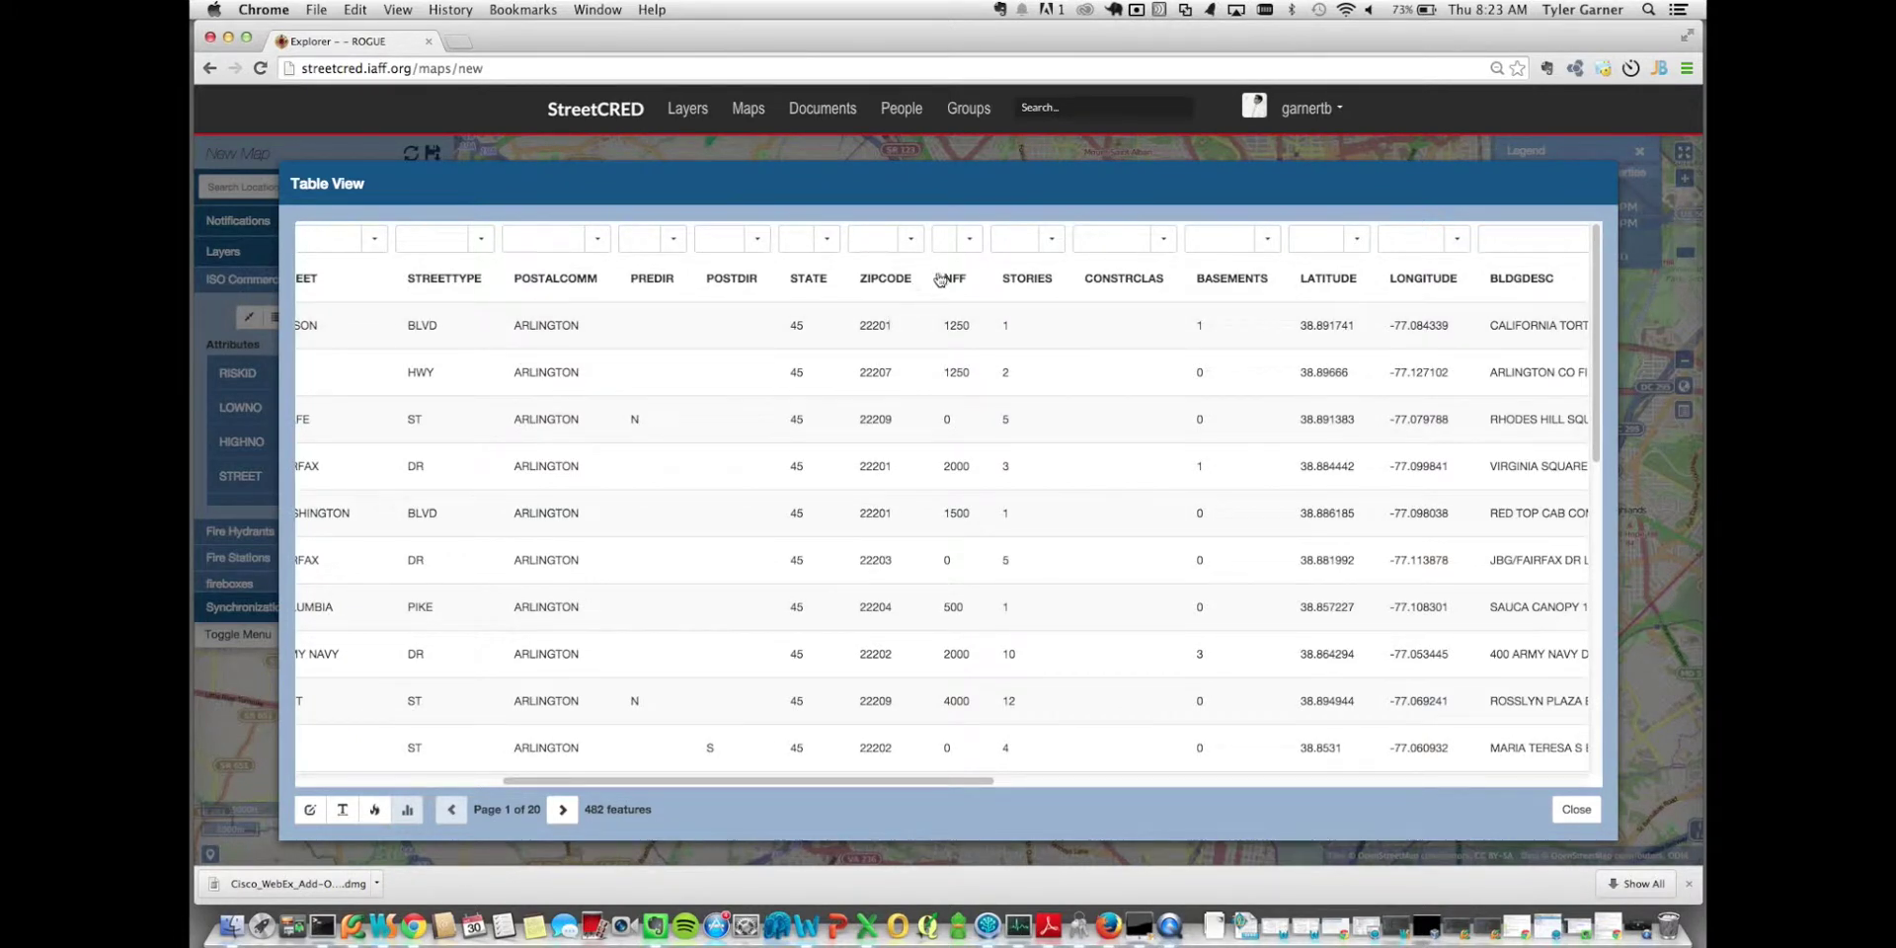
Step: Apply an NFF range filter from 2000 upward, leaving 93 features
left_click(971, 245)
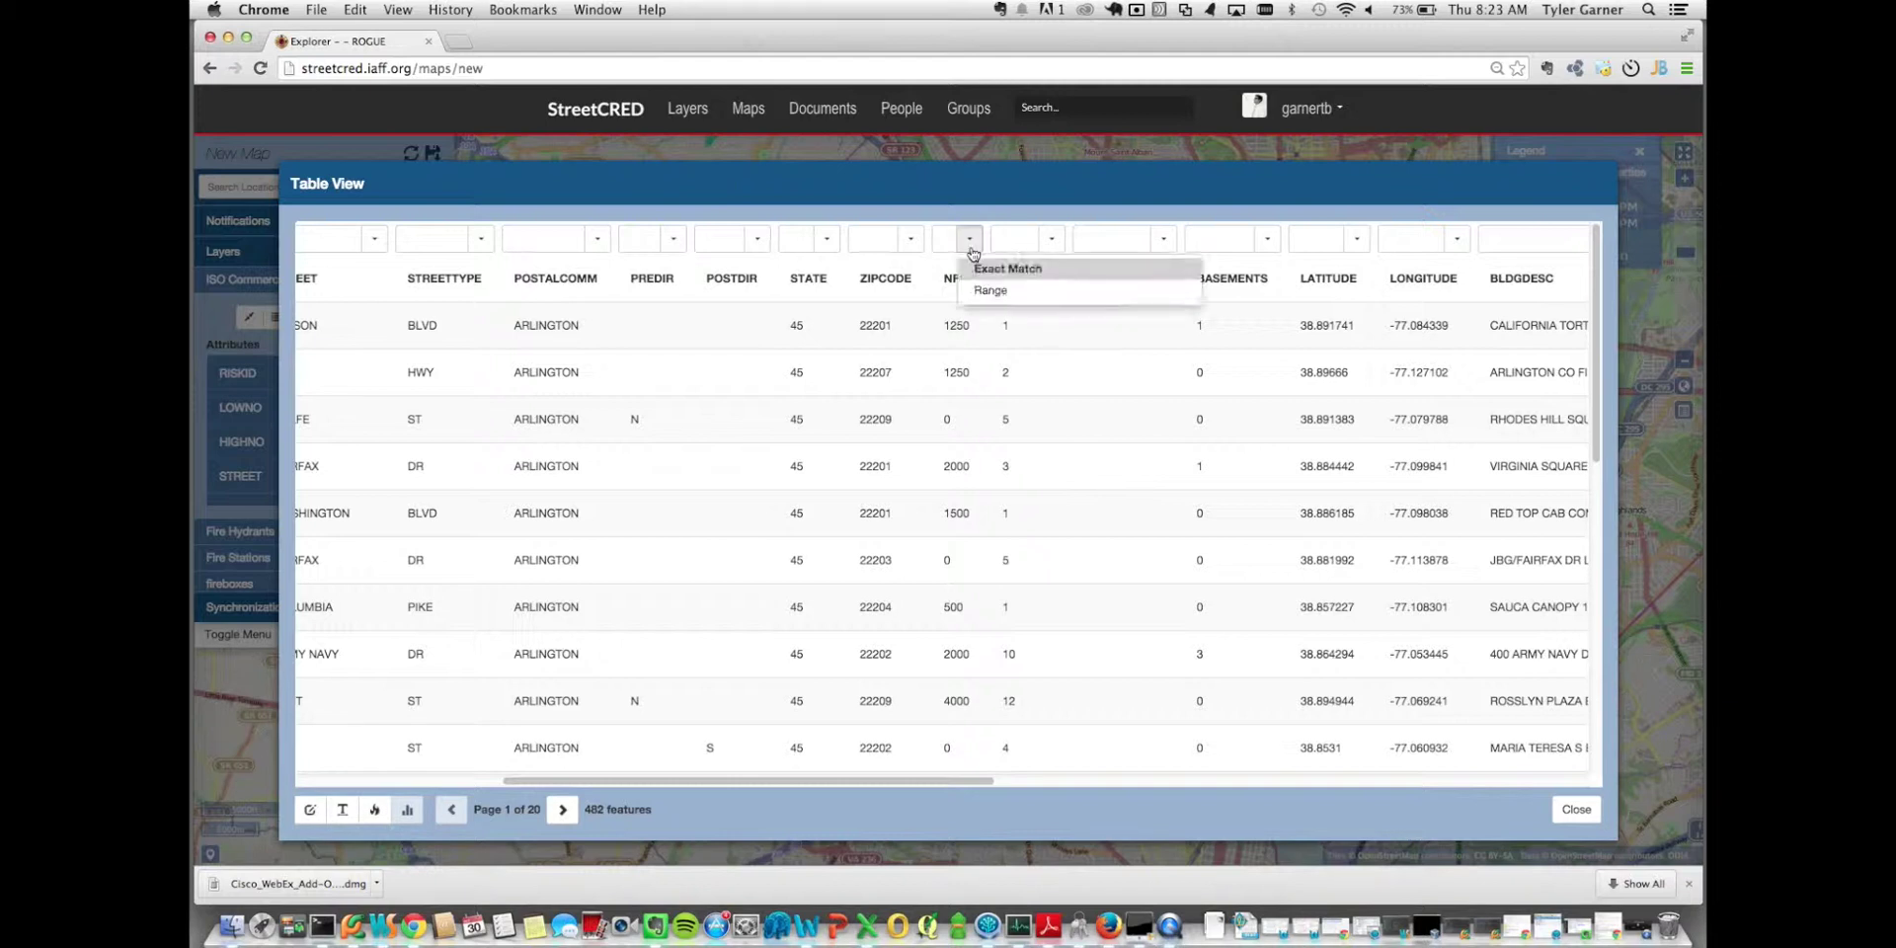
left_click(992, 294)
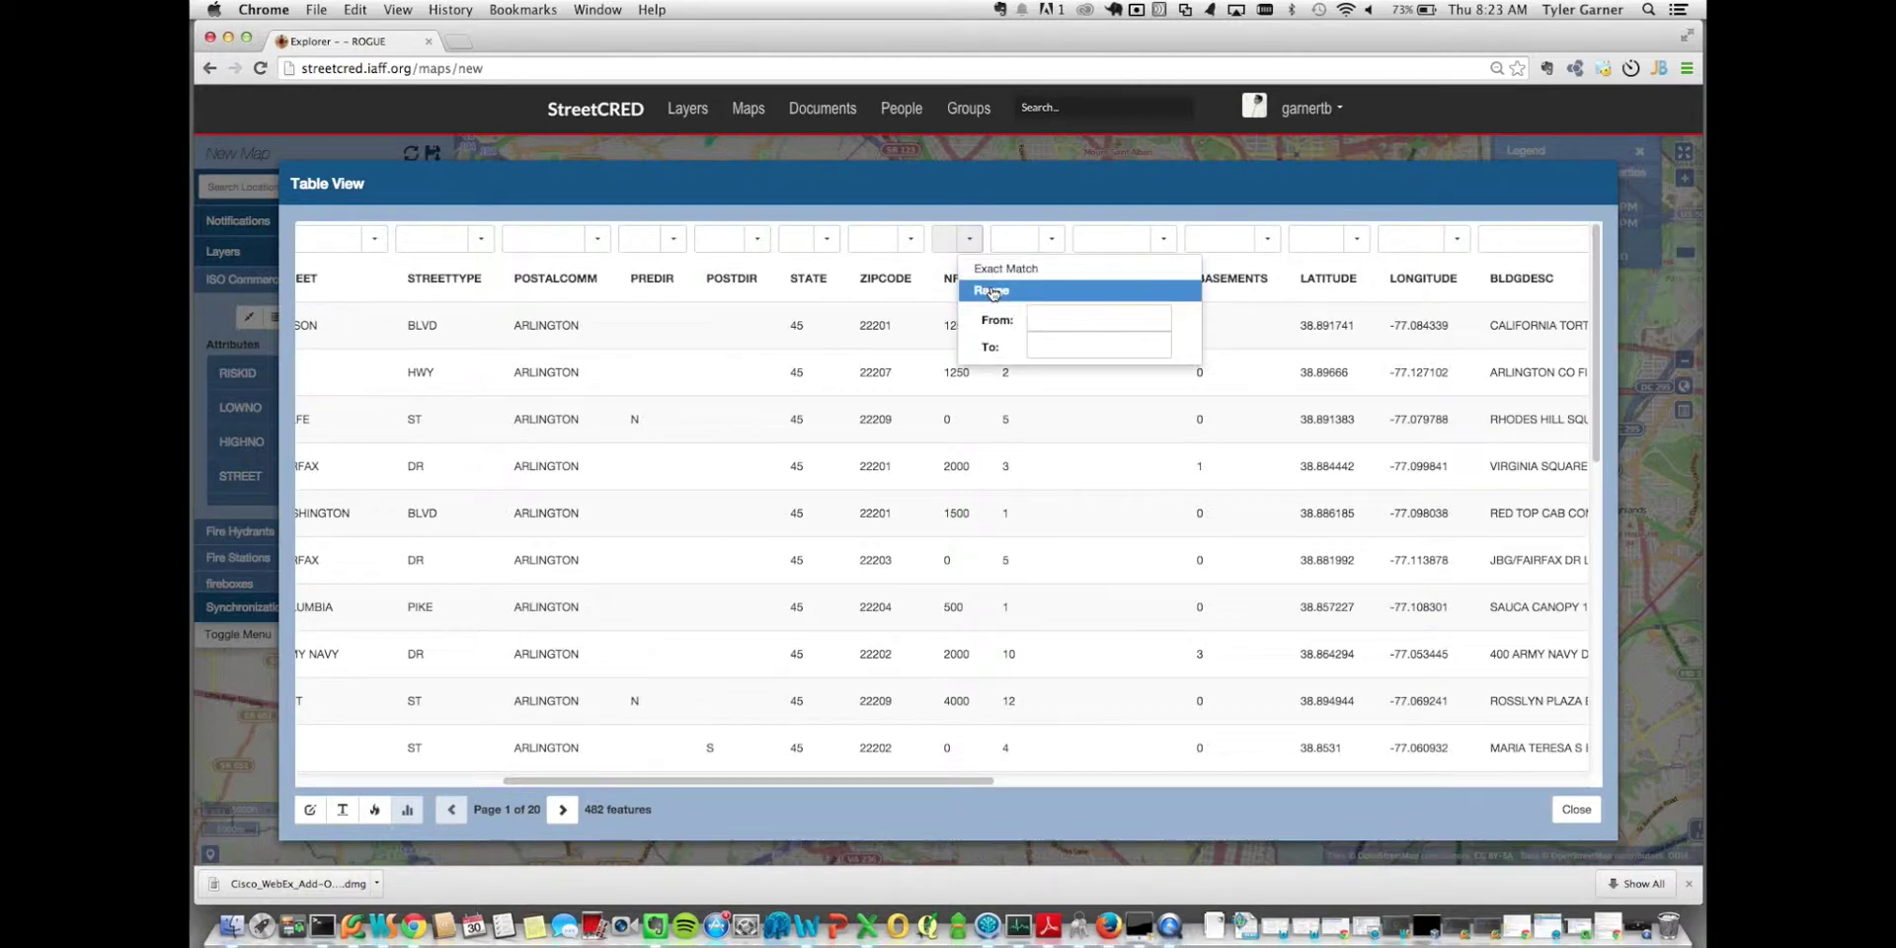
left_click(1064, 318)
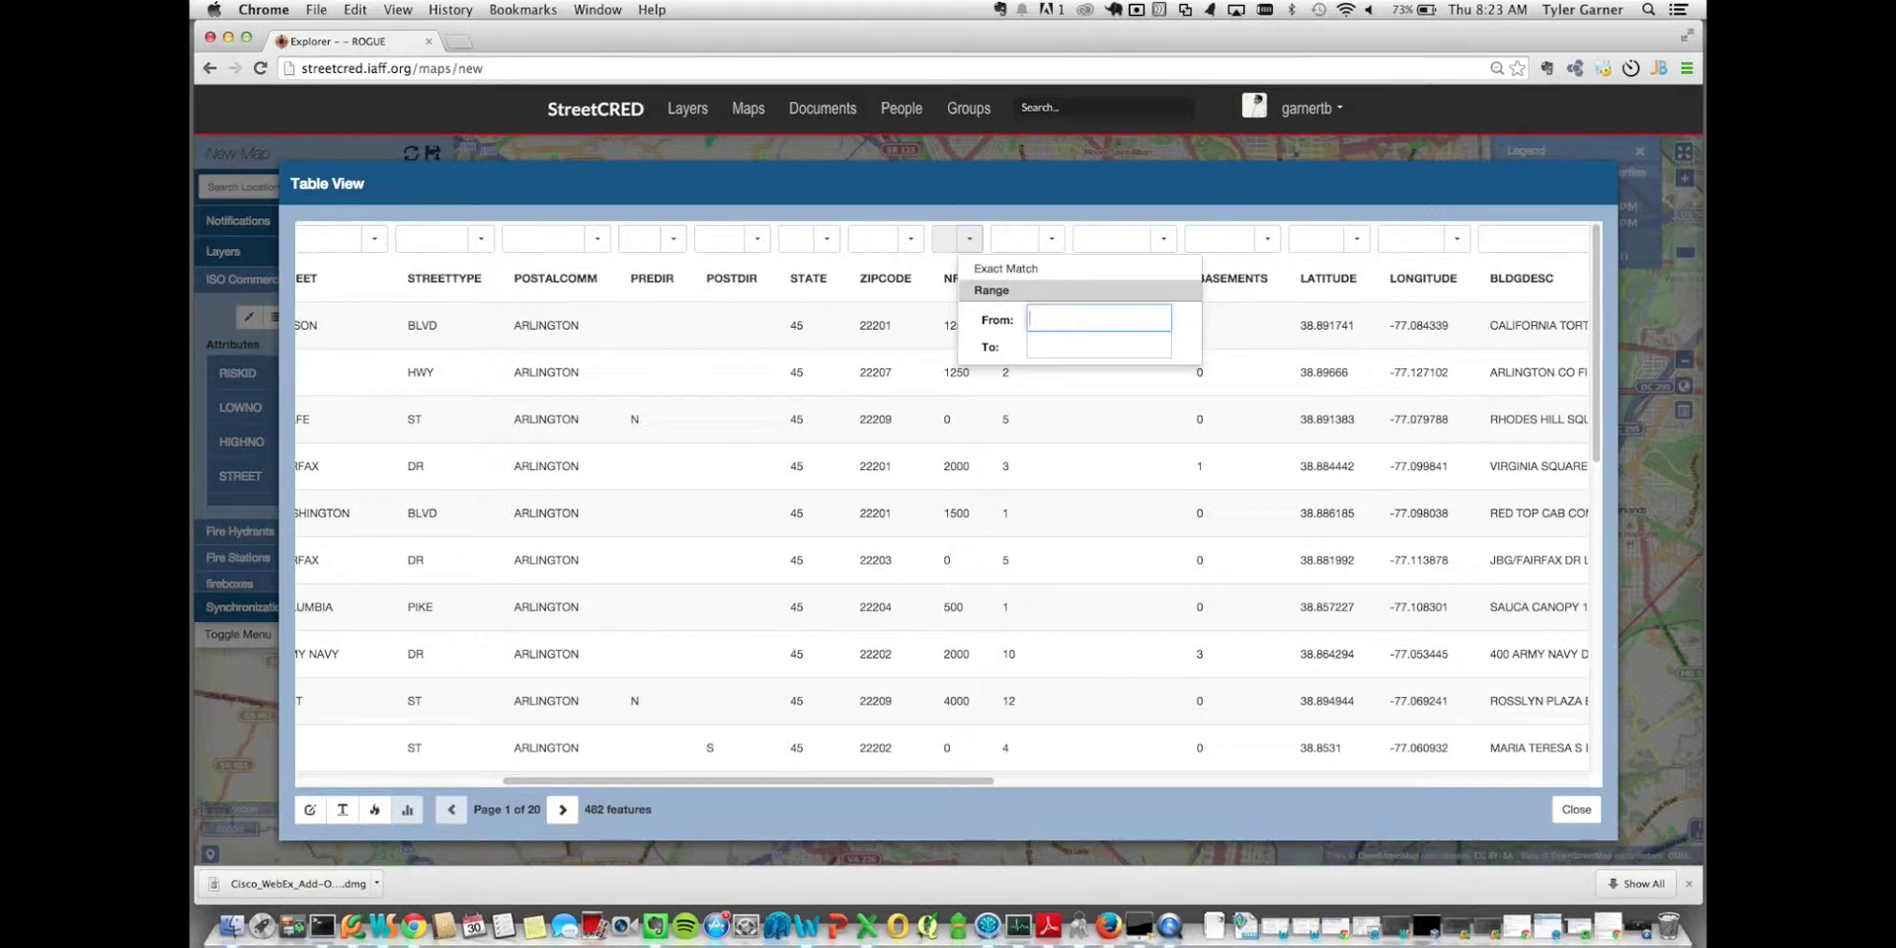
type("2000")
scroll(822, 279, "left", 10)
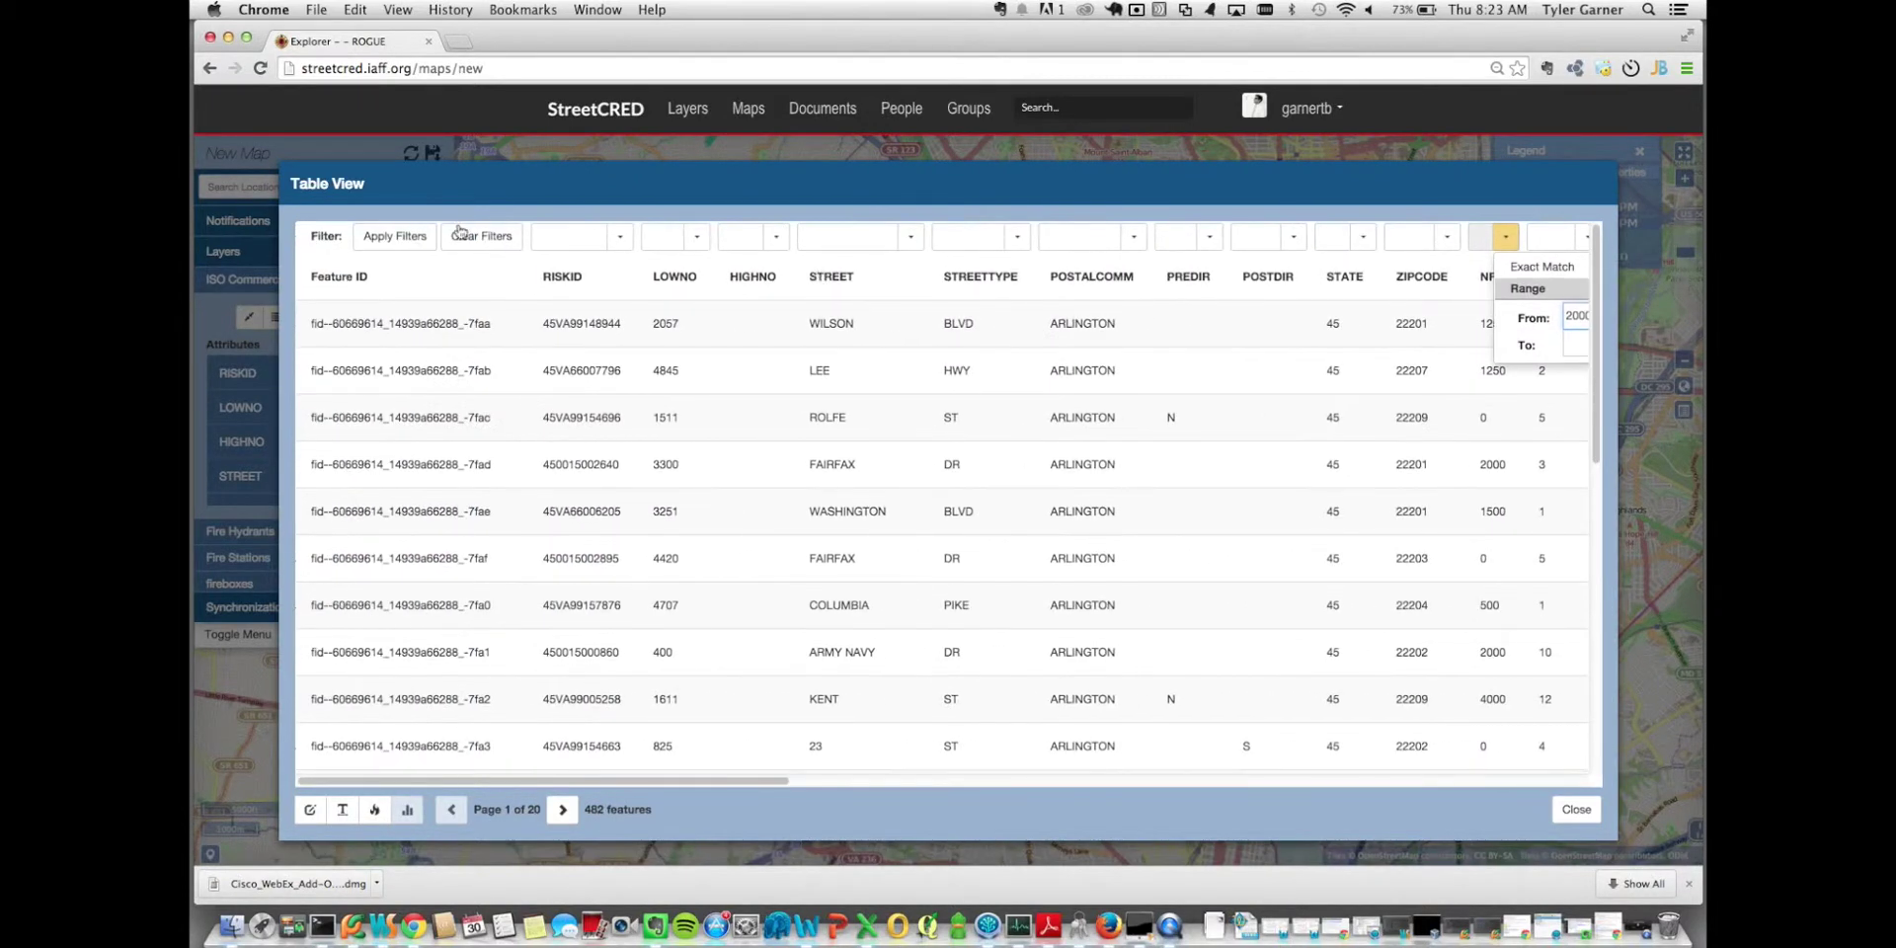
left_click(421, 234)
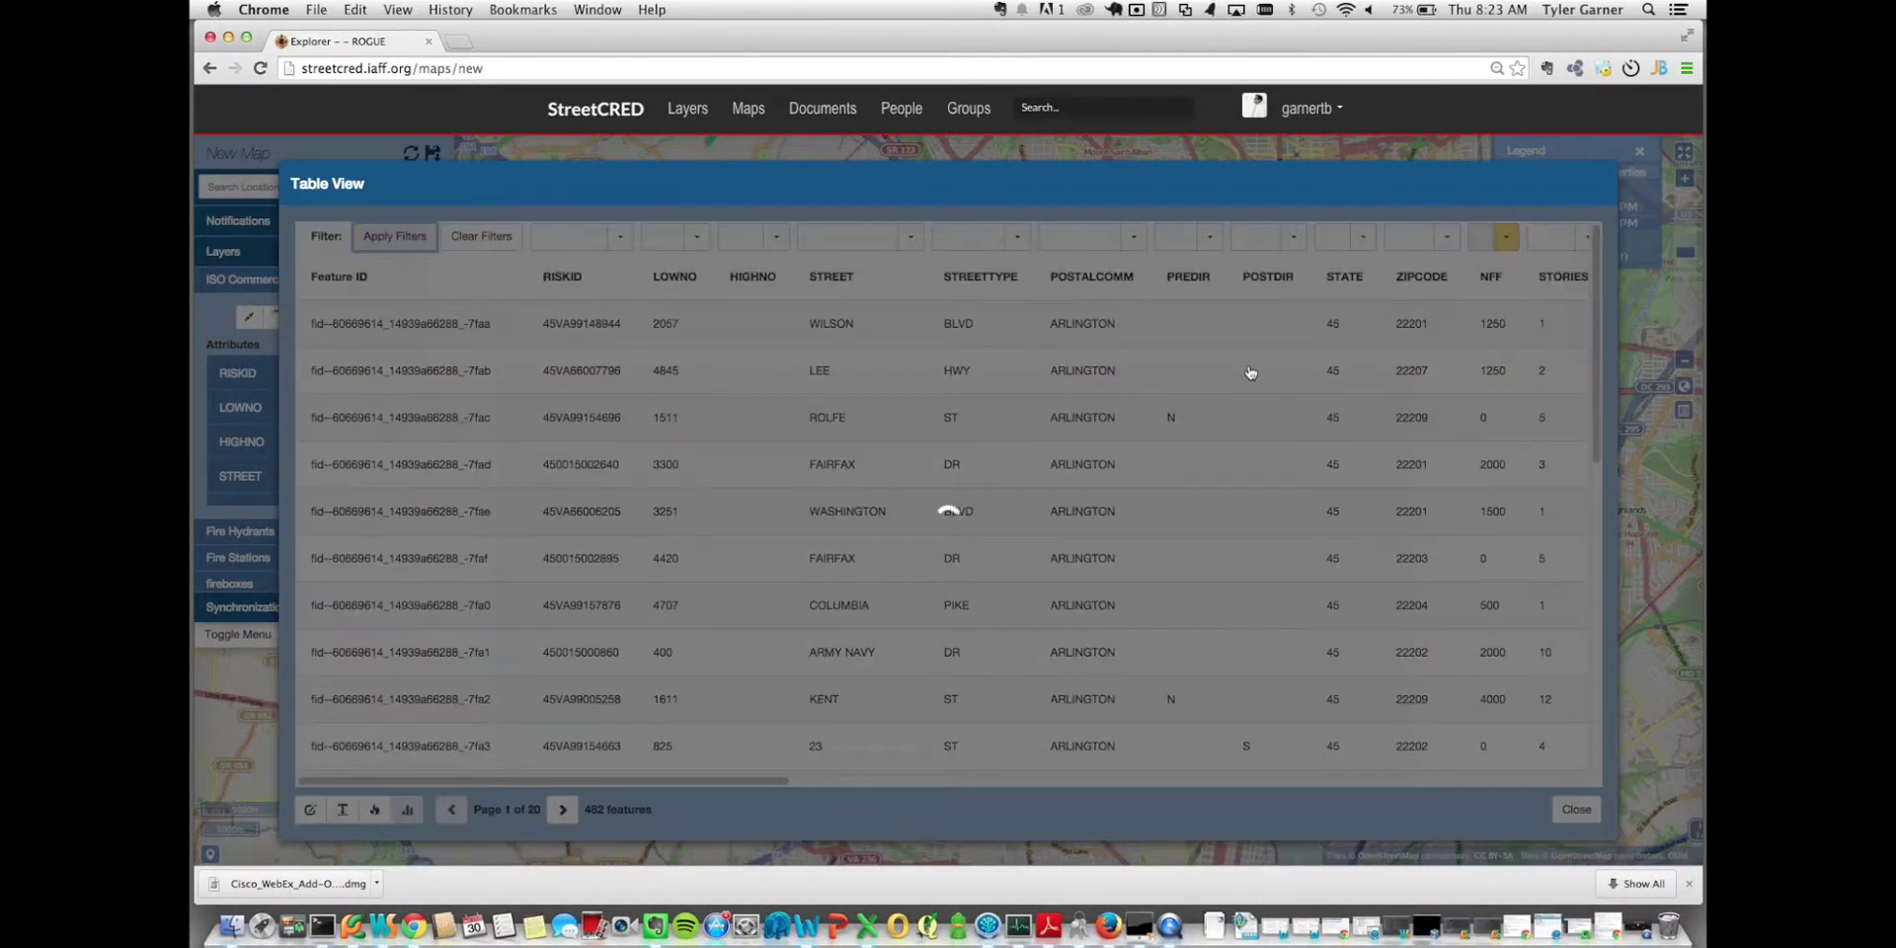
scroll(1249, 371, "right", 5)
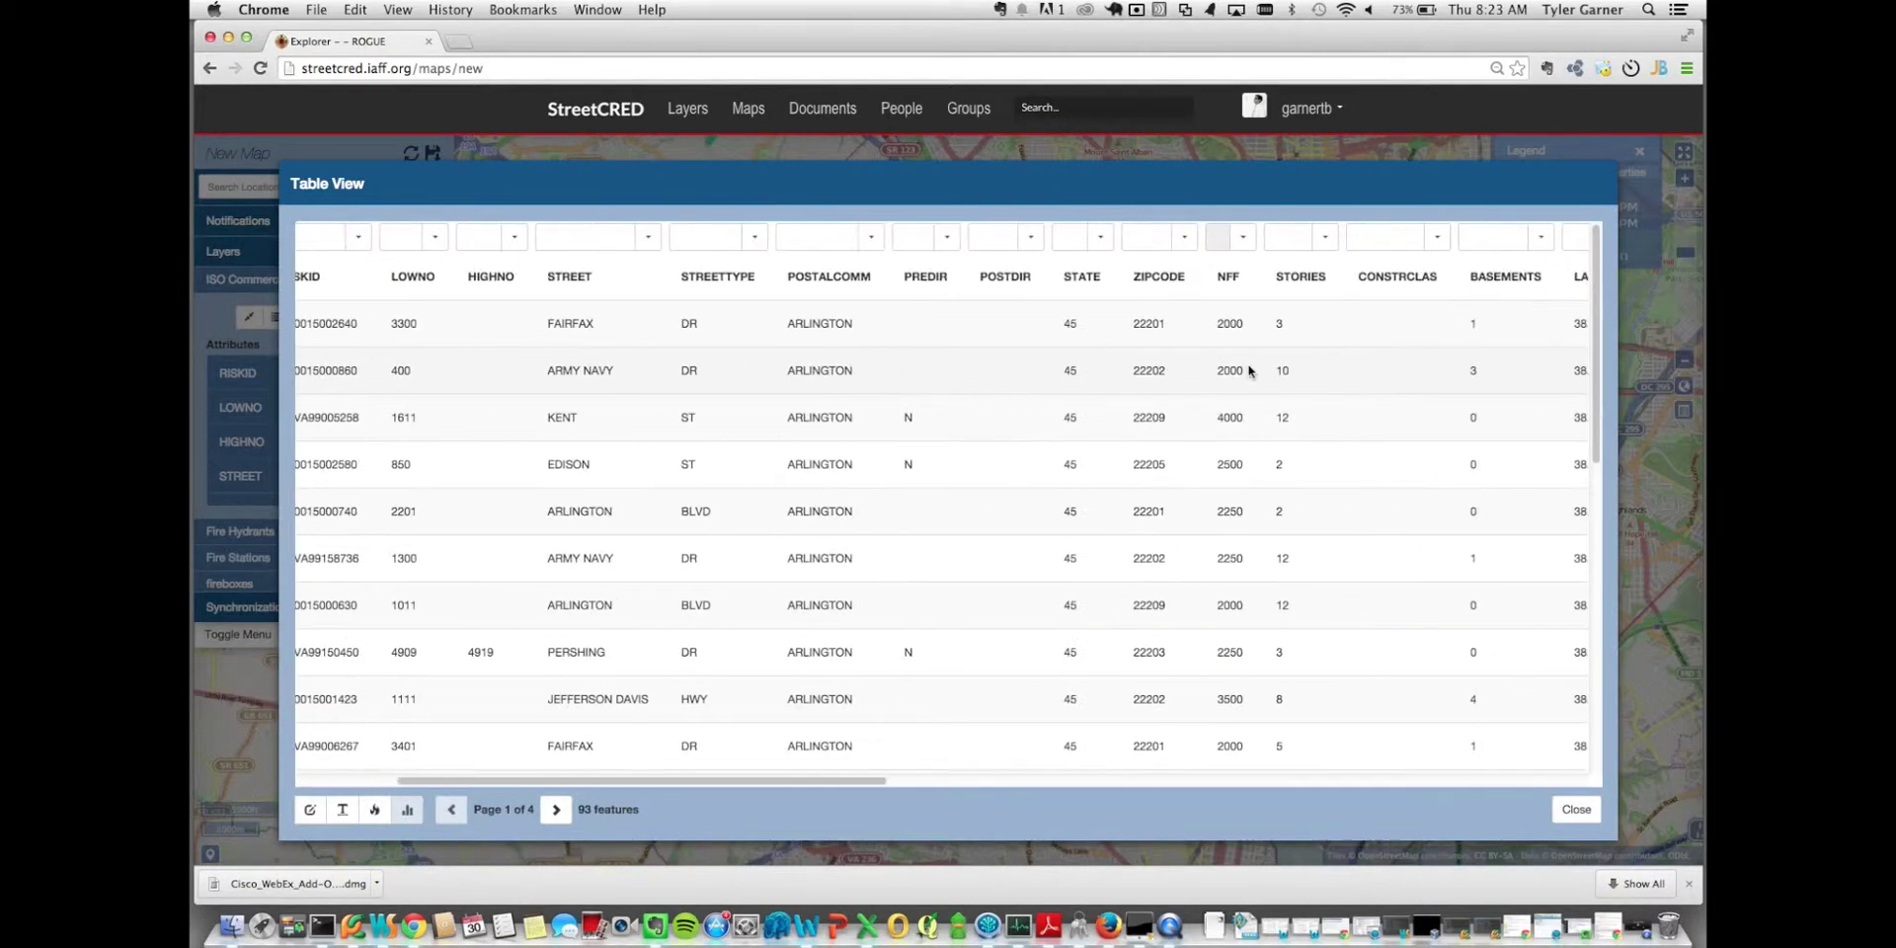
scroll(1224, 326, "down", 5)
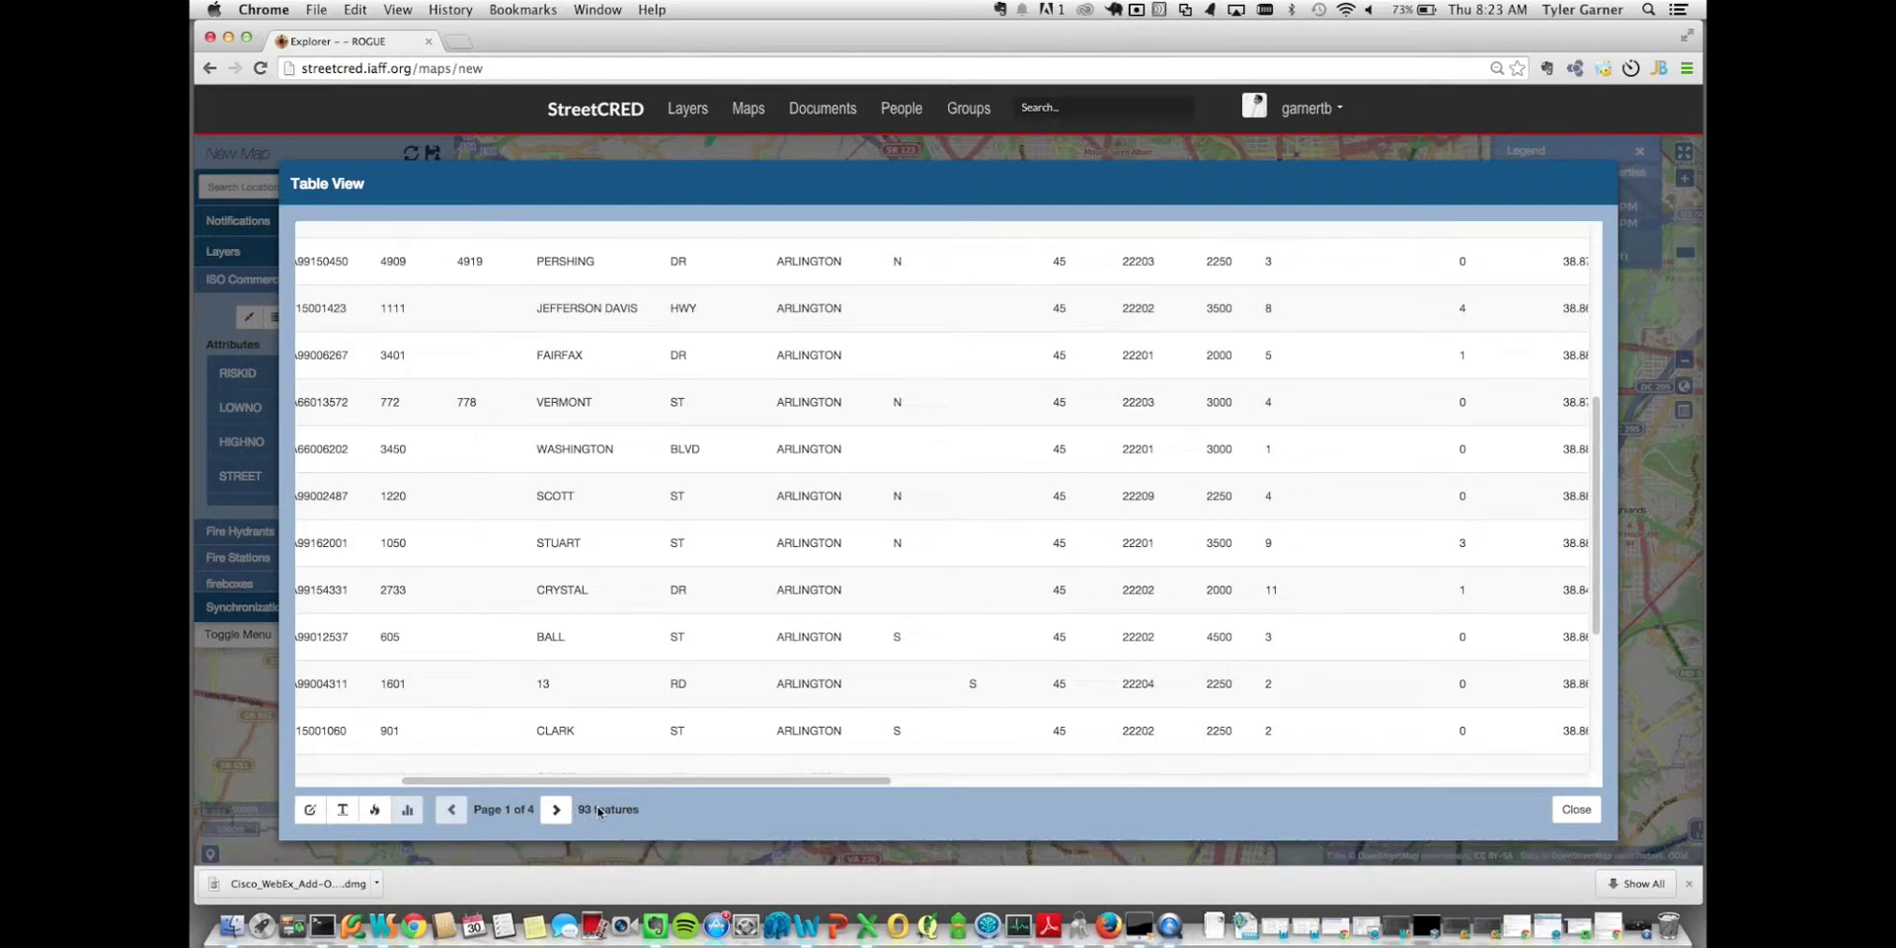
Step: Add a ZIPCODE filter of 22201, narrowing the table to 20 features
scroll(1166, 594, "up", 5)
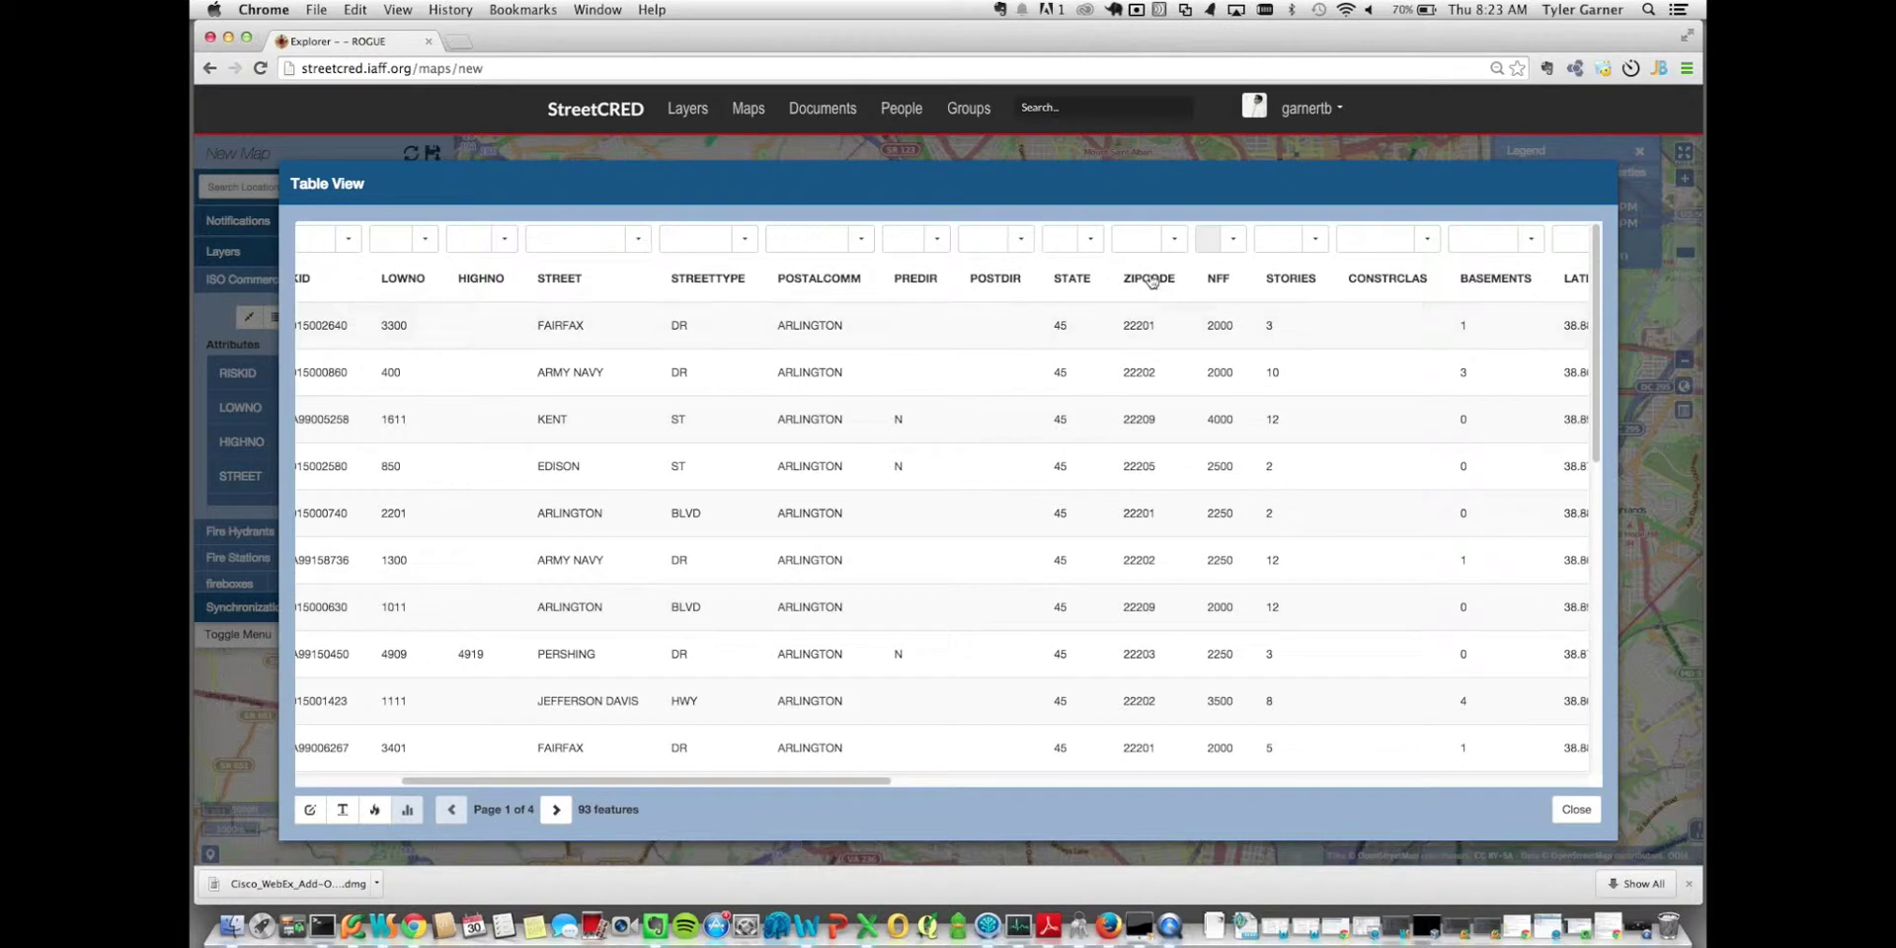
left_click(1134, 238)
type("22201")
scroll(1044, 317, "left", 5)
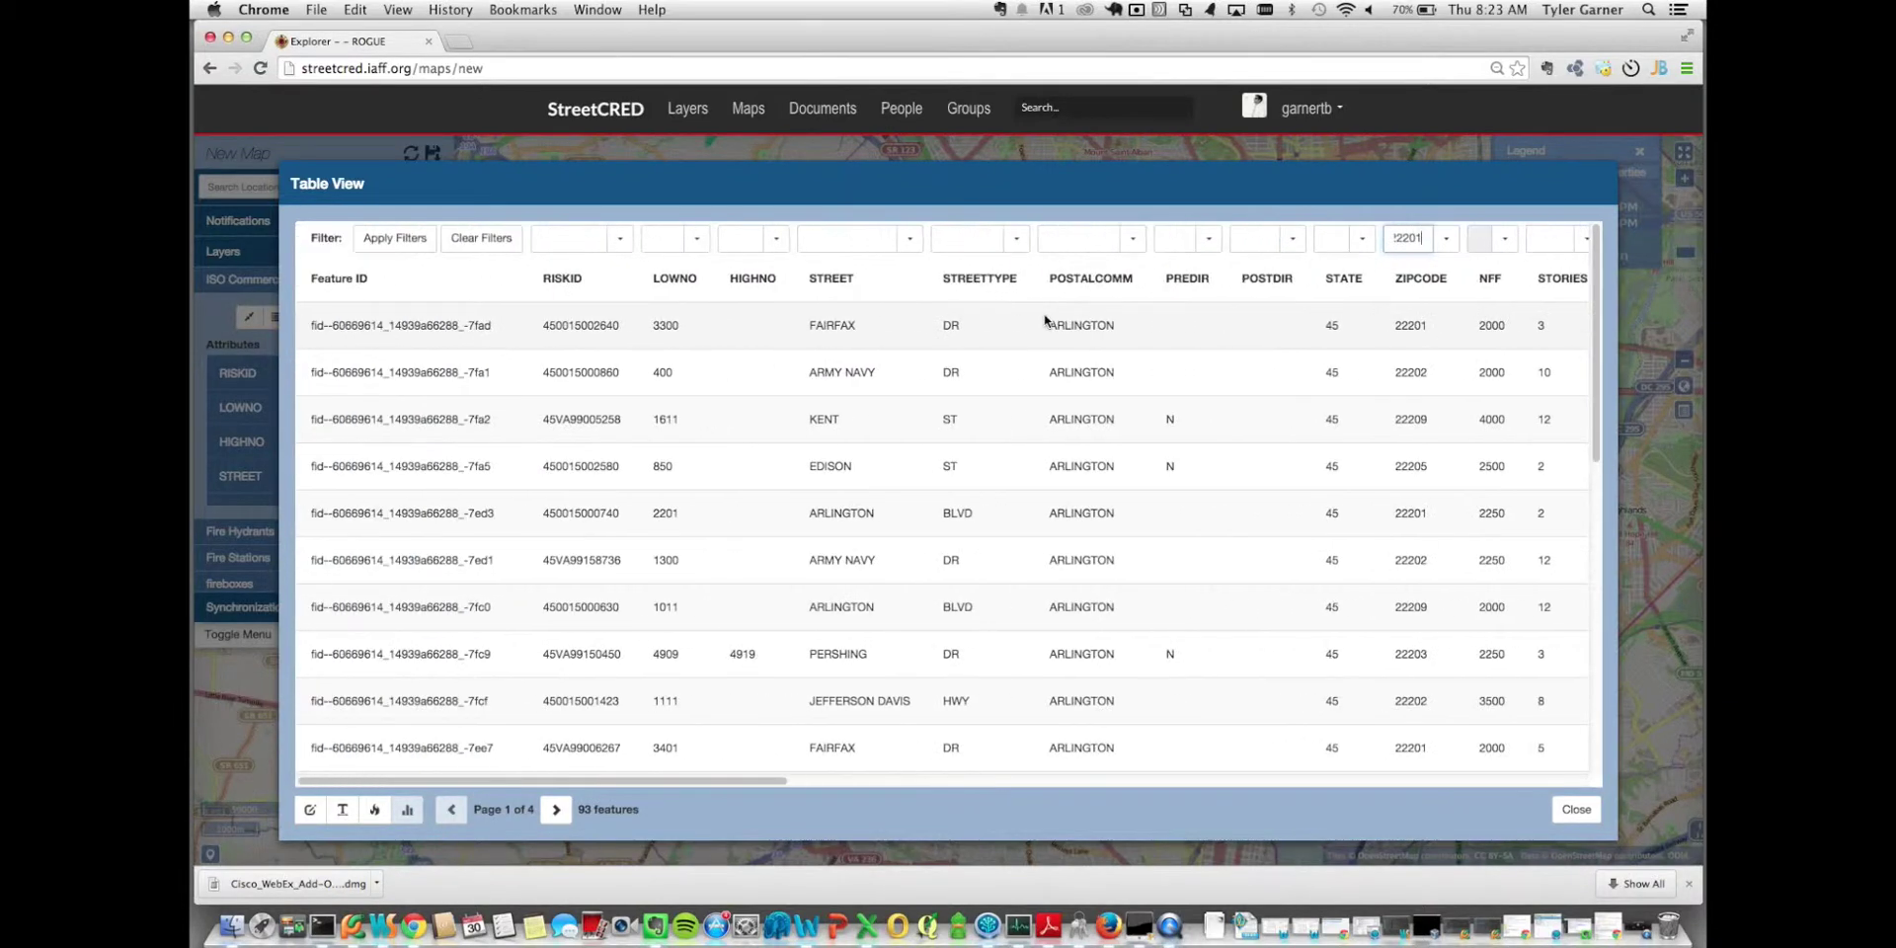
left_click(393, 239)
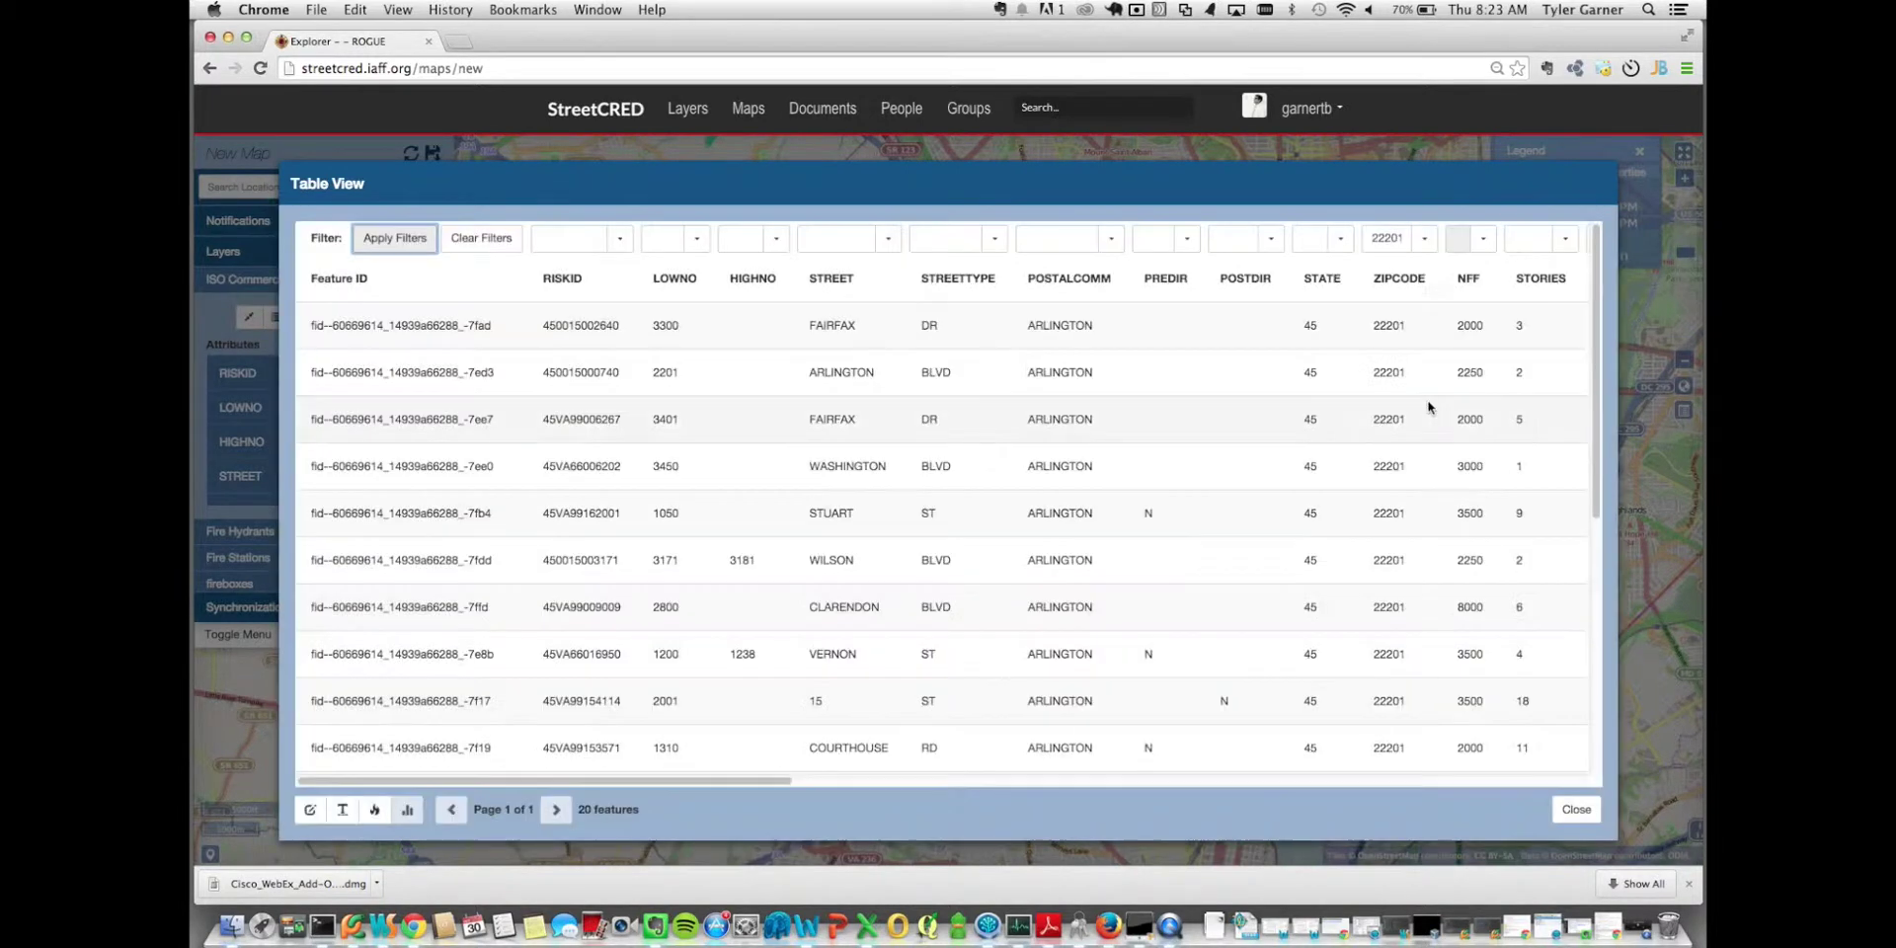
scroll(1423, 339, "down", 3)
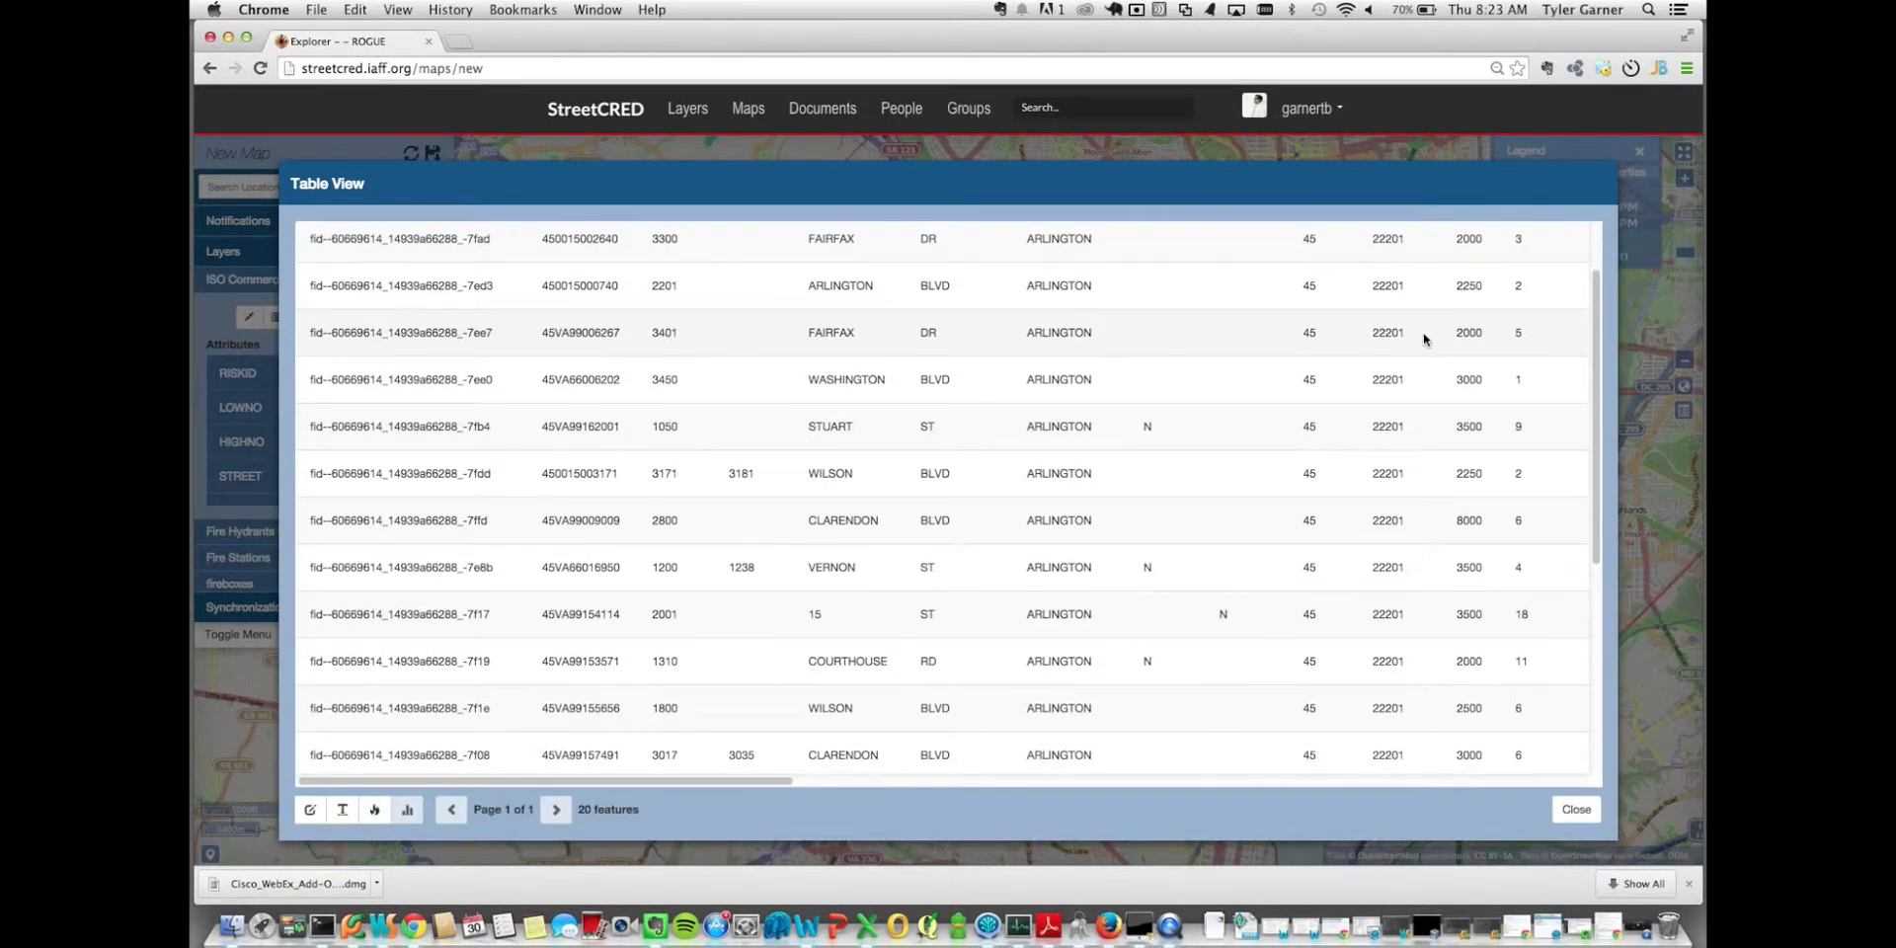
scroll(1424, 339, "up", 3)
scroll(1424, 338, "right", 2)
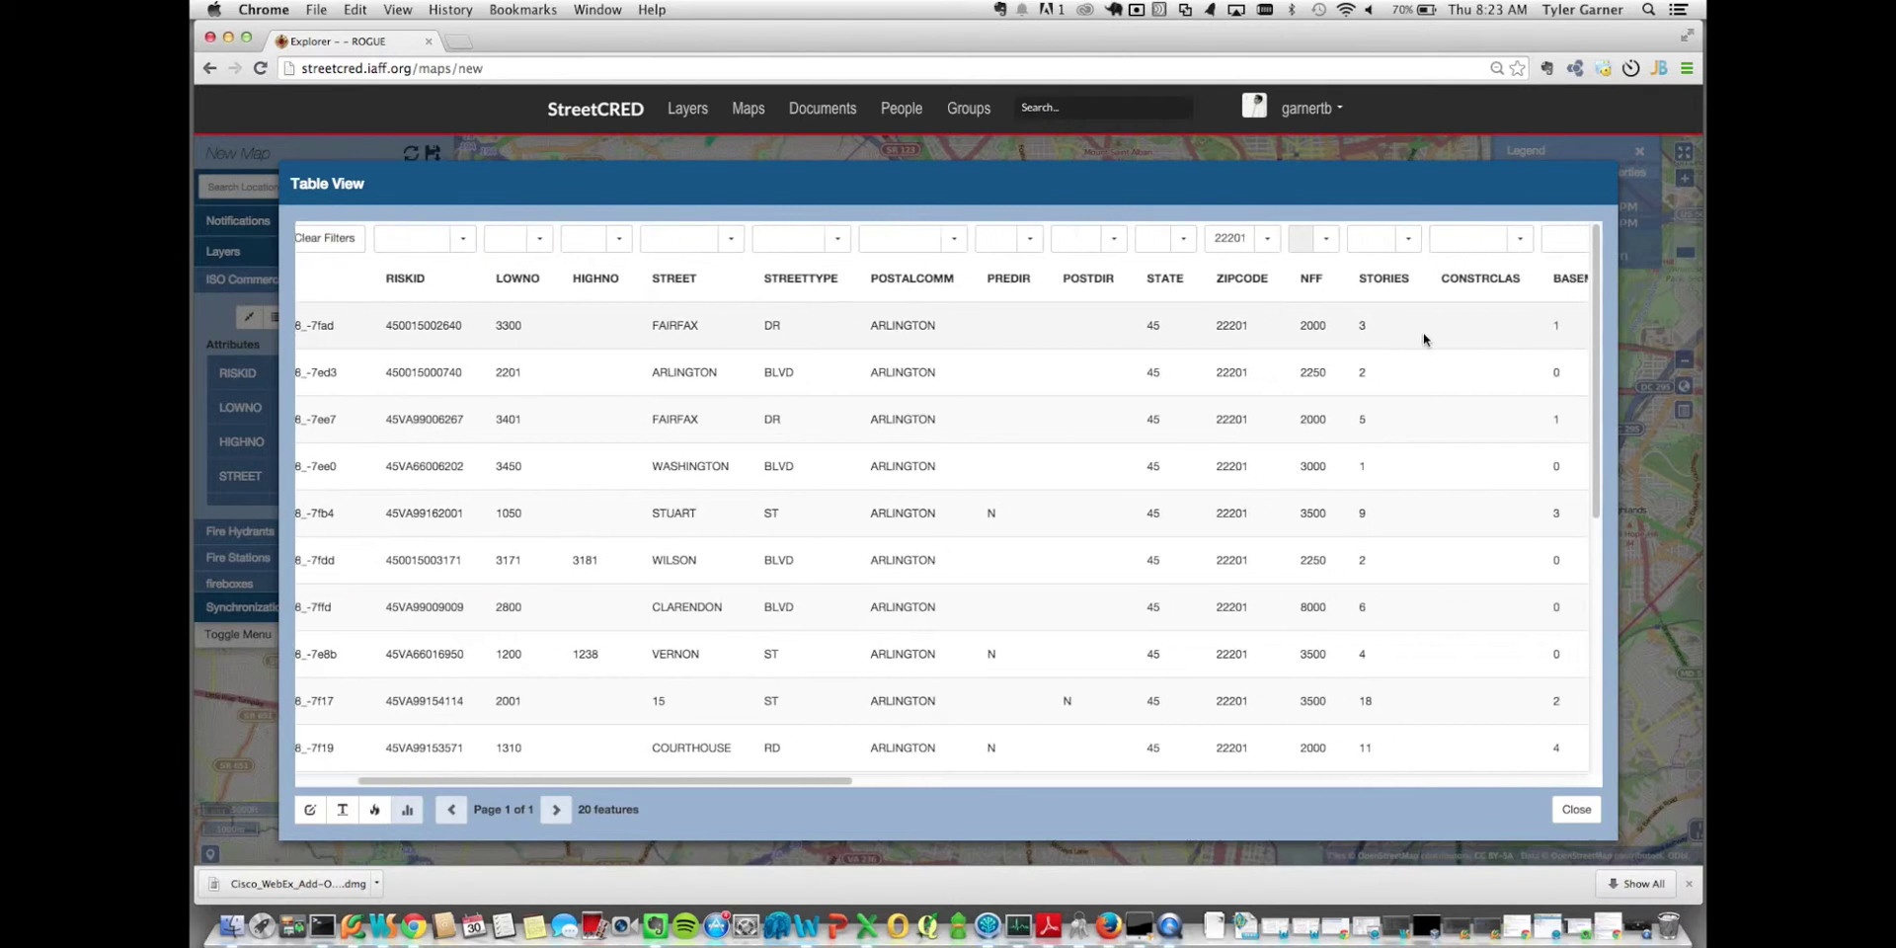
scroll(1423, 337, "right", 3)
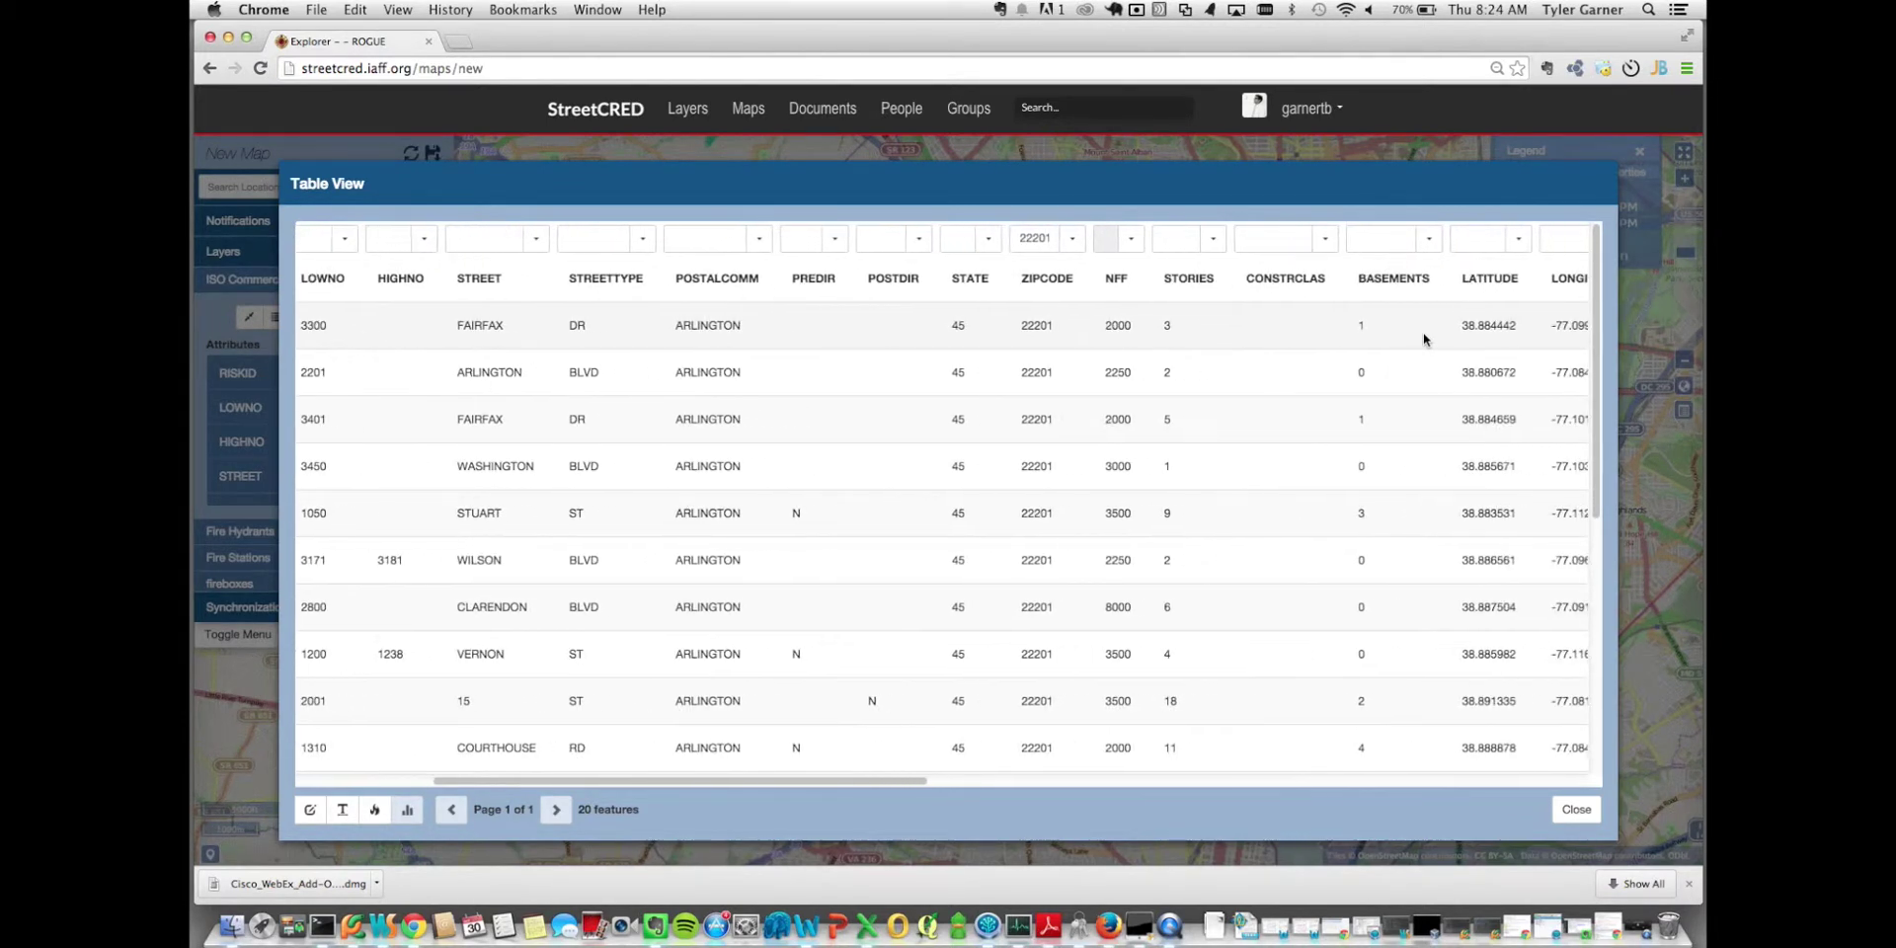
scroll(1424, 332, "right", 3)
scroll(1423, 330, "left", 2)
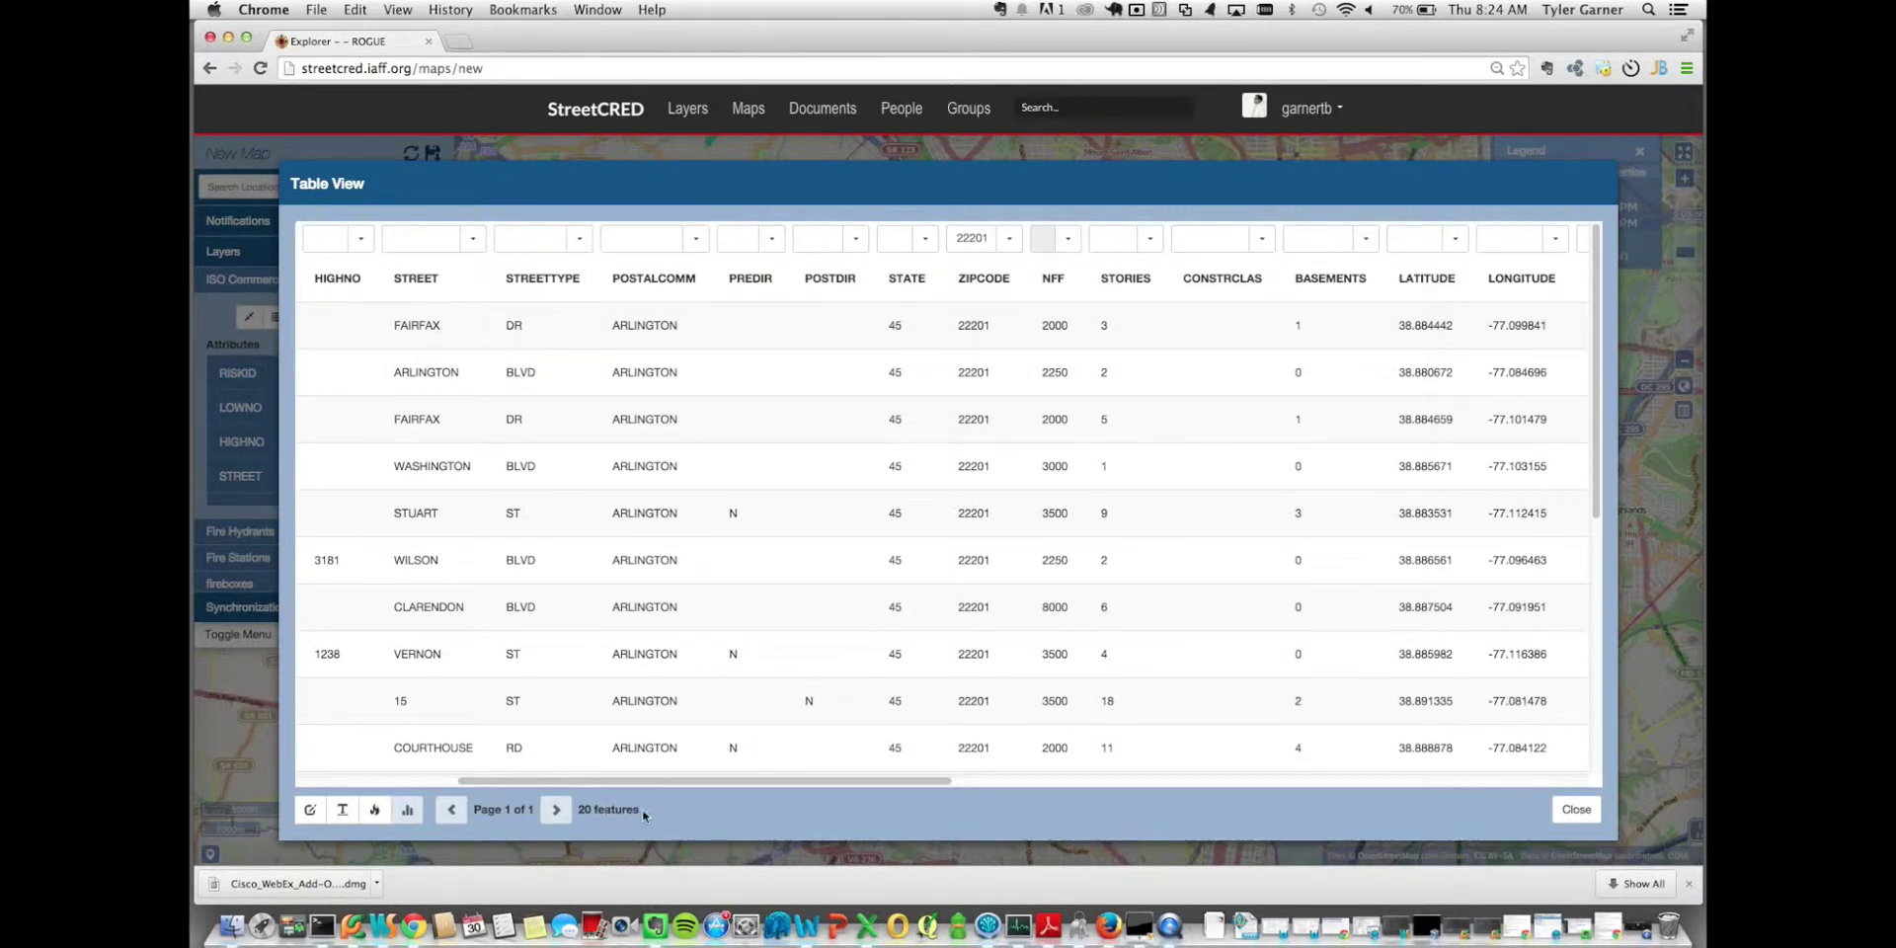
Step: Display the 20 filtered properties as a heatmap layer on the map
left_click(375, 812)
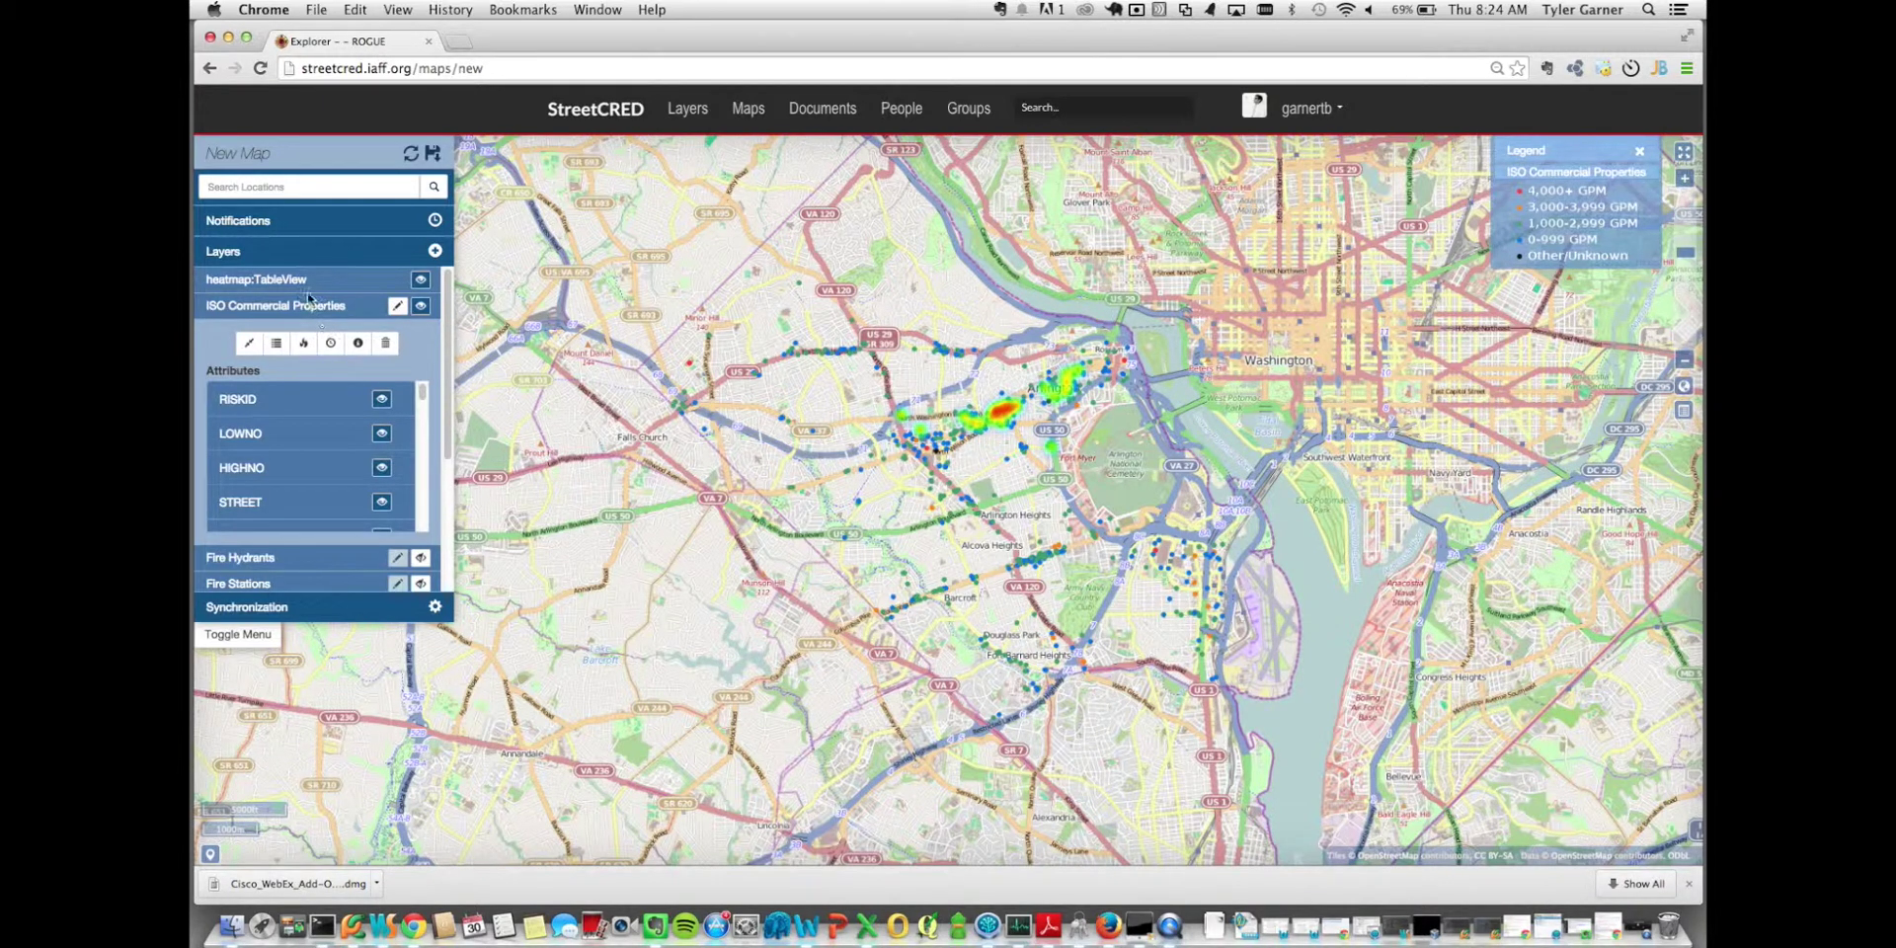
Step: Reopen the attribute table and clear all filters, restoring 482 features
left_click(281, 346)
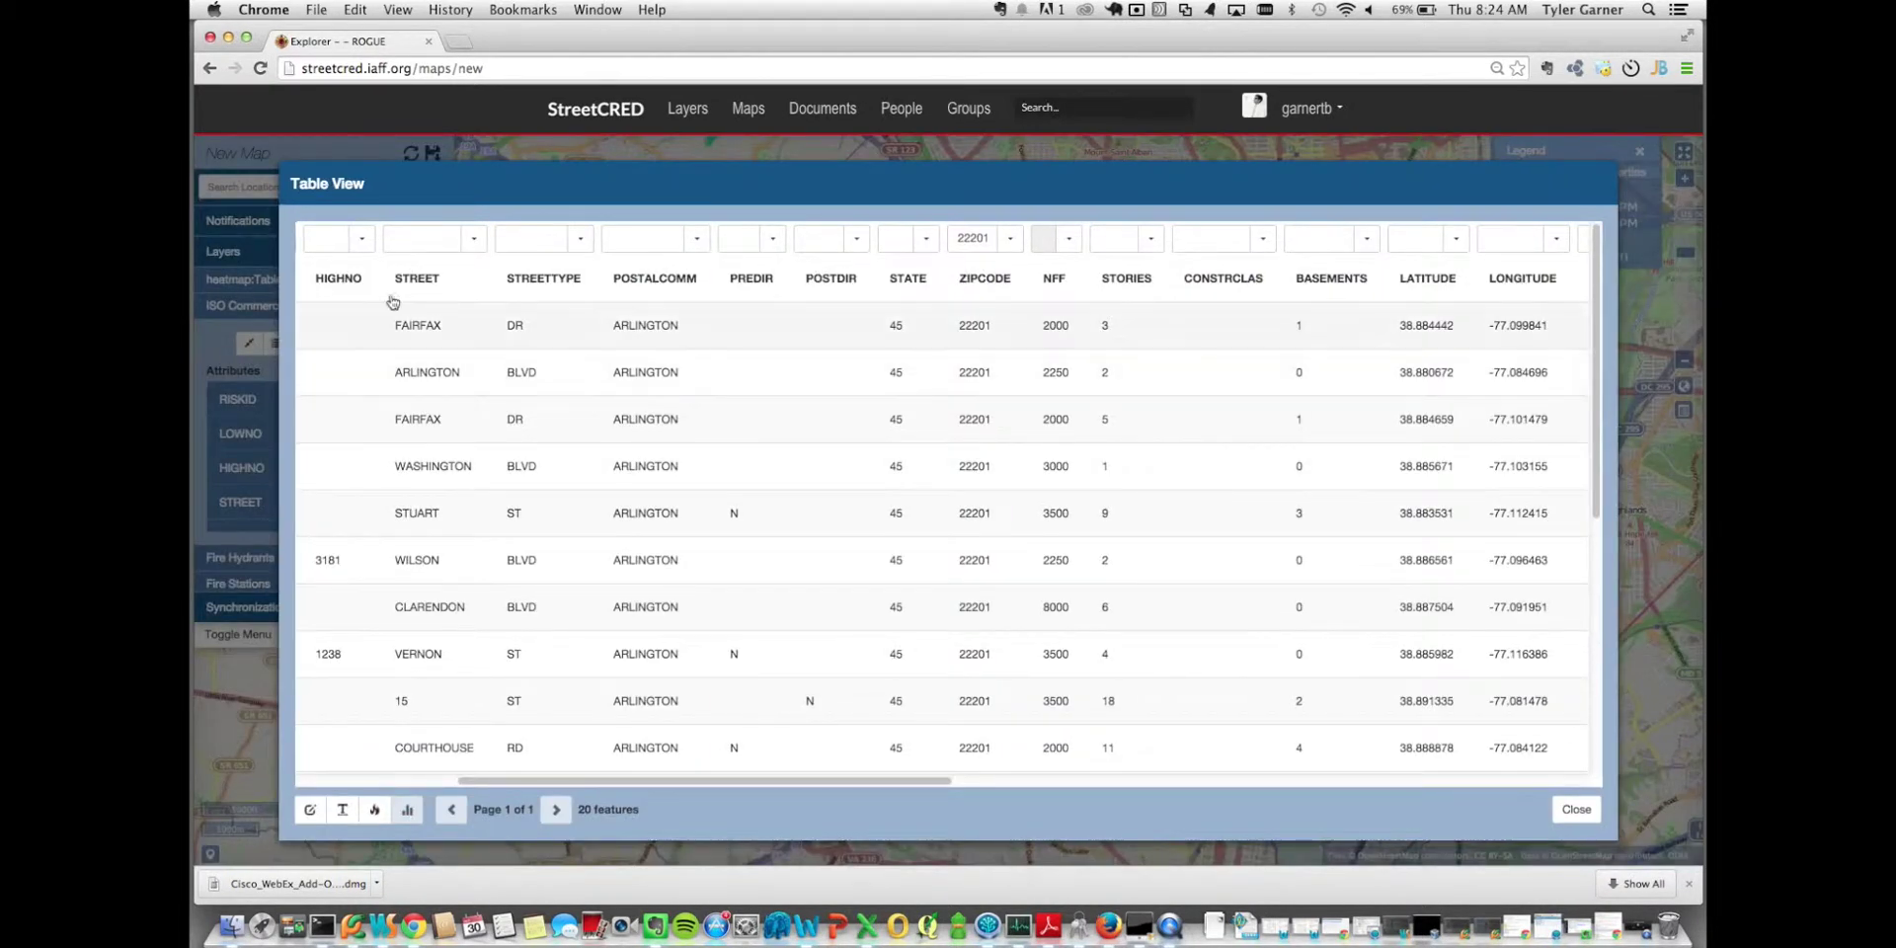
scroll(380, 300, "left", 5)
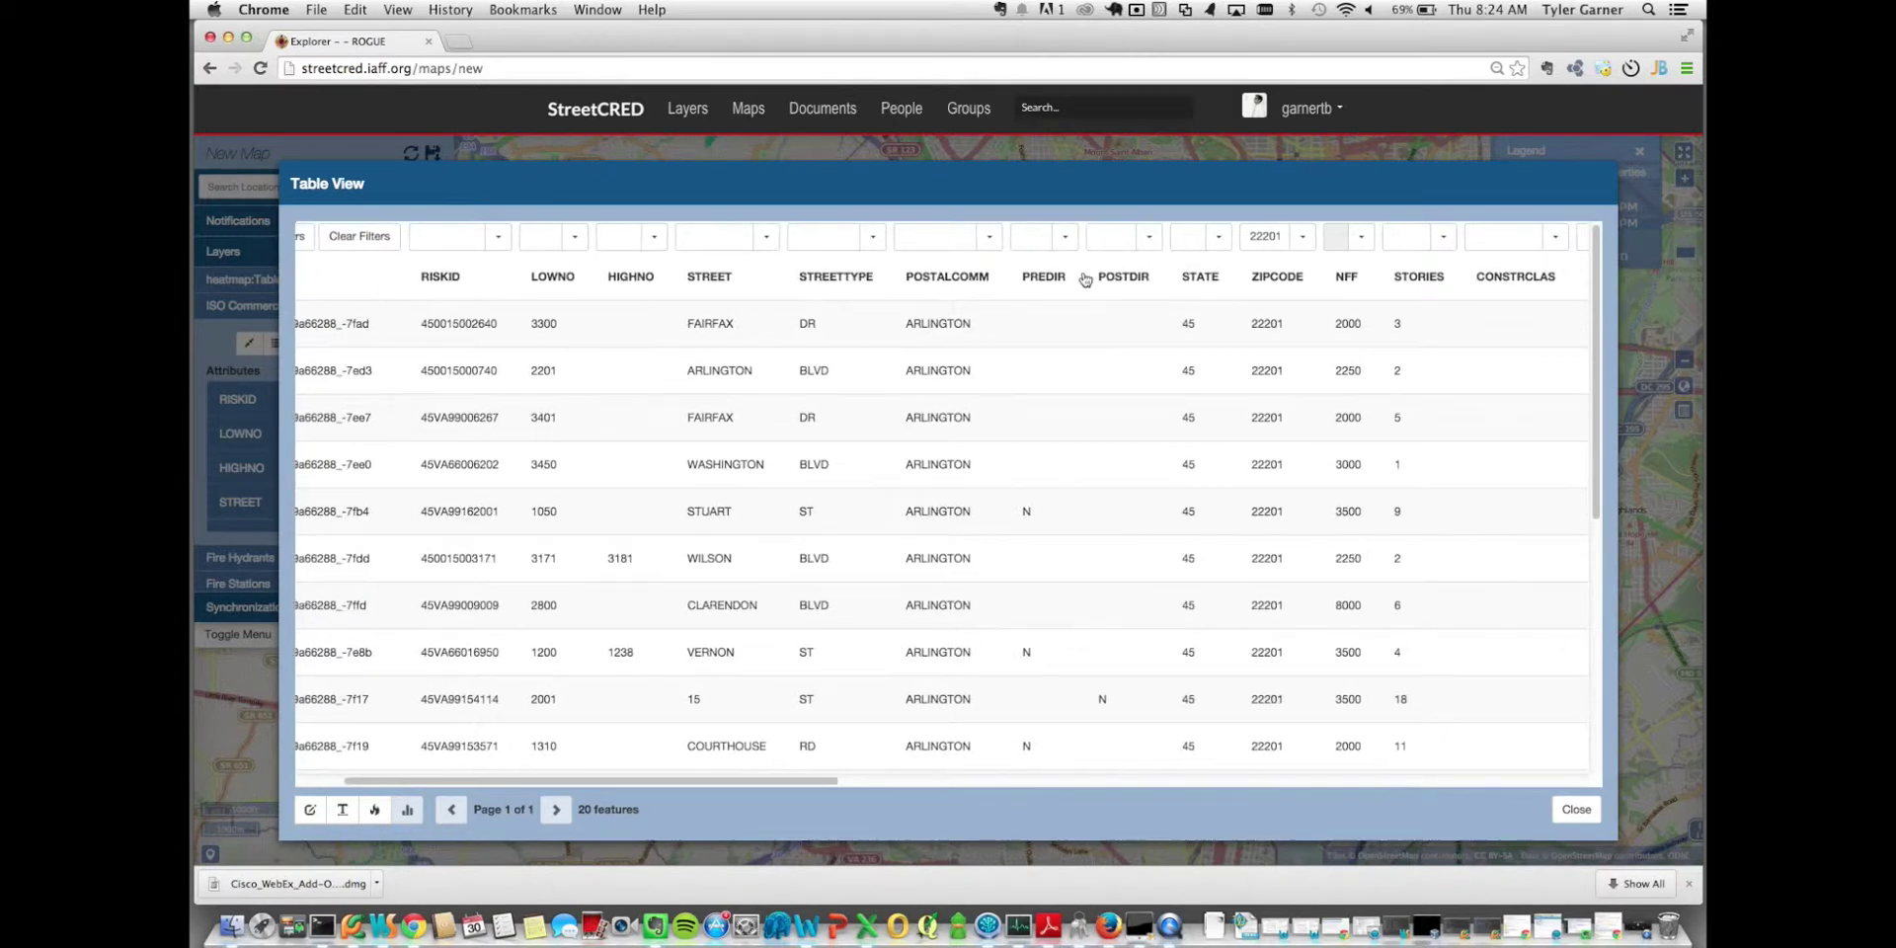
scroll(1084, 280, "right", 5)
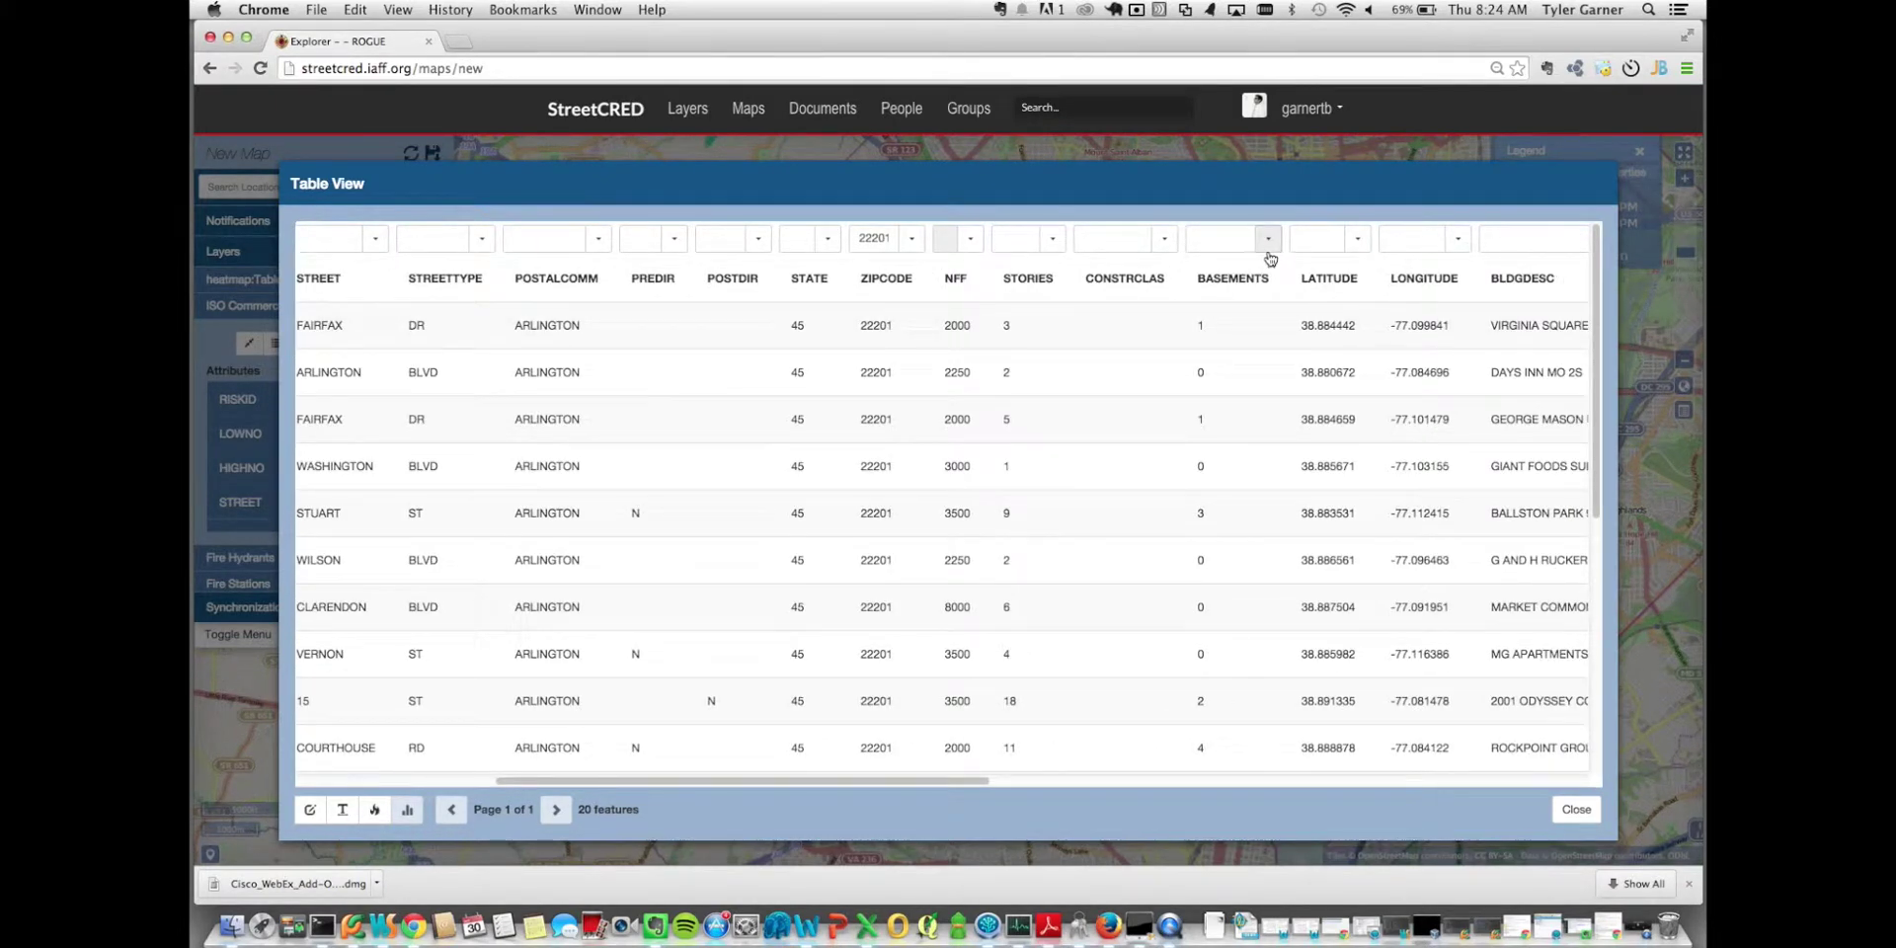
scroll(792, 361, "right", 3)
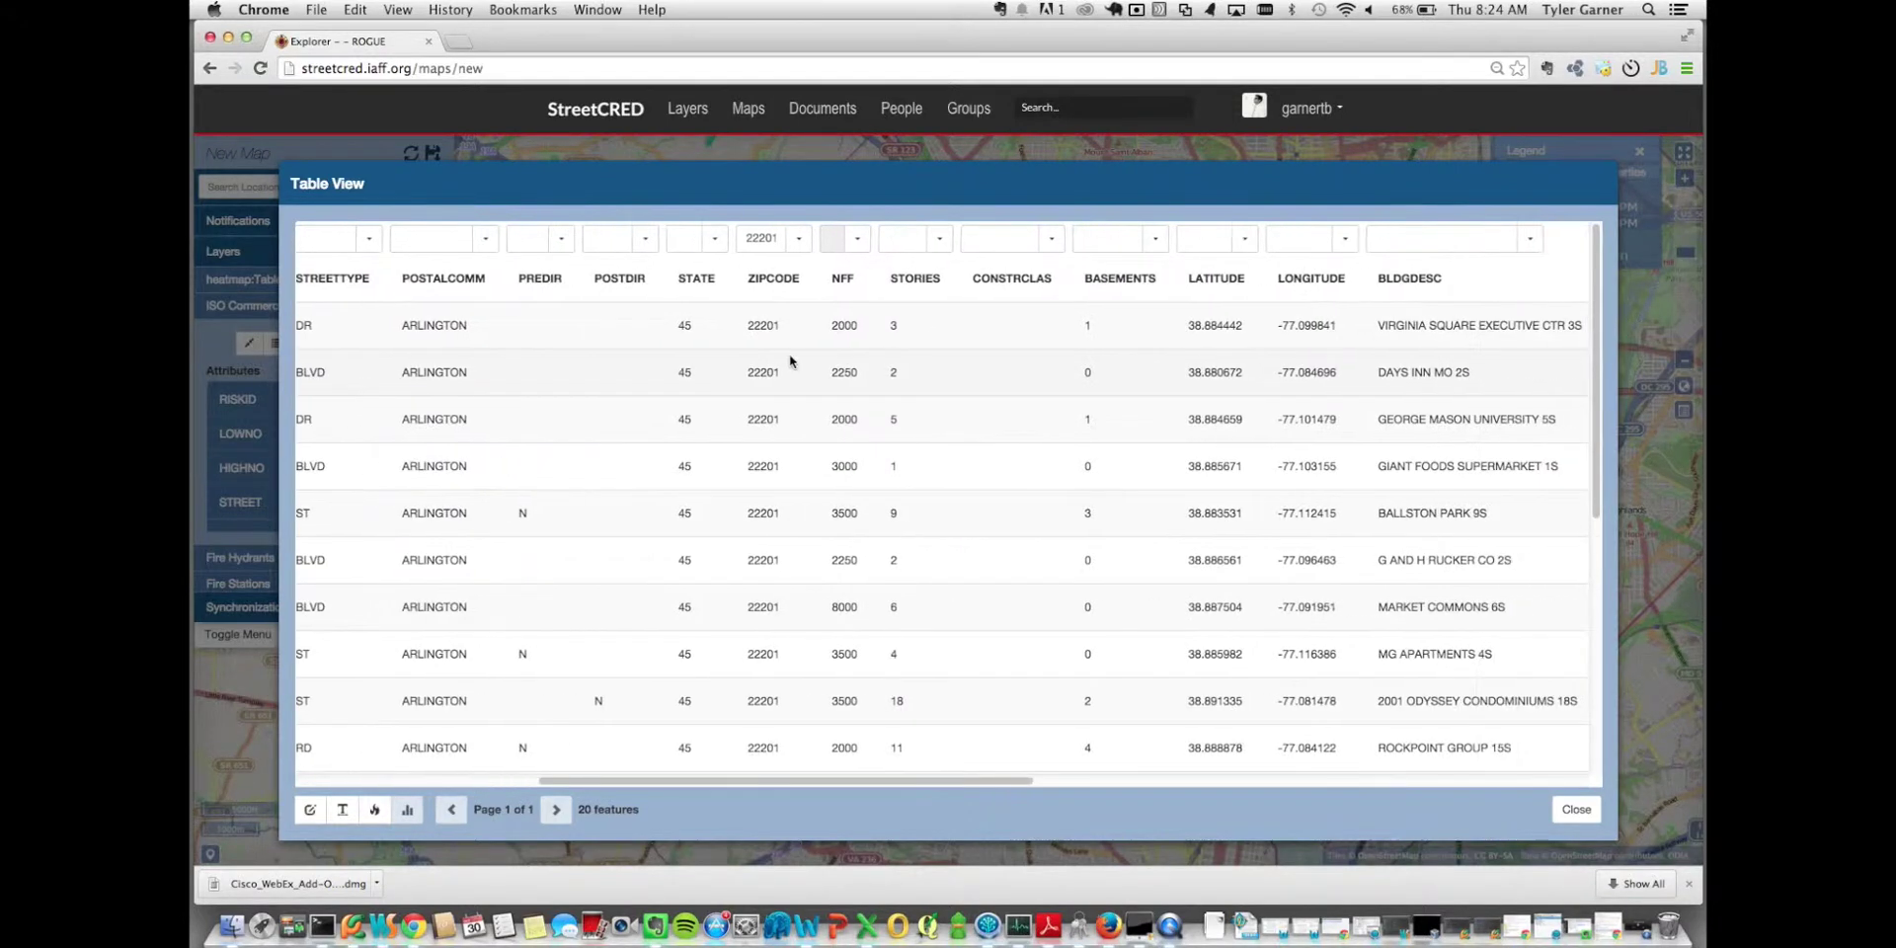
scroll(789, 362, "right", 5)
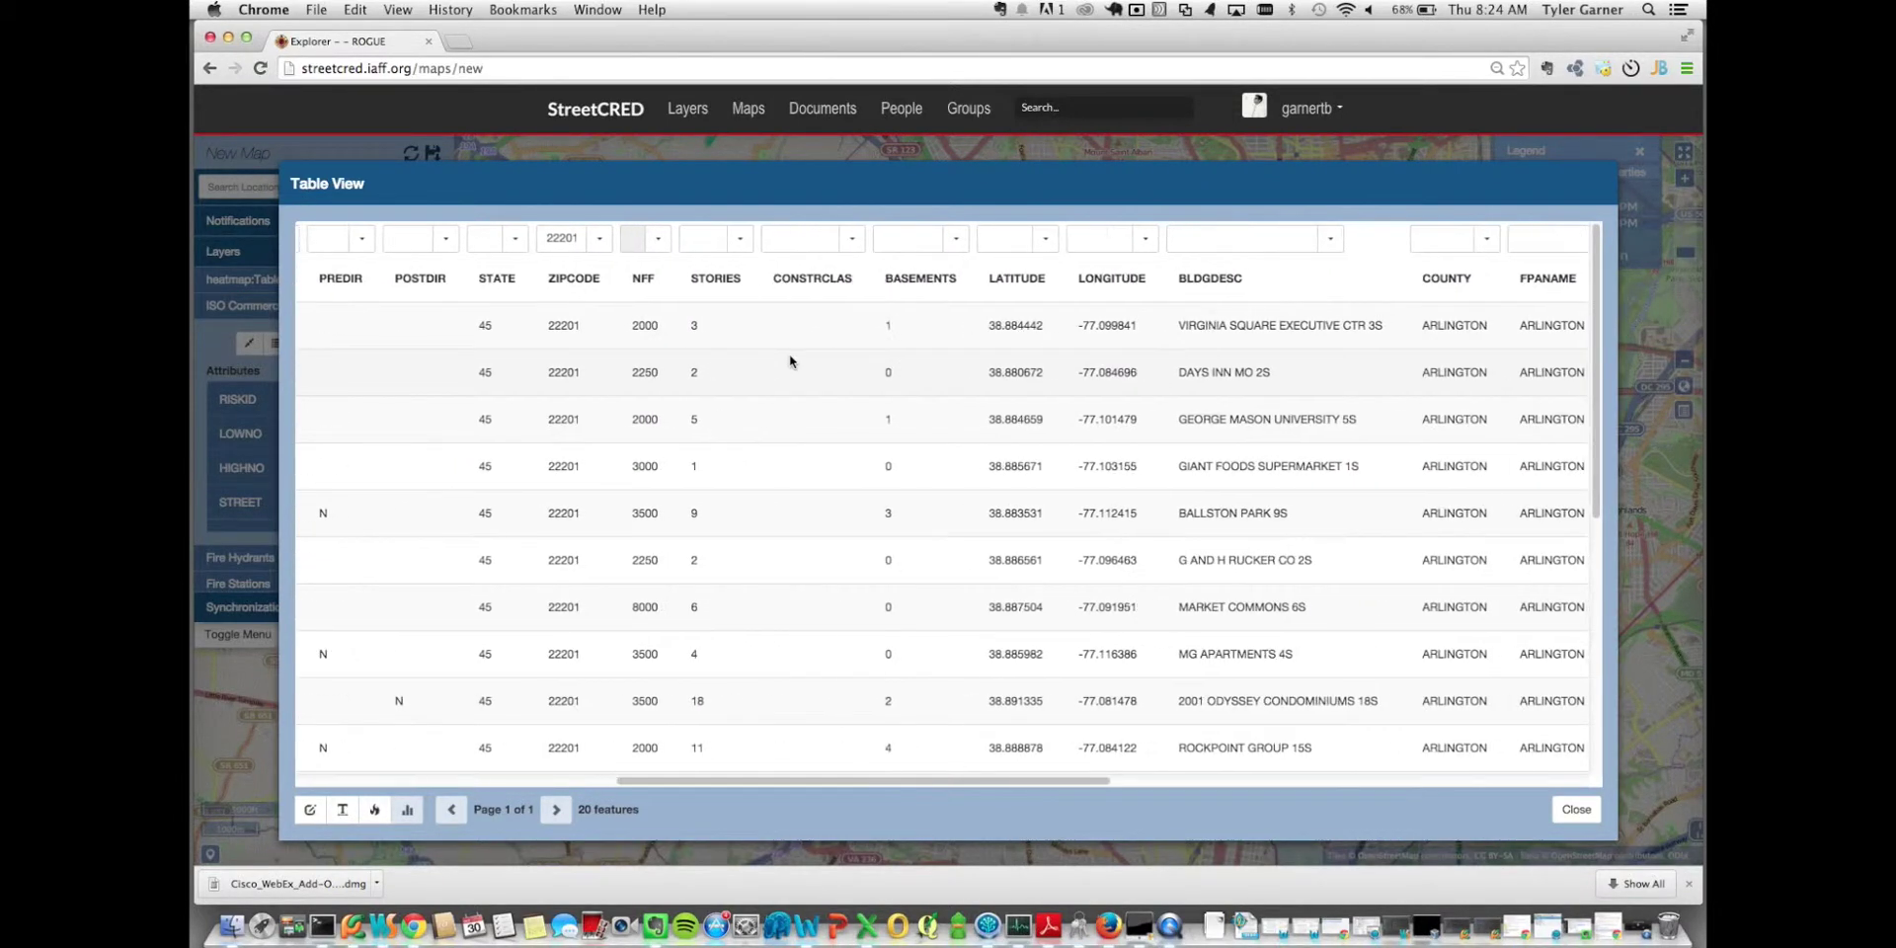
scroll(790, 362, "left", 11)
scroll(790, 361, "left", 10)
scroll(790, 361, "down", 1)
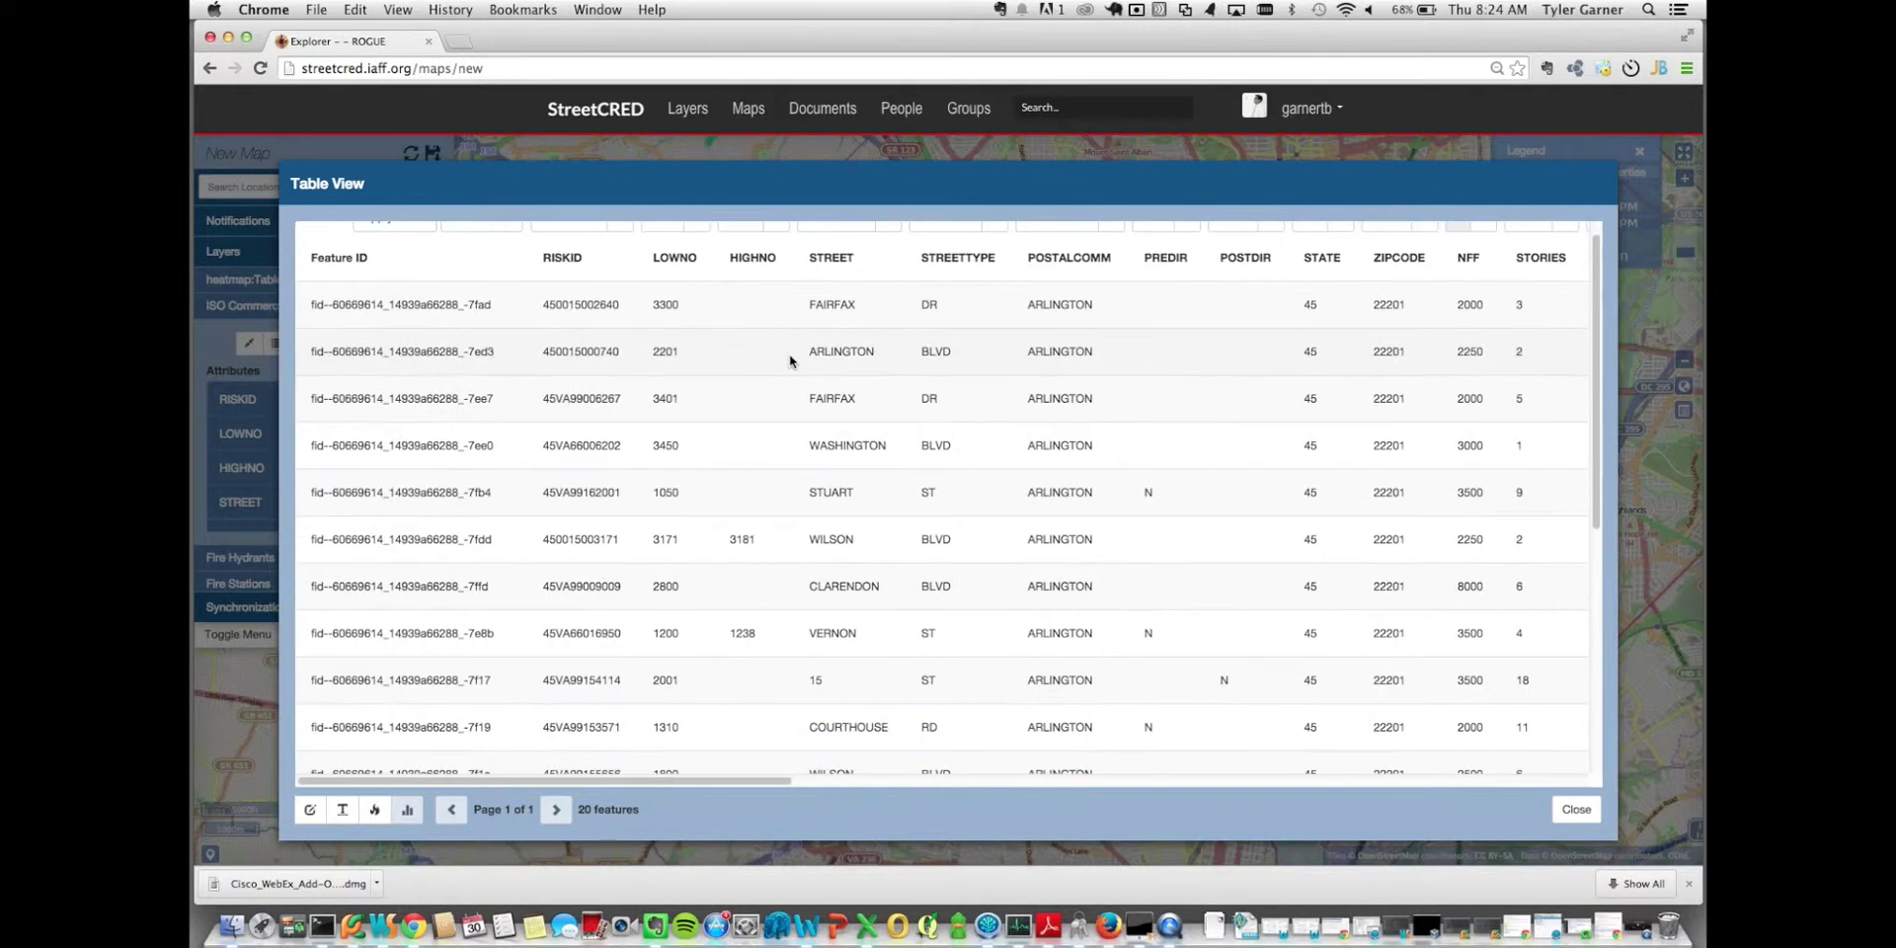
scroll(753, 357, "up", 1)
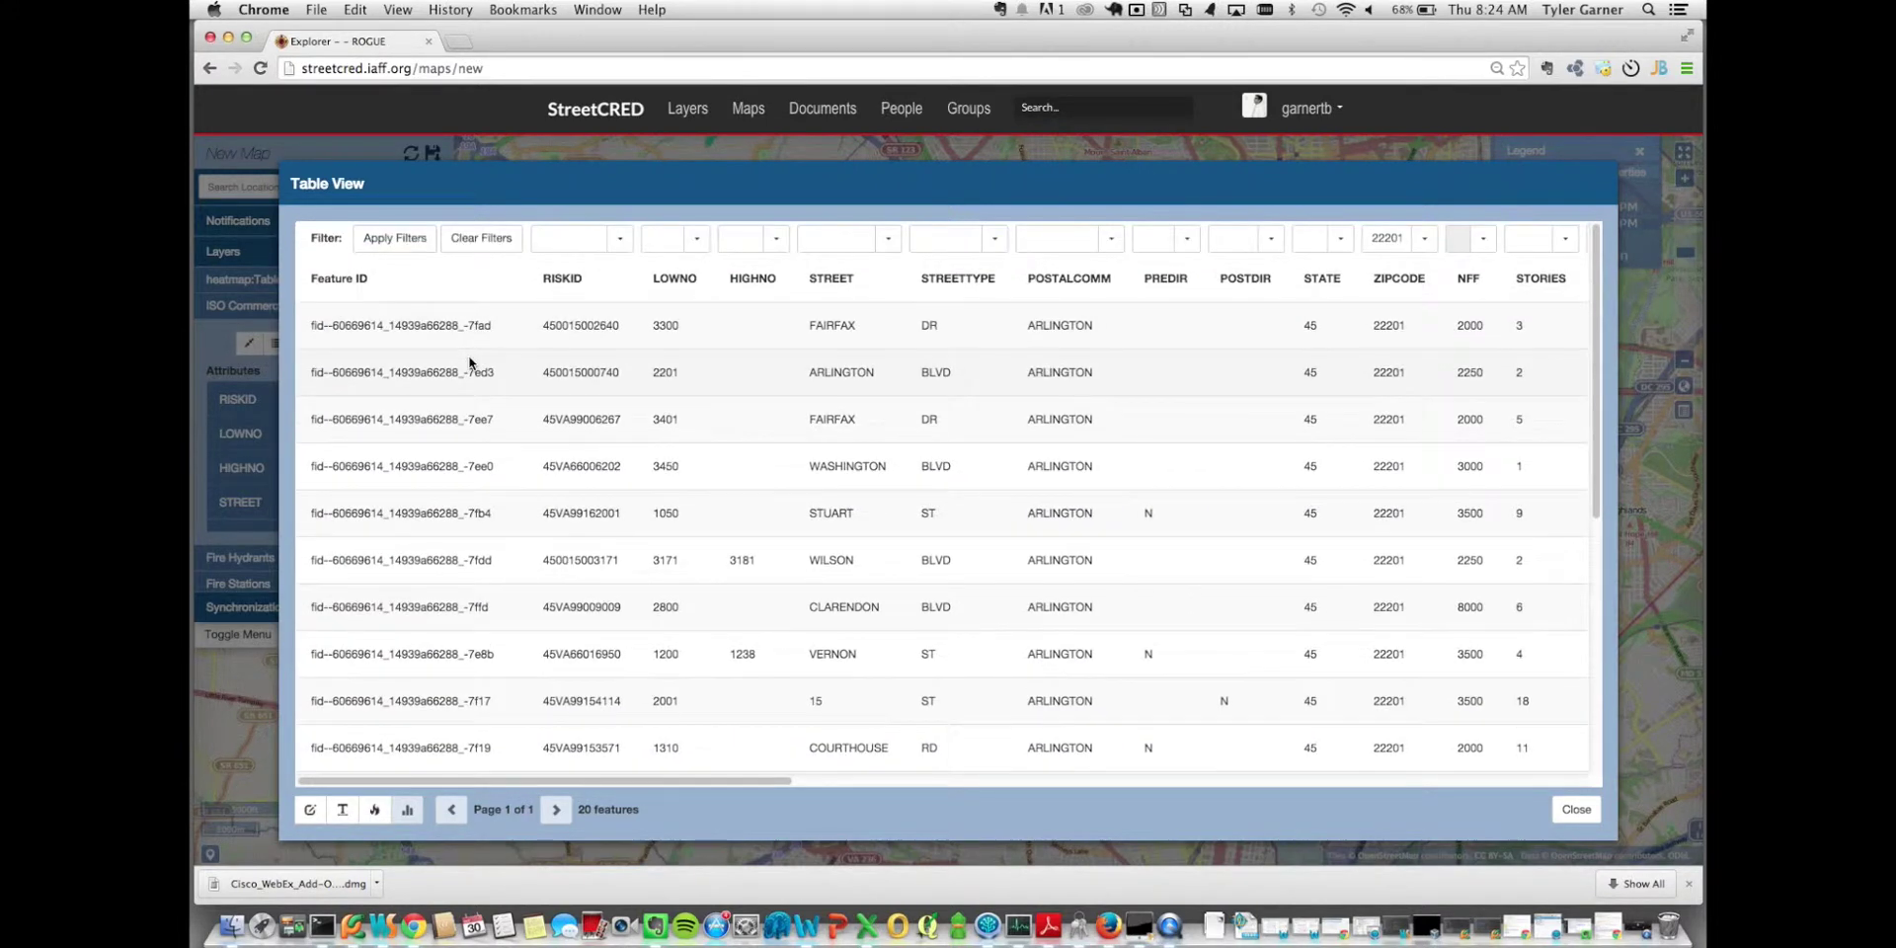
left_click(464, 247)
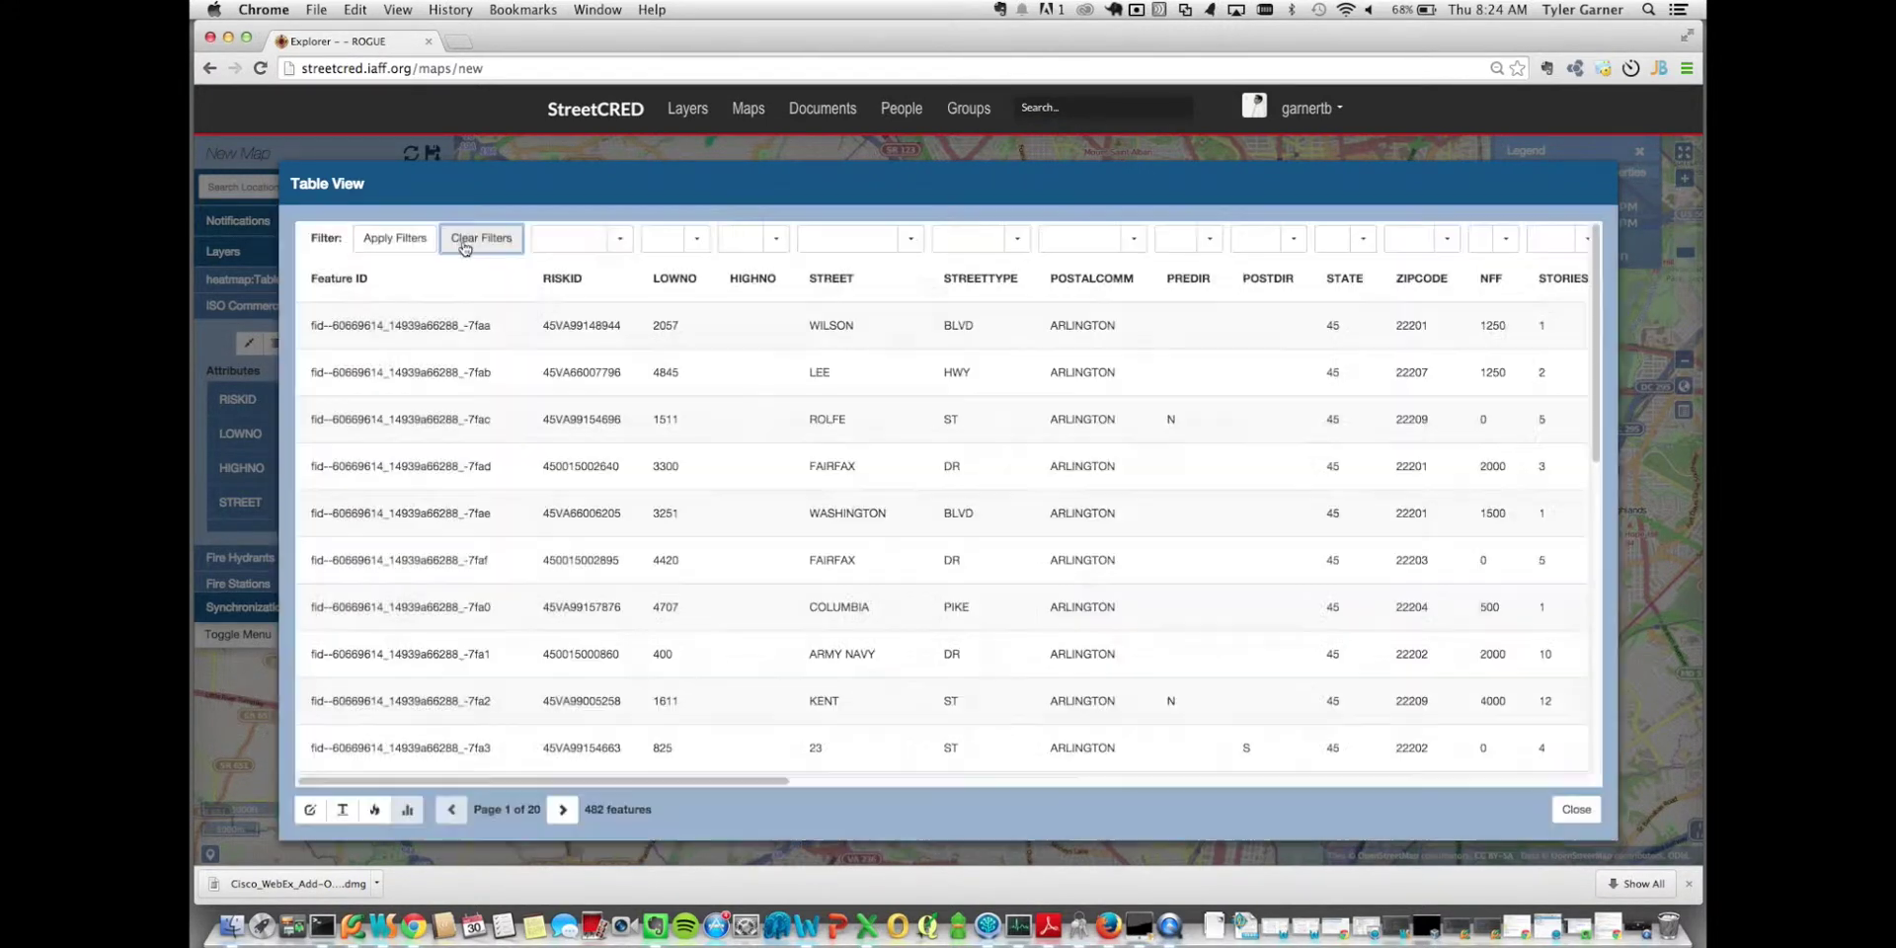
scroll(1083, 468, "right", 2)
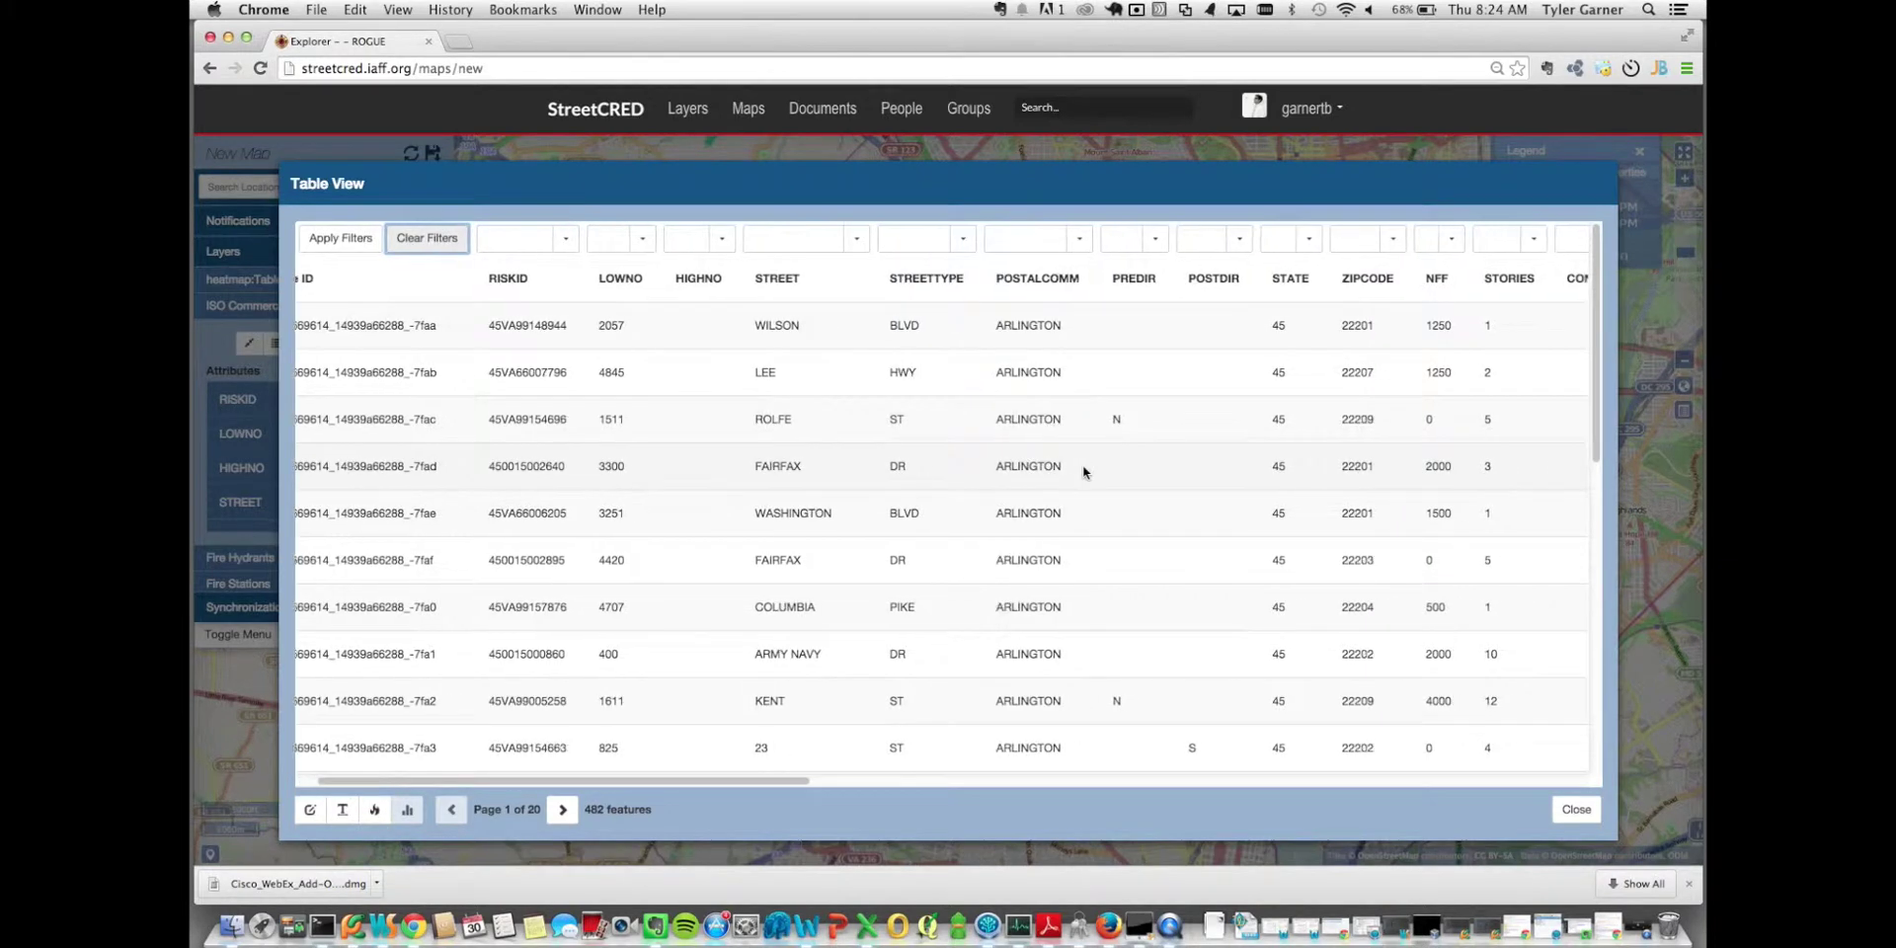
scroll(1082, 464, "right", 5)
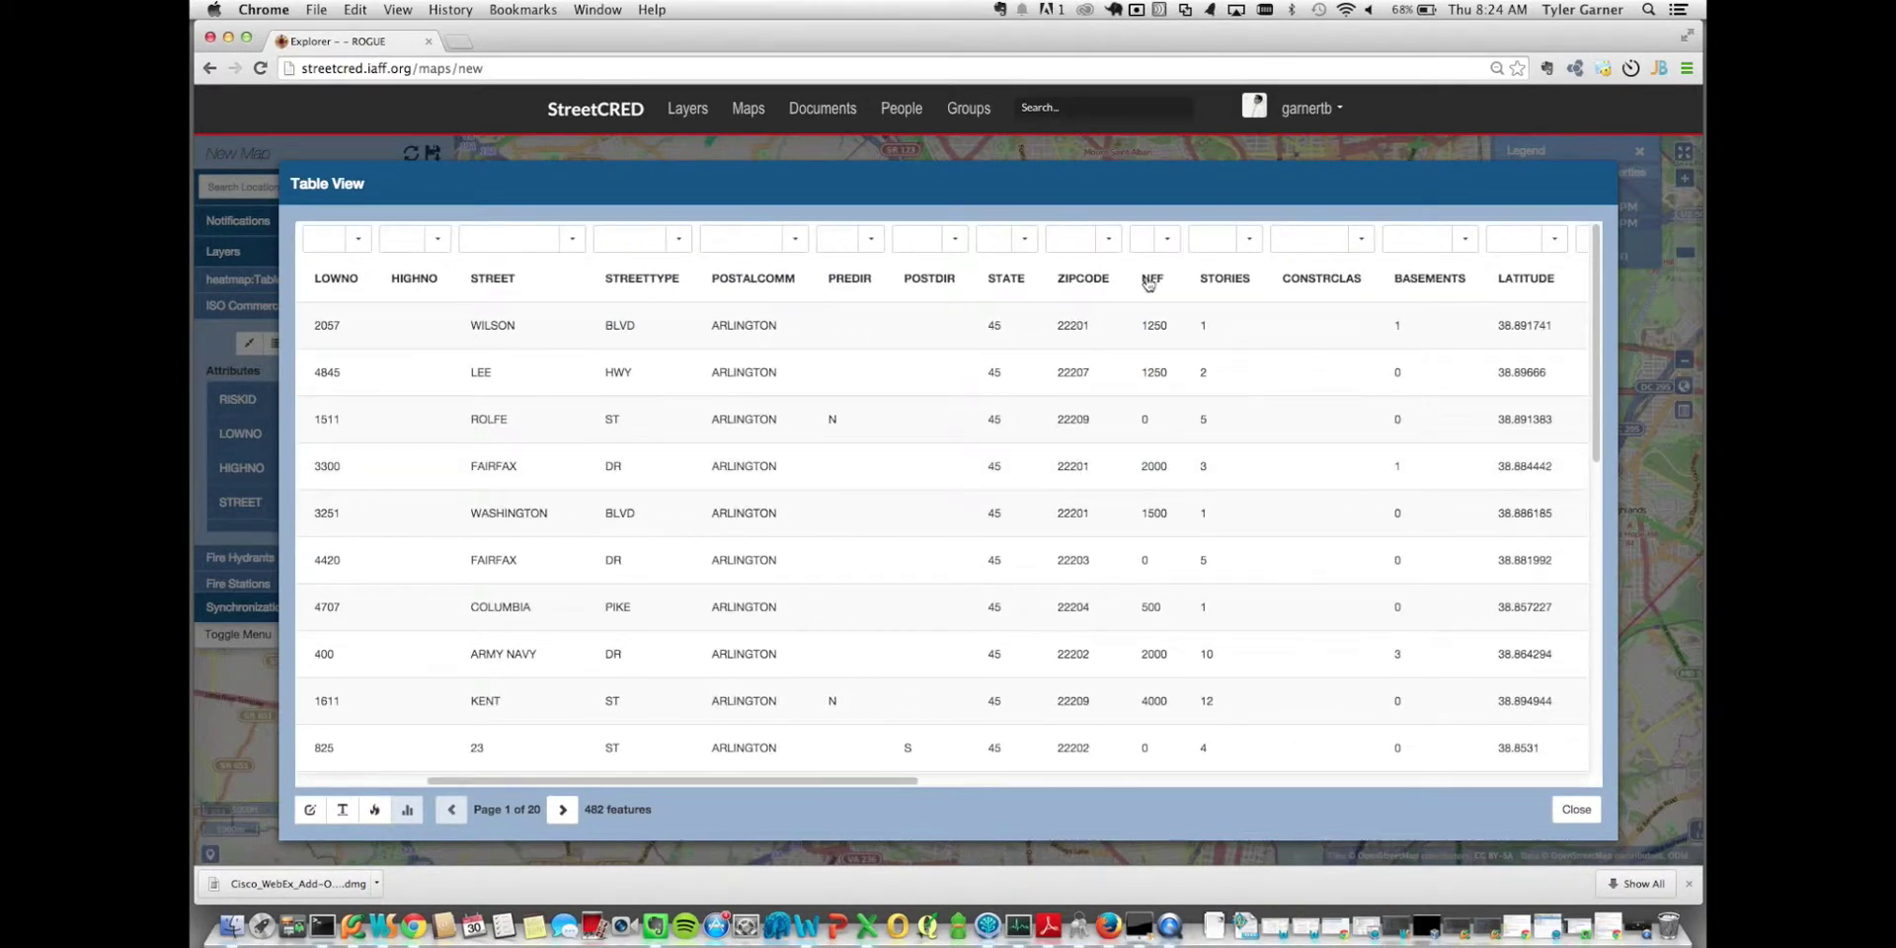
Step: Show NFF column statistics: mean 1,205.73, median 1,000, maximum 8,000
left_click(1150, 281)
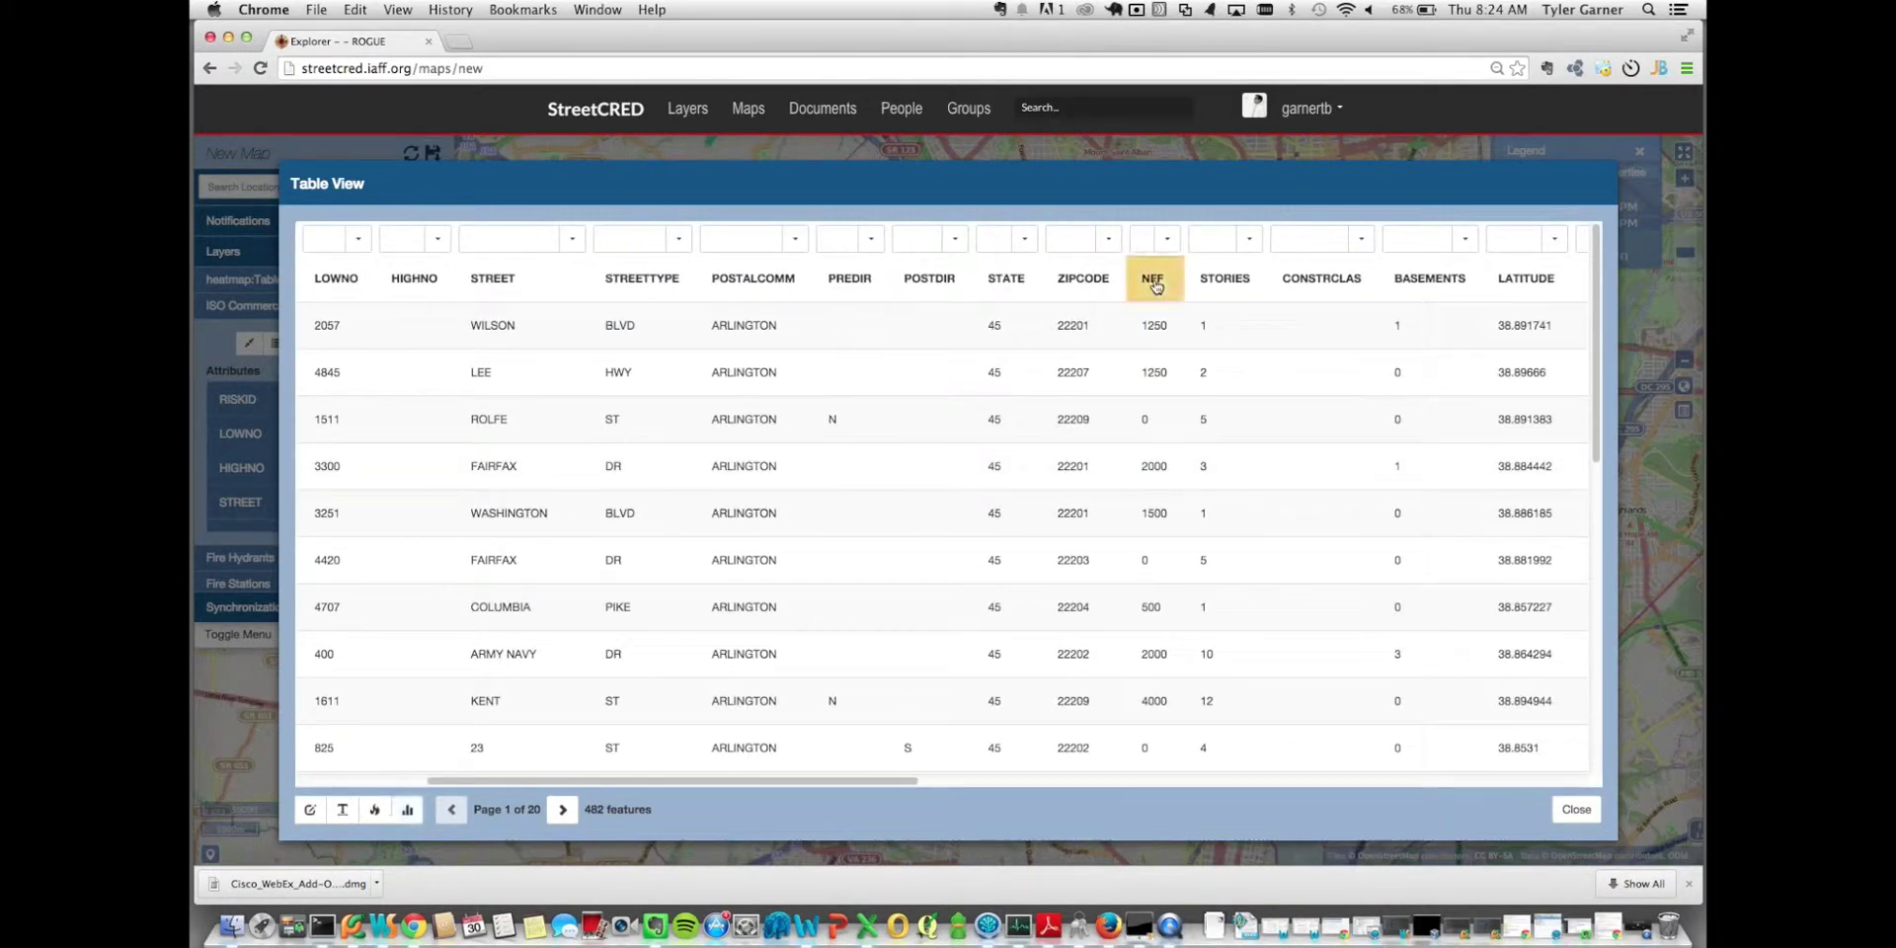
left_click(407, 814)
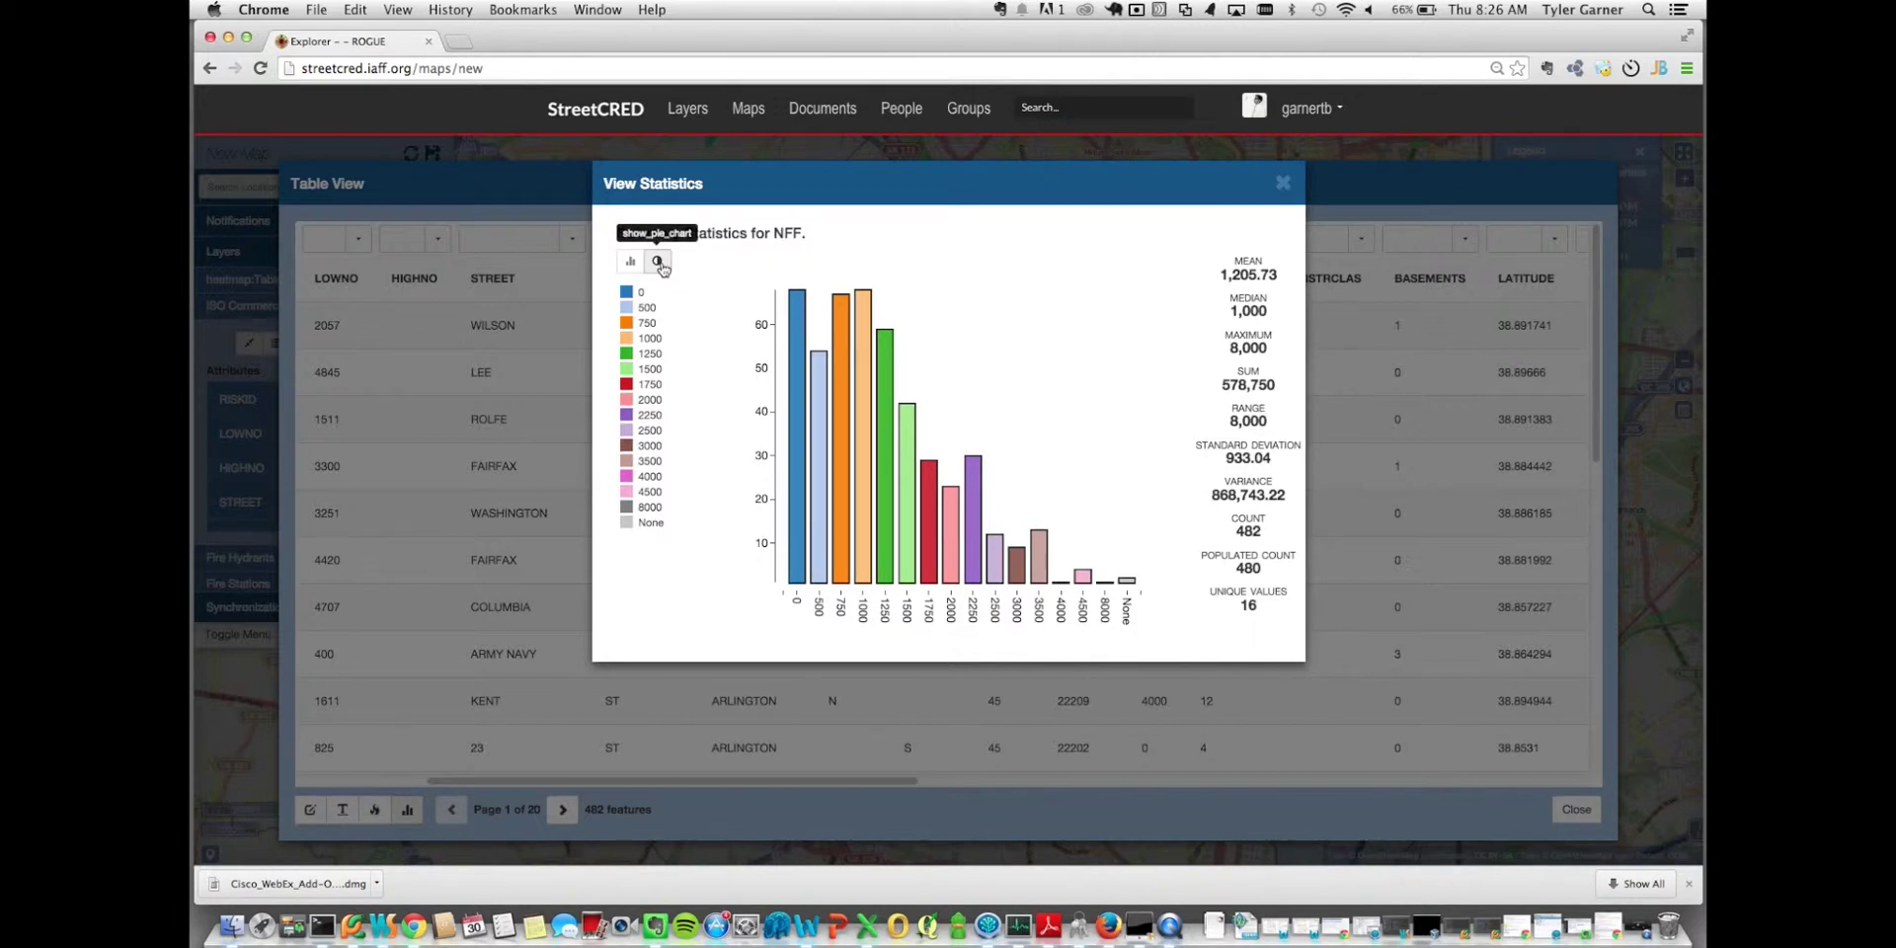
Step: Show the NFF statistics as a pie chart, close them, and enter 22201 as the ZIPCODE filter
left_click(660, 264)
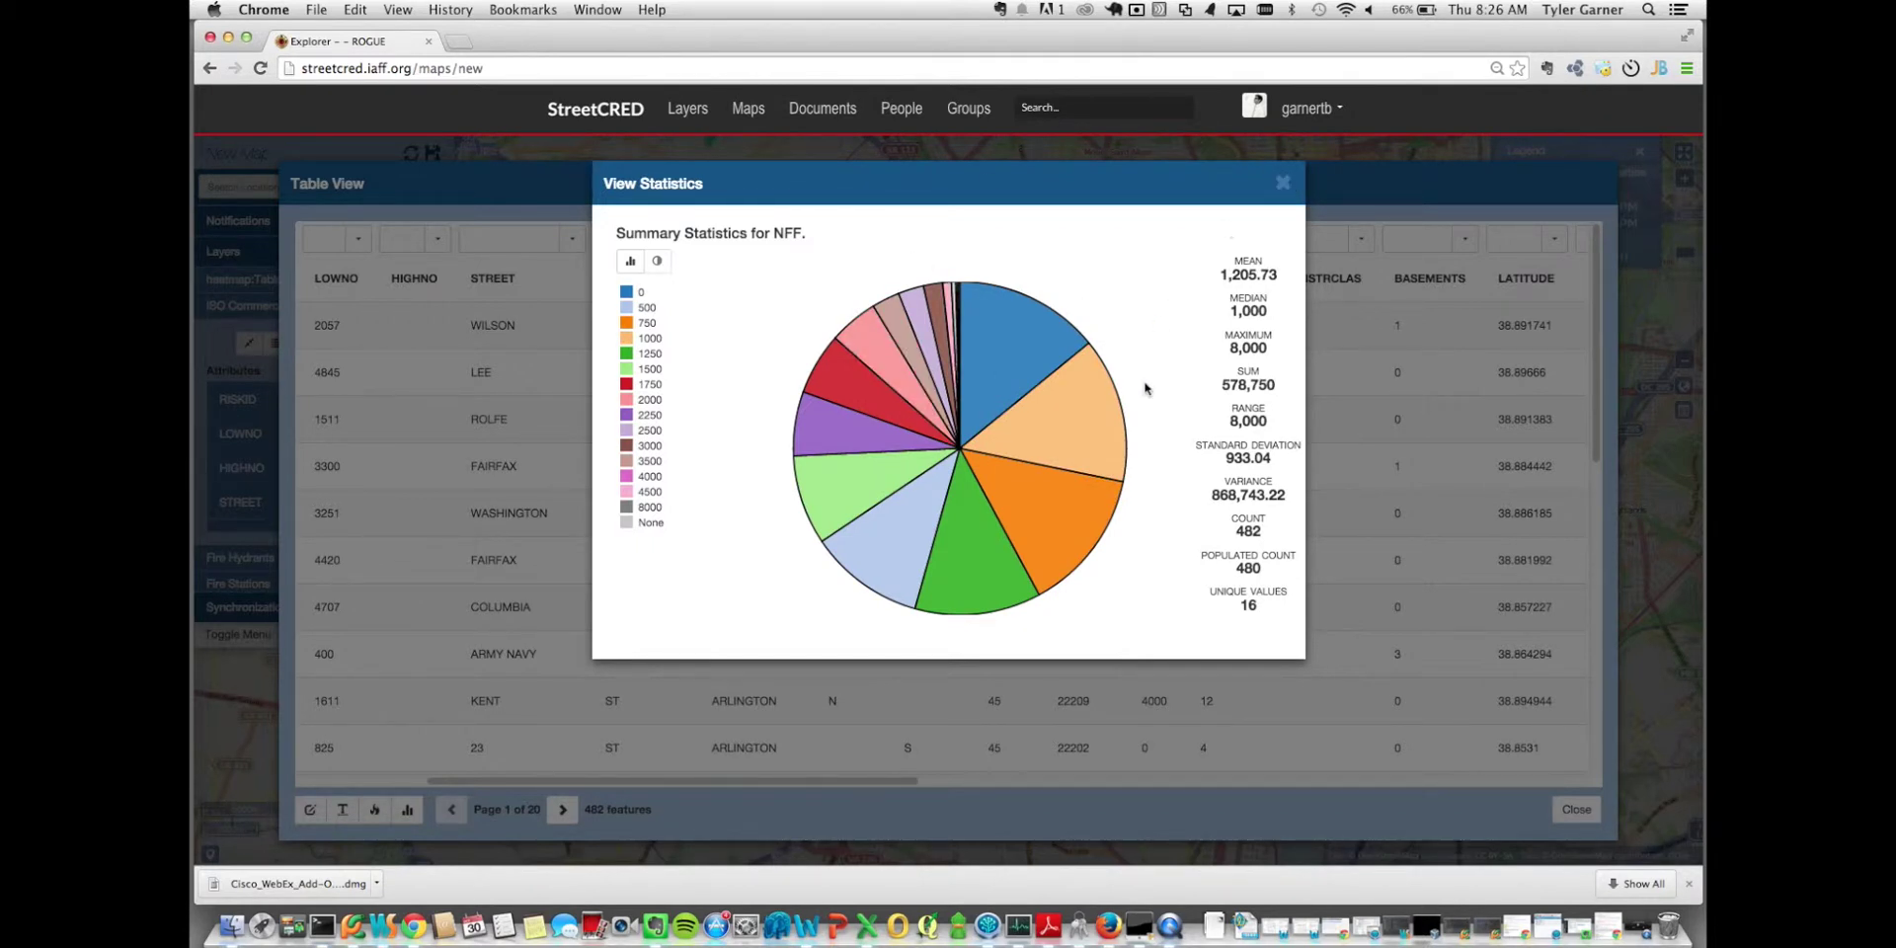
left_click(1283, 183)
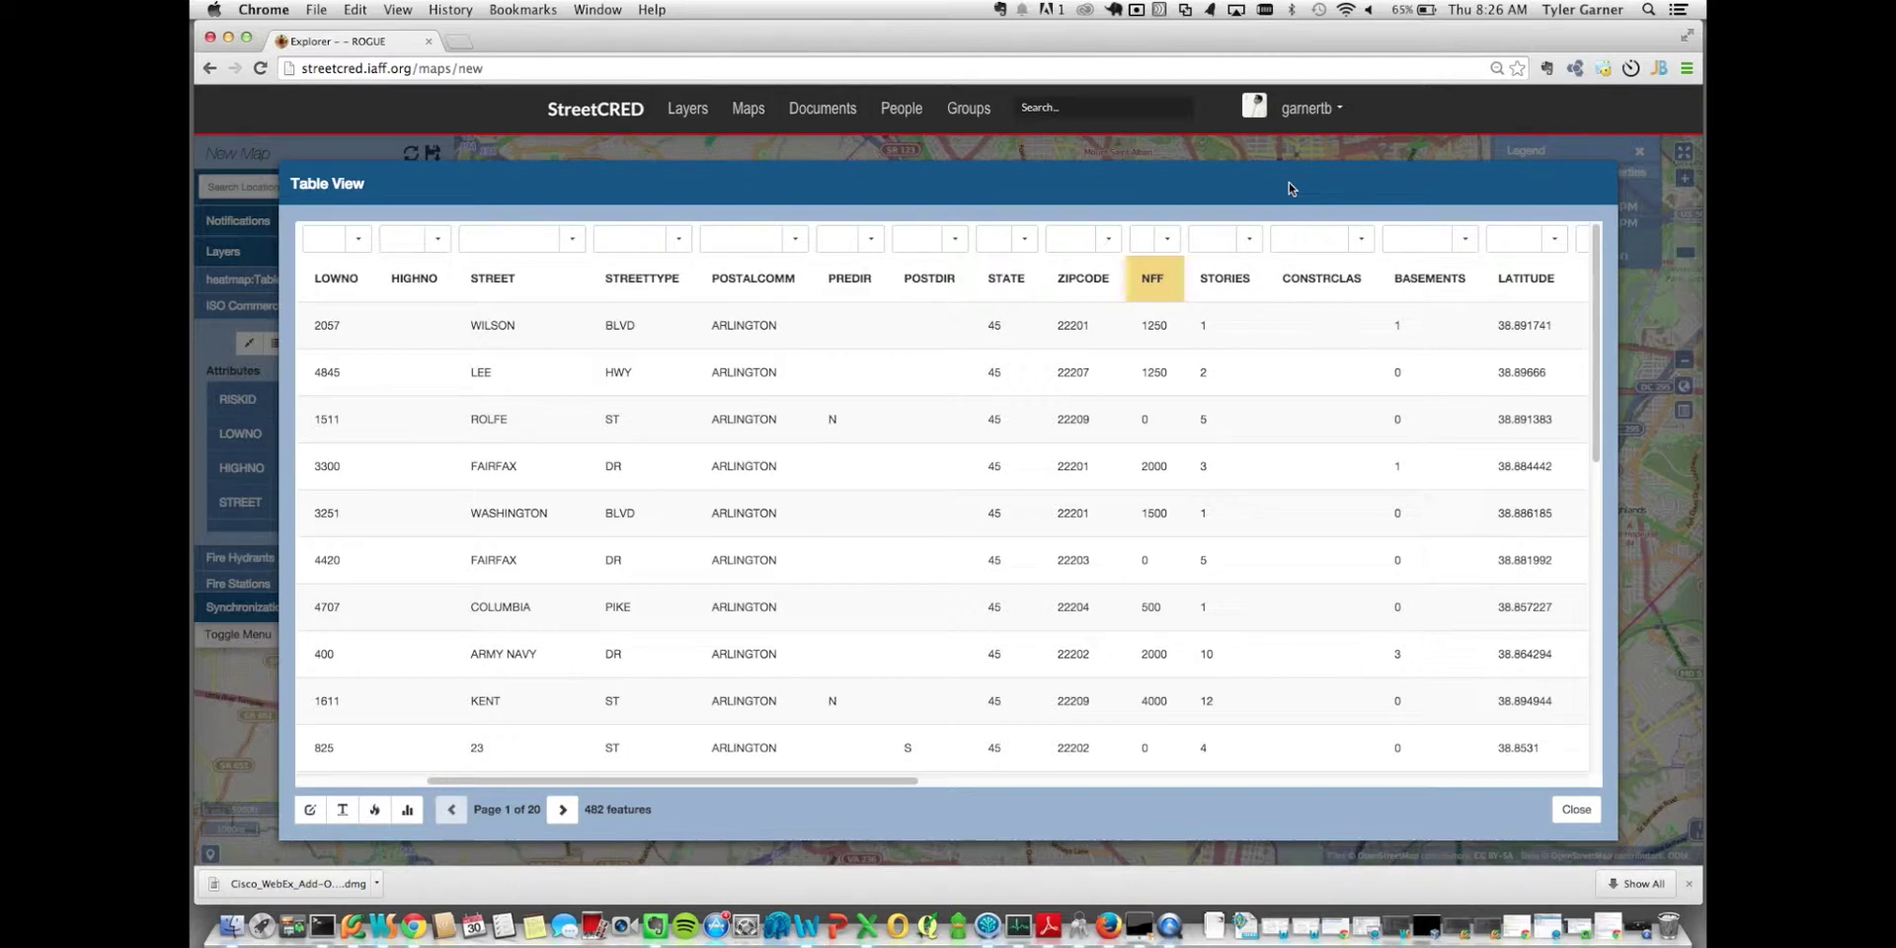
left_click(1069, 239)
type("22201")
scroll(889, 283, "left", 5)
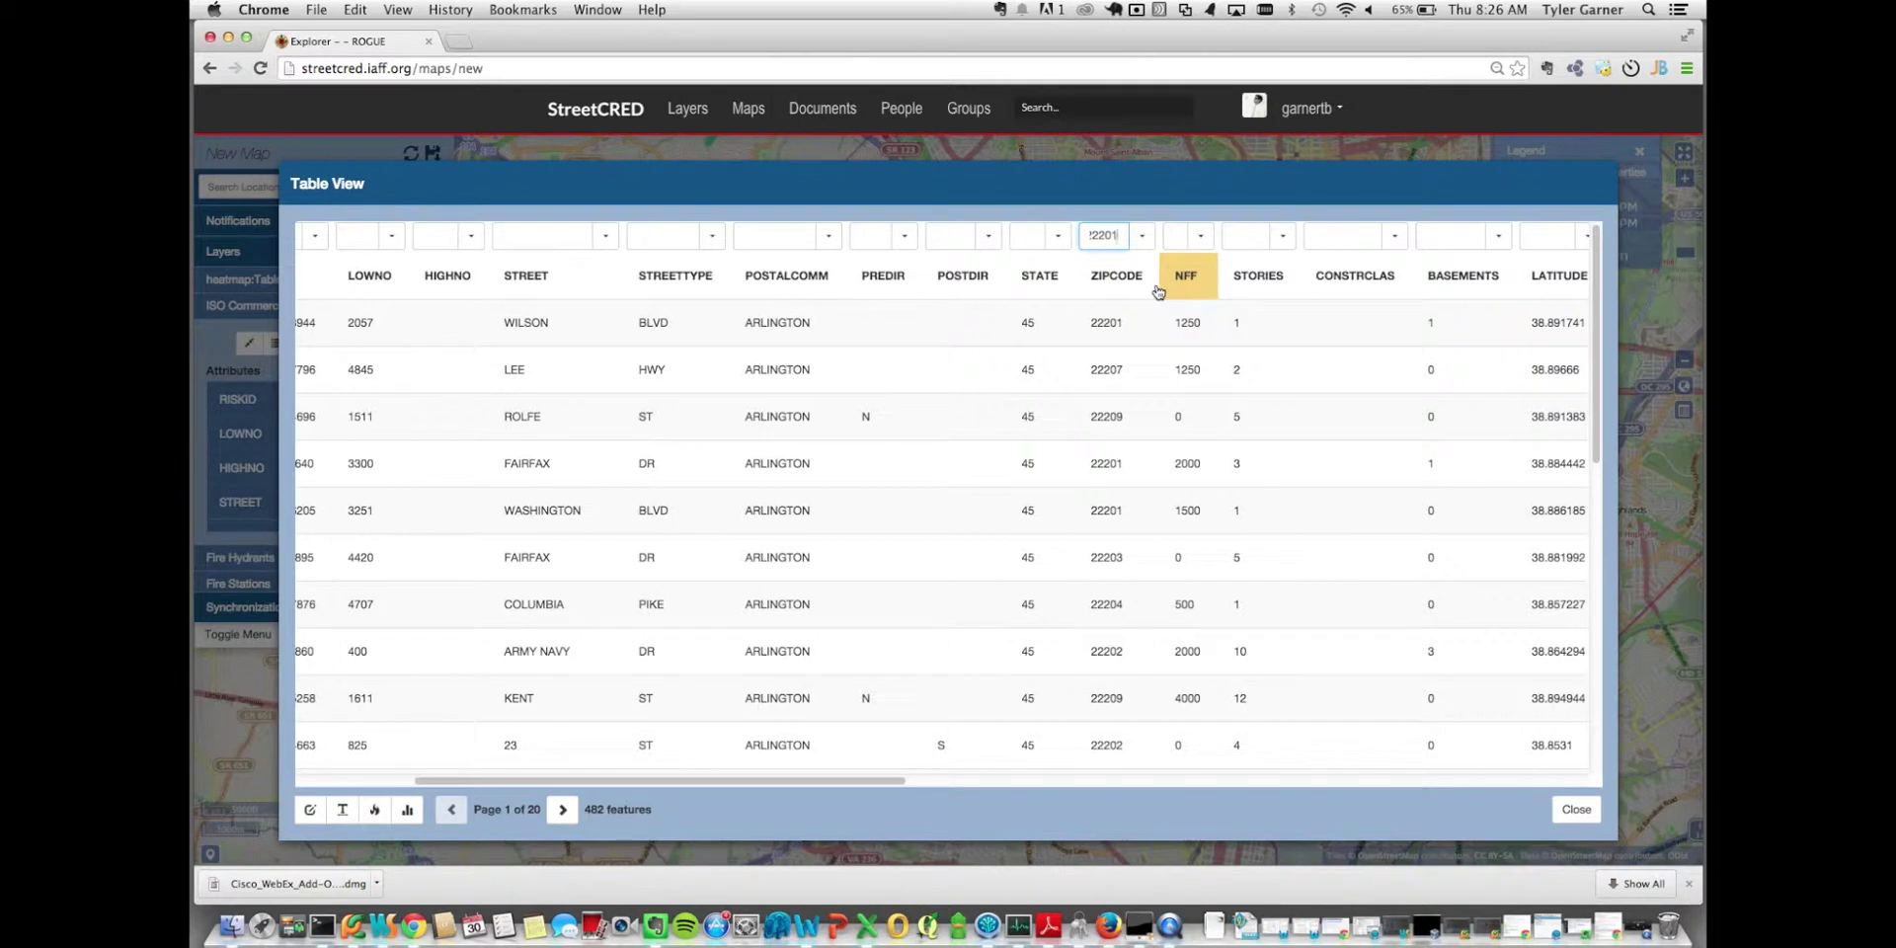
scroll(938, 414, "left", 3)
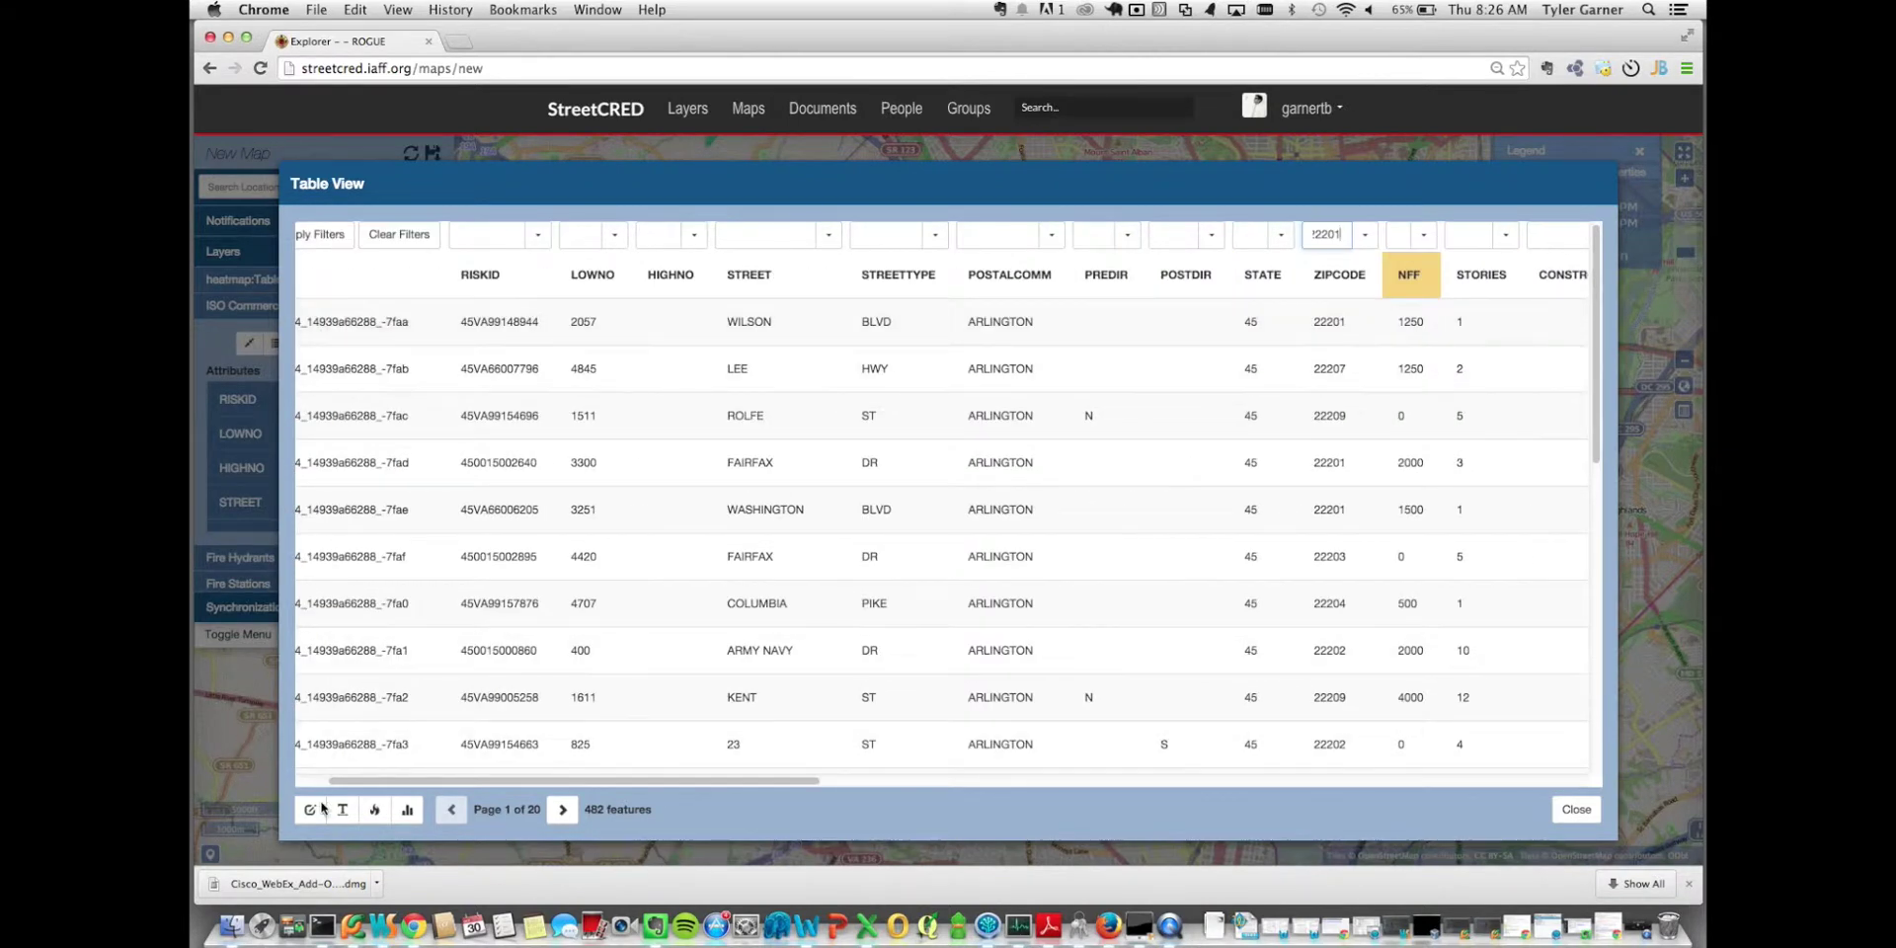
Step: Close the table, hide the heatmap:TableView layer, zoom in, and open a commercial property's attributes
left_click(1576, 808)
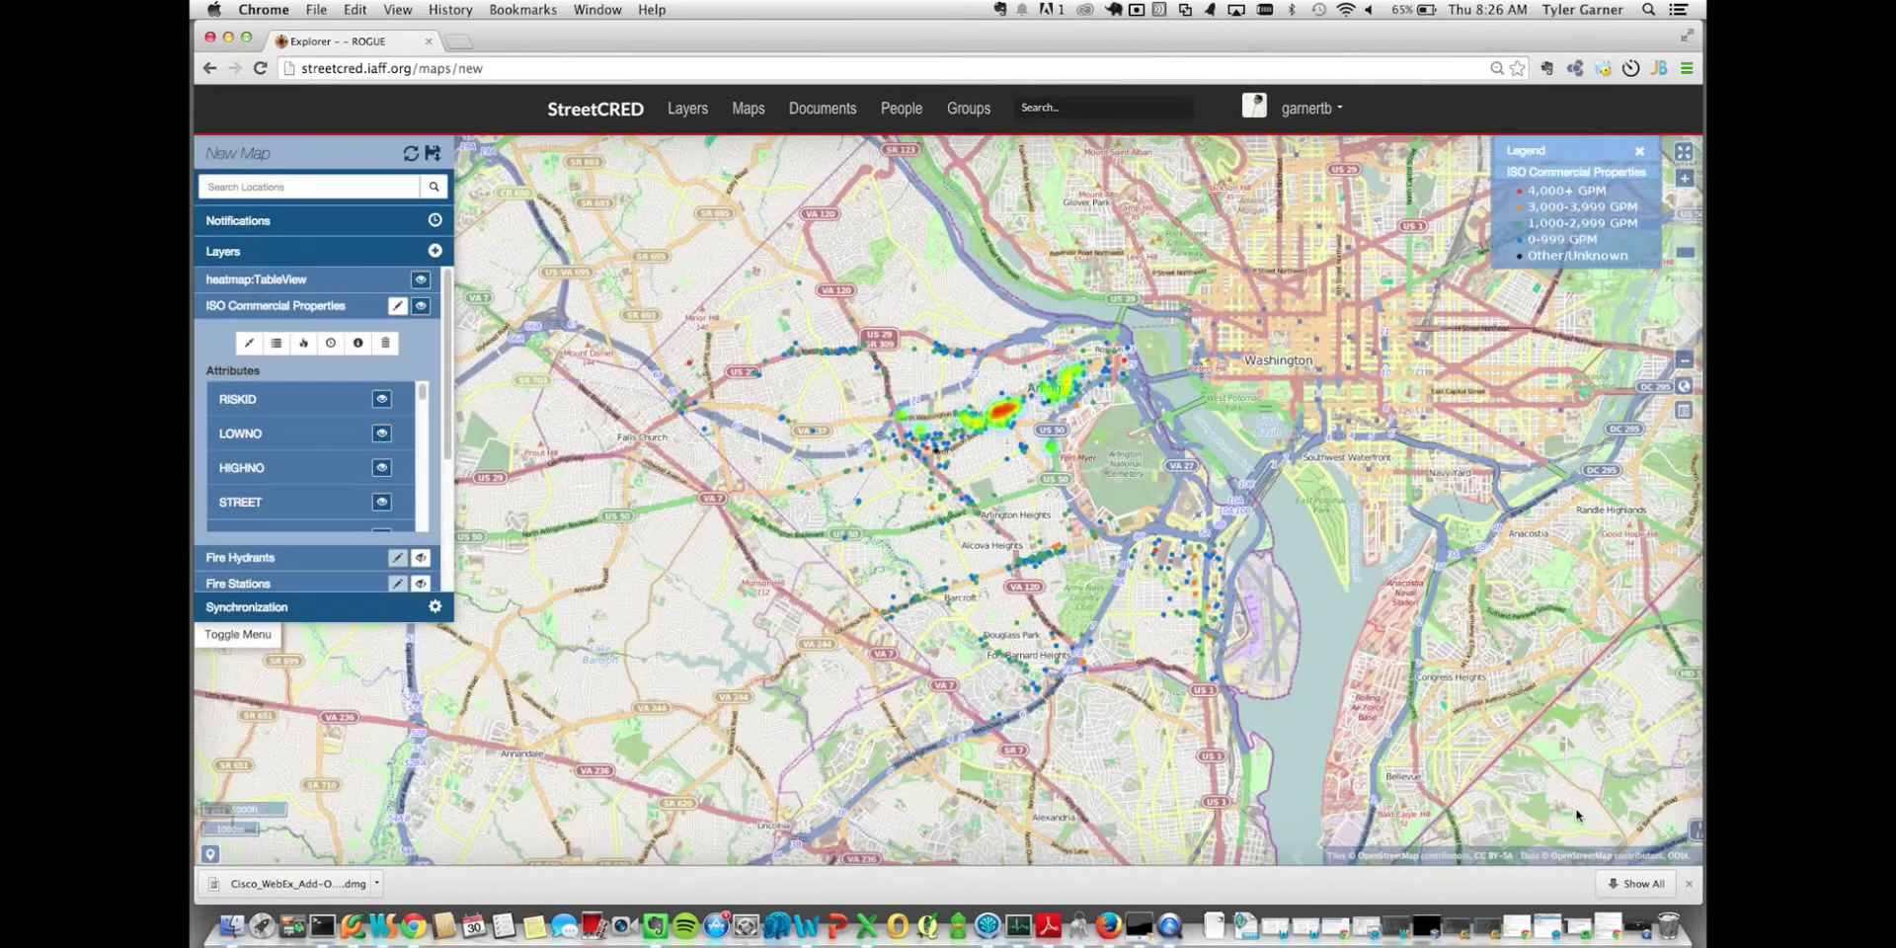
left_click(420, 283)
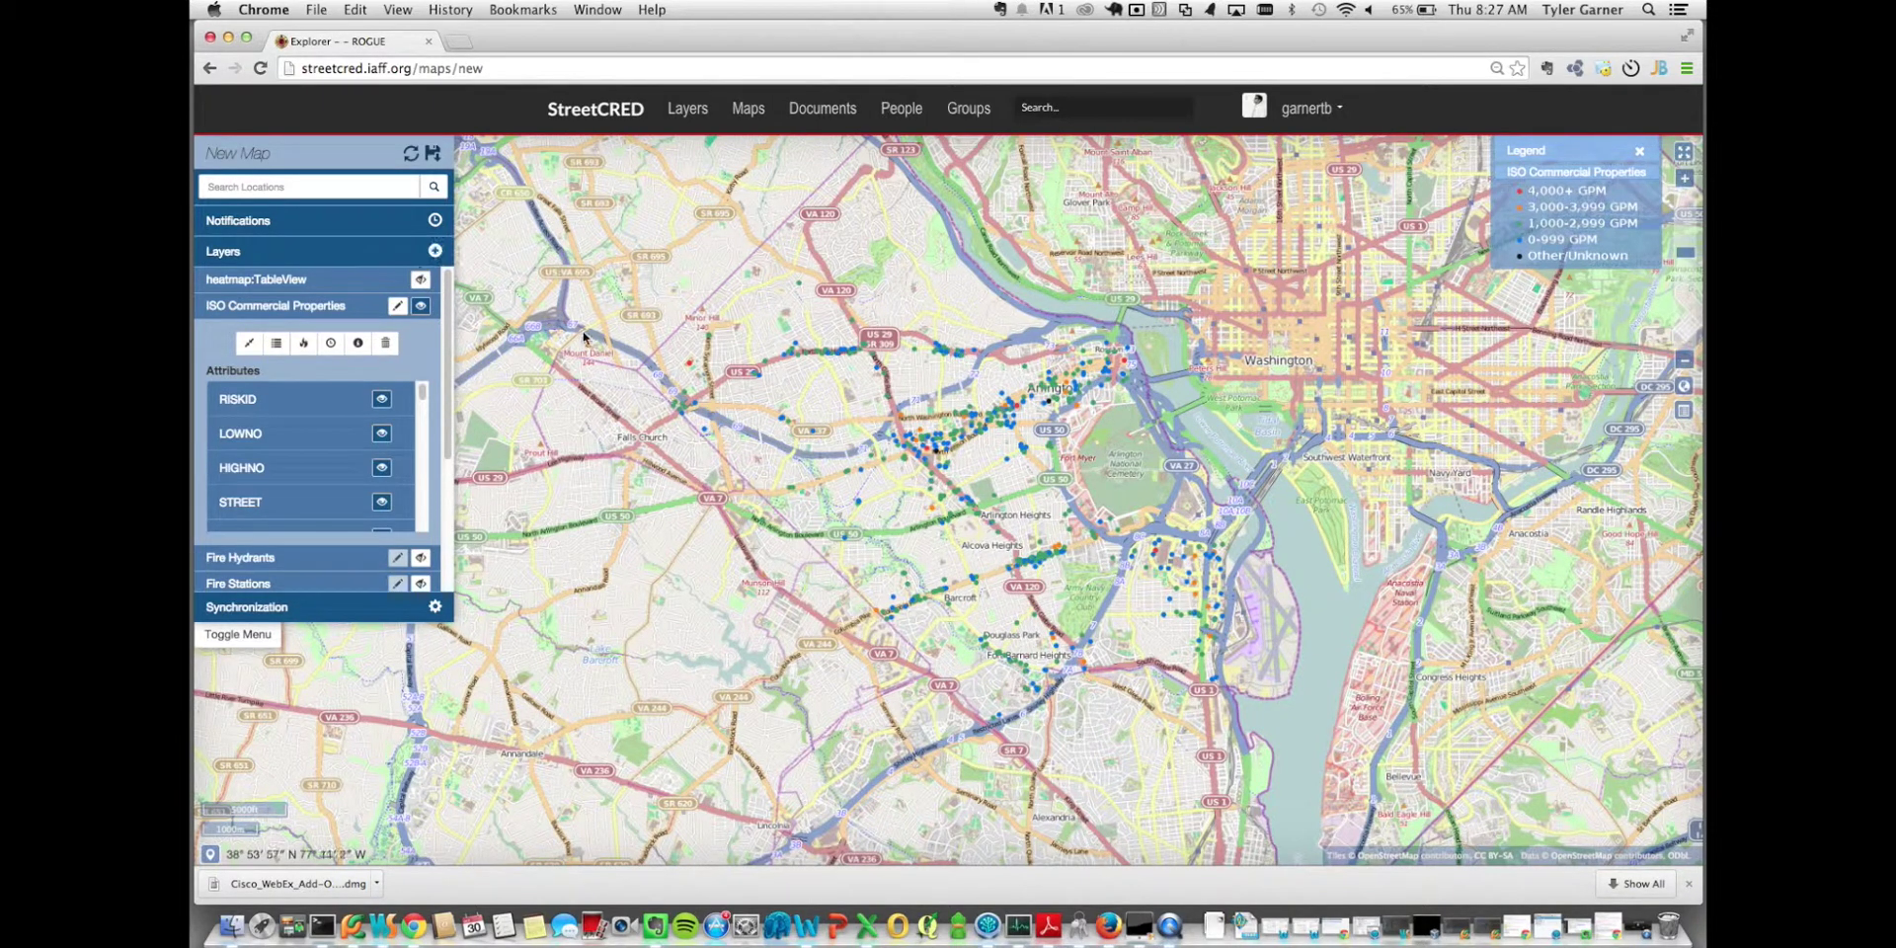
scroll(943, 364, "up", 3)
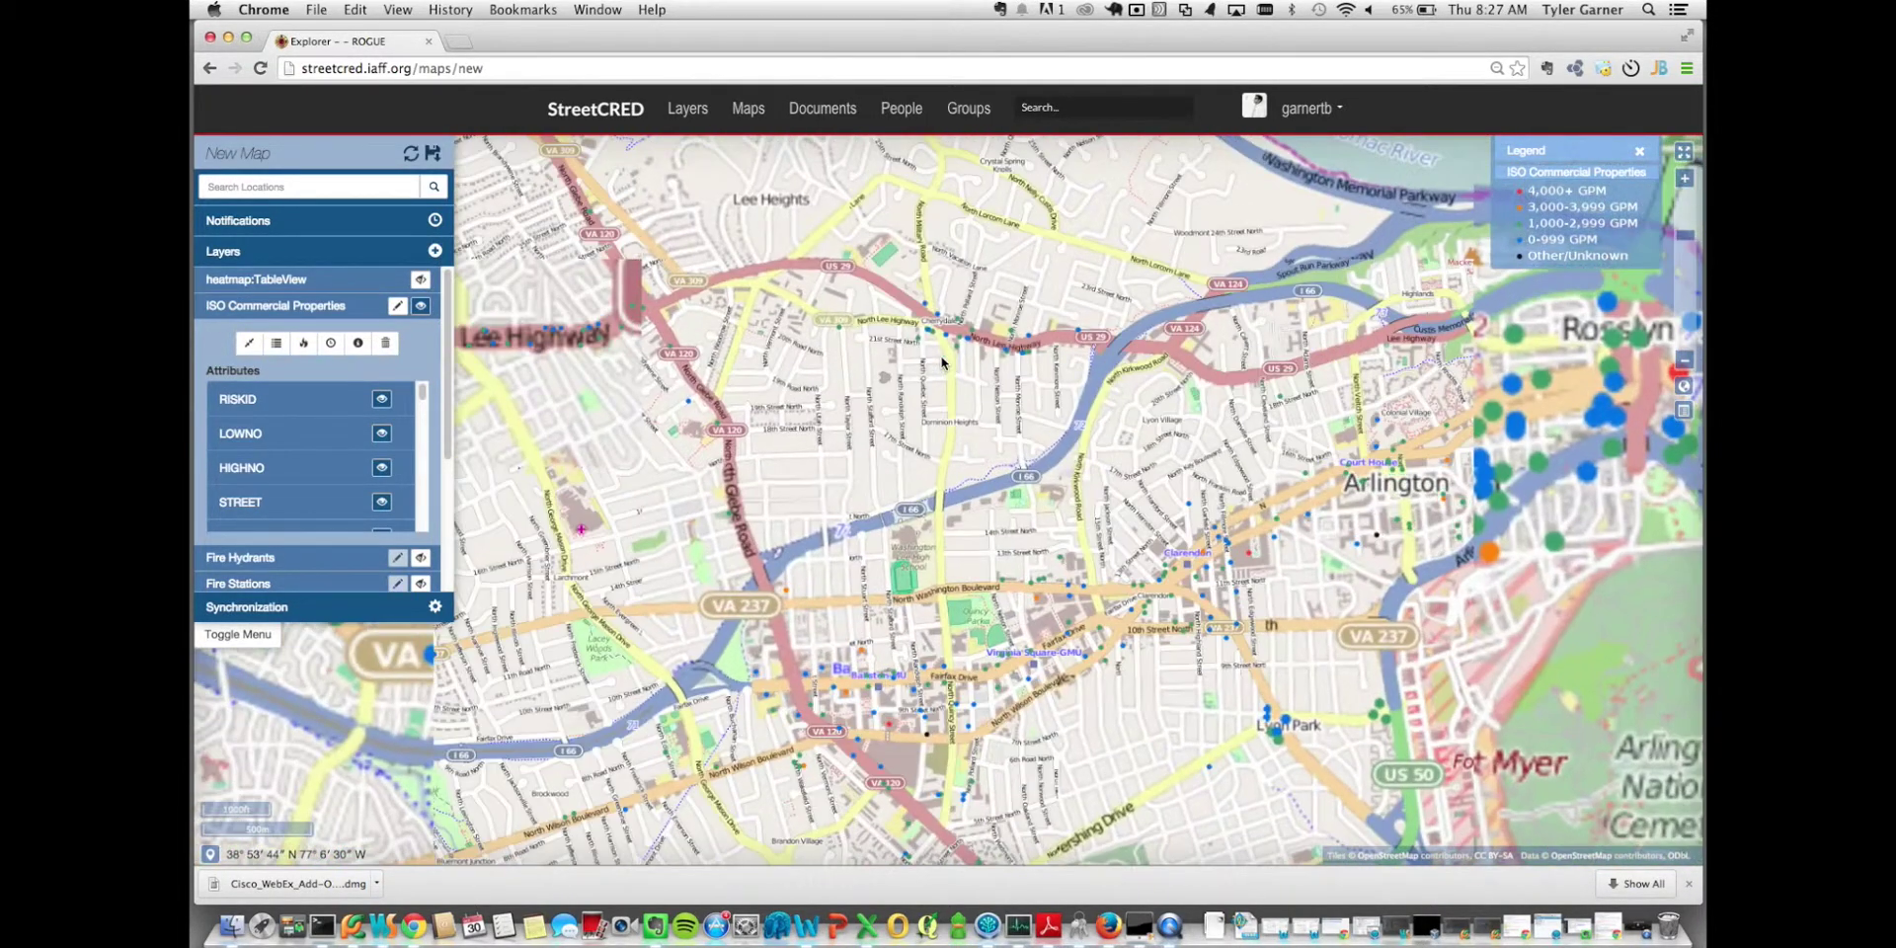
left_click(1059, 559)
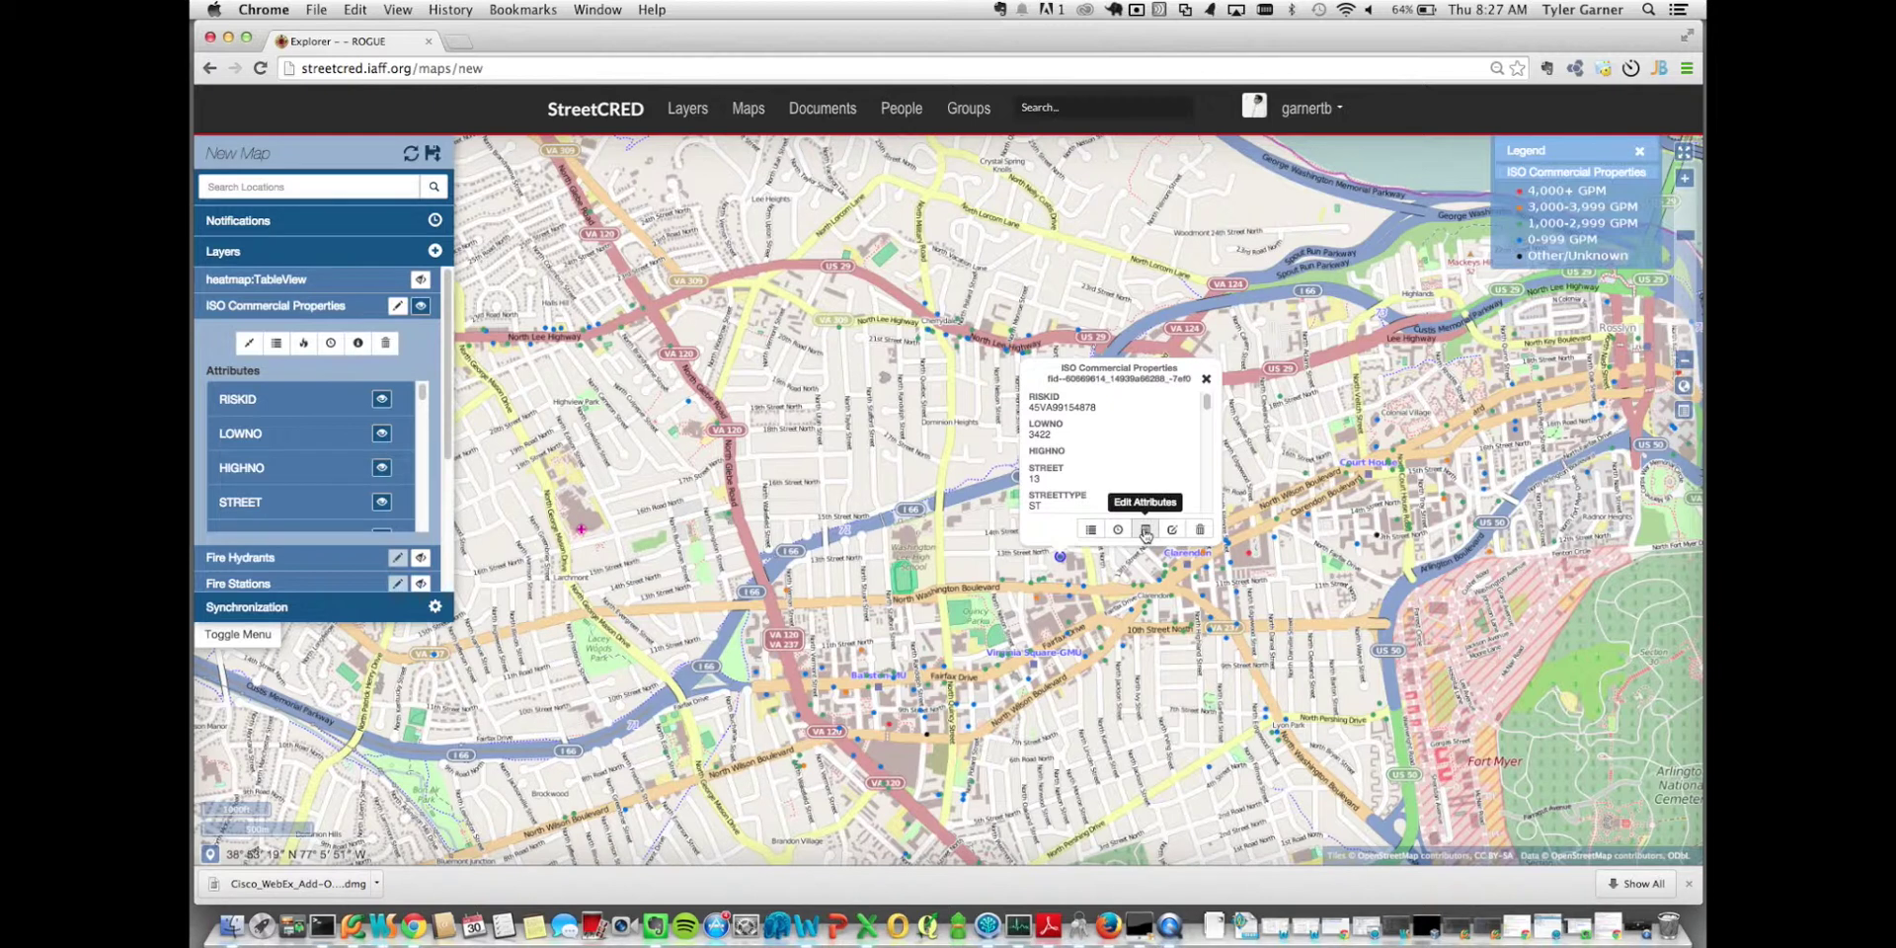
Step: In the property's attribute editor, enter 123 in the HIGHNO field and save
left_click(1144, 532)
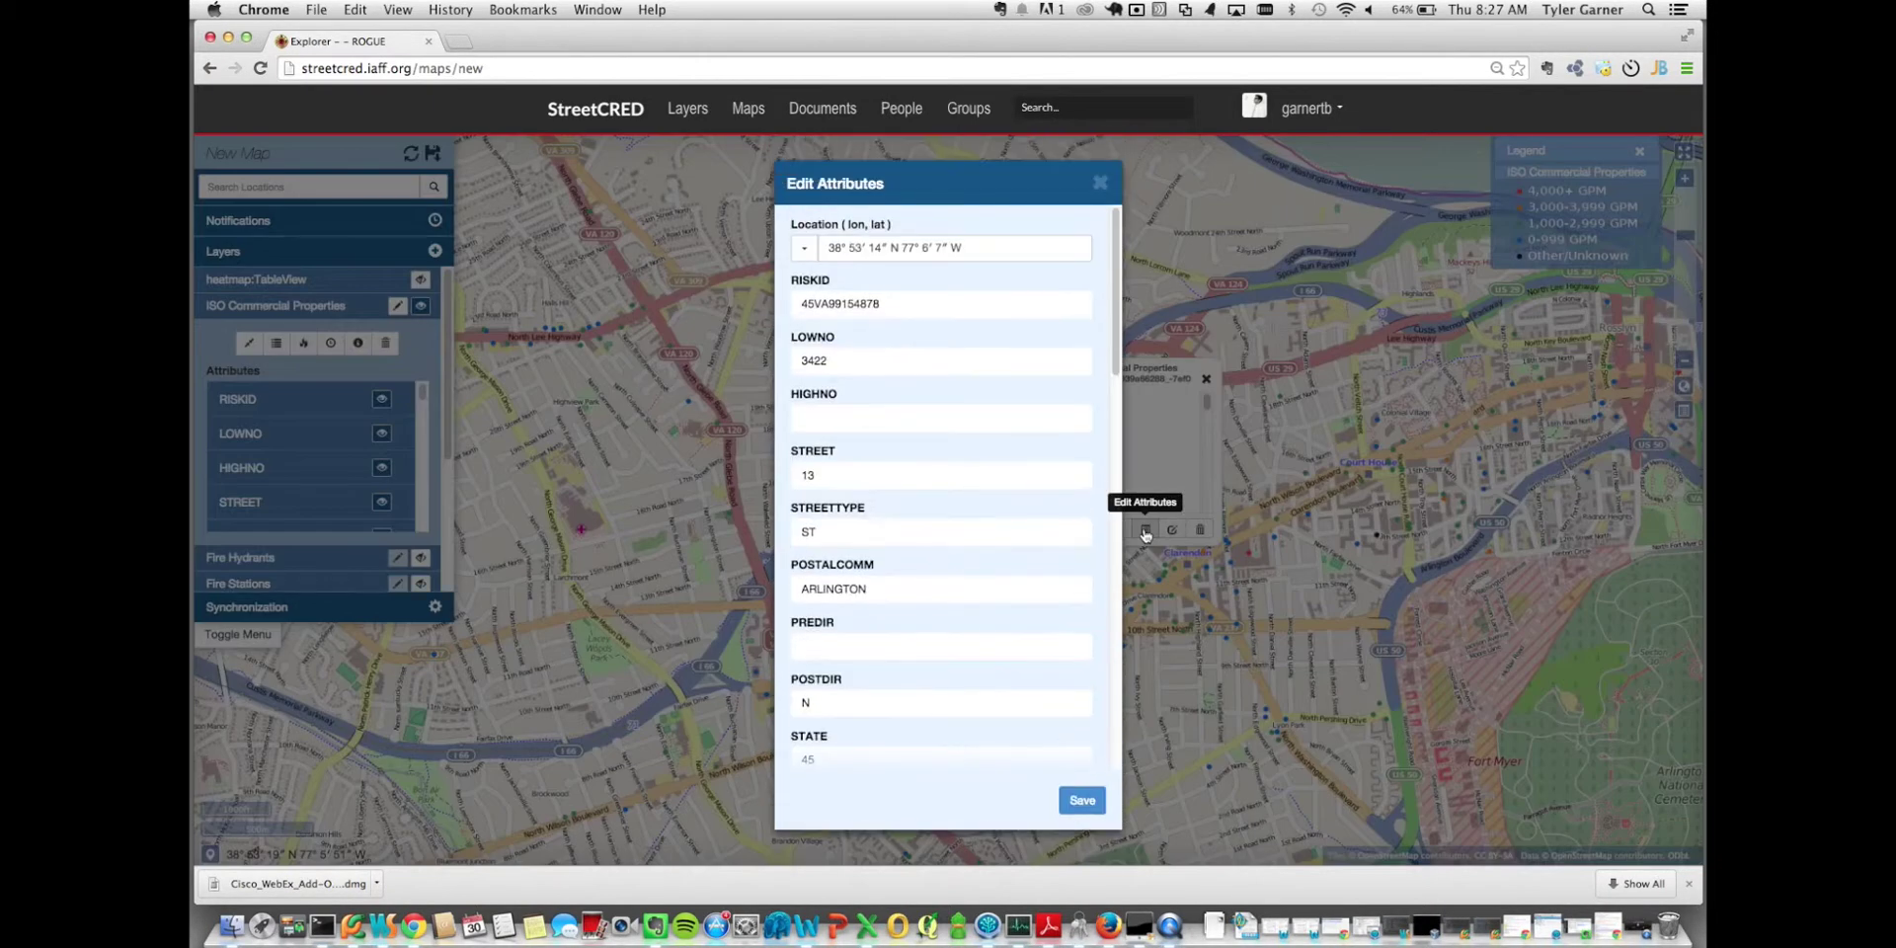
scroll(872, 451, "down", 3)
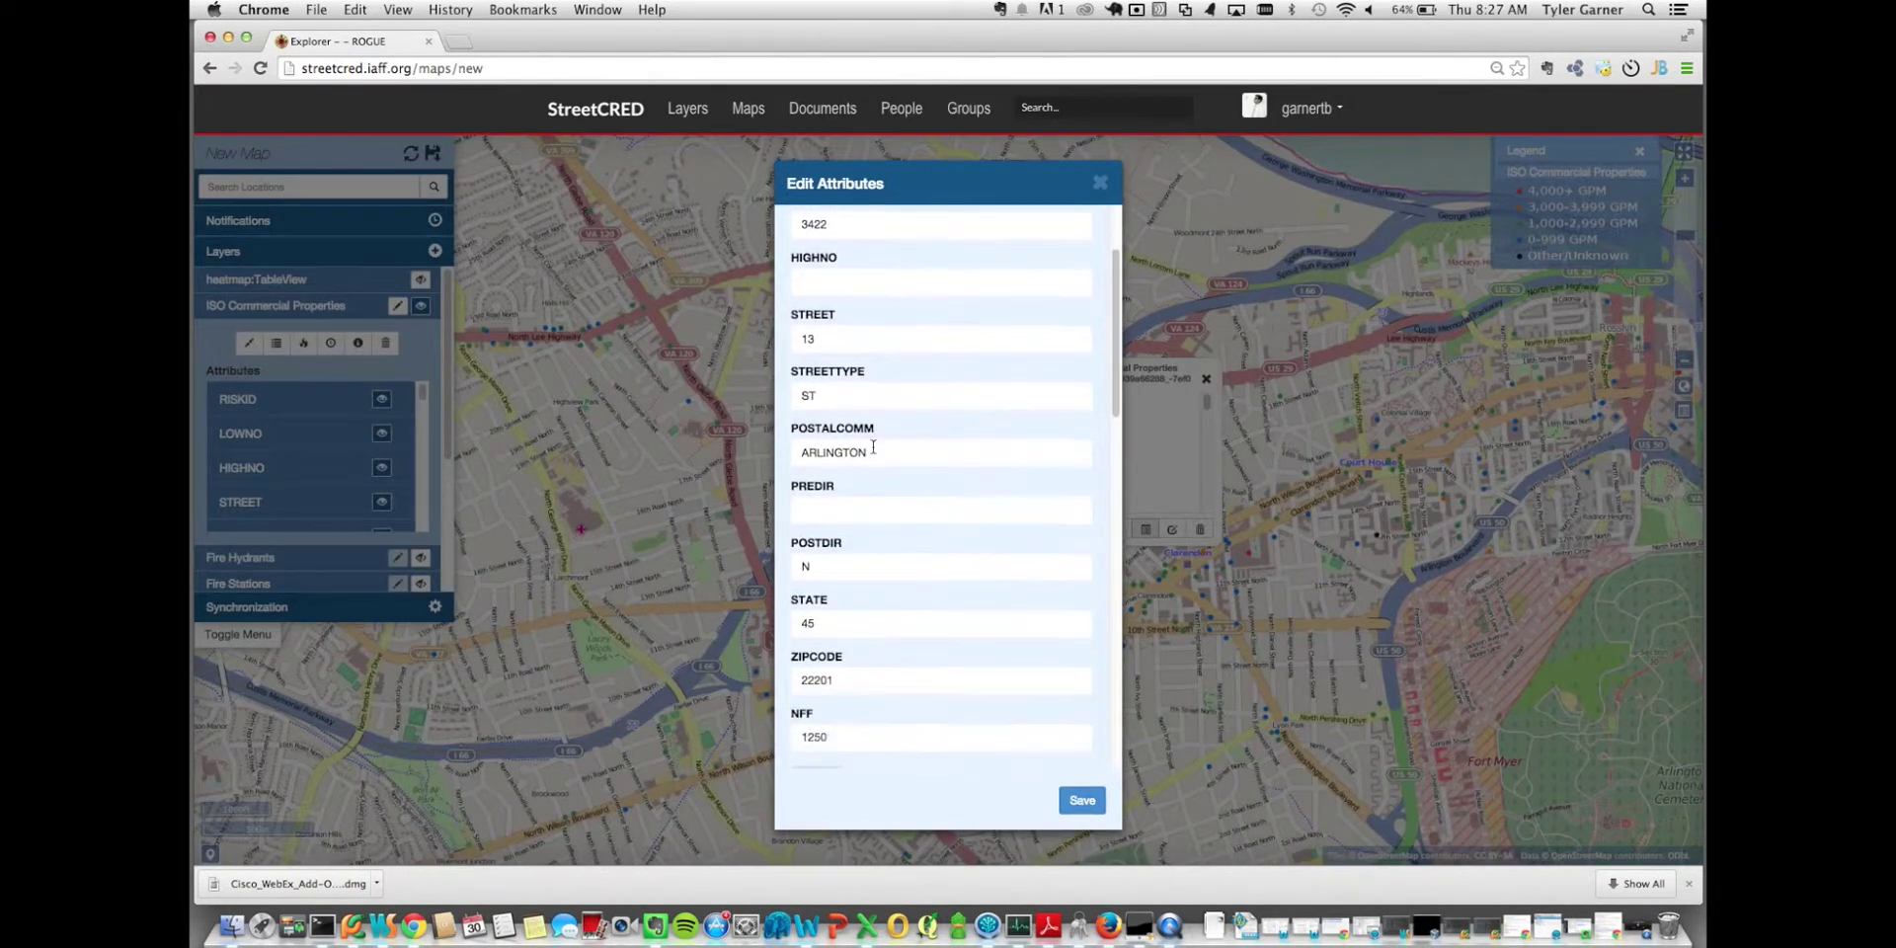
left_click(856, 511)
scroll(952, 469, "down", 5)
scroll(952, 469, "down", 1)
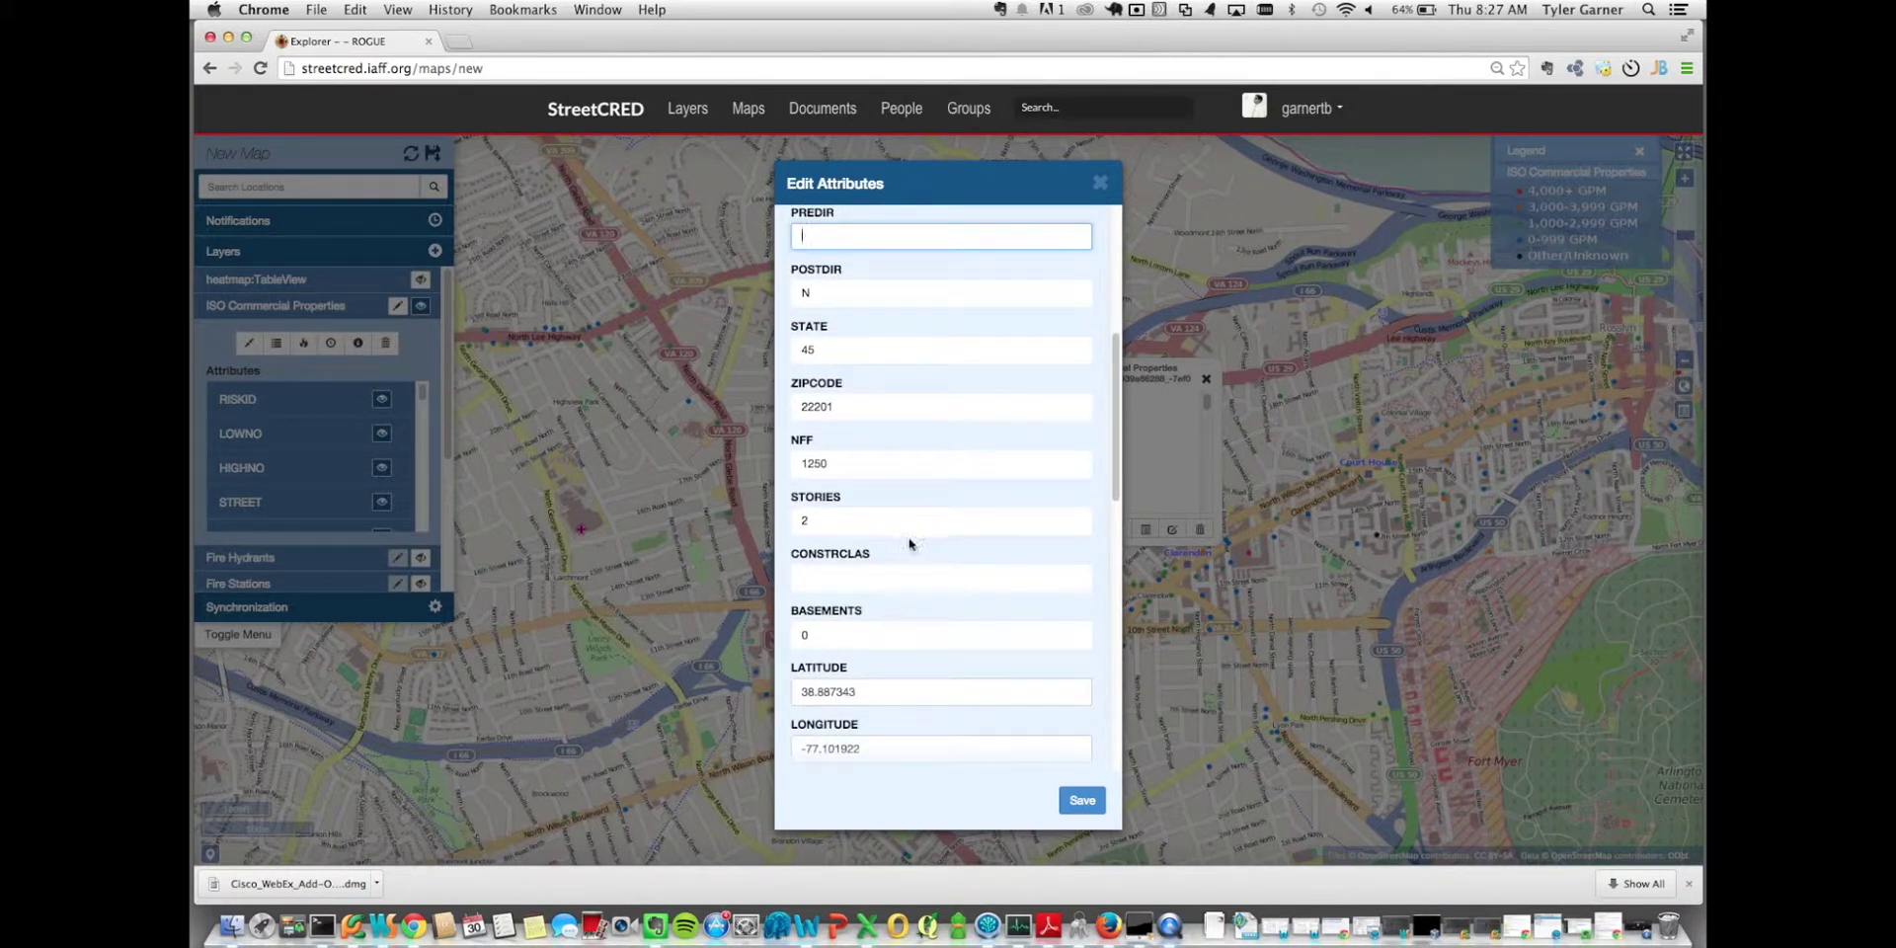
scroll(904, 539, "up", 8)
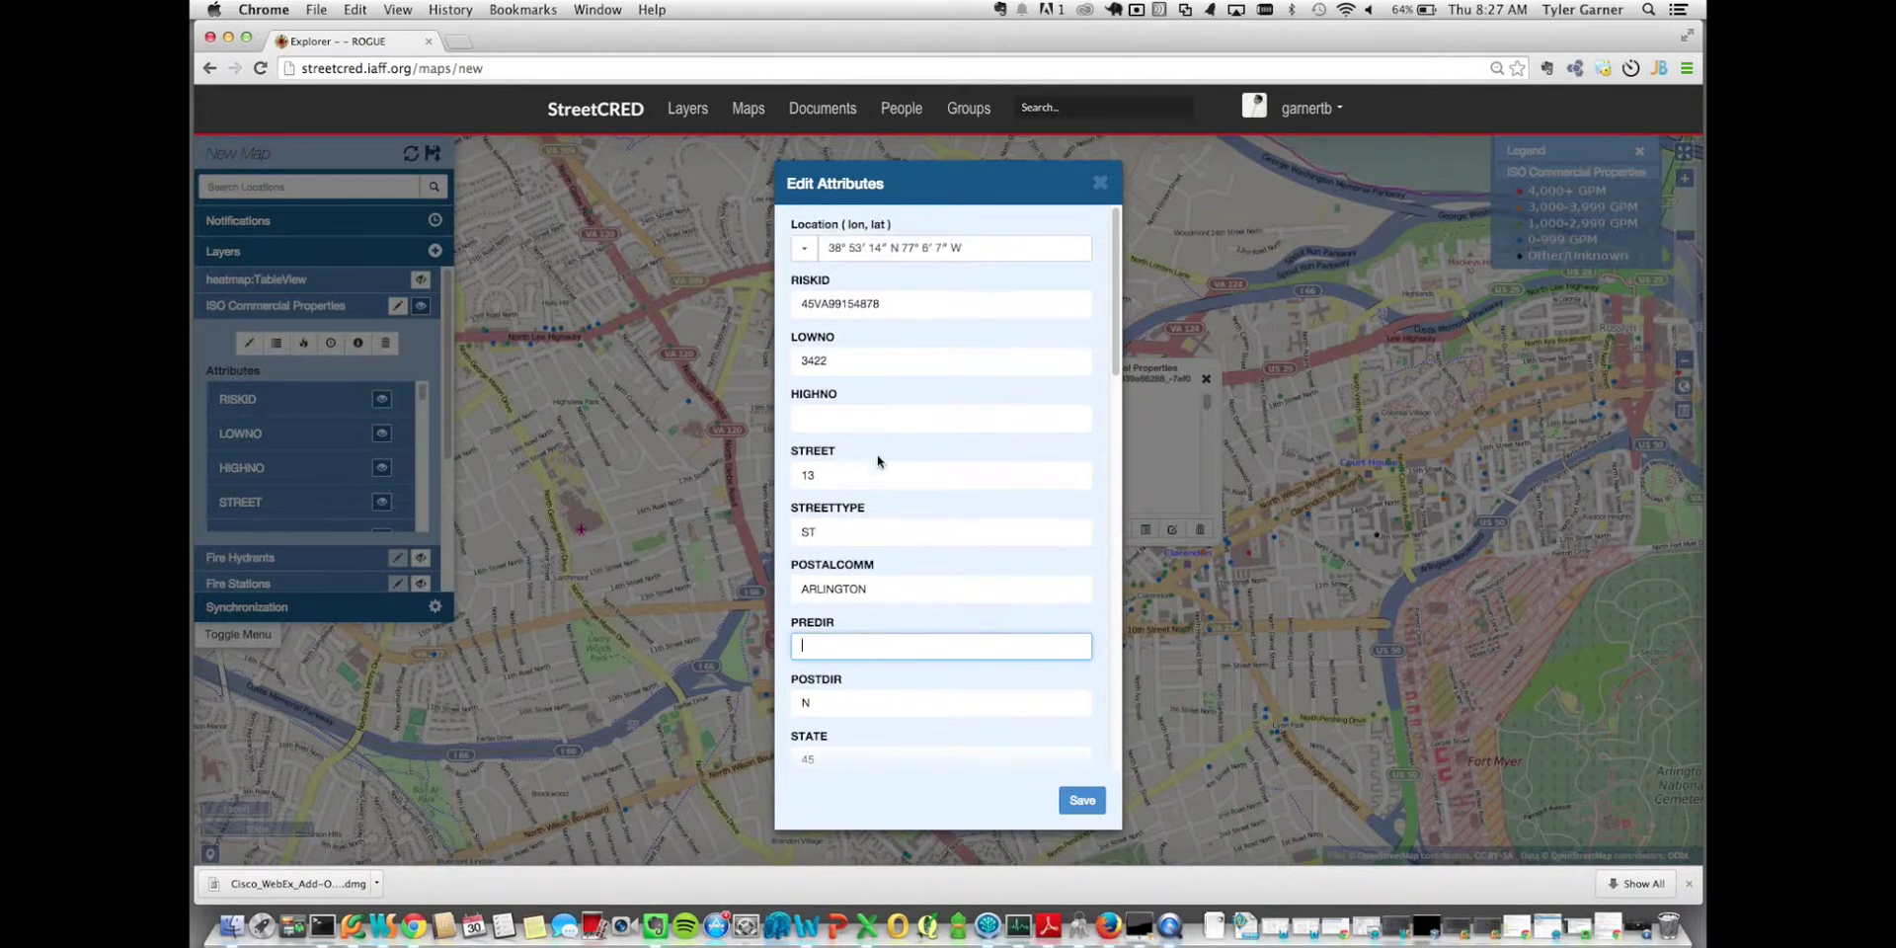
left_click(868, 417)
type("123")
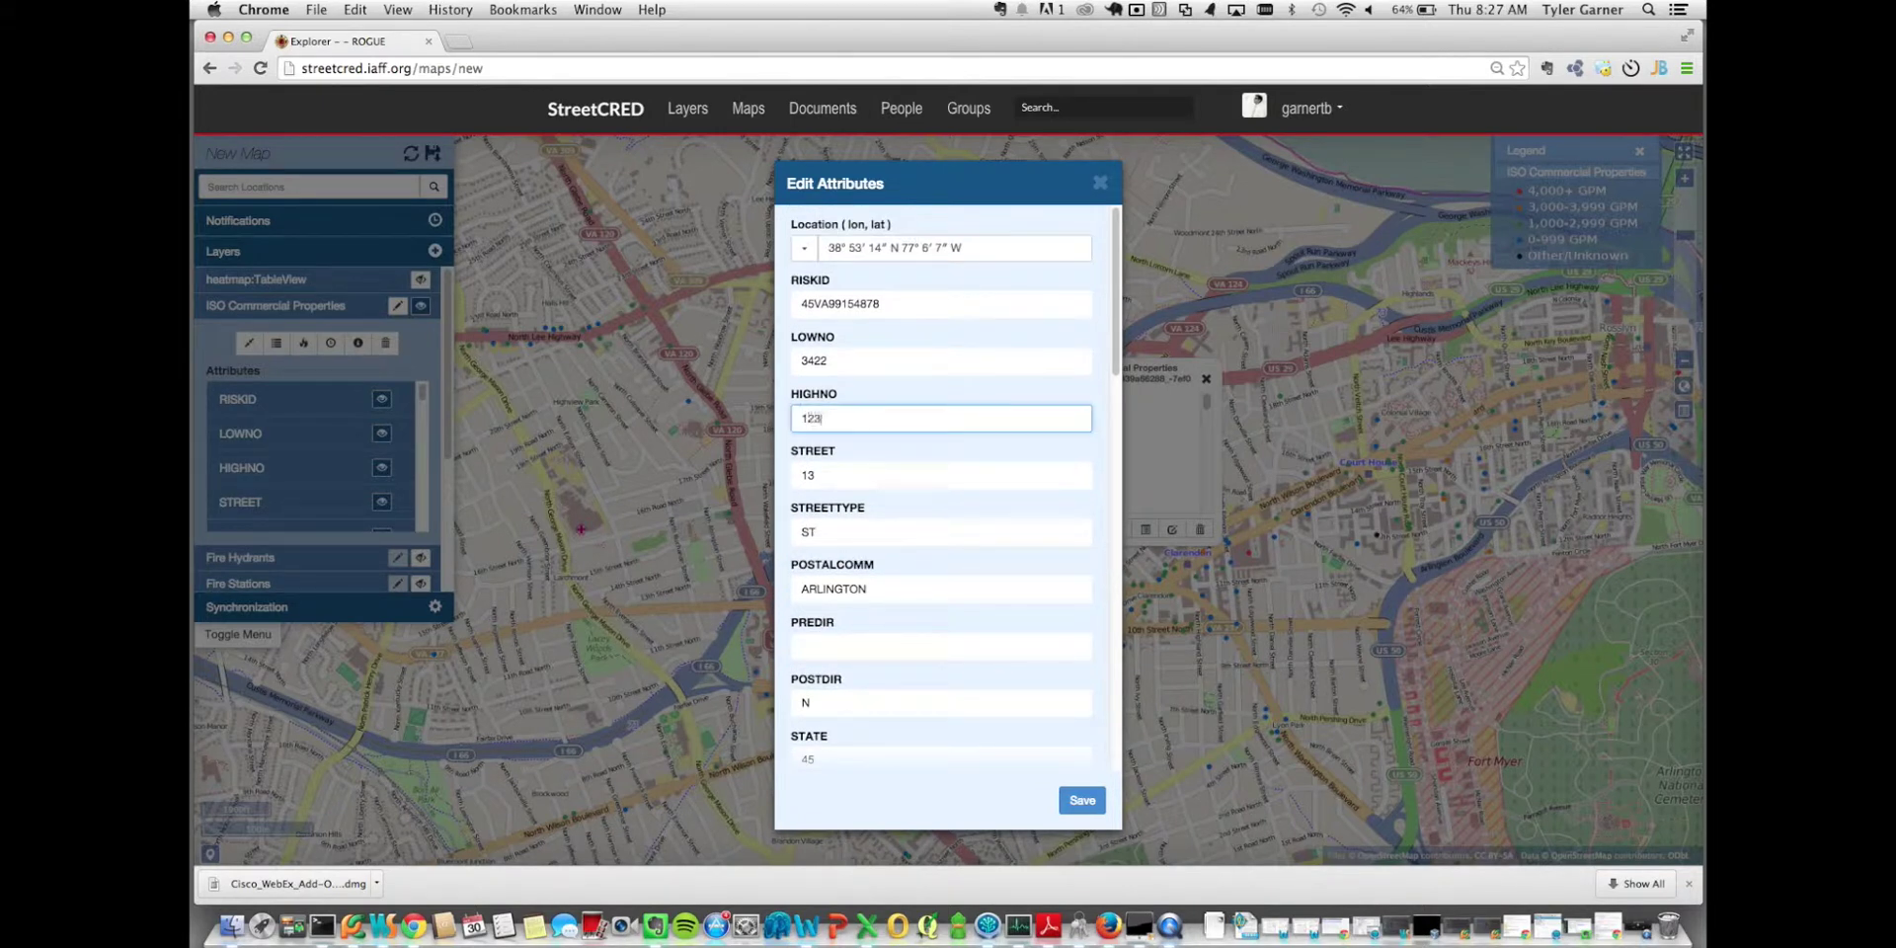
left_click(1082, 799)
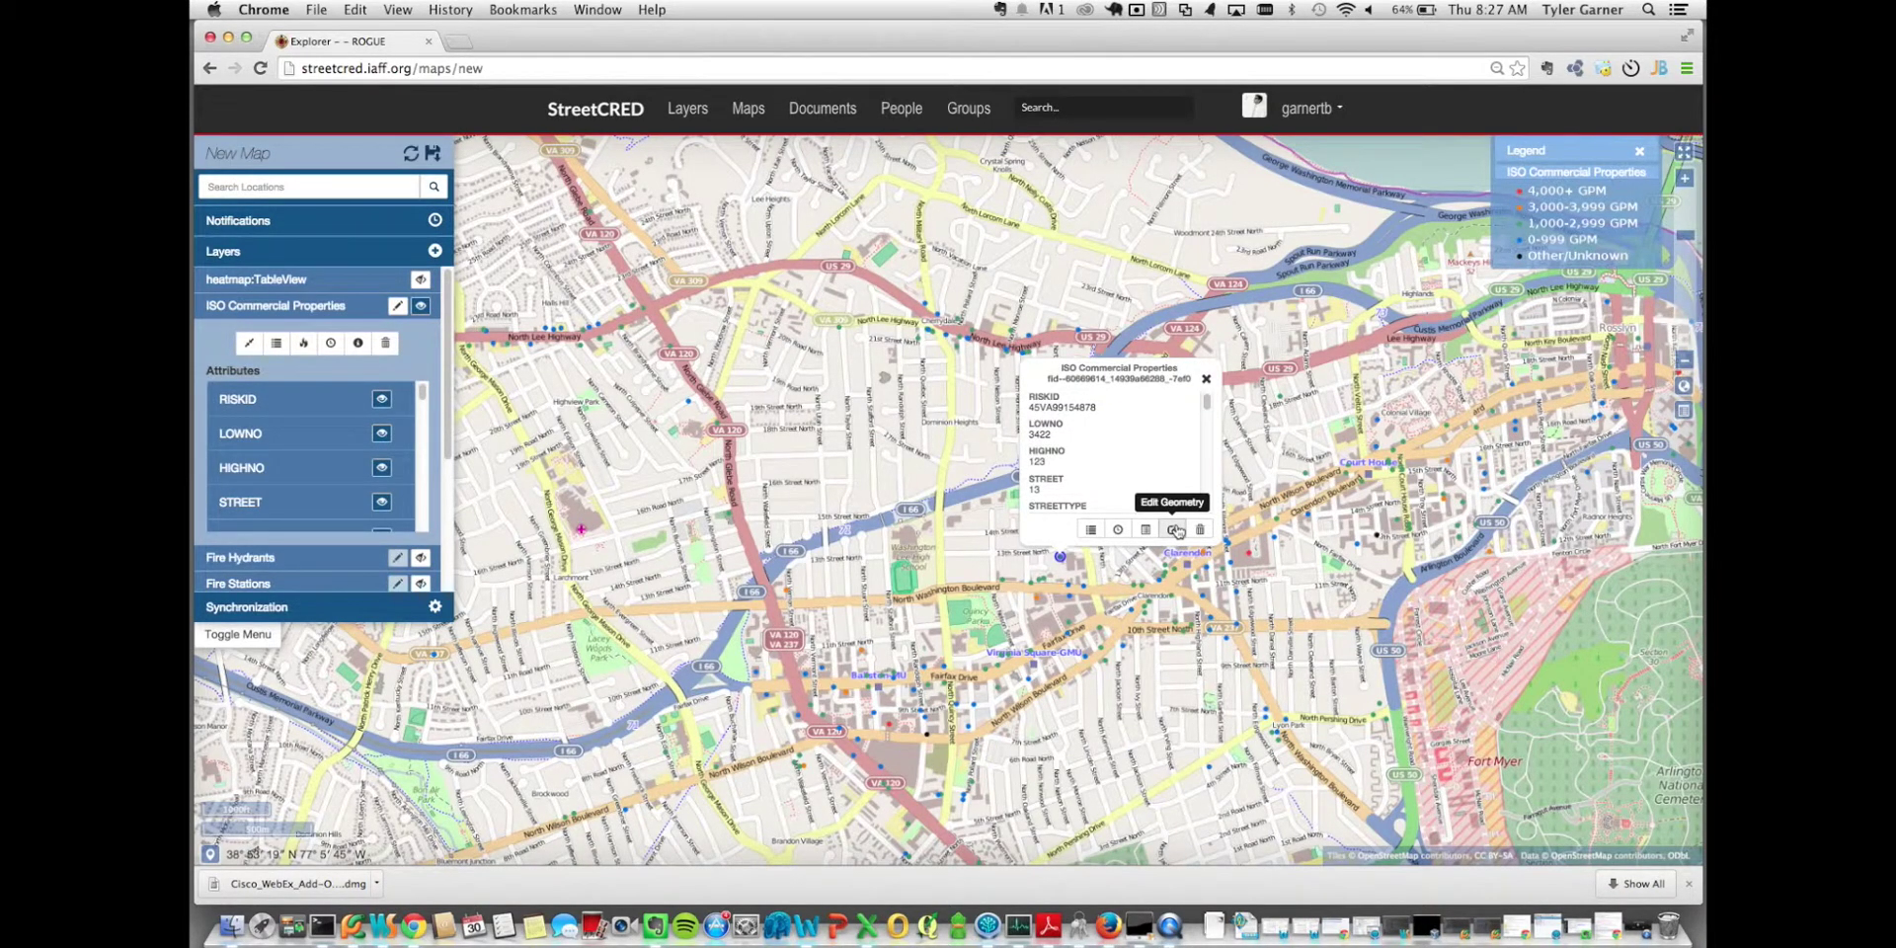
Step: Drag the commercial property point up toward 14th Street North and accept the new geometry
left_click(1173, 529)
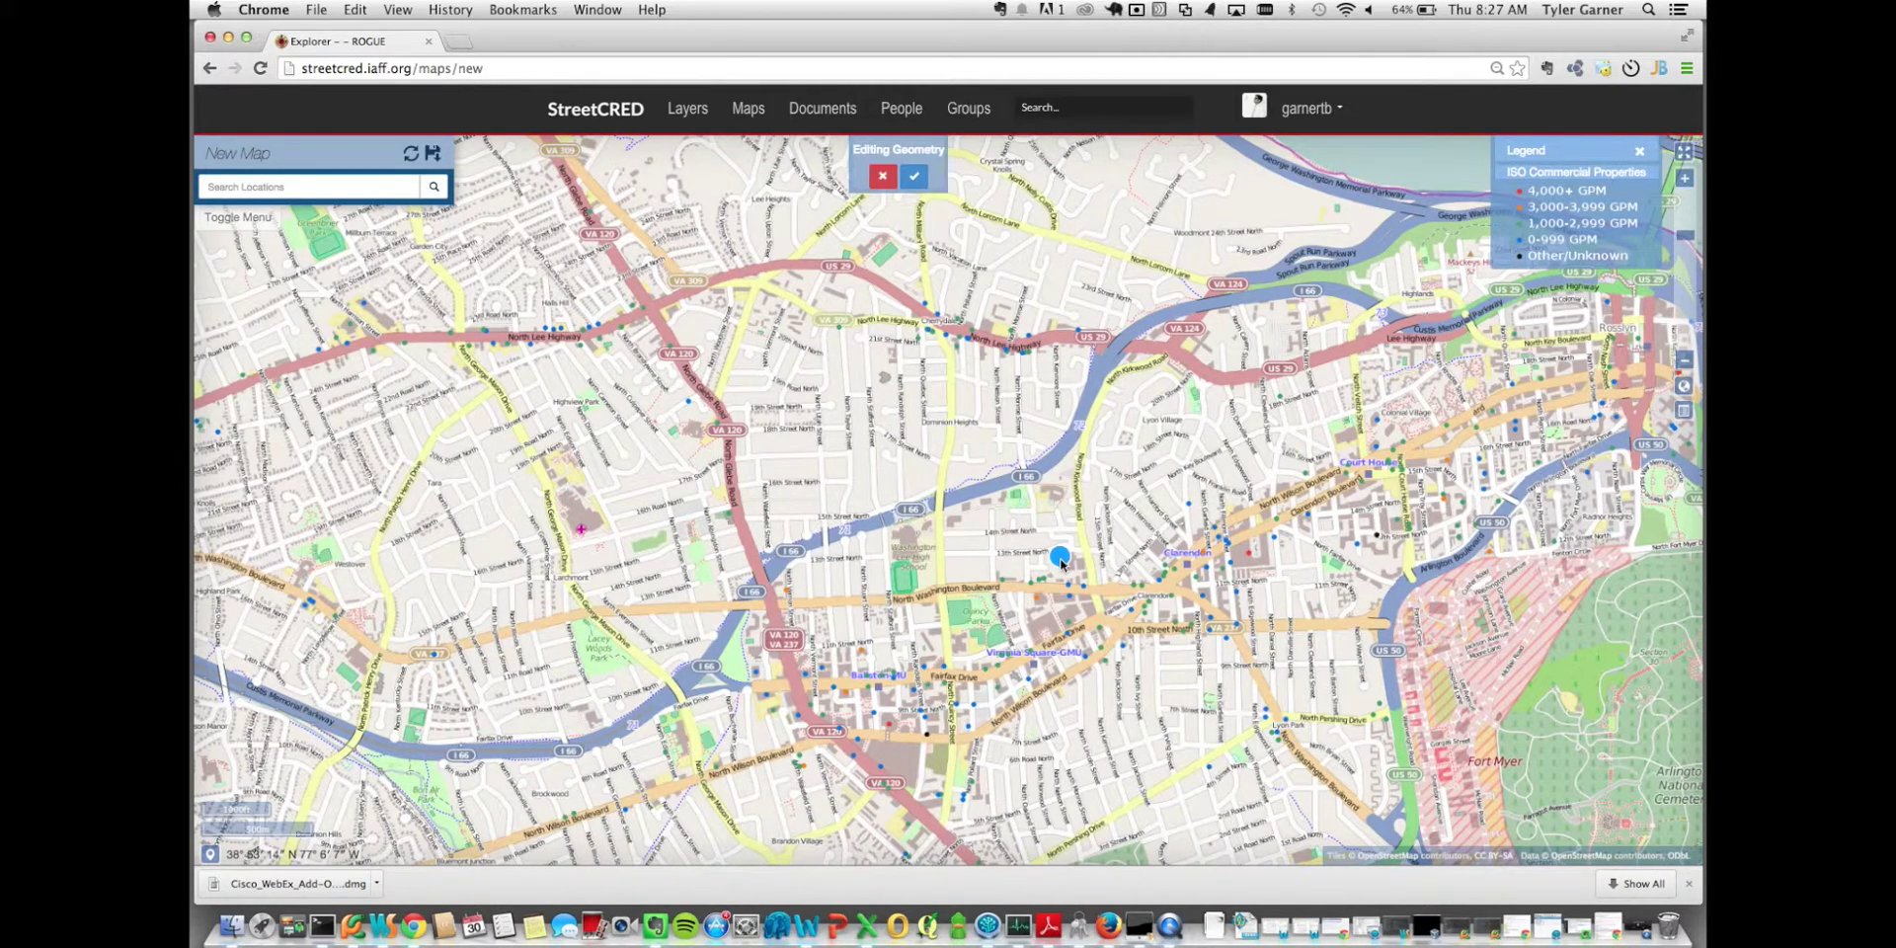
left_click_drag(1061, 563, 1026, 536)
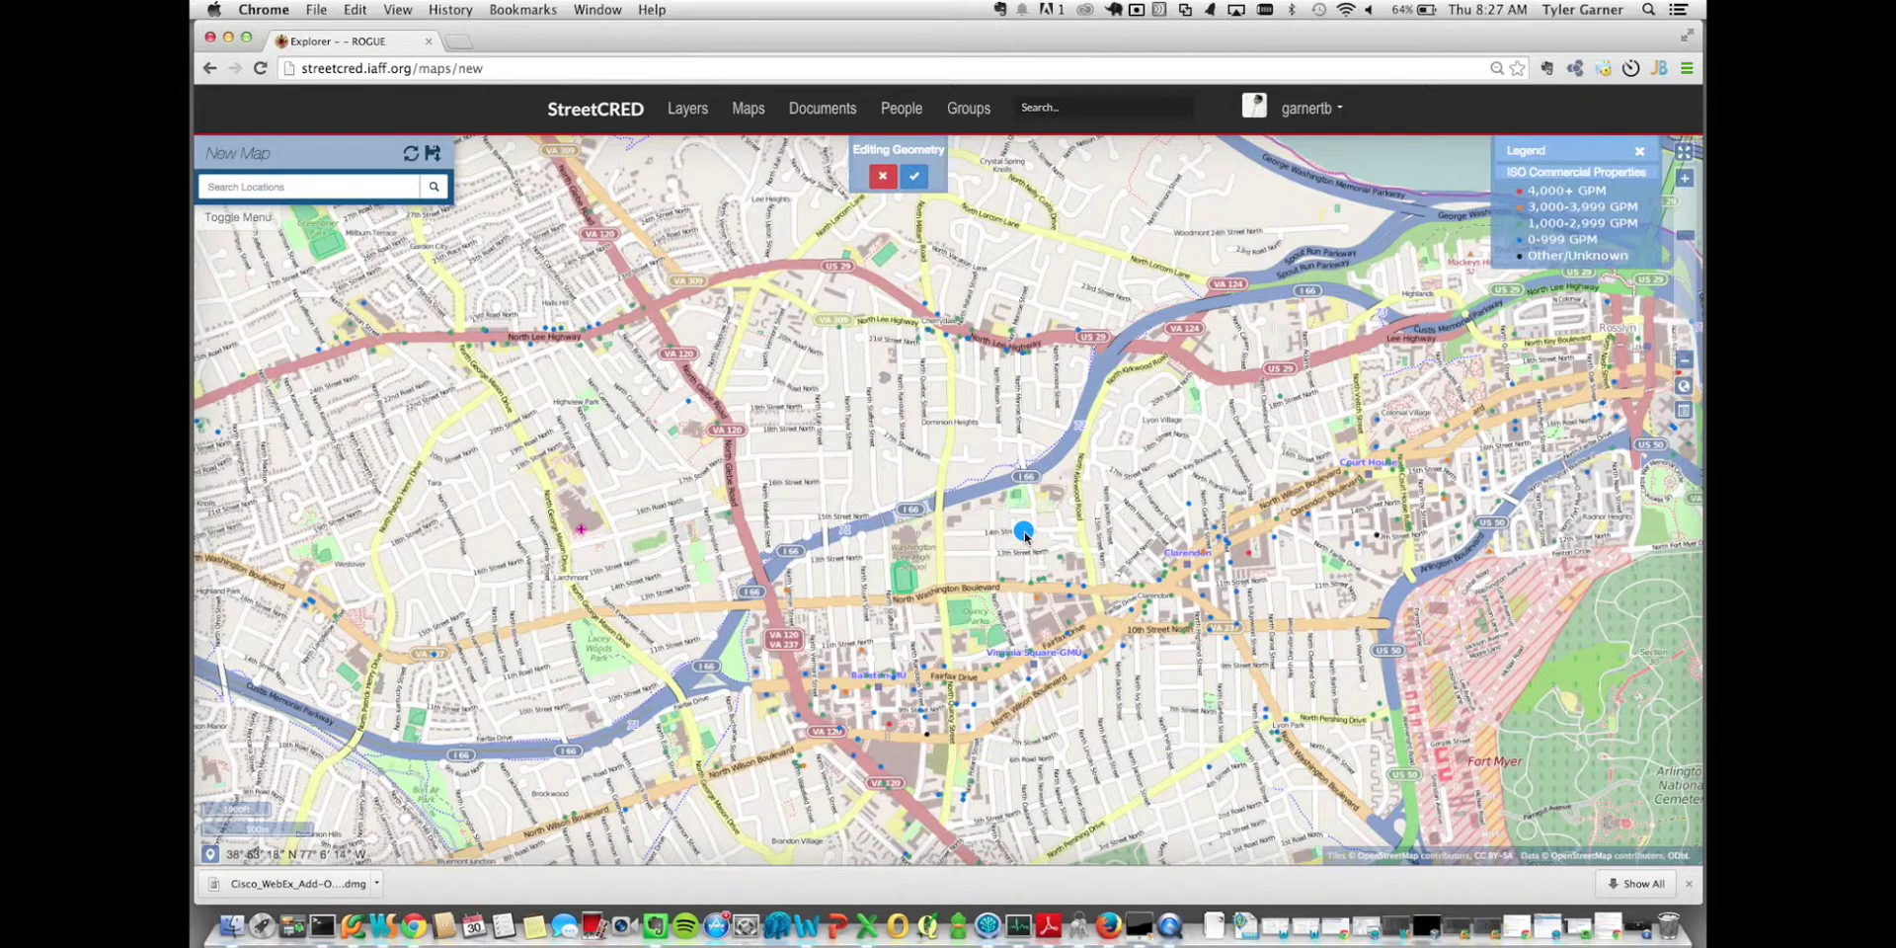
left_click(915, 178)
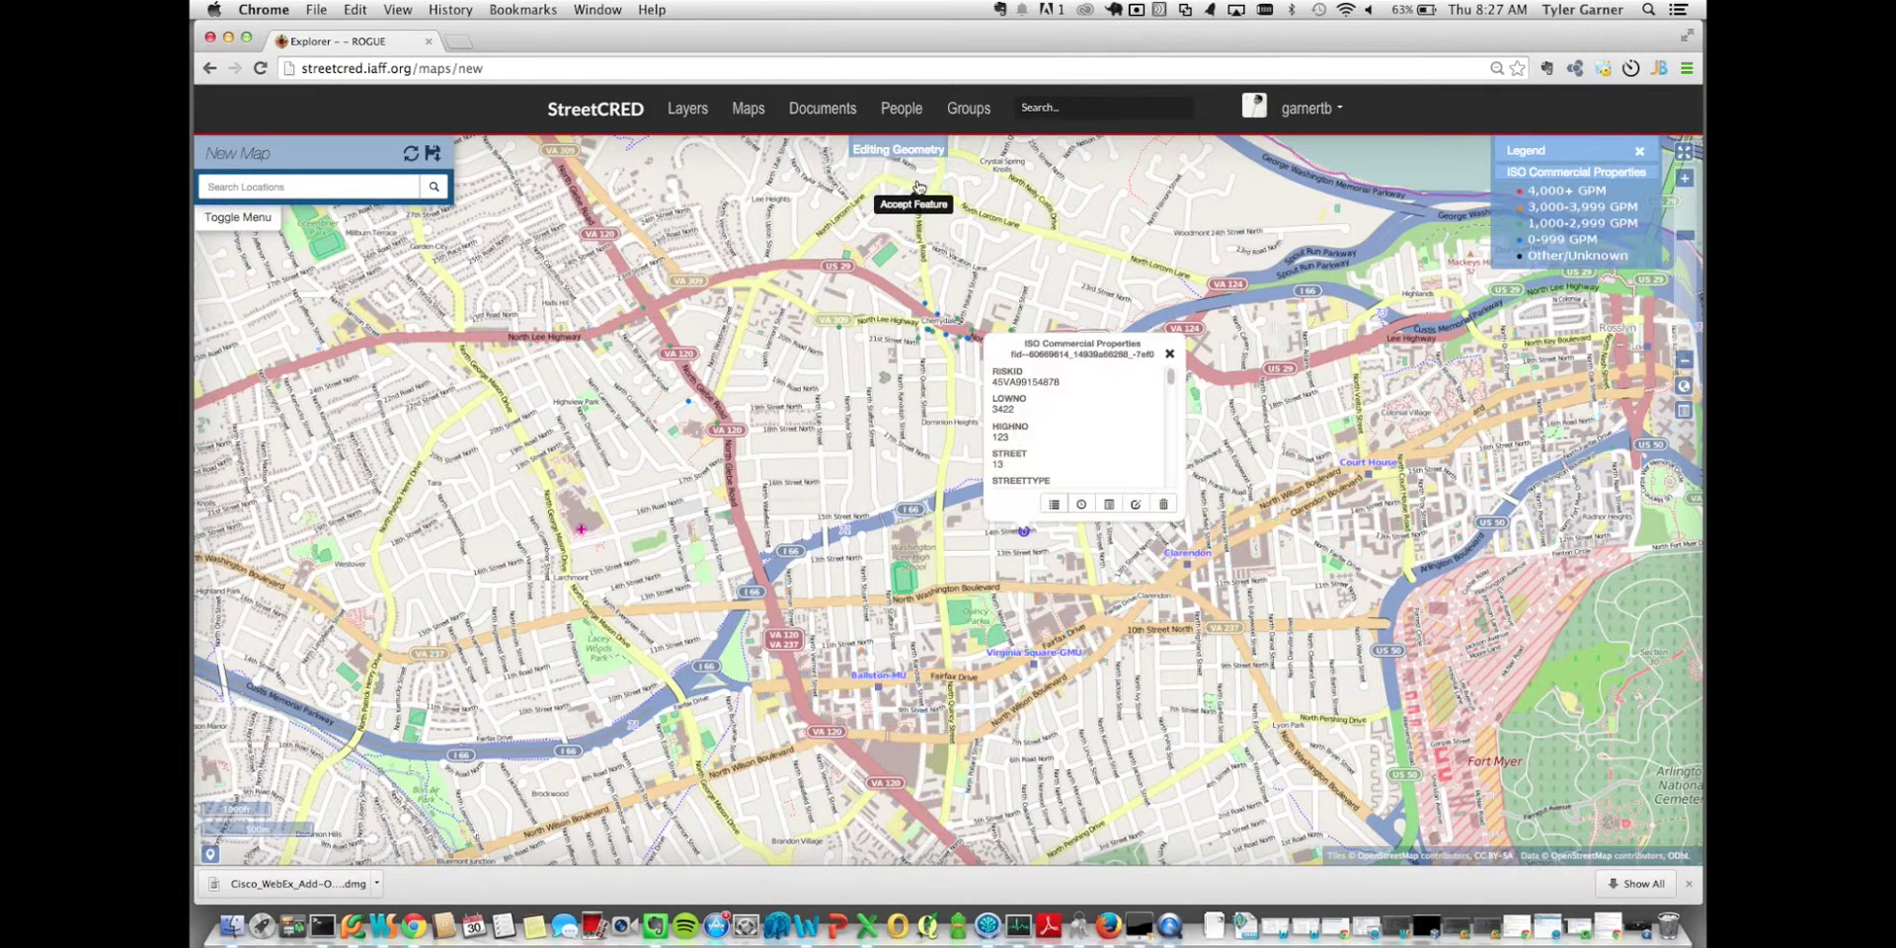
Step: Reopen the property point's popup and display its edit history of commits
left_click(1170, 354)
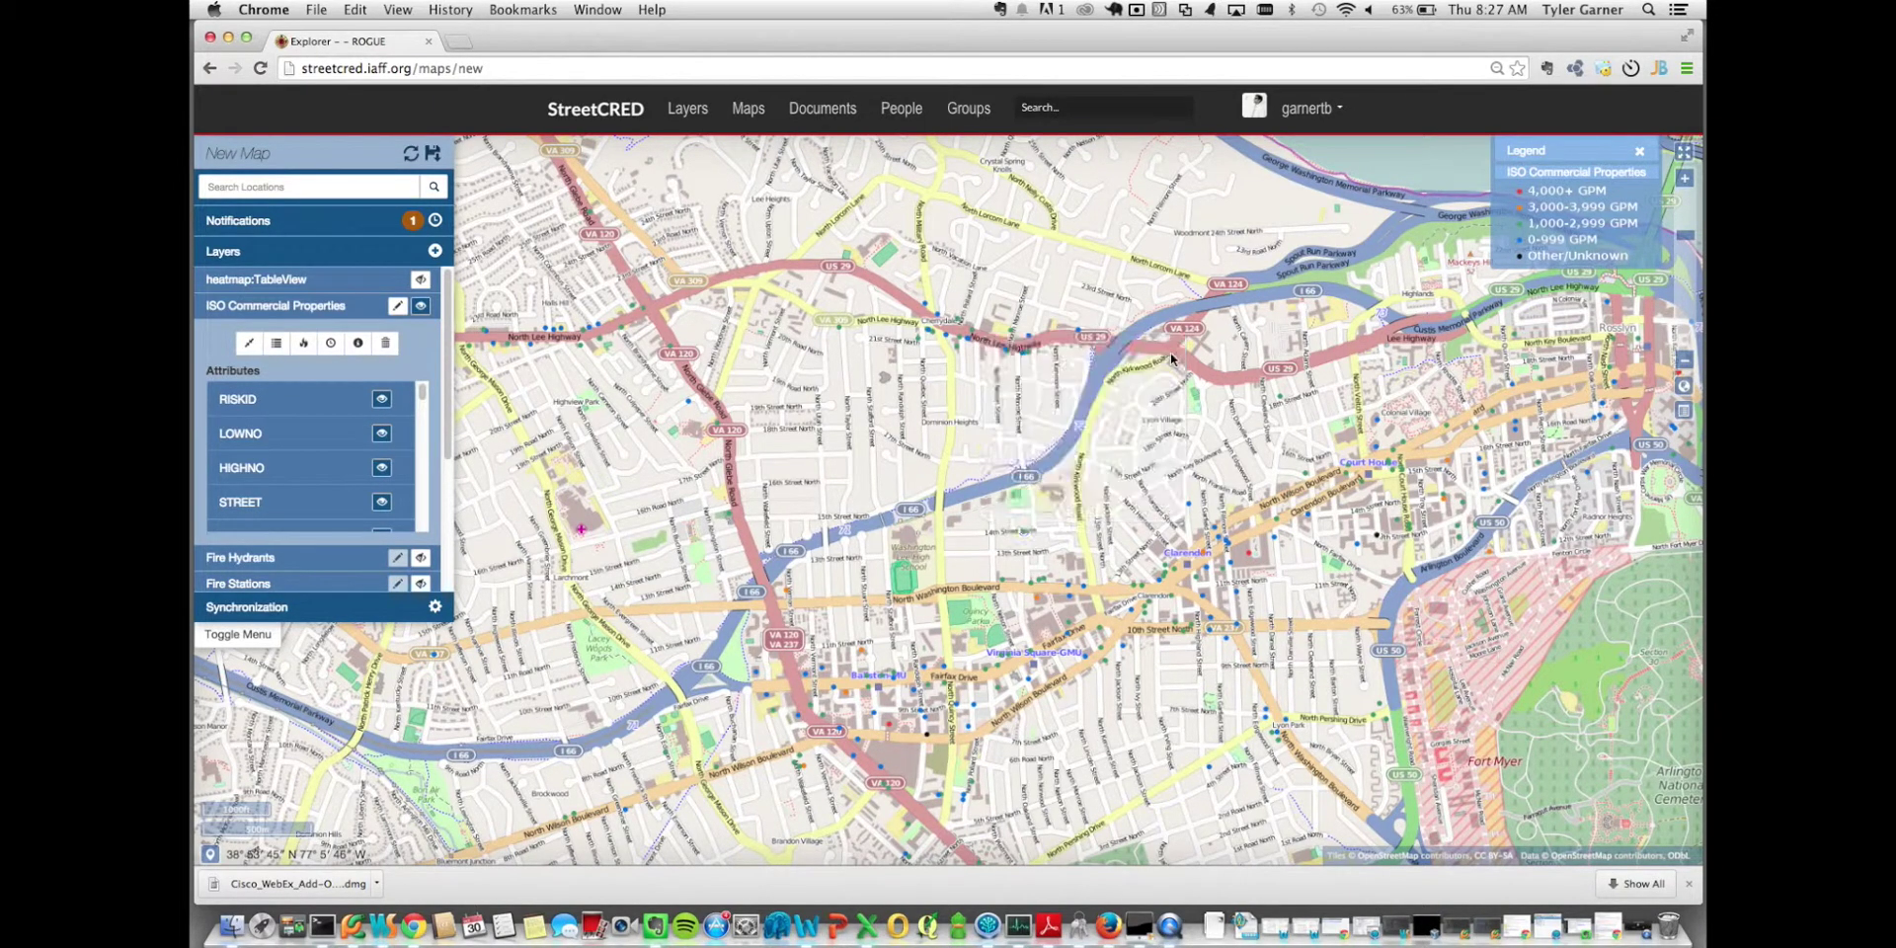
left_click(1024, 532)
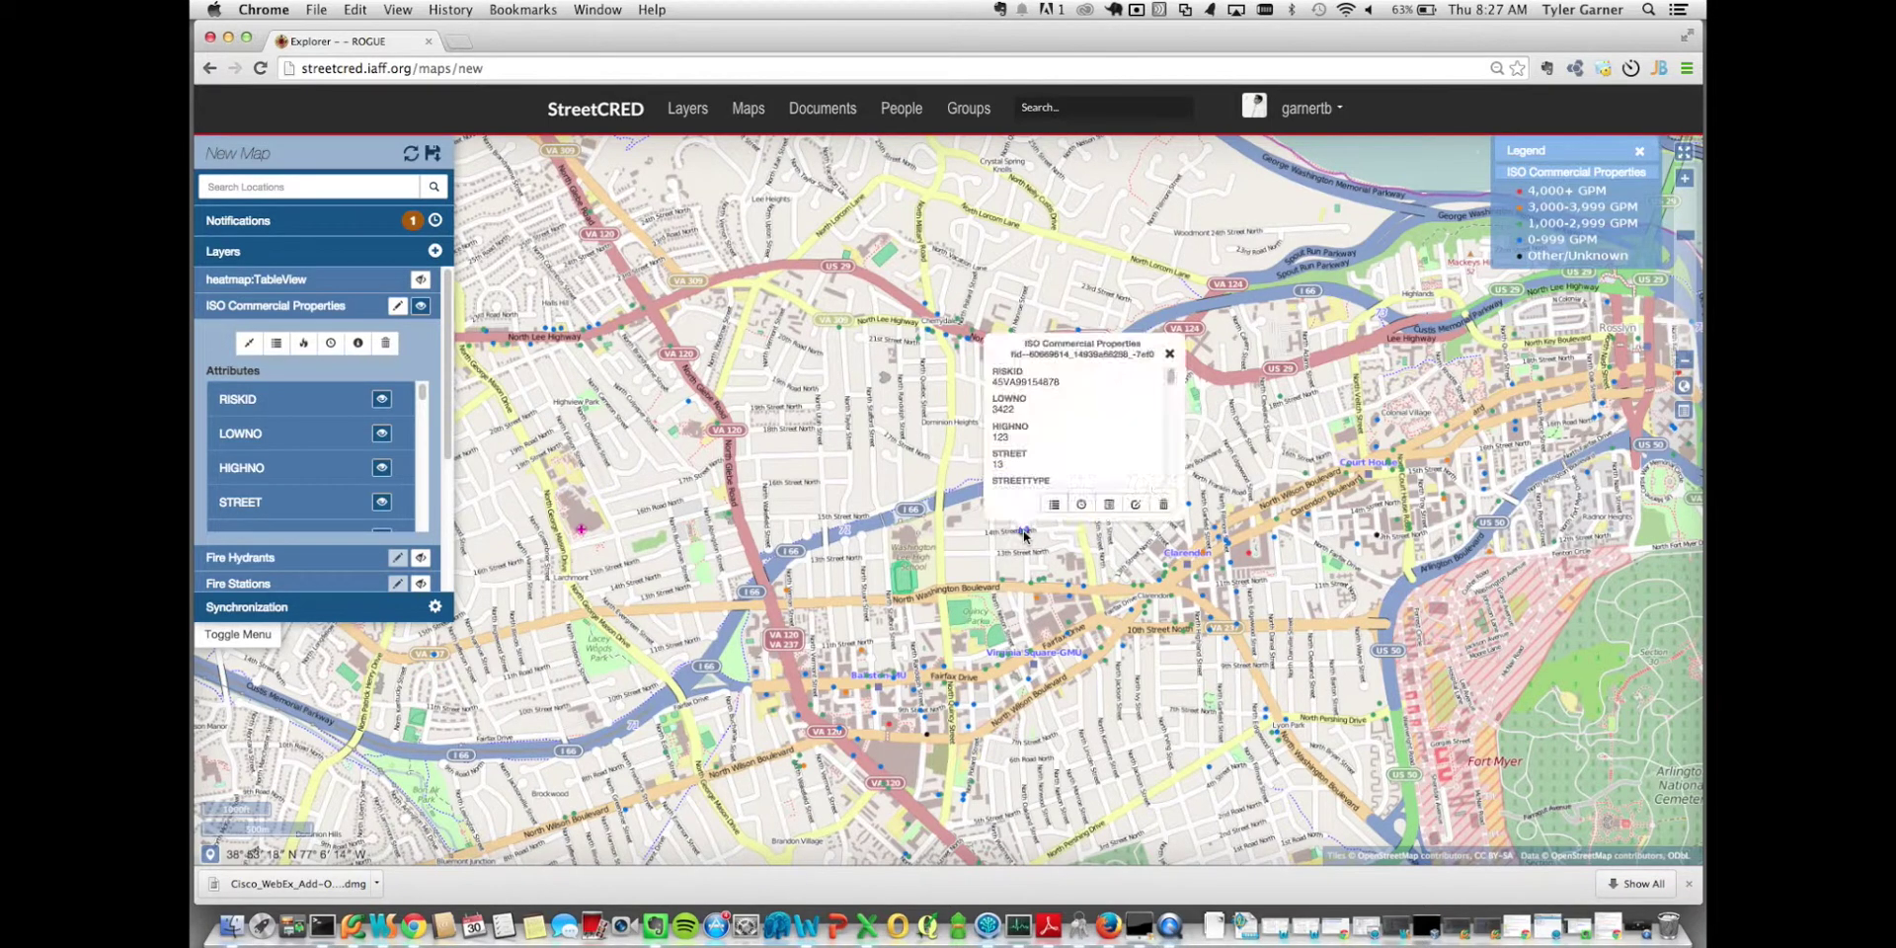
left_click(1082, 506)
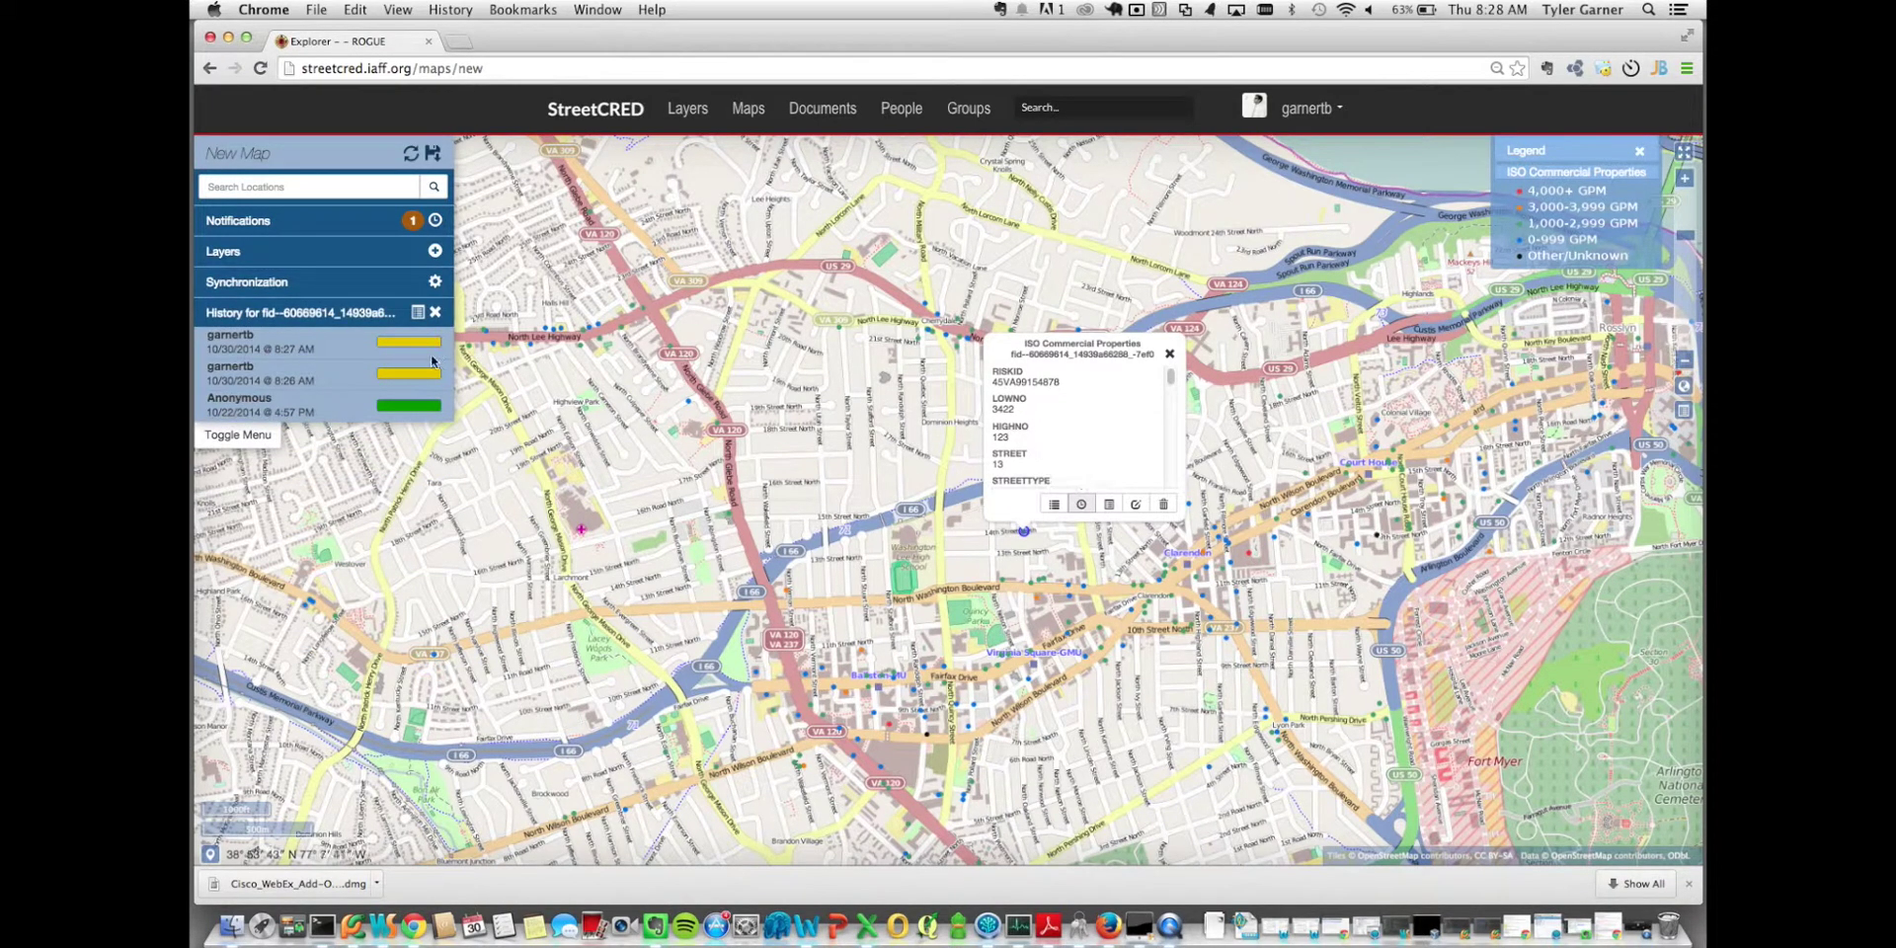
mouse_move(397, 417)
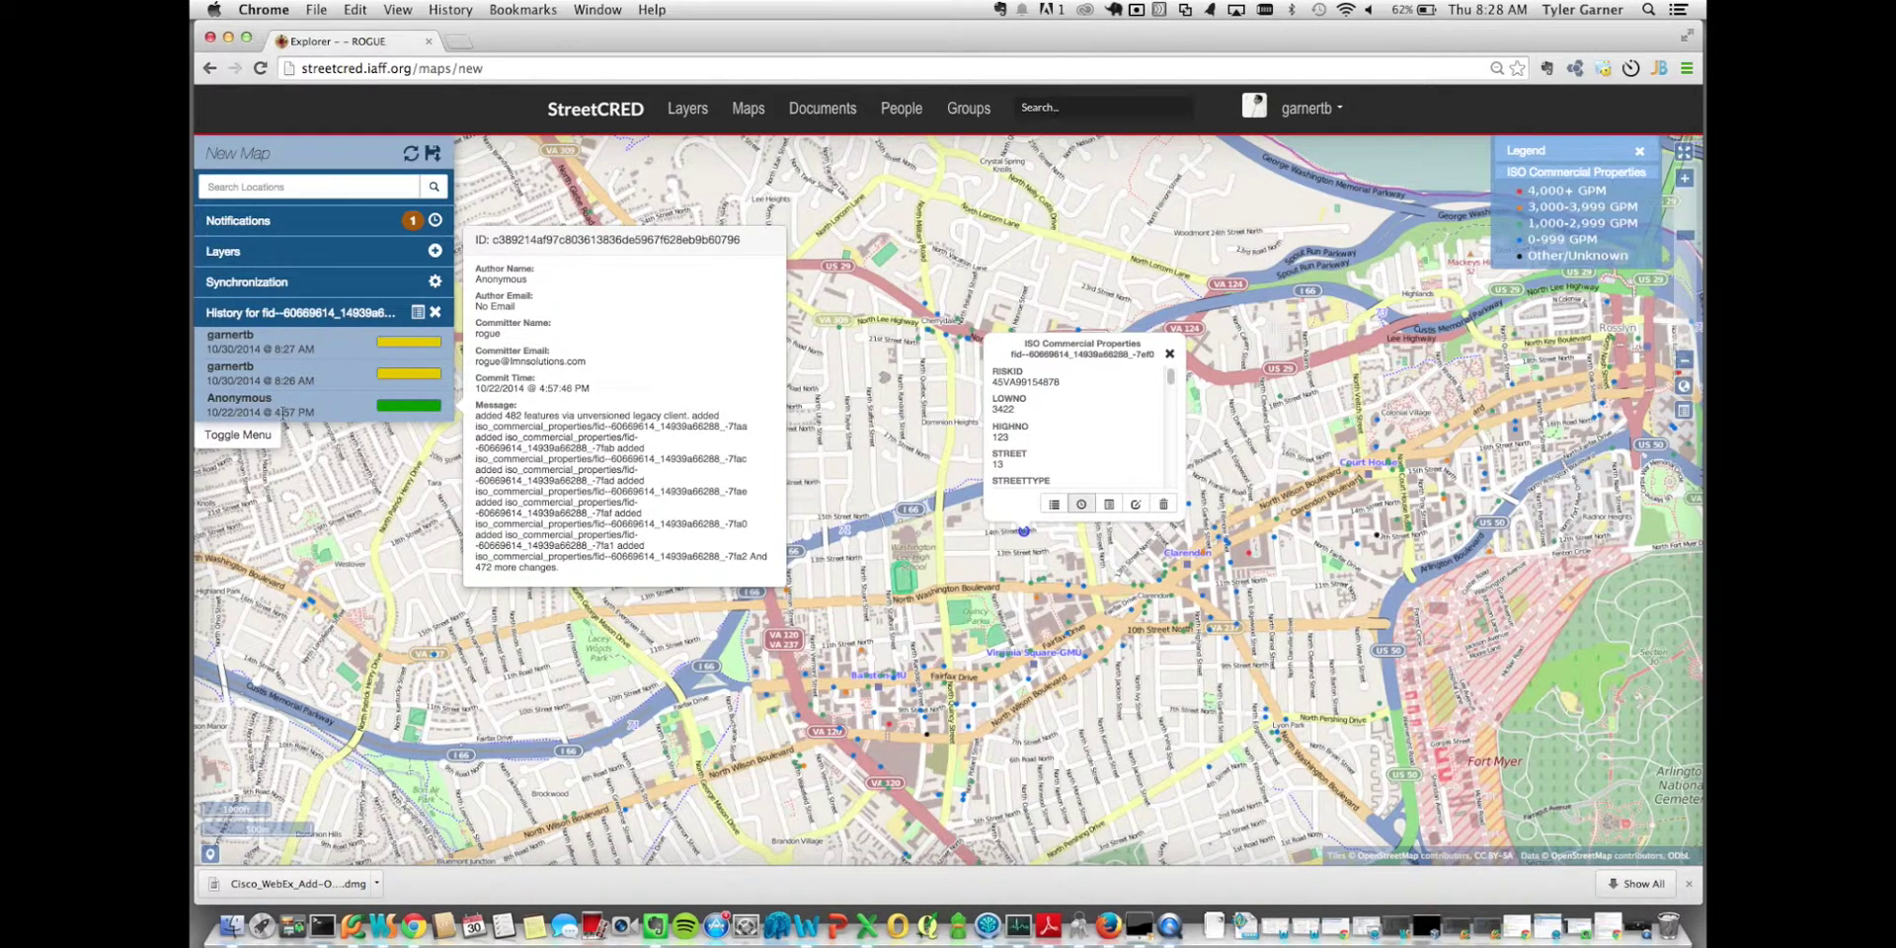
mouse_move(325, 393)
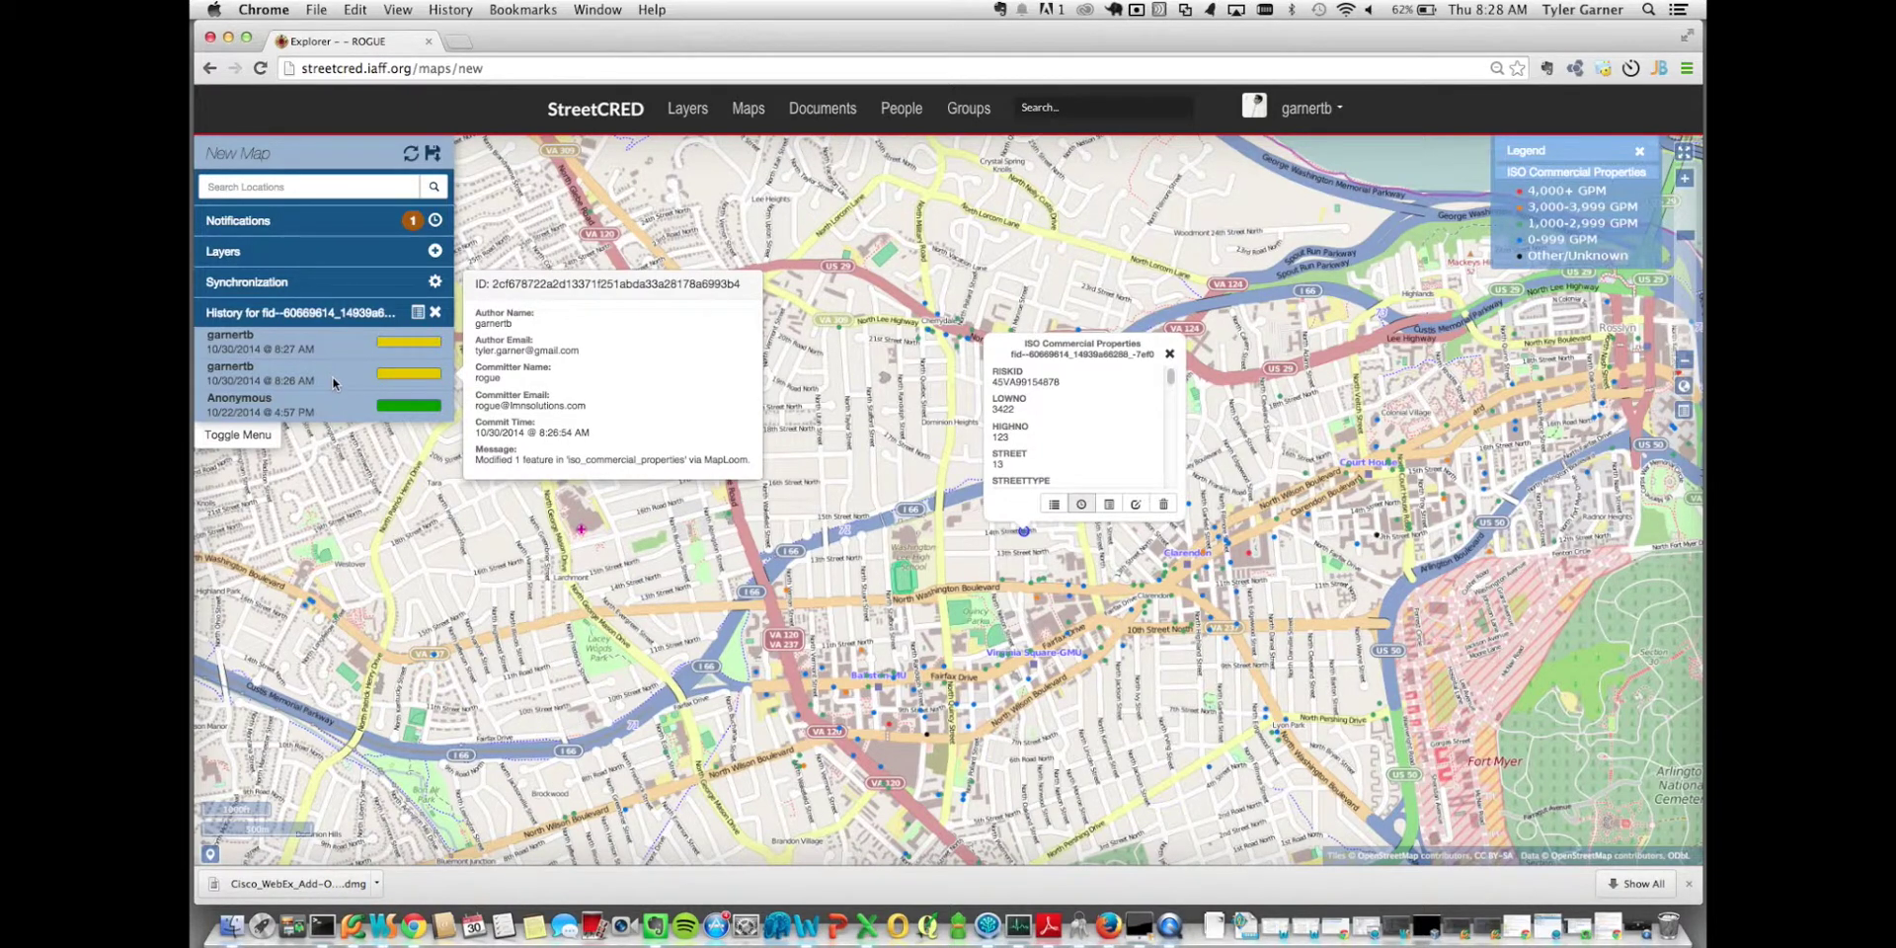
left_click(333, 383)
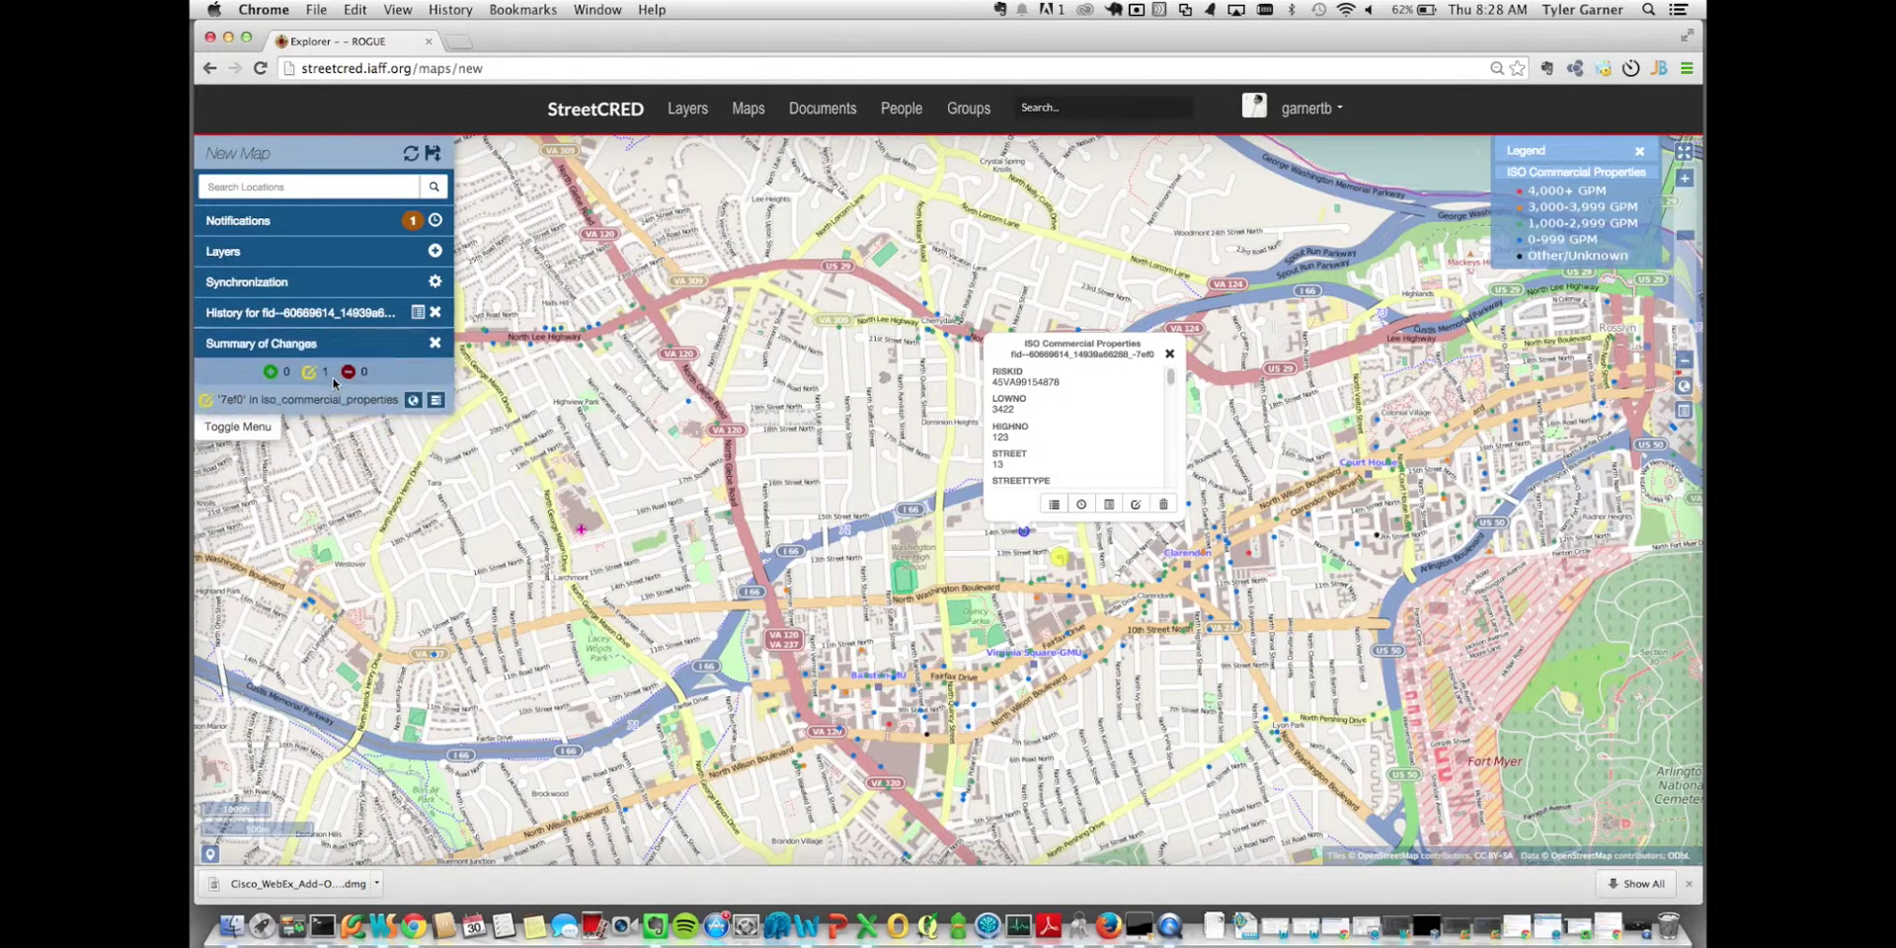
left_click(437, 400)
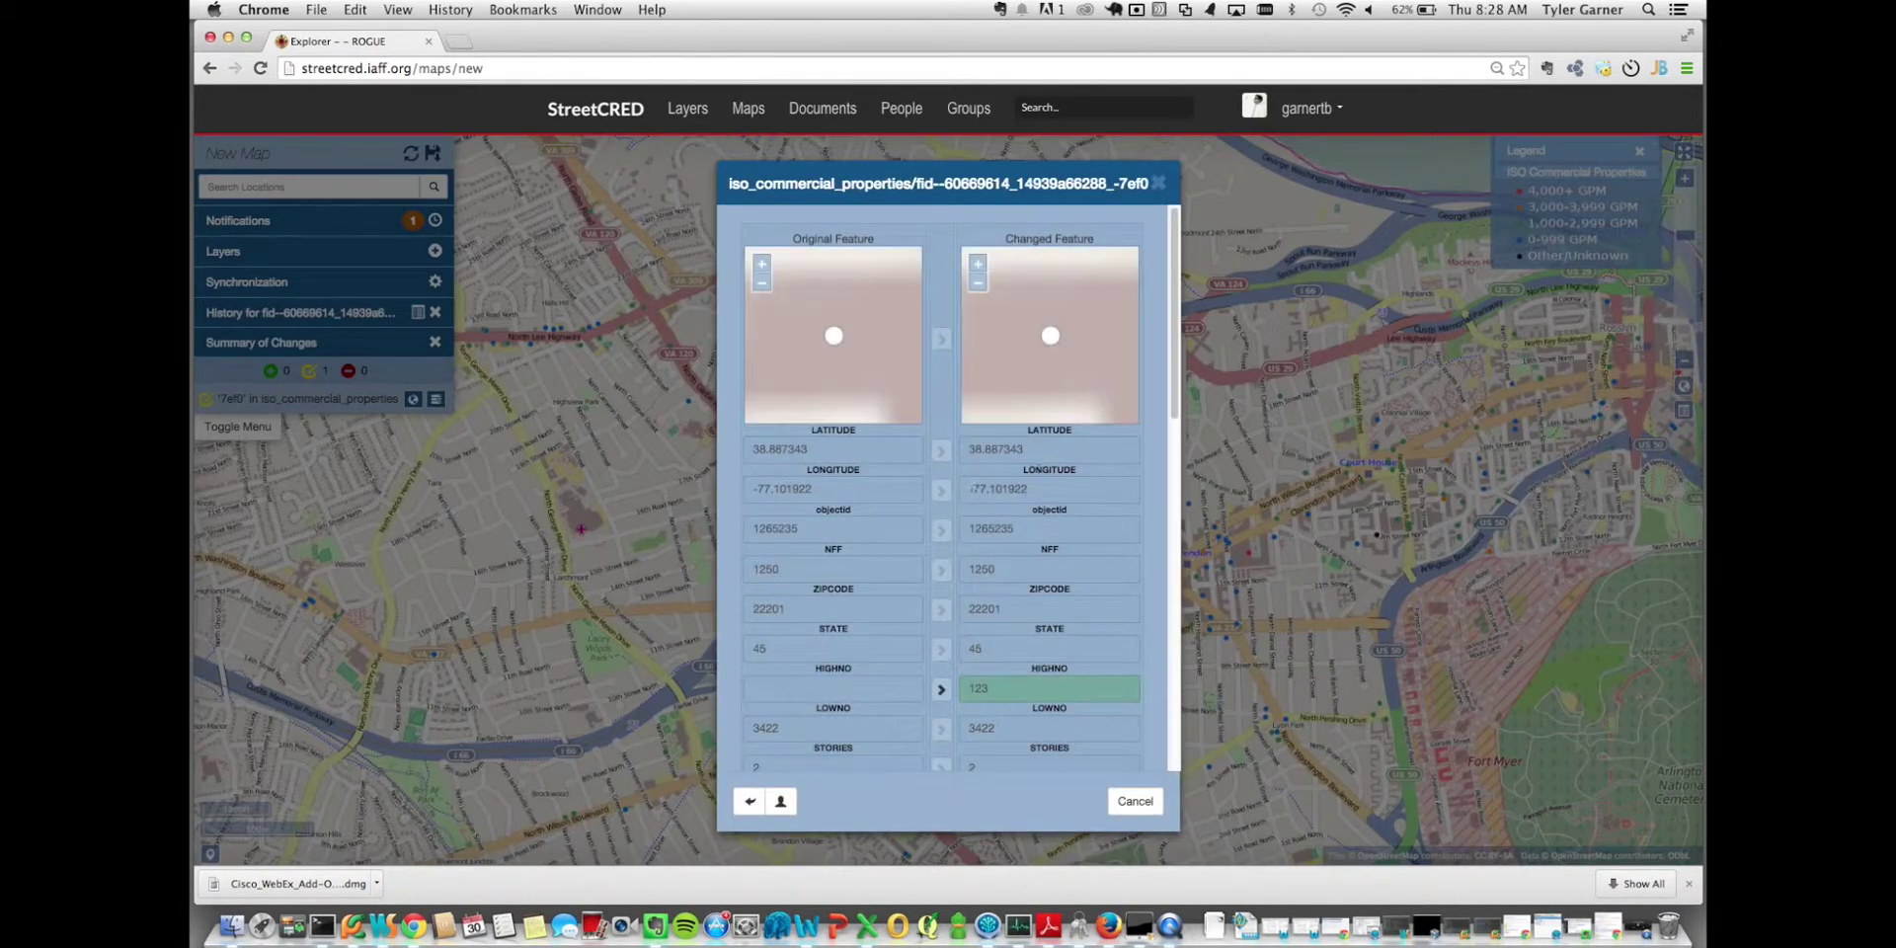
scroll(1040, 474, "down", 5)
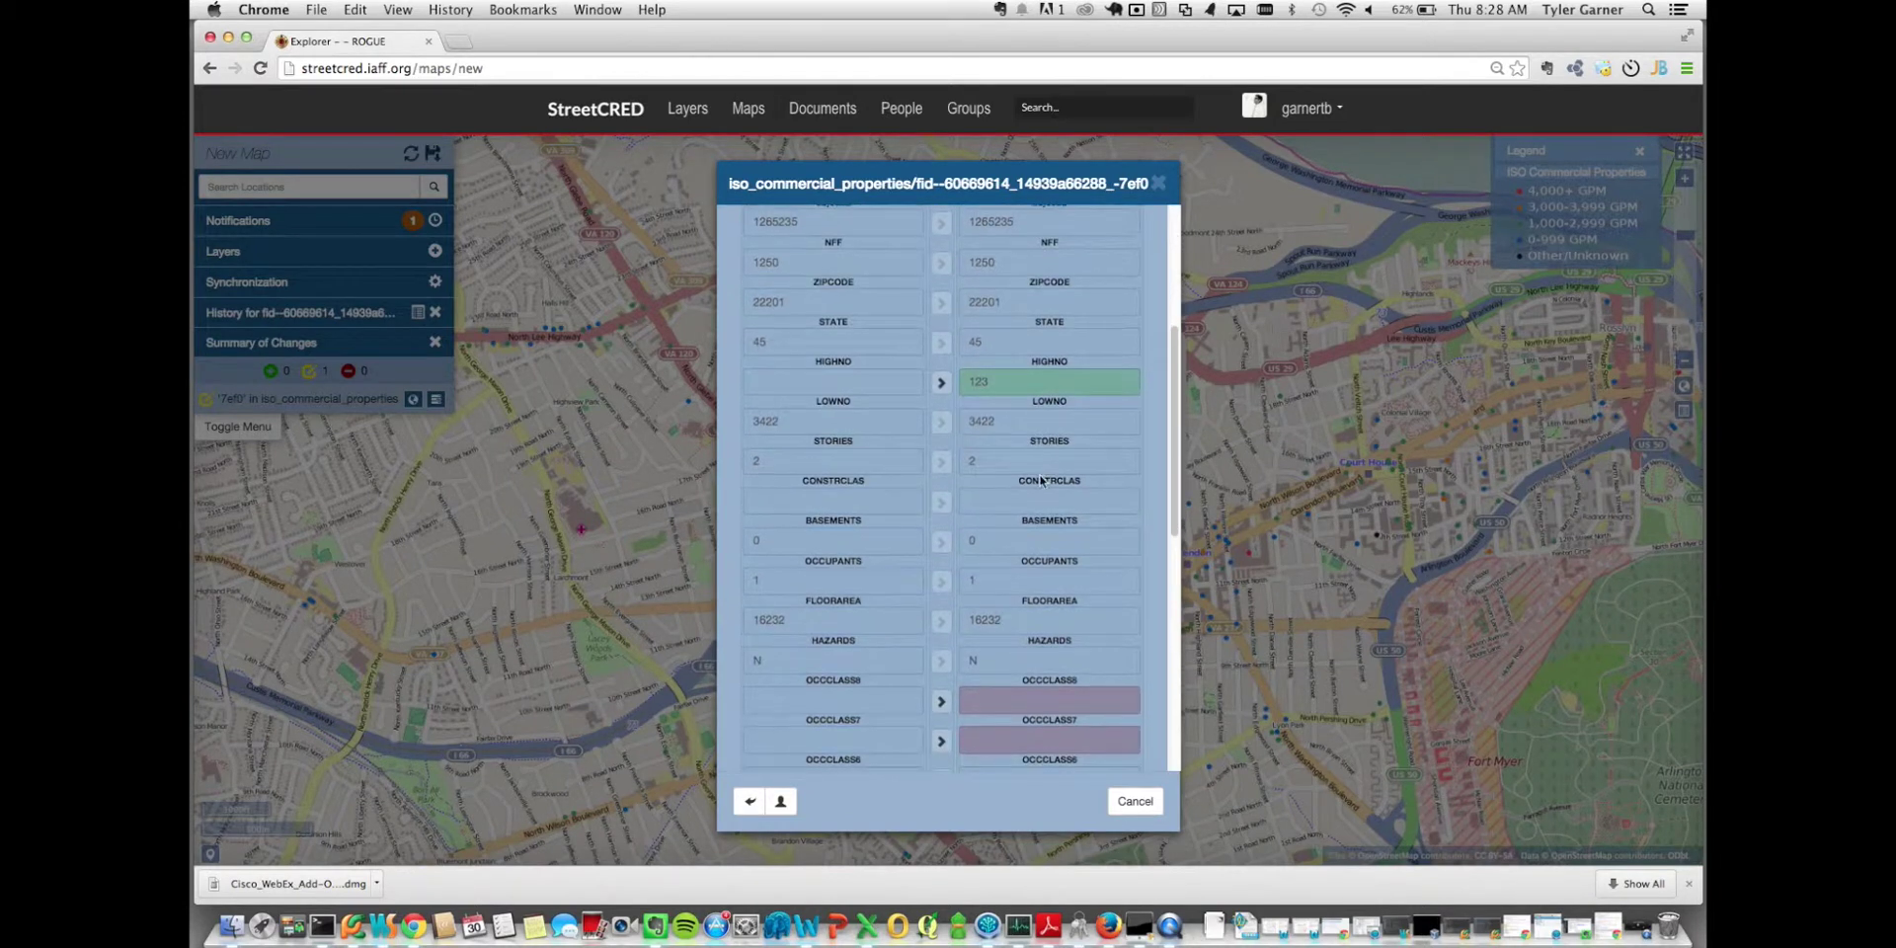
scroll(1040, 474, "up", 2)
scroll(1040, 478, "up", 4)
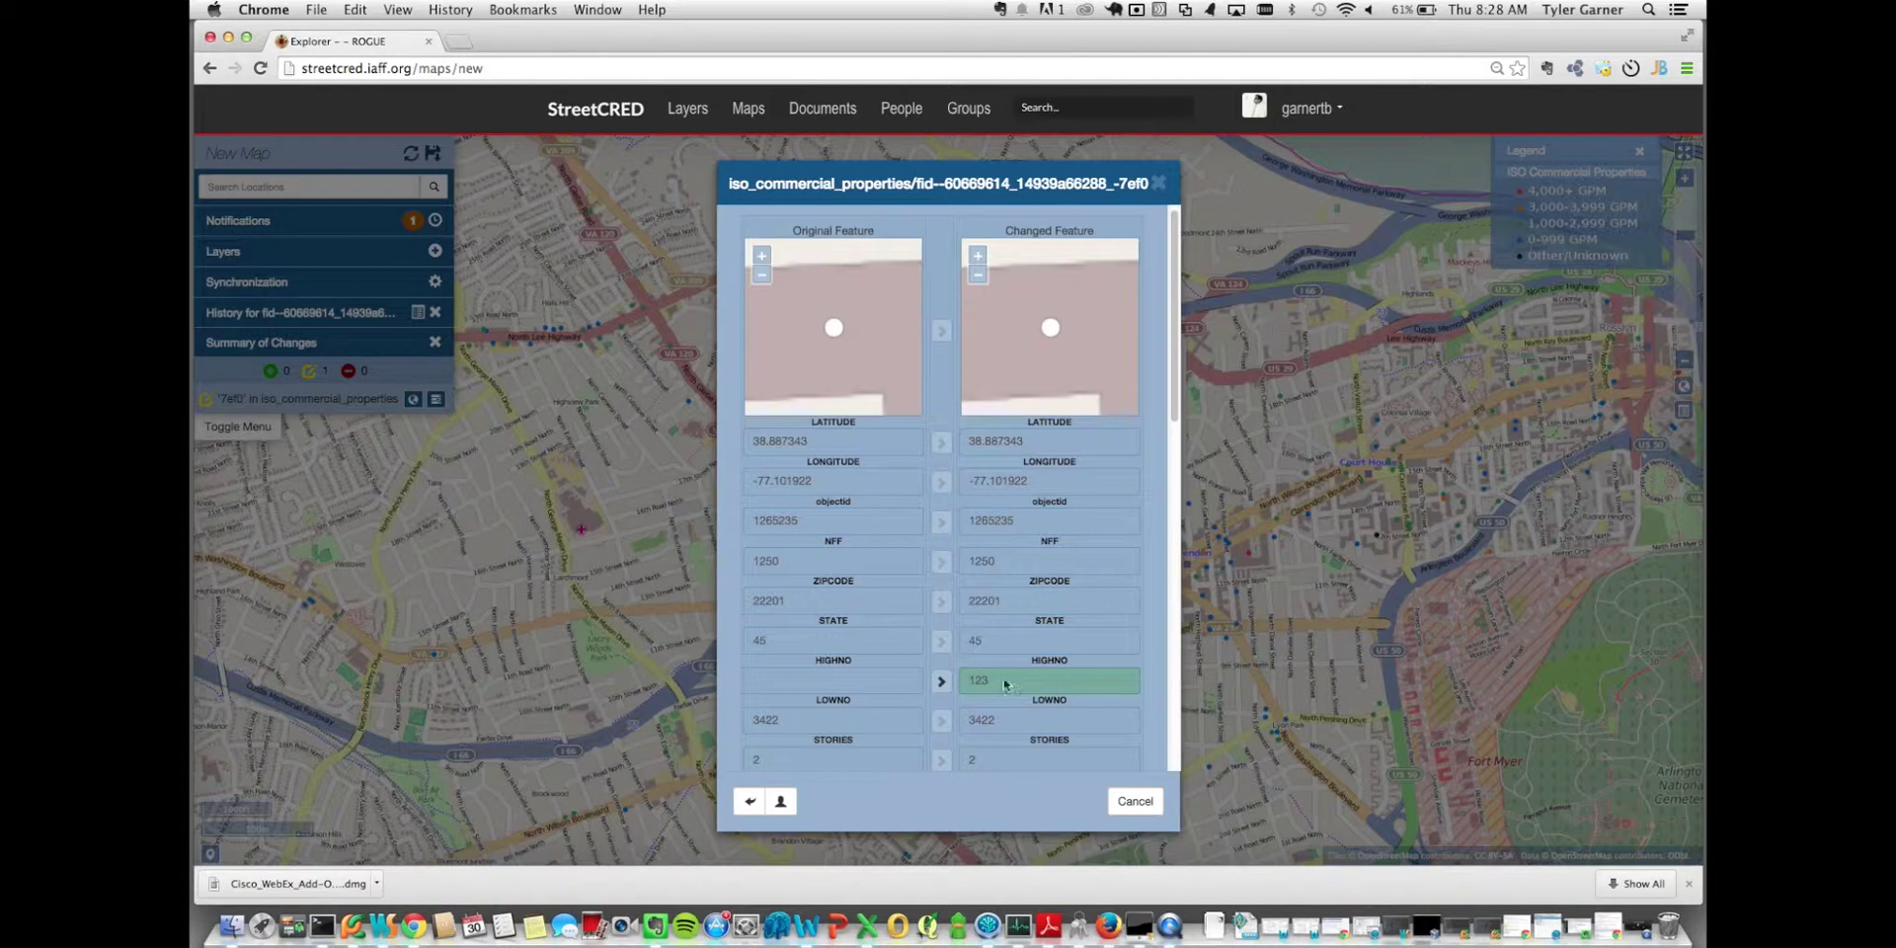
left_click(781, 804)
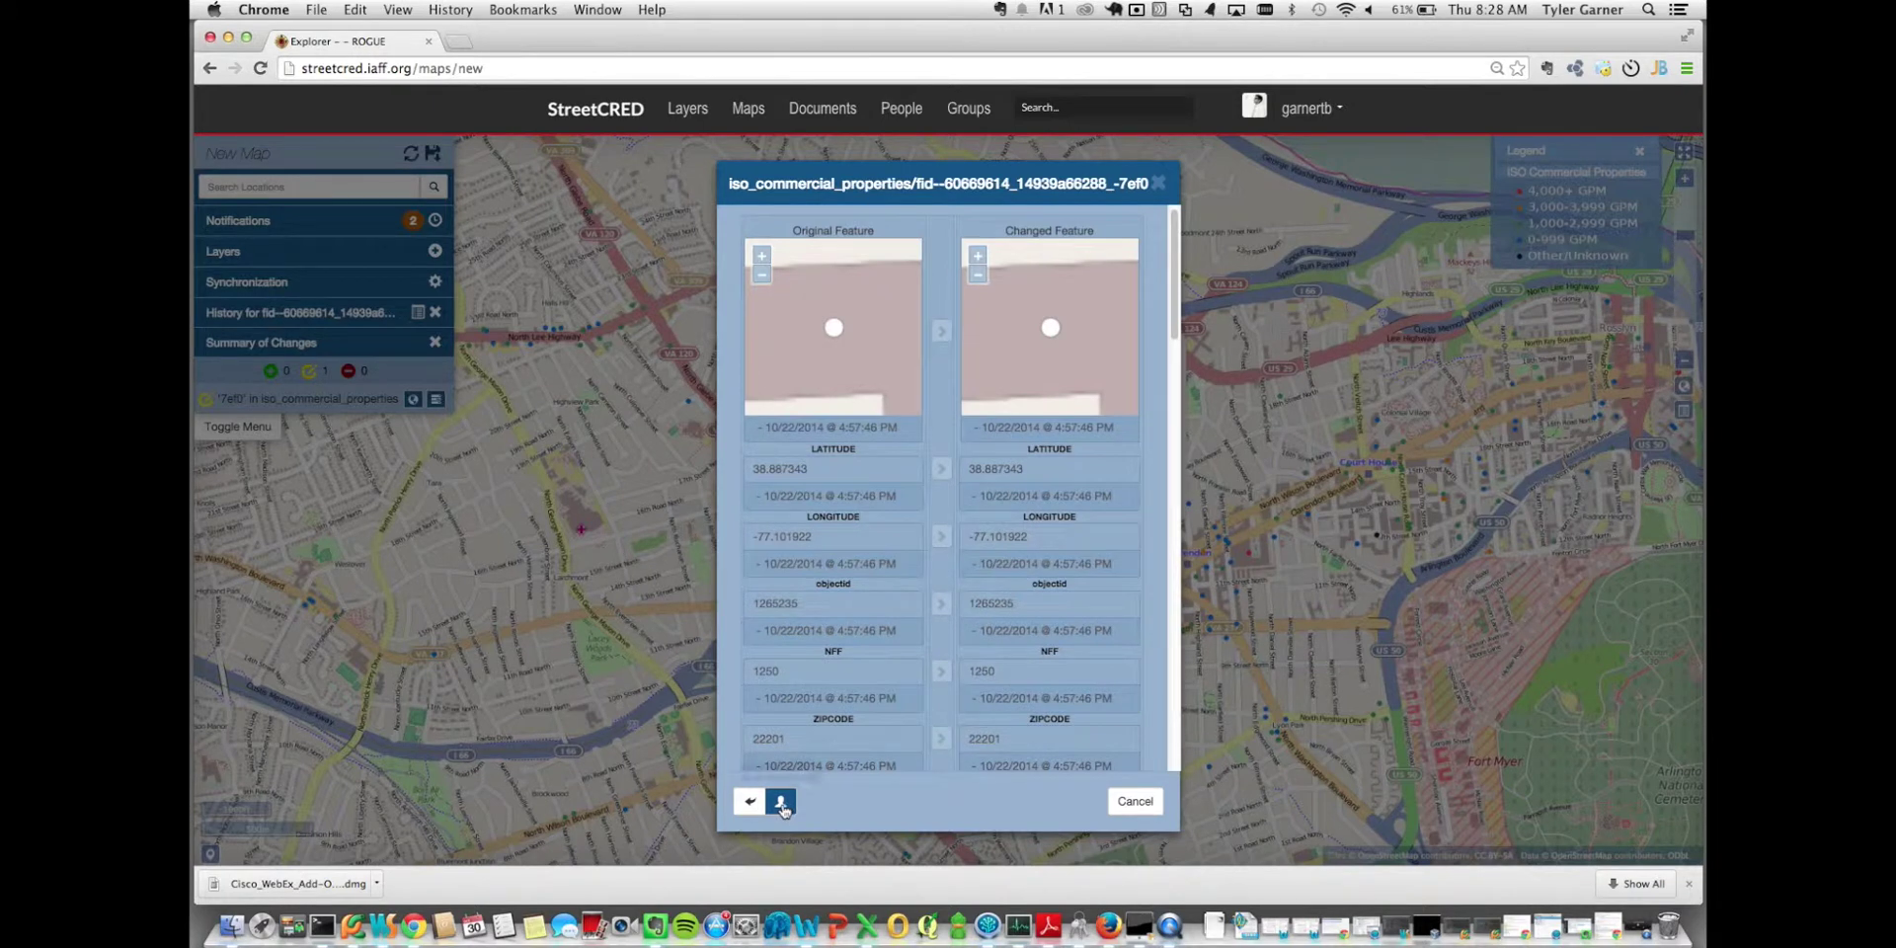
mouse_move(871, 600)
scroll(871, 601, "down", 3)
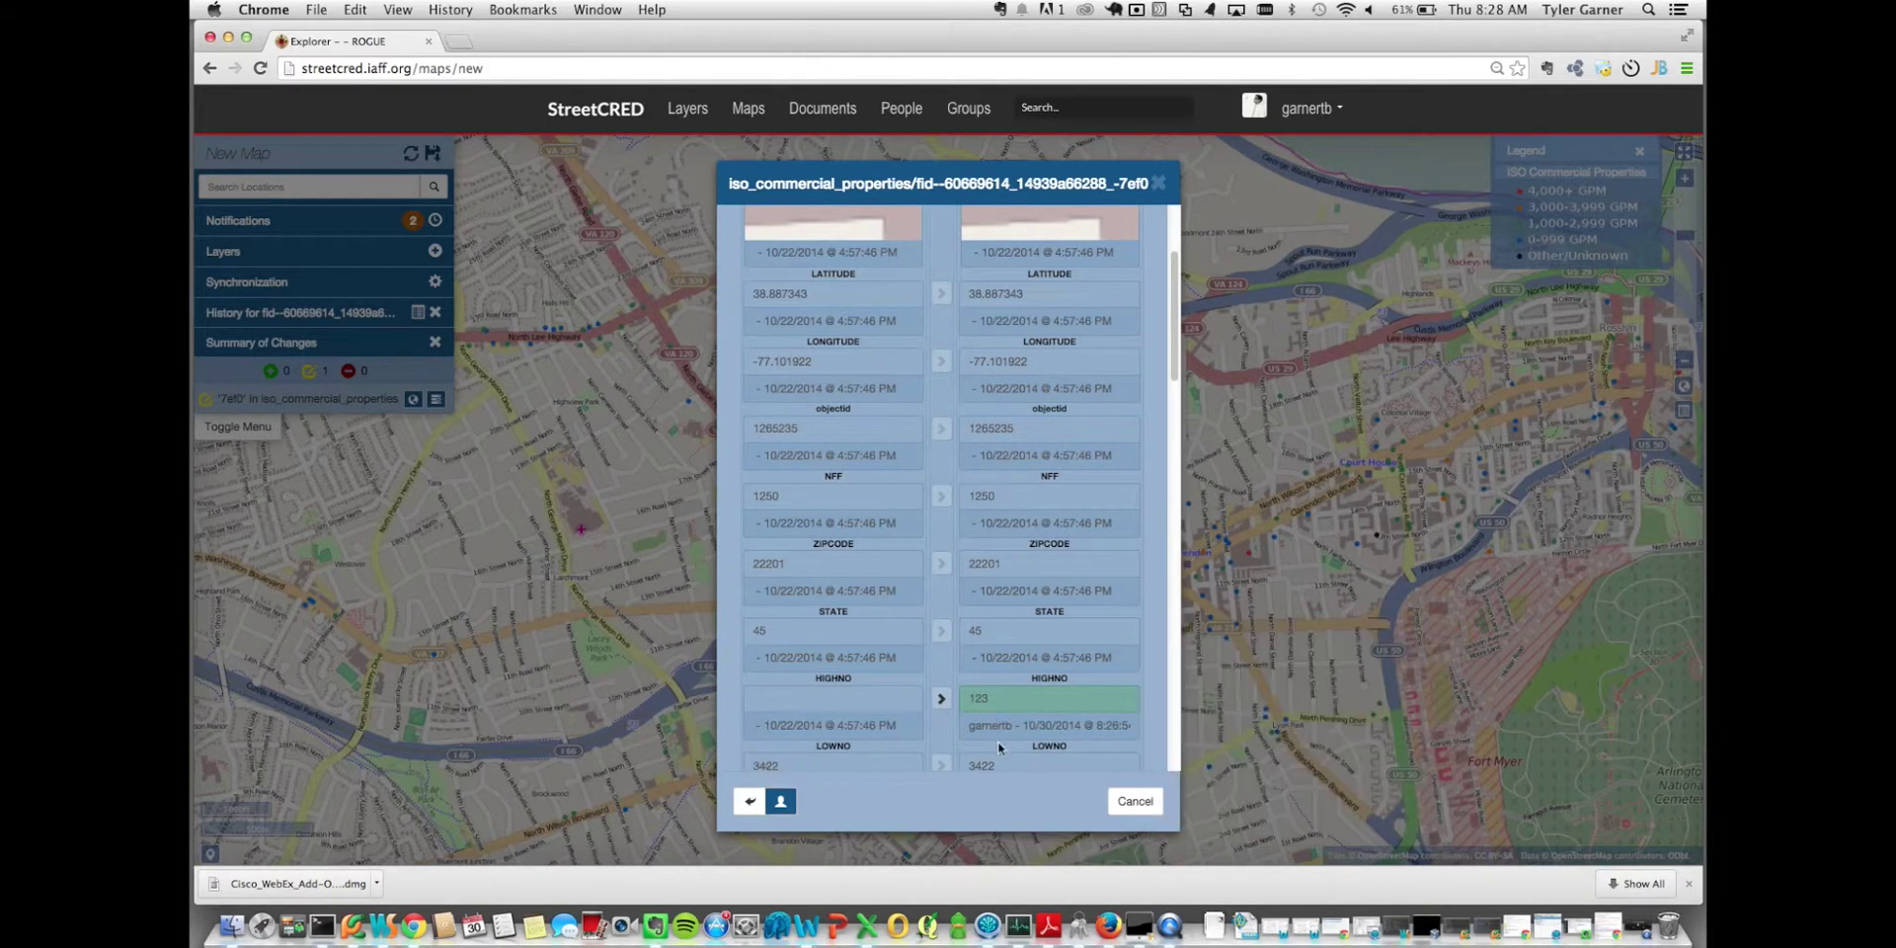
mouse_move(978, 727)
scroll(981, 733, "down", 2)
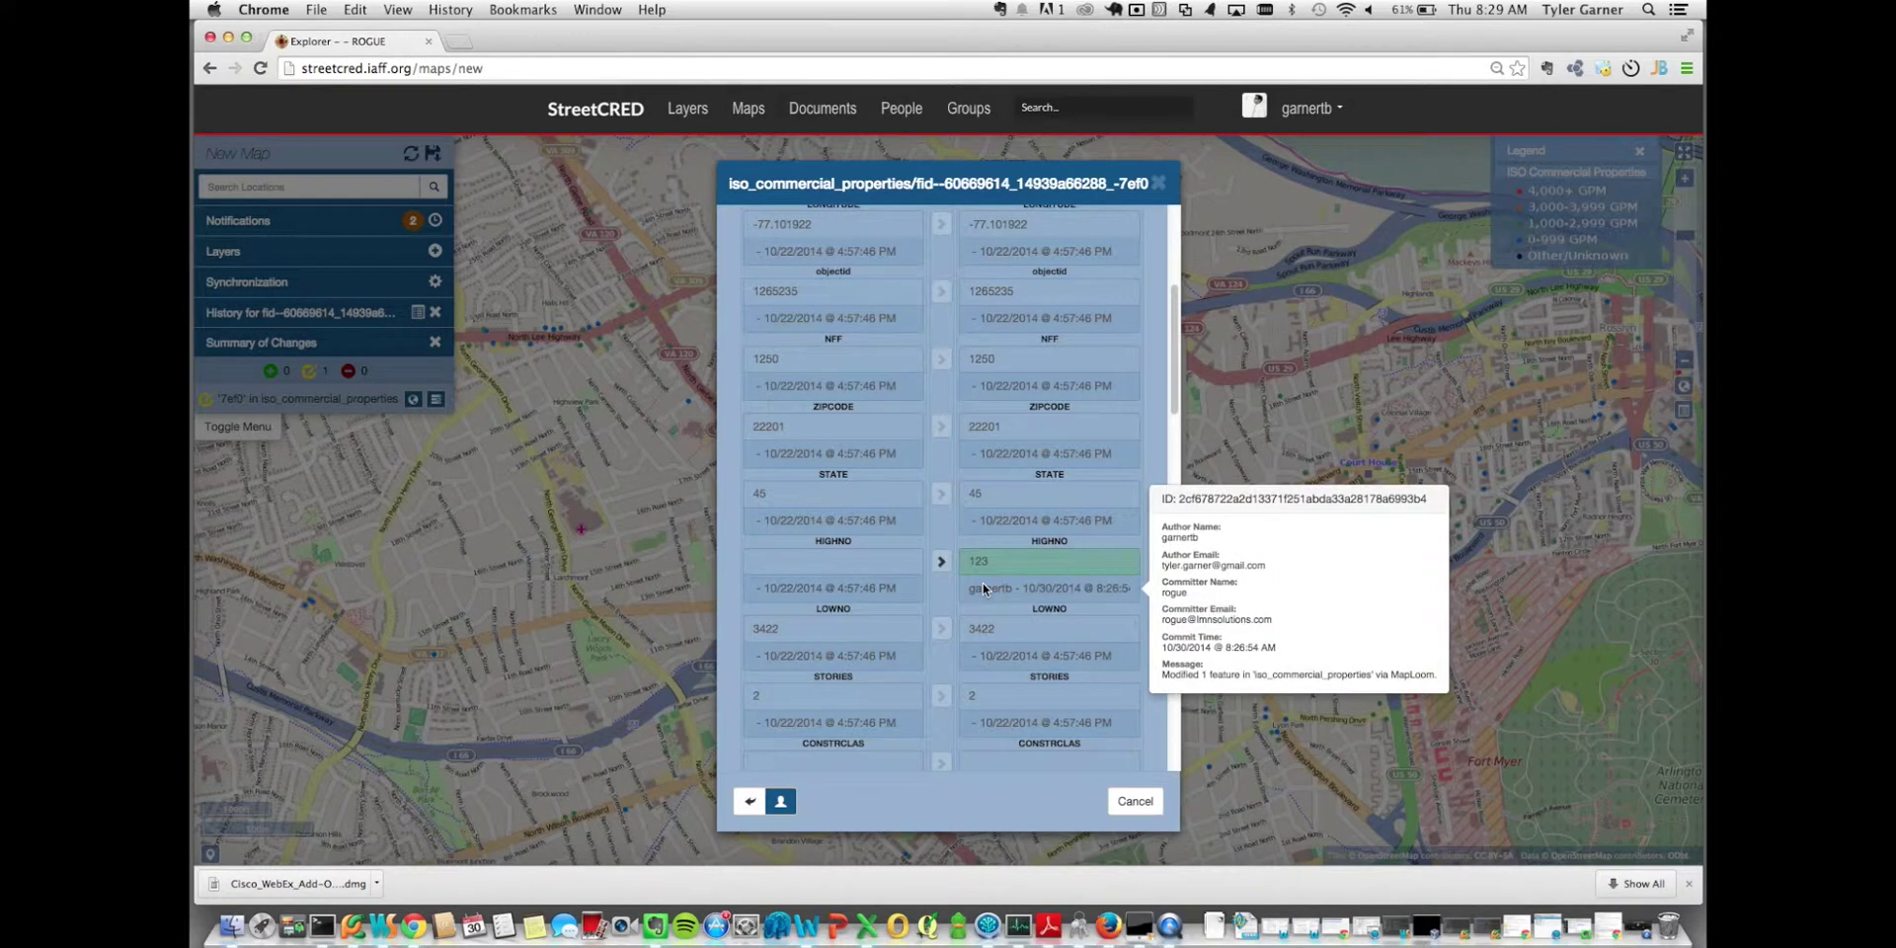
left_click(784, 806)
Step: Close the feature comparison, the edit history and the Summary of Changes panels
key("Escape")
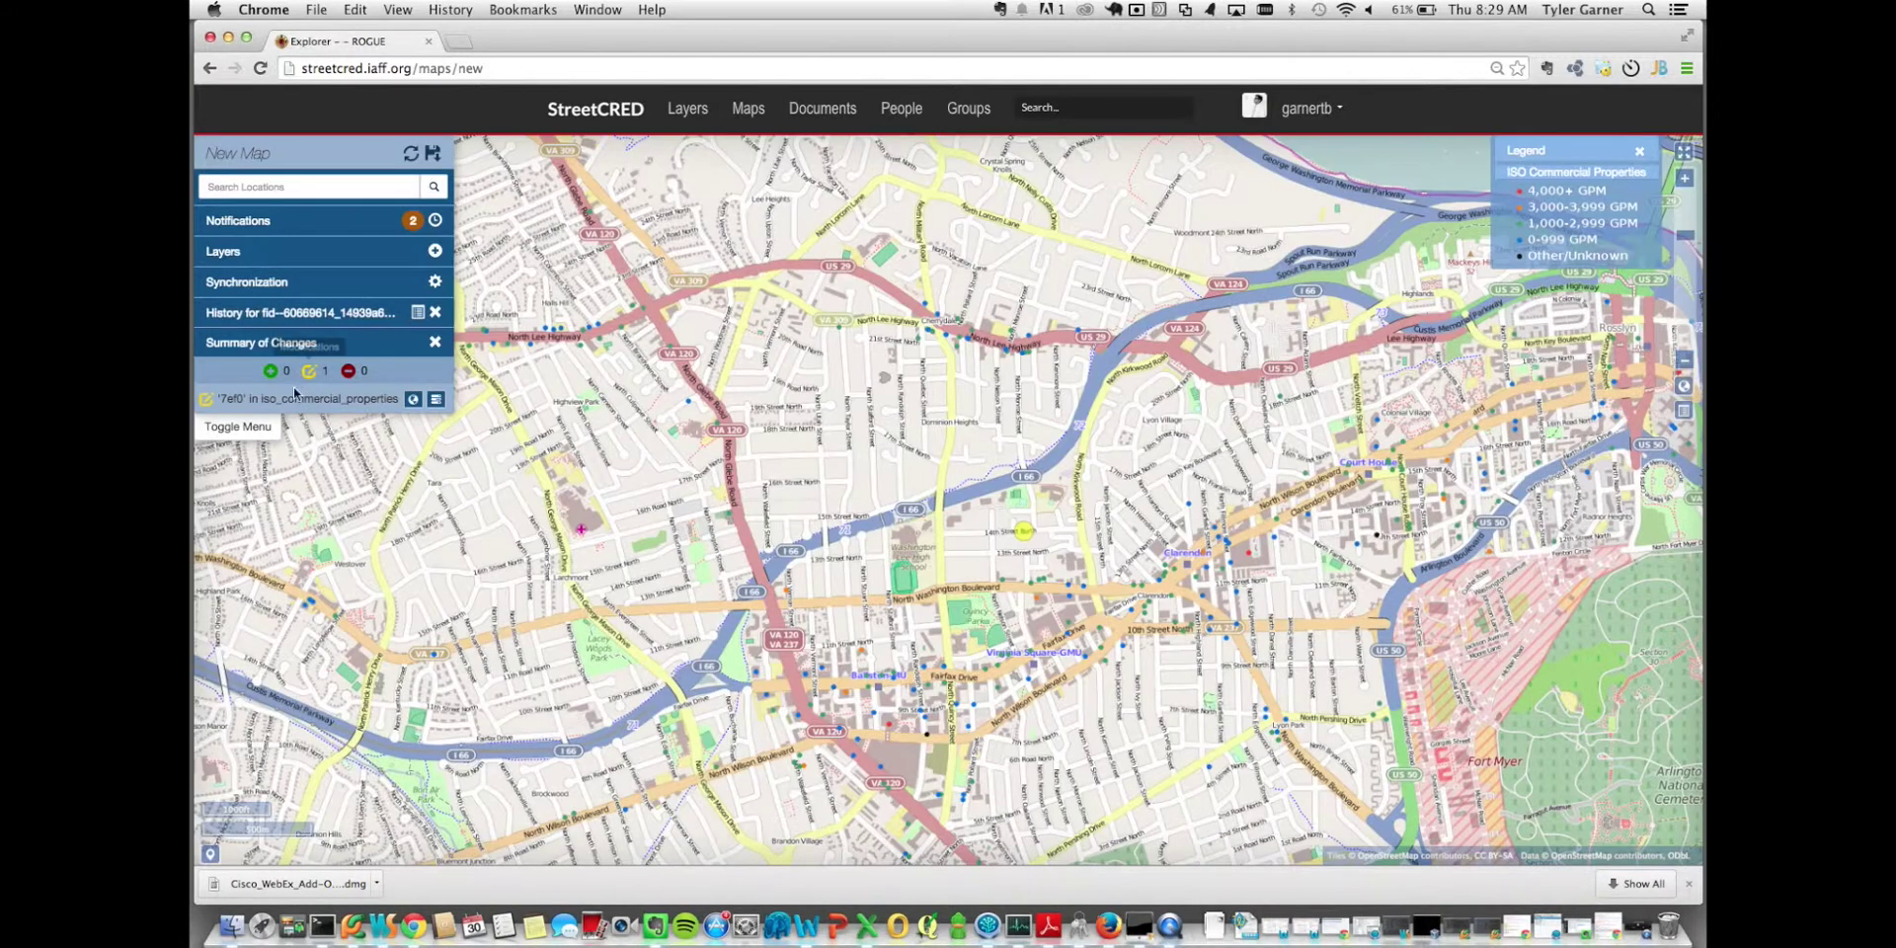
left_click(436, 314)
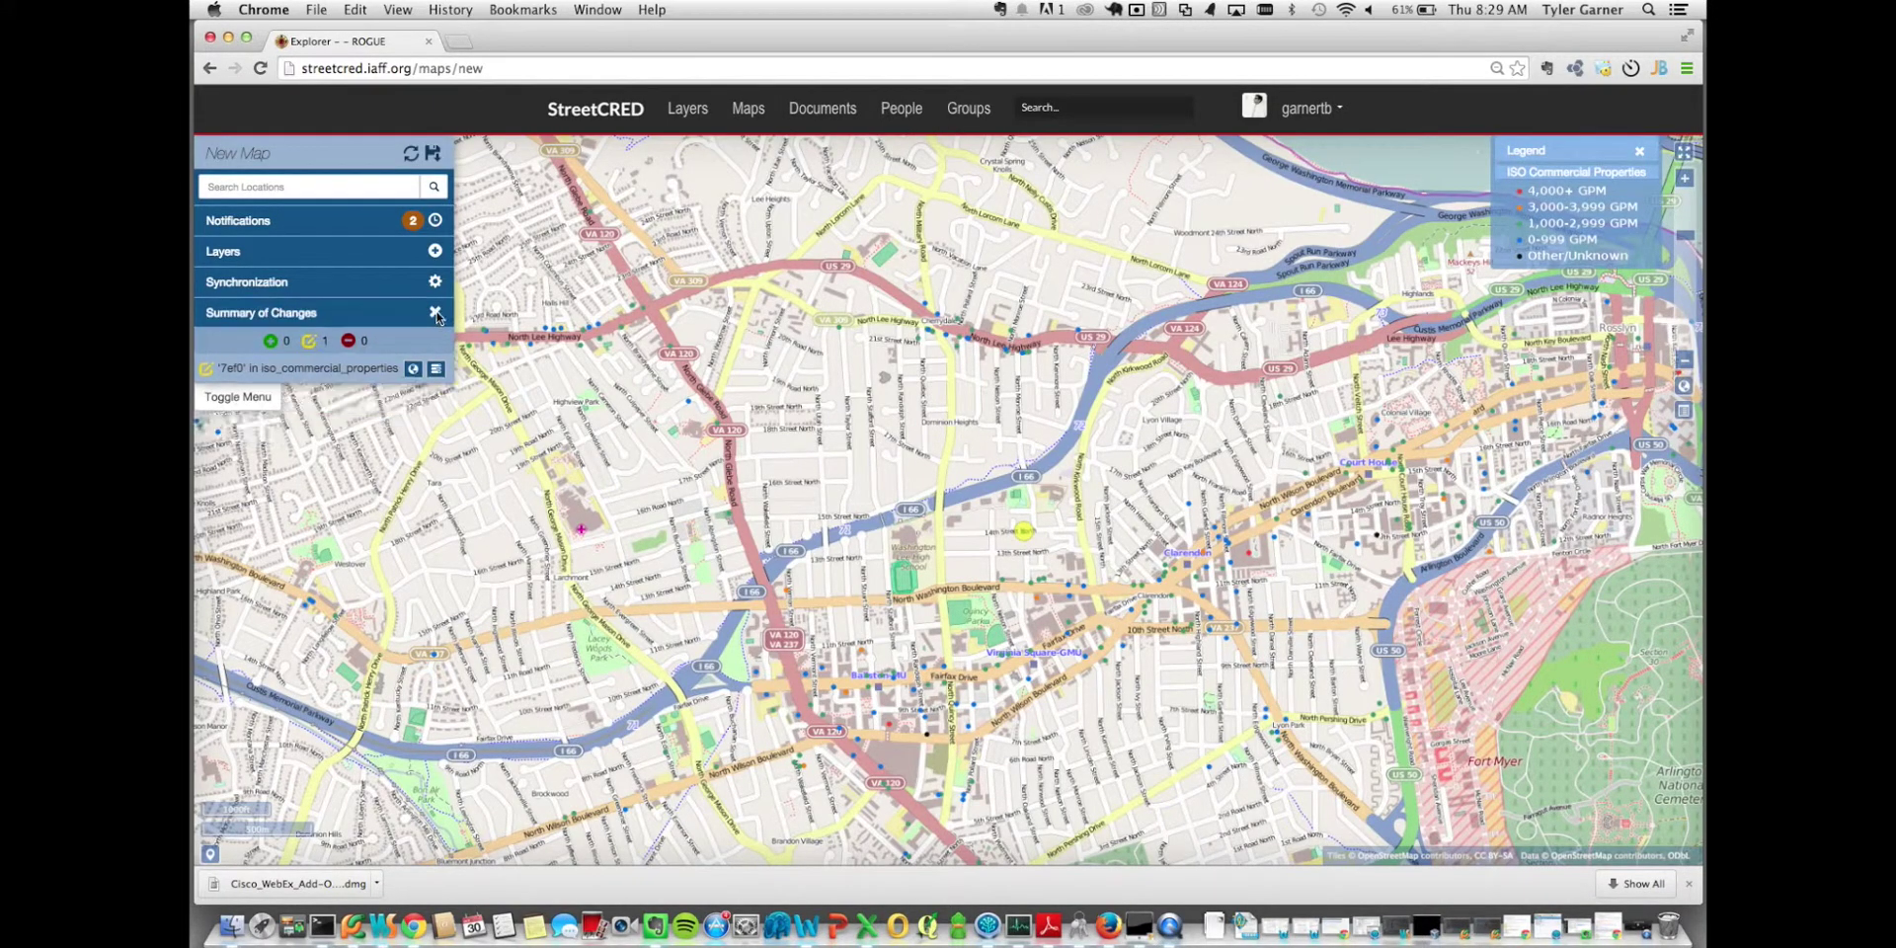
left_click(436, 314)
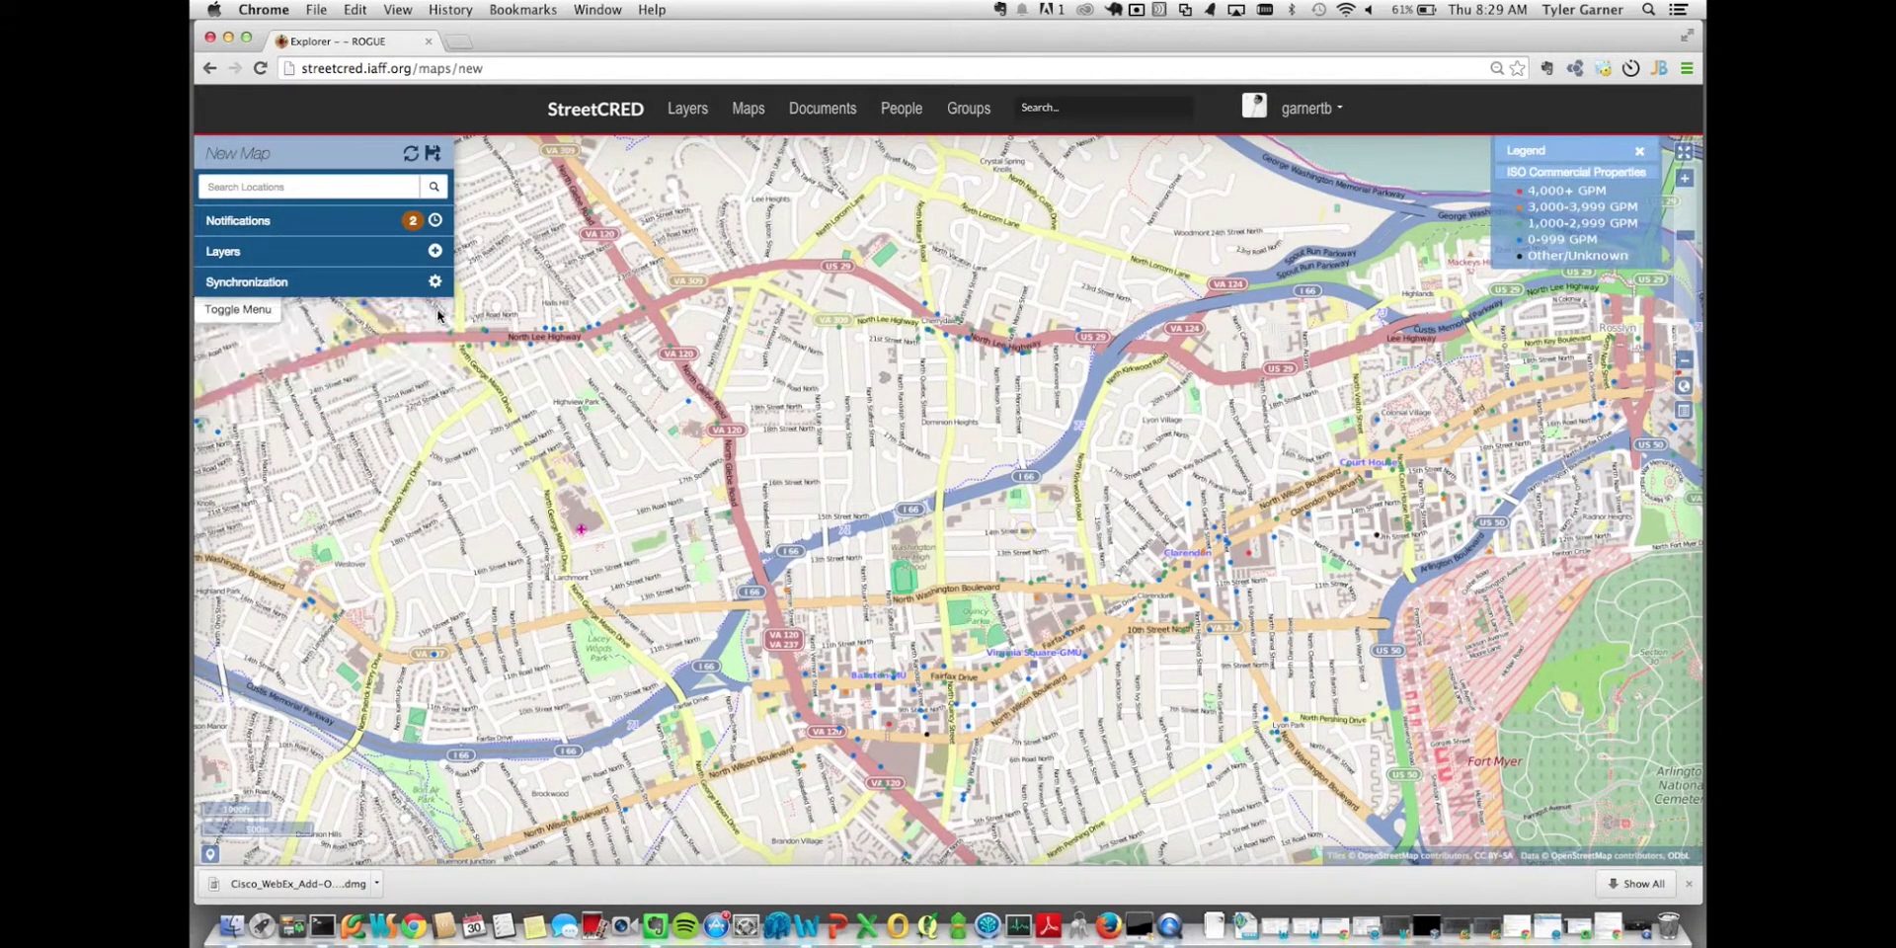
Step: Review both ISO Commercial Properties notifications, zoom to the '7ef0' feature, then dismiss both
left_click(348, 227)
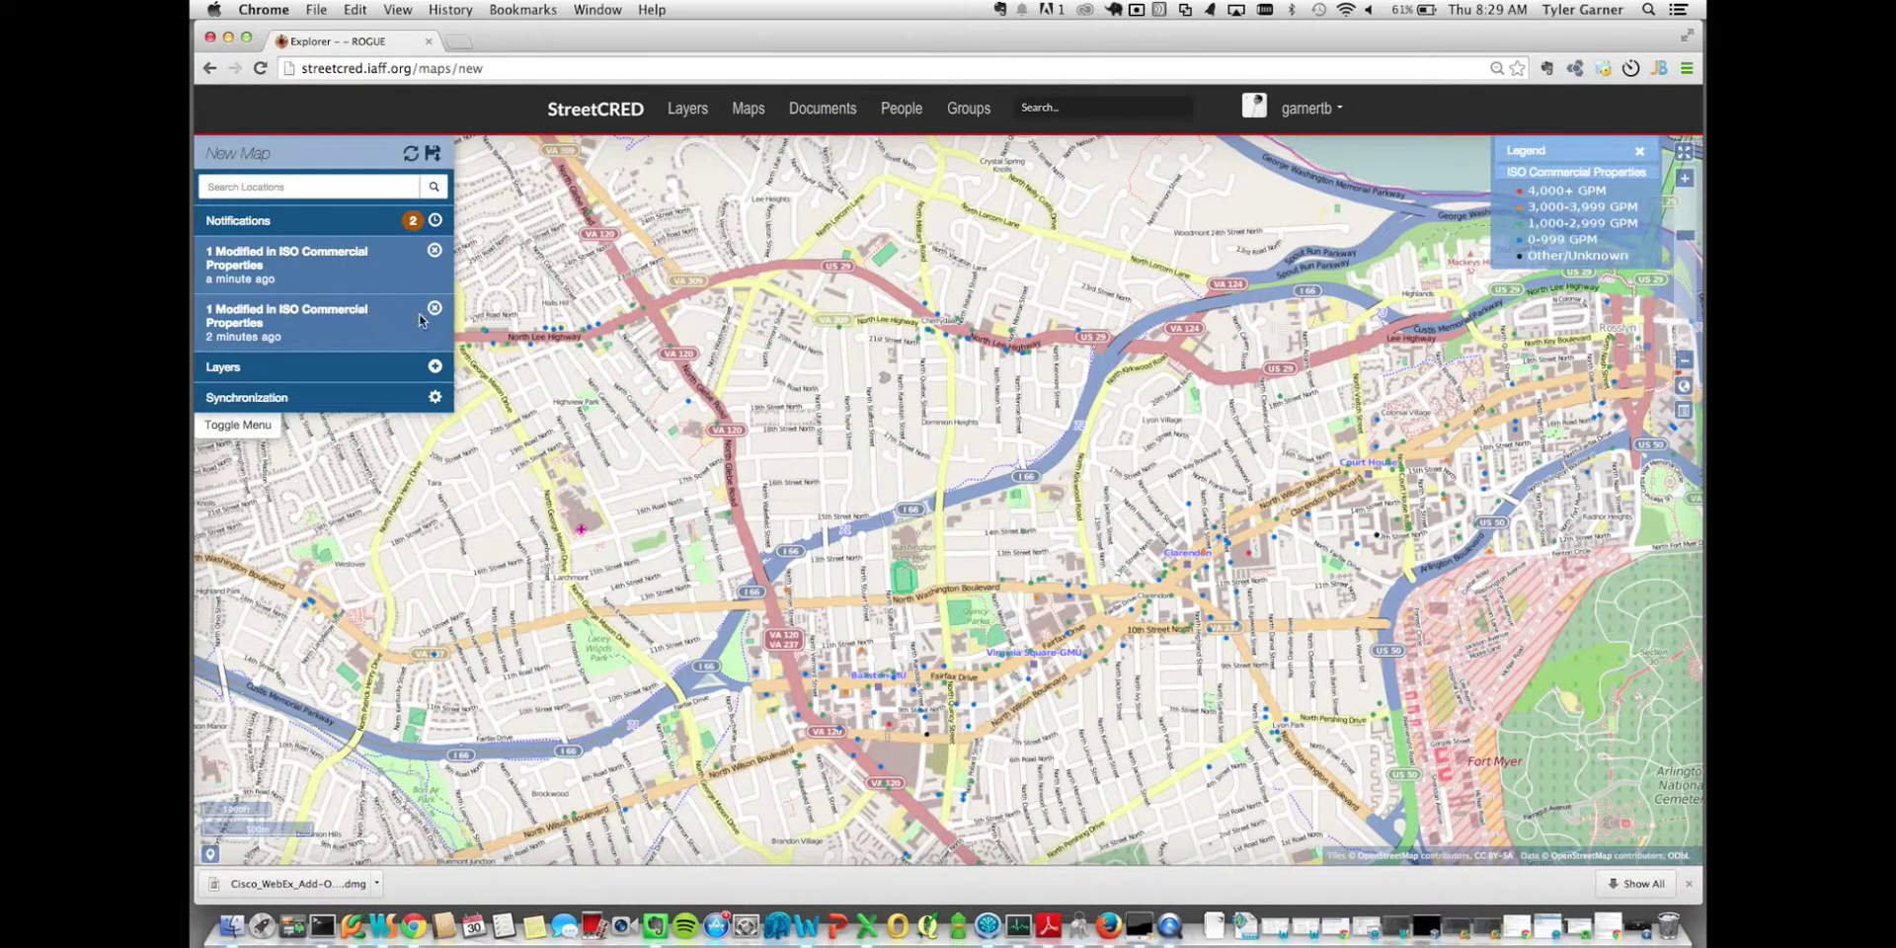
left_click(269, 322)
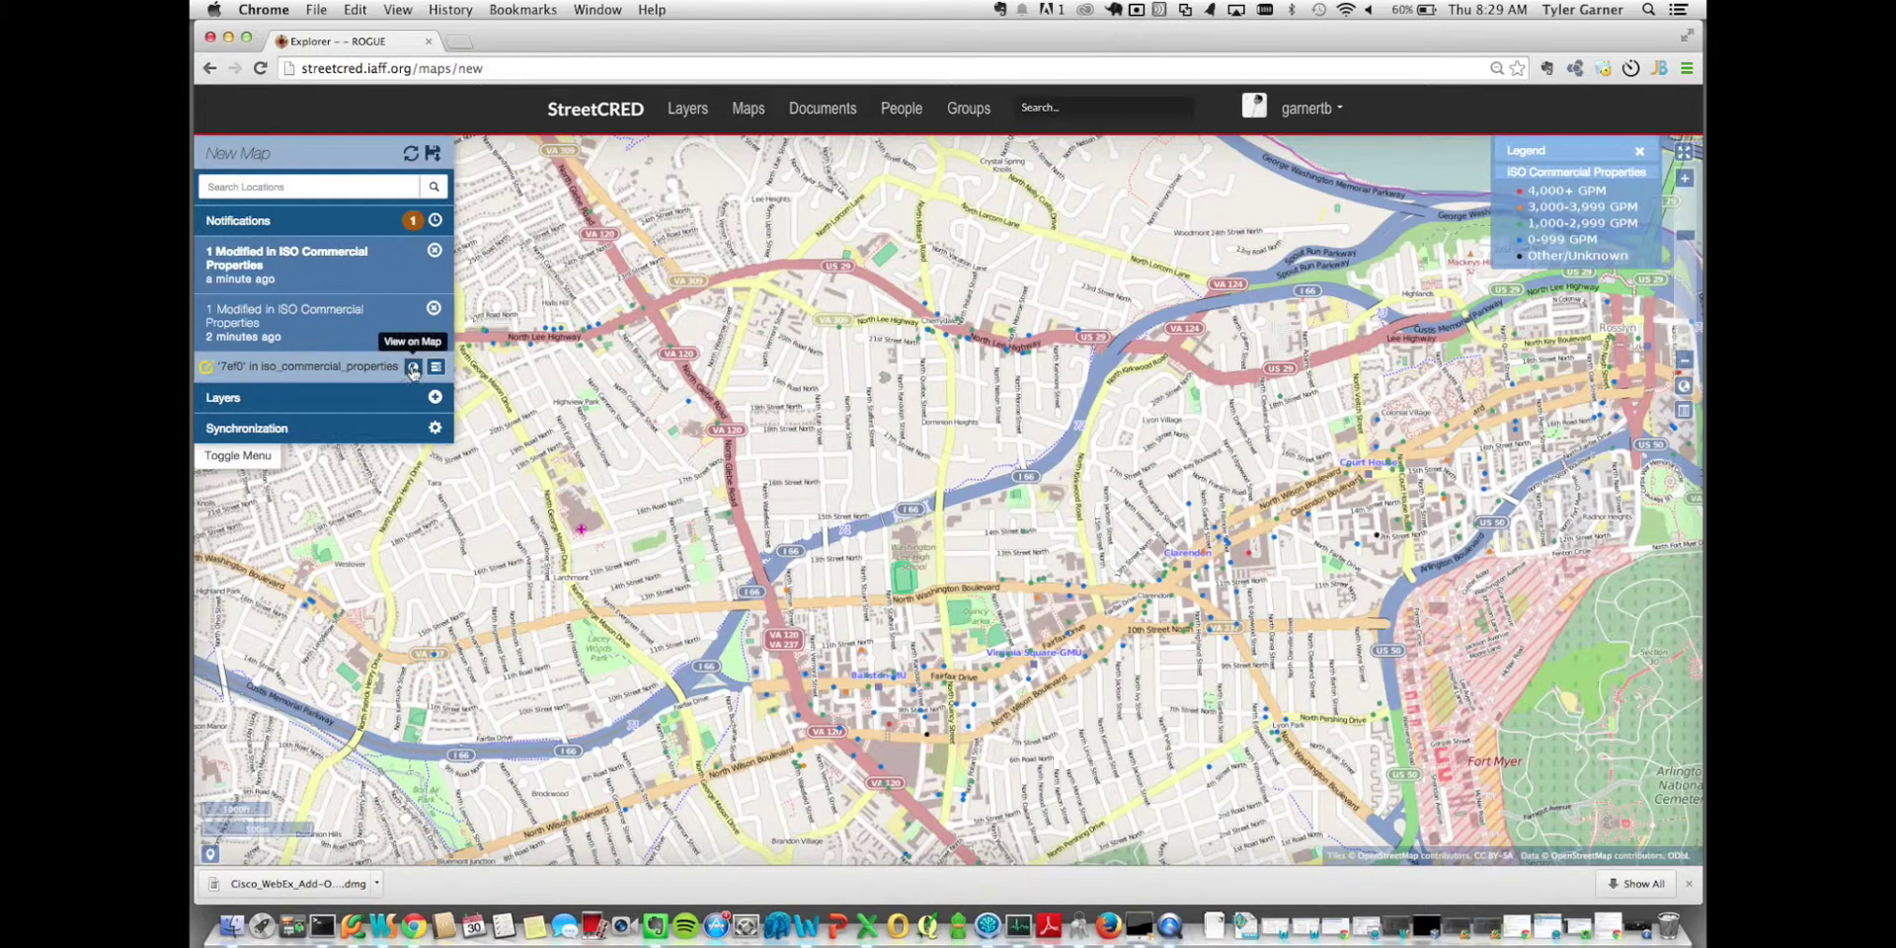
left_click(354, 269)
left_click(414, 309)
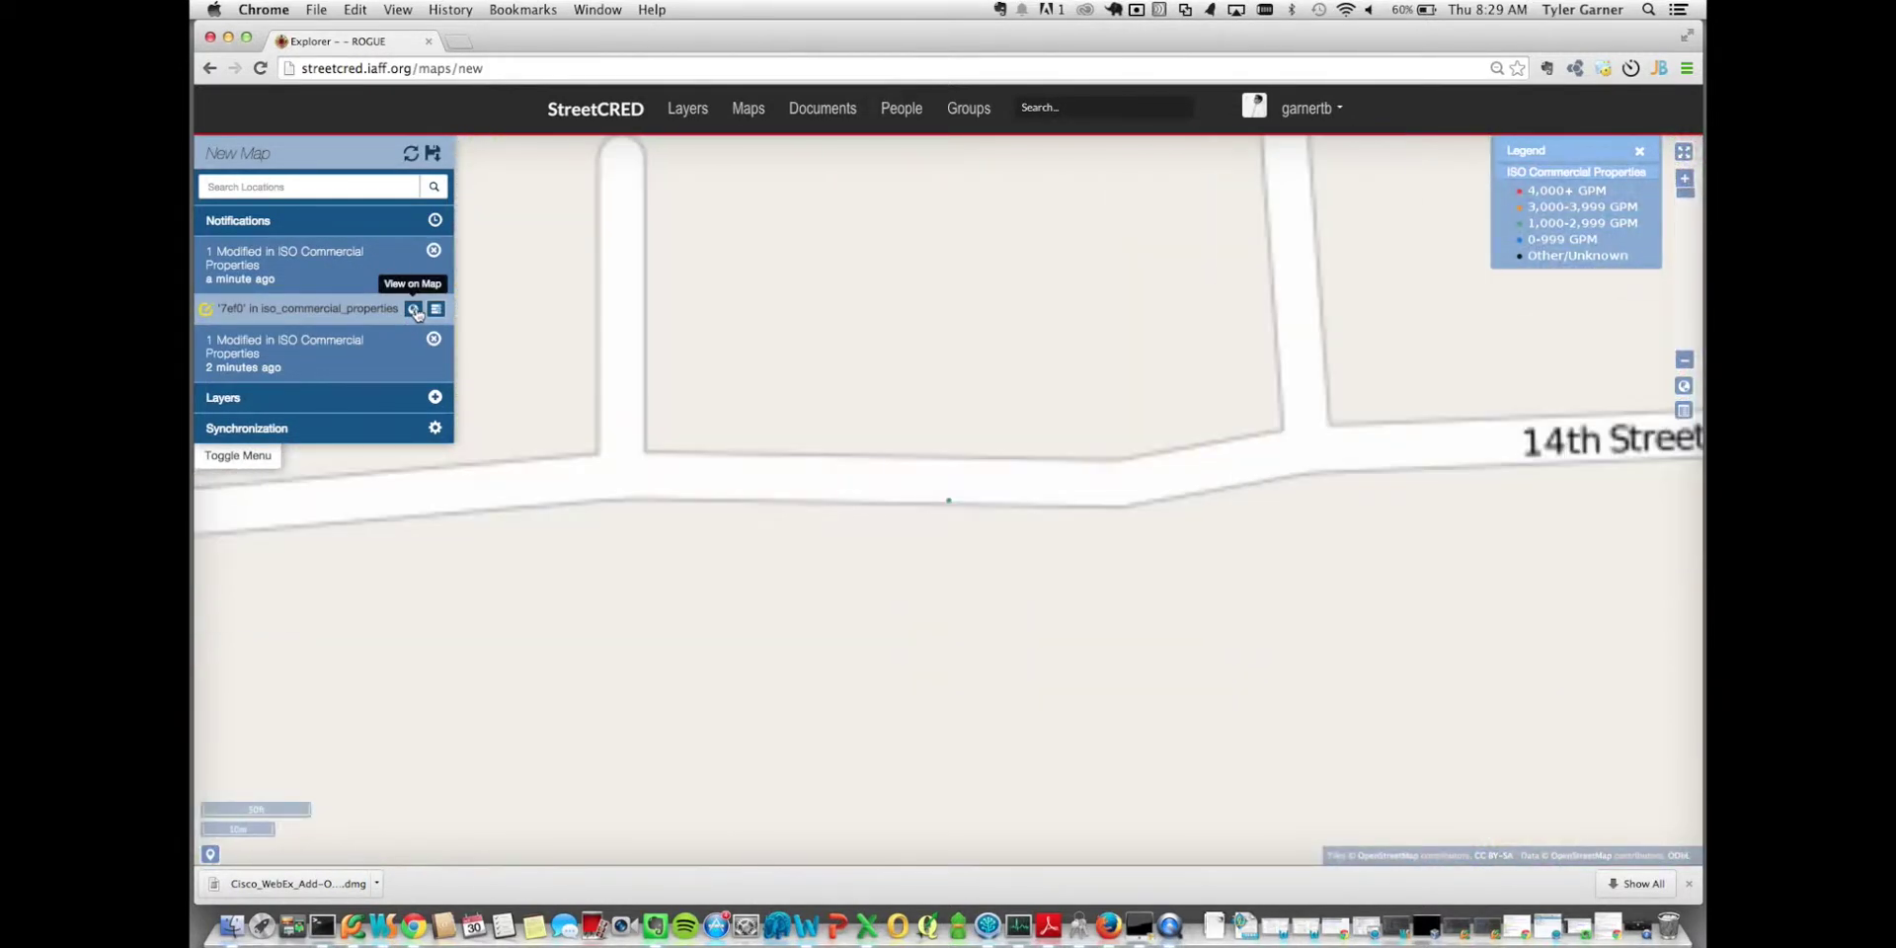
left_click(434, 251)
left_click(436, 252)
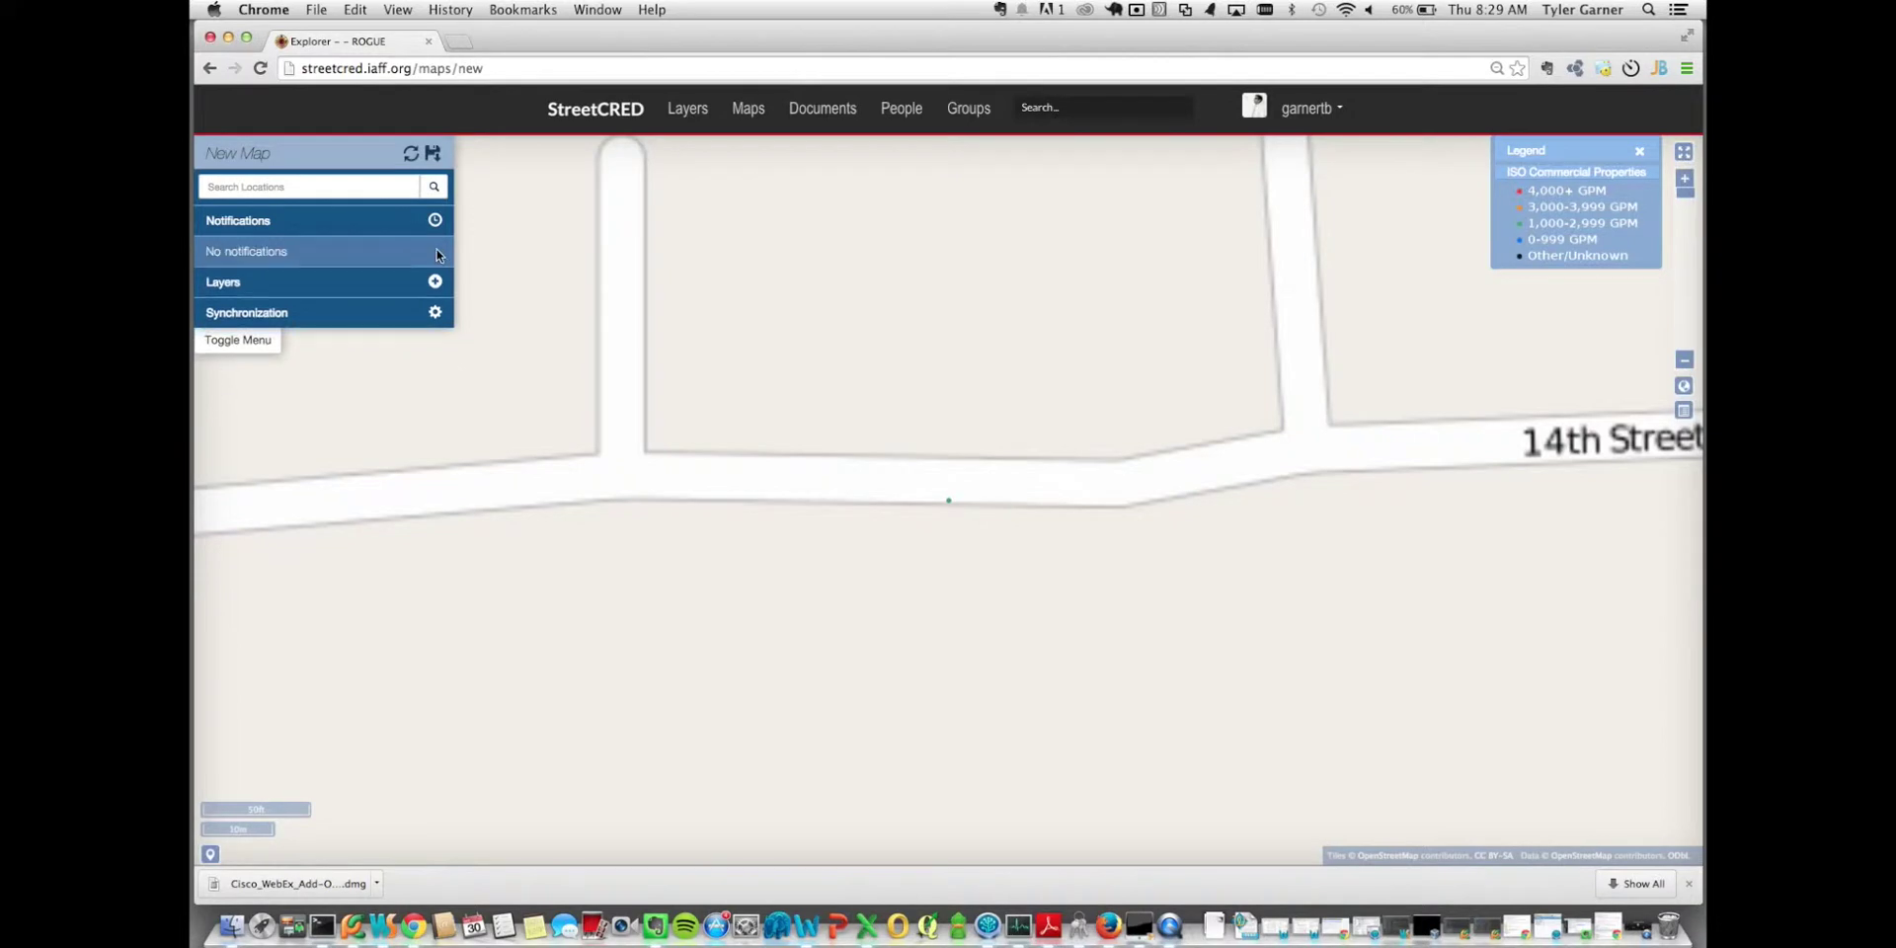
scroll(729, 427, "down", 3)
Step: Hide the ISO Commercial Properties layer and turn on Fire Hydrants
scroll(729, 427, "down", 5)
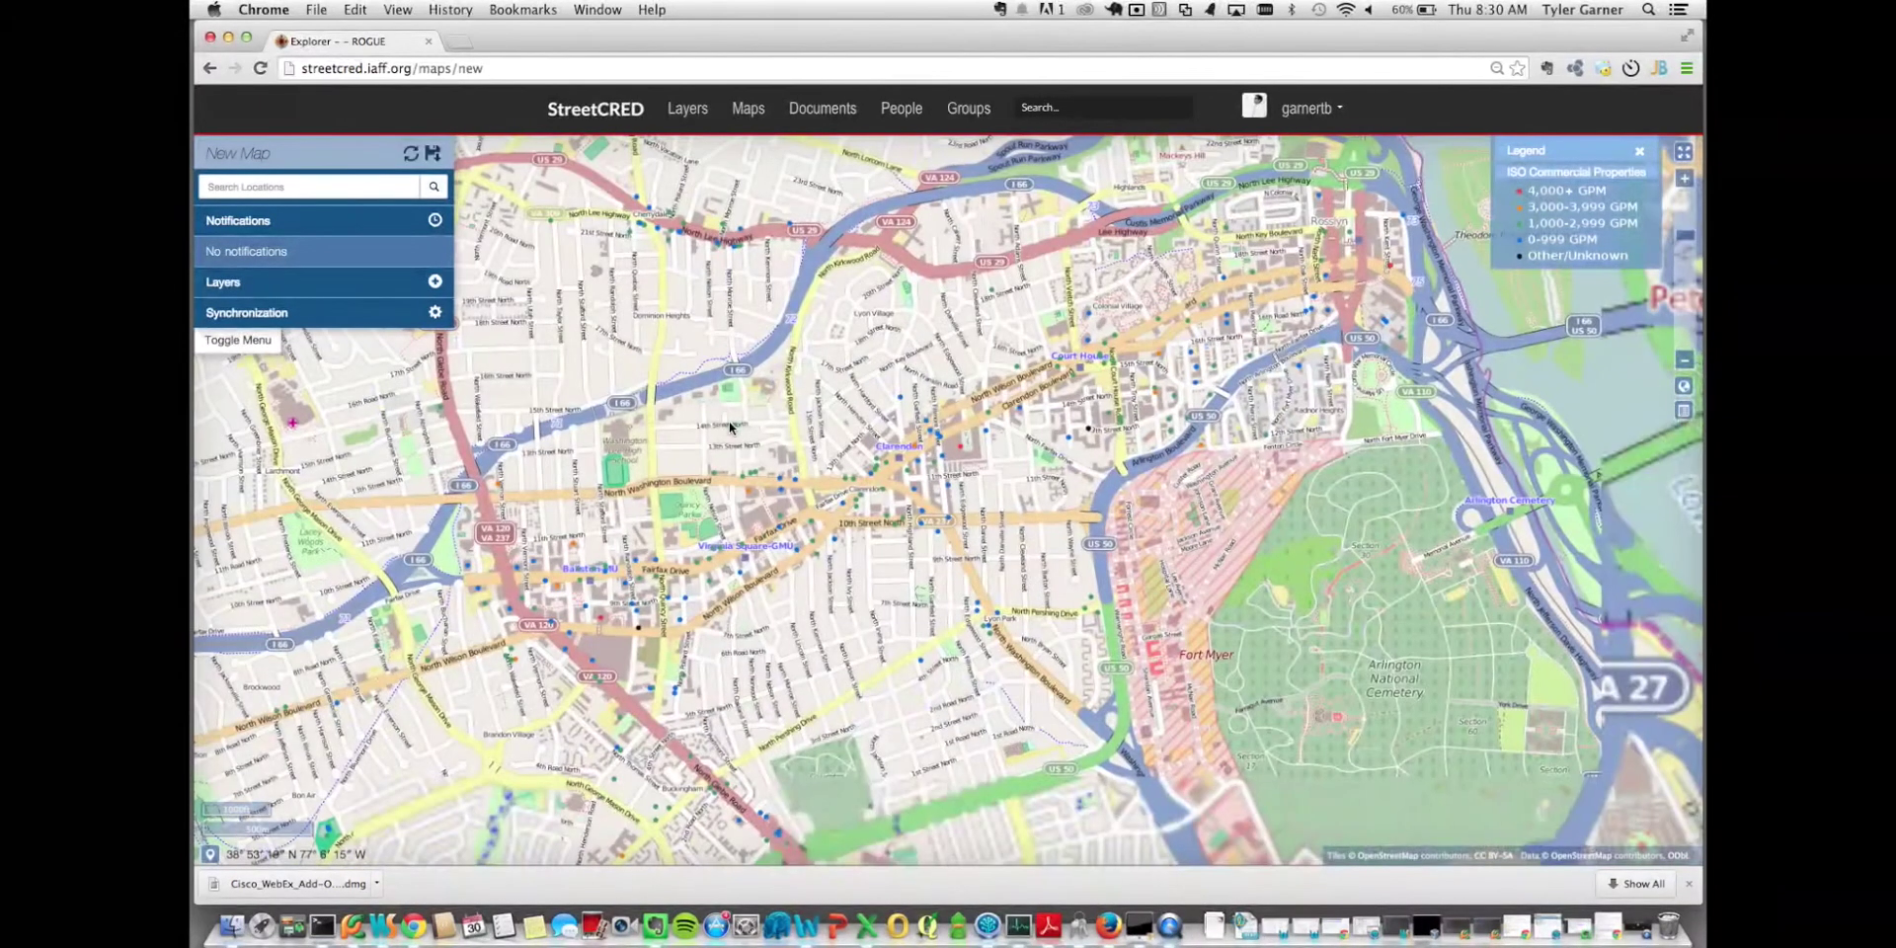
left_click(332, 285)
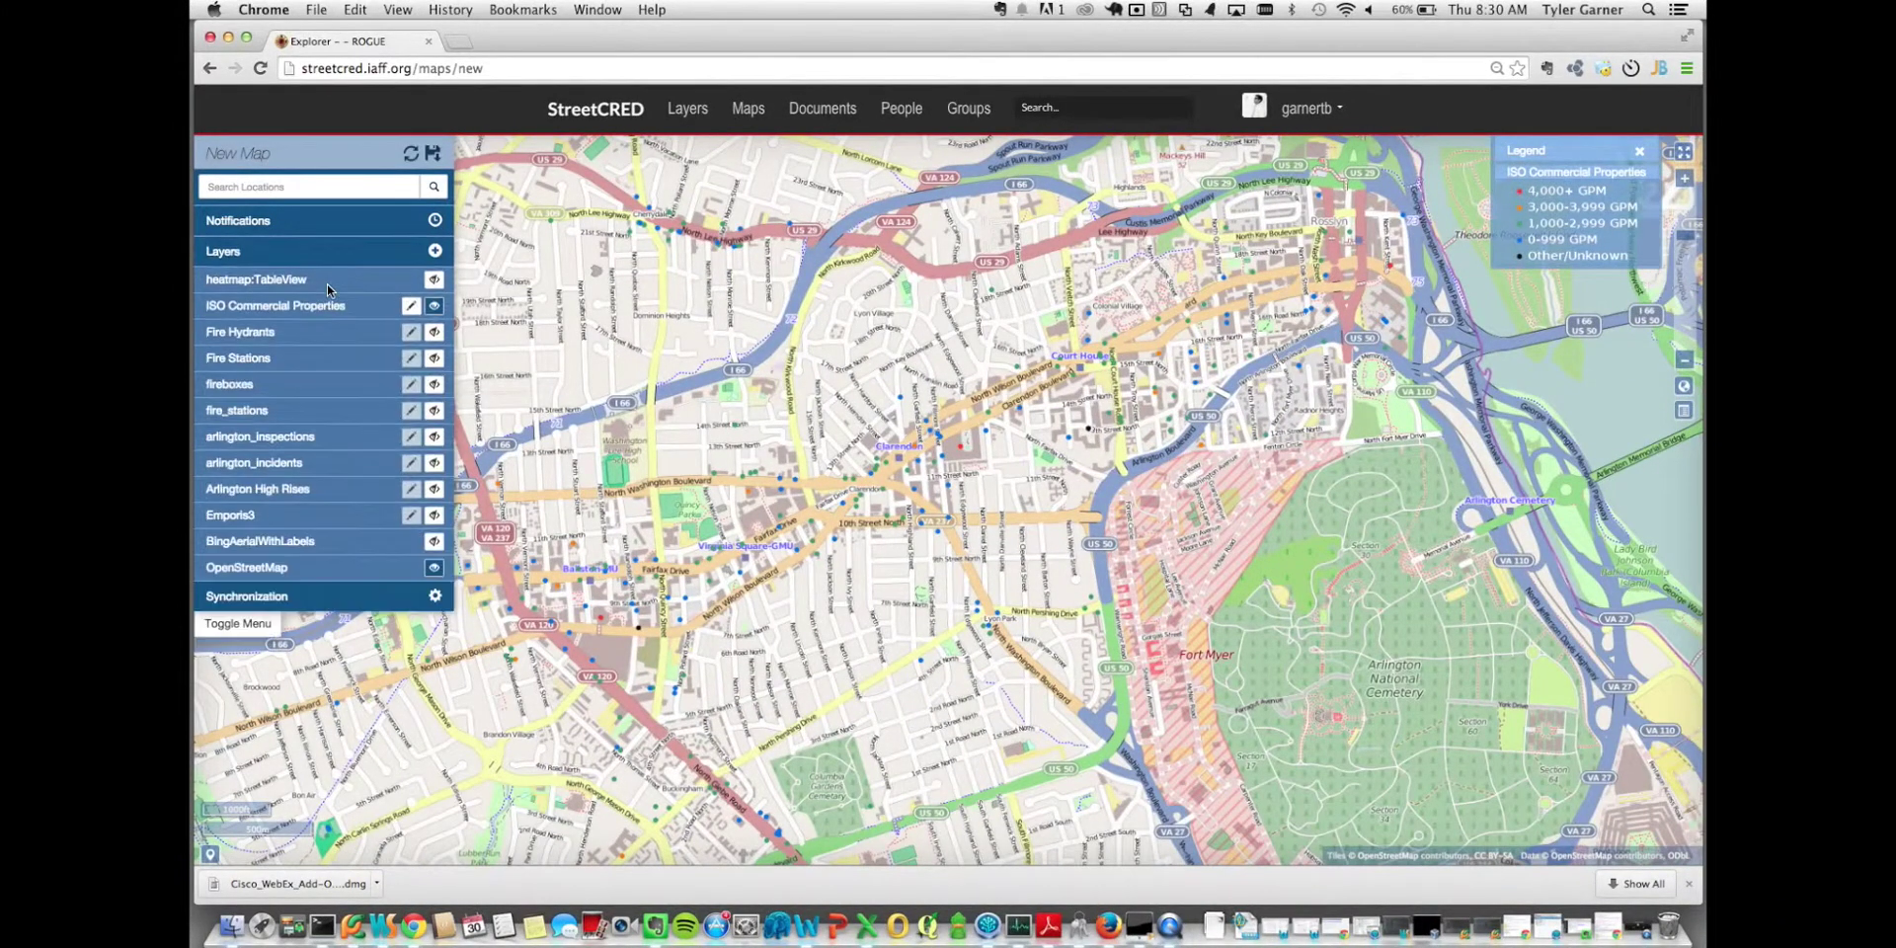
left_click(435, 306)
left_click(434, 333)
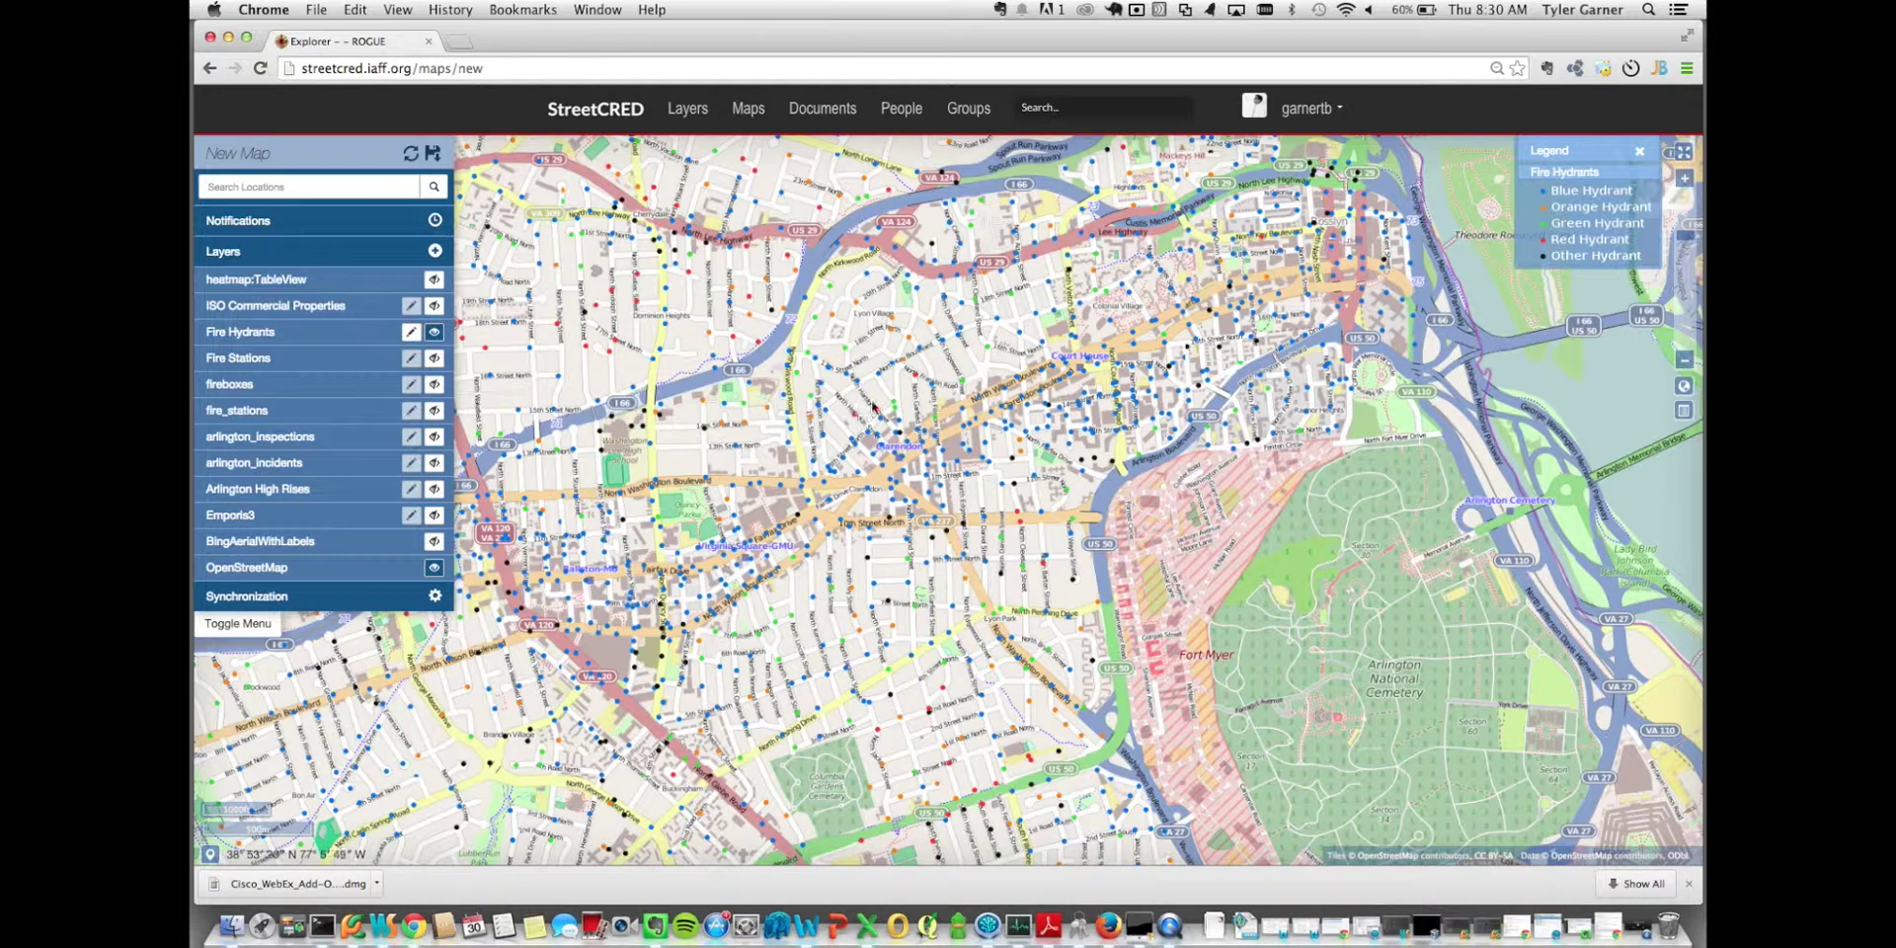
Step: Pan and zoom the map to frame the fire hydrants around Clarendon
left_click_drag(873, 402, 904, 447)
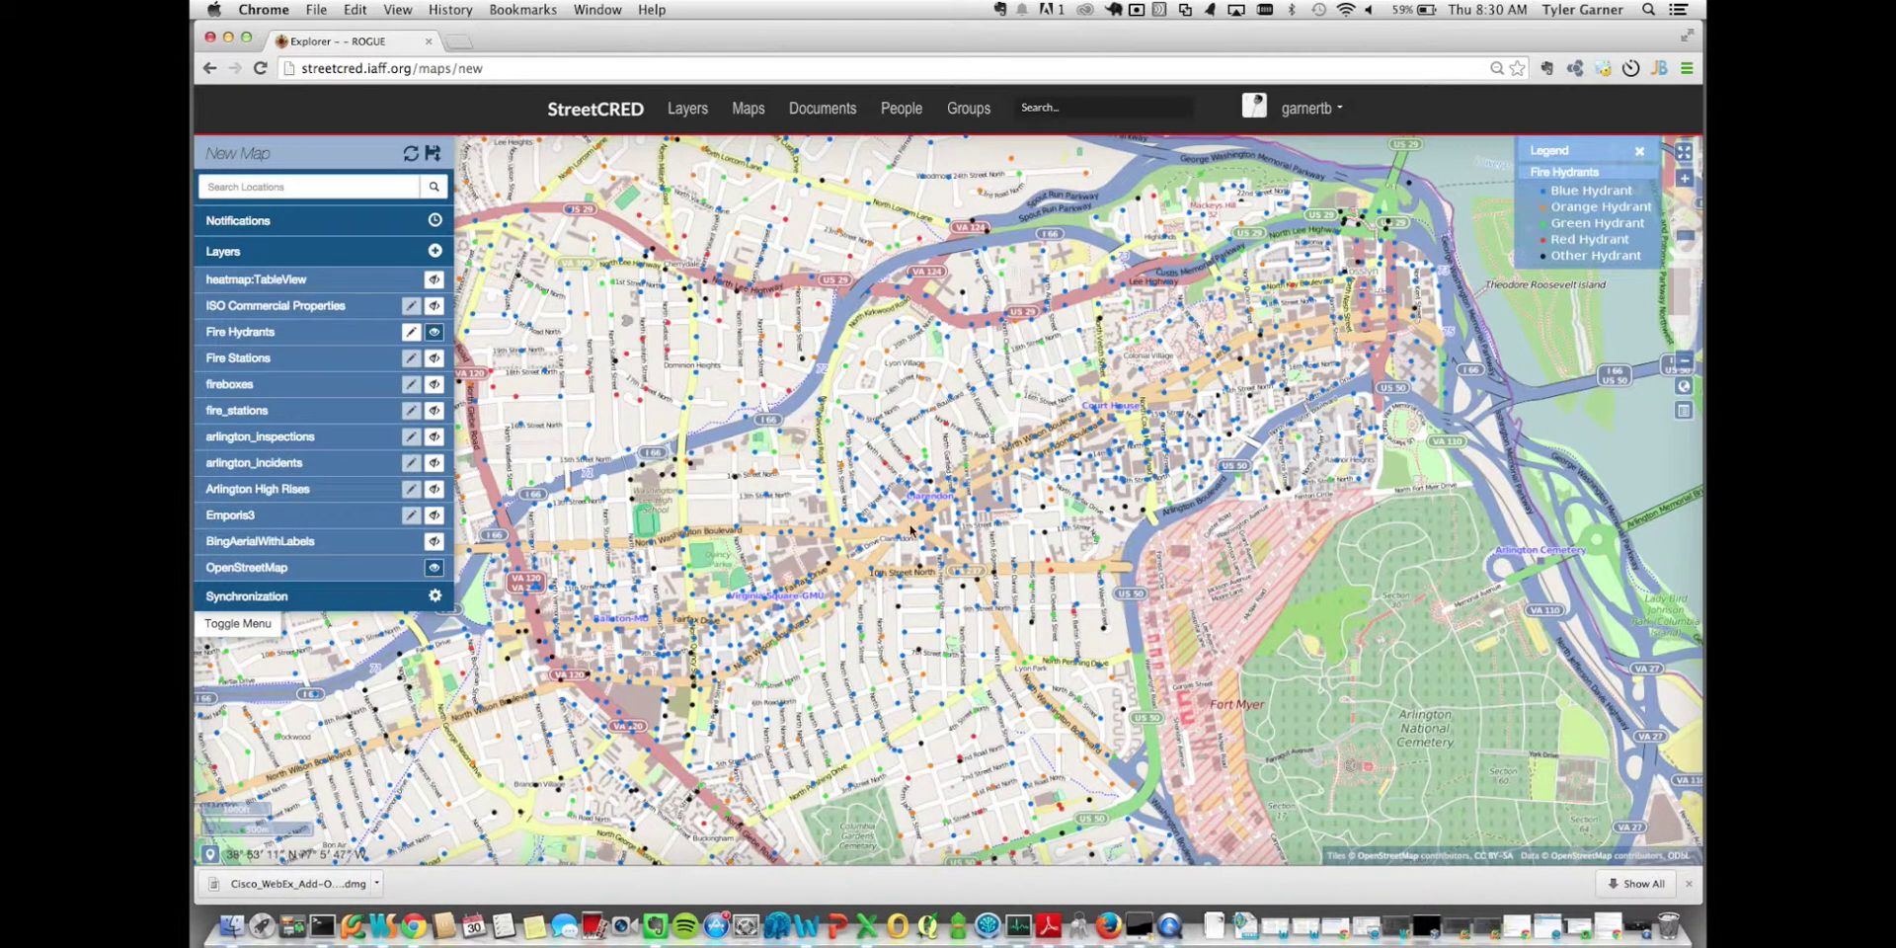
left_click_drag(874, 627, 988, 580)
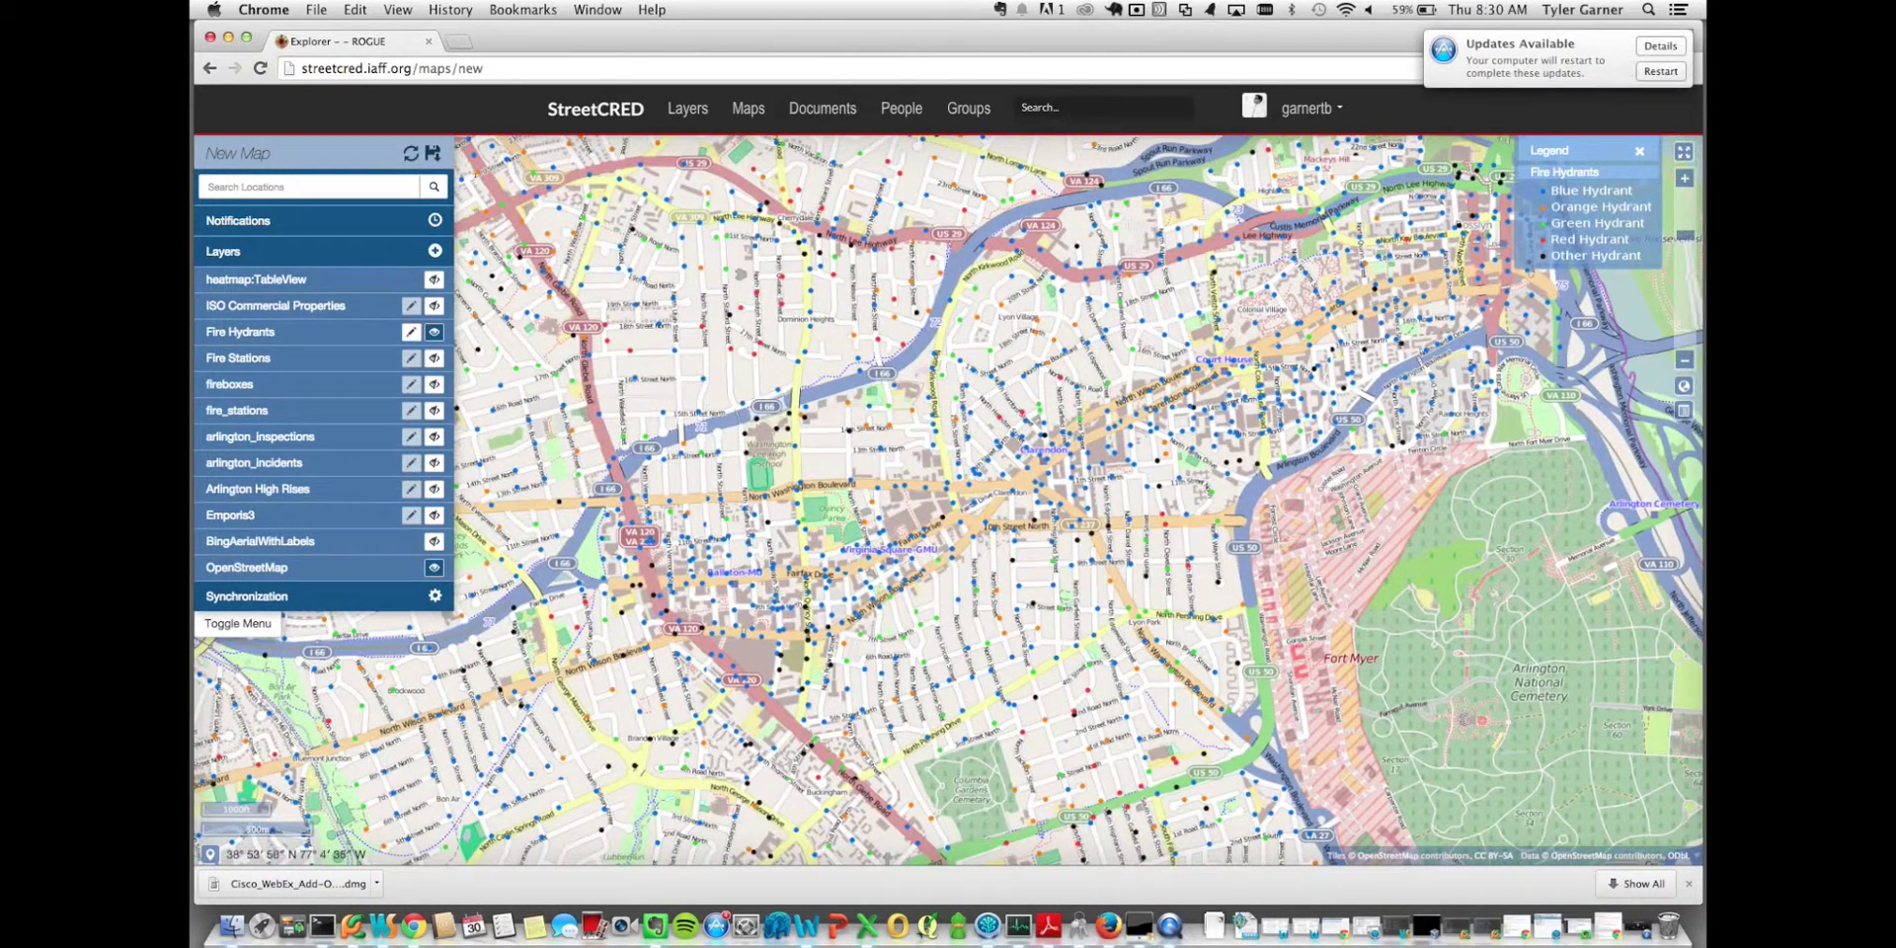
left_click_drag(1497, 67, 1576, 67)
left_click_drag(1093, 414, 1063, 613)
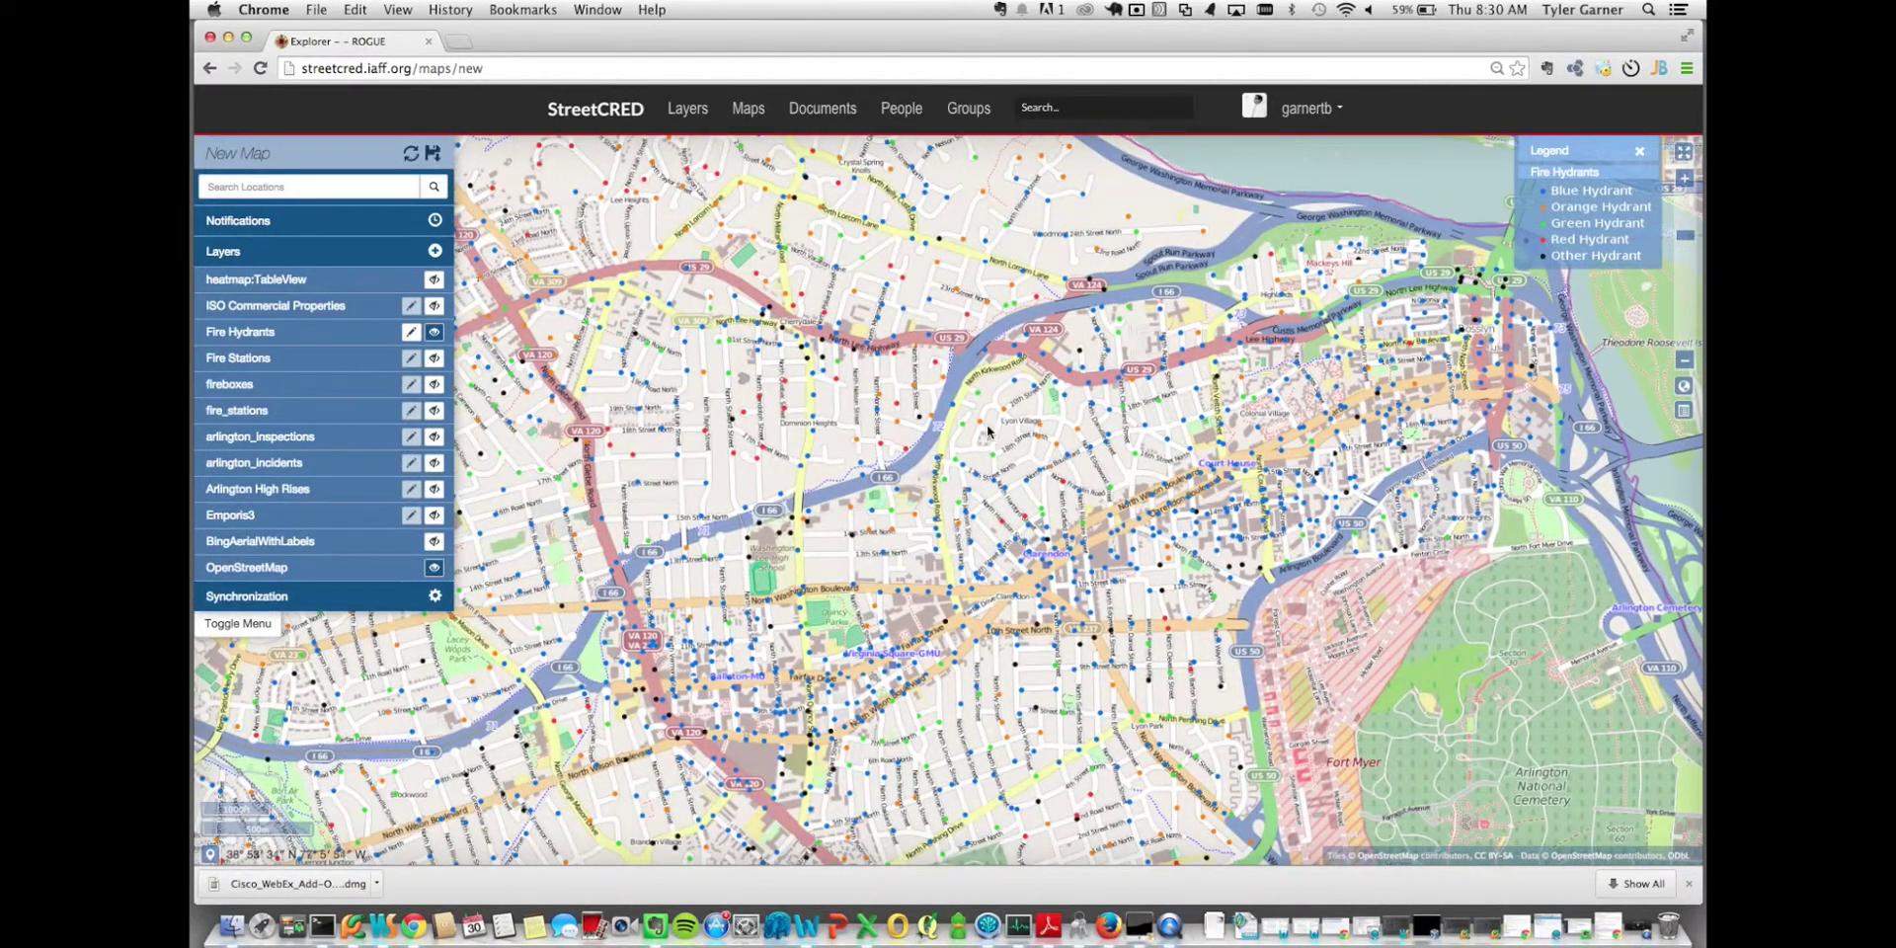
left_click_drag(951, 526, 1109, 500)
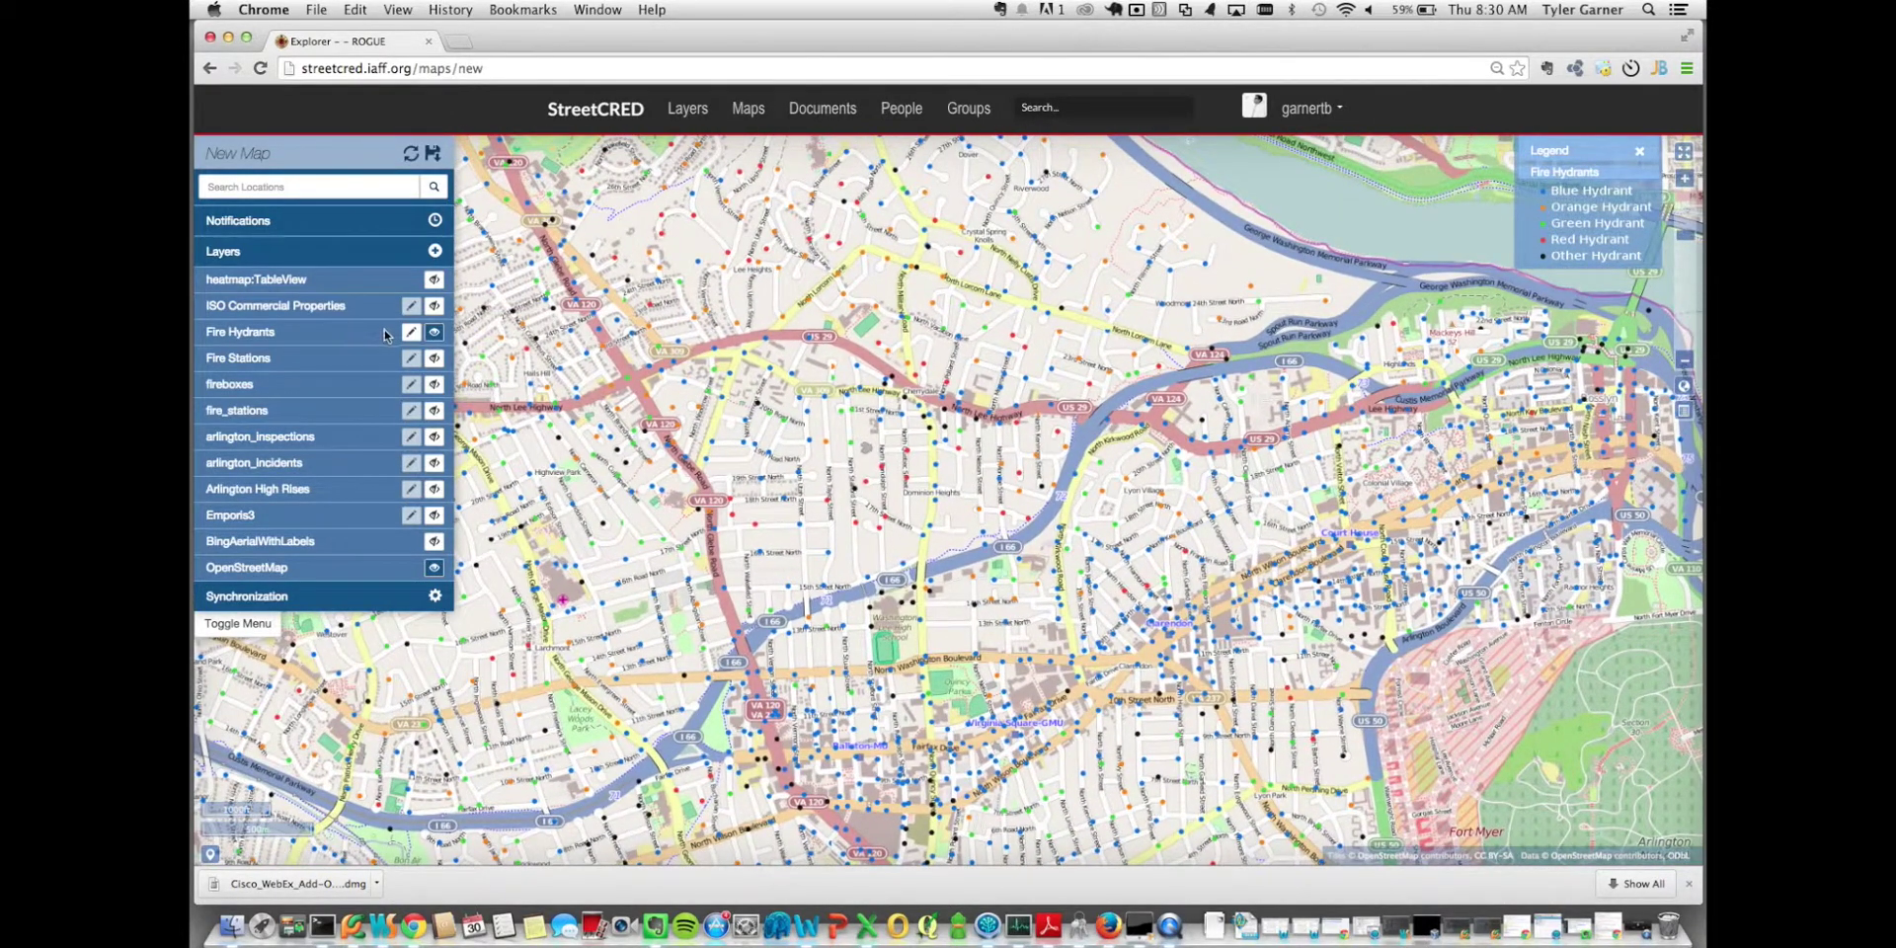
scroll(1168, 628, "up", 3)
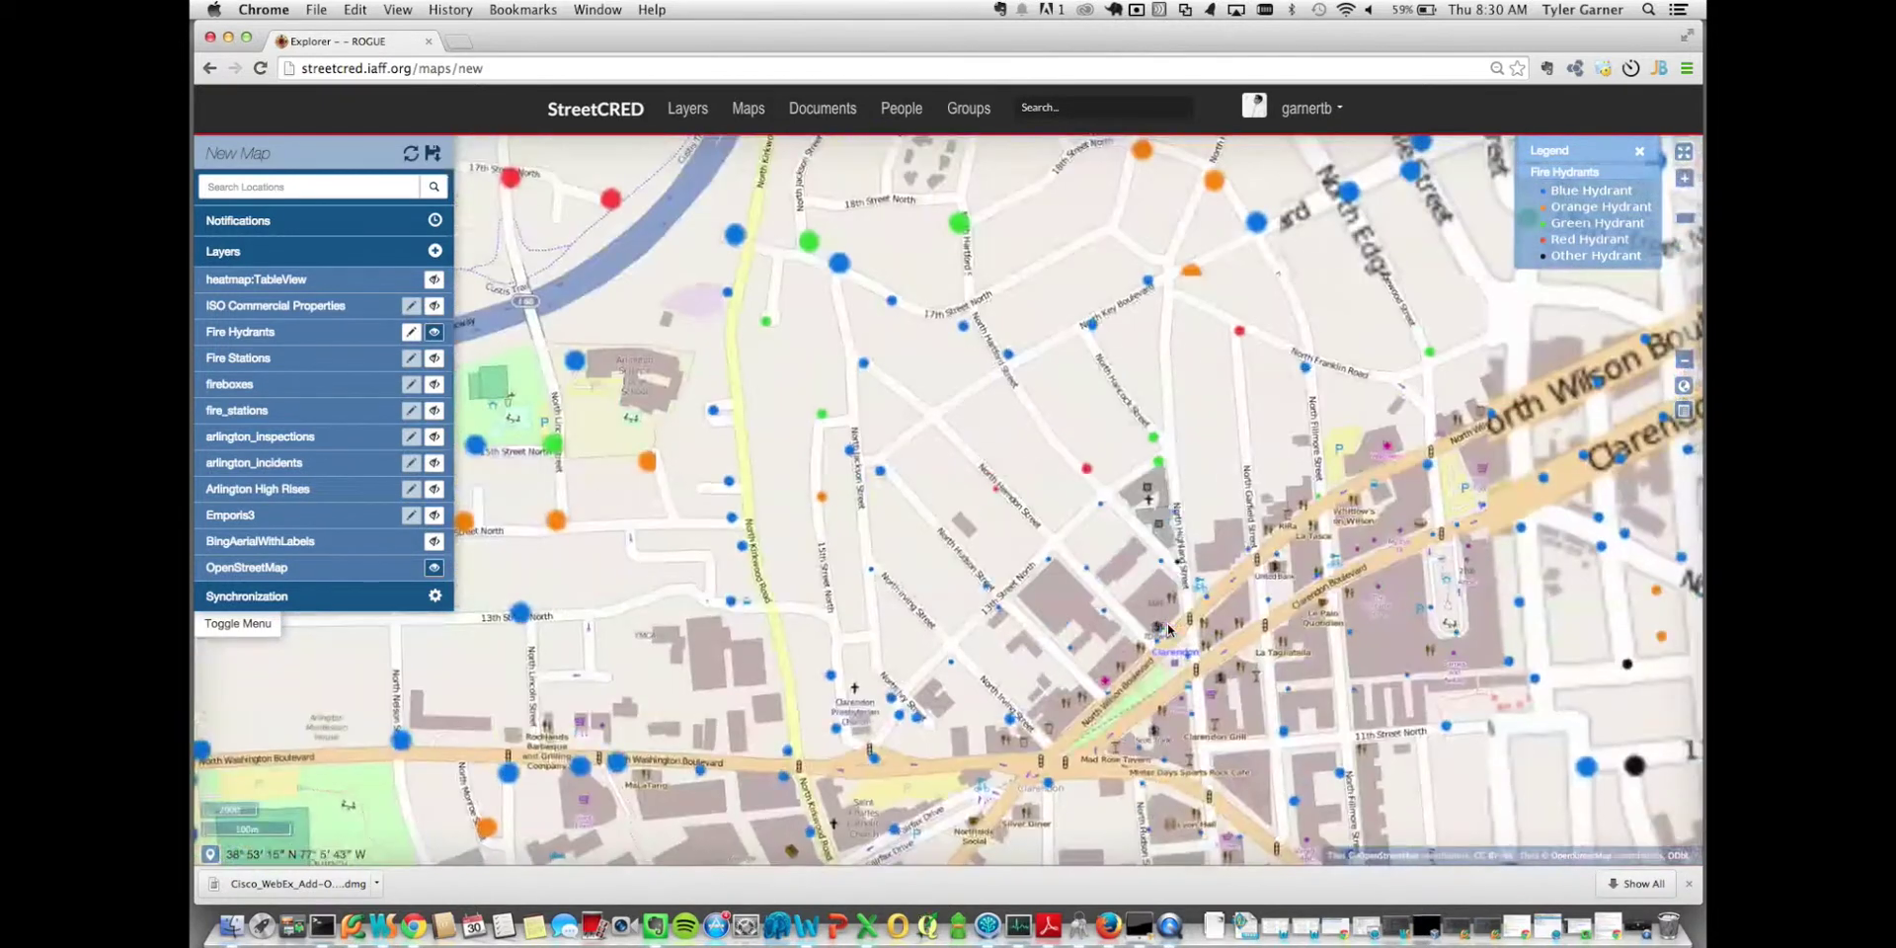
key("Down")
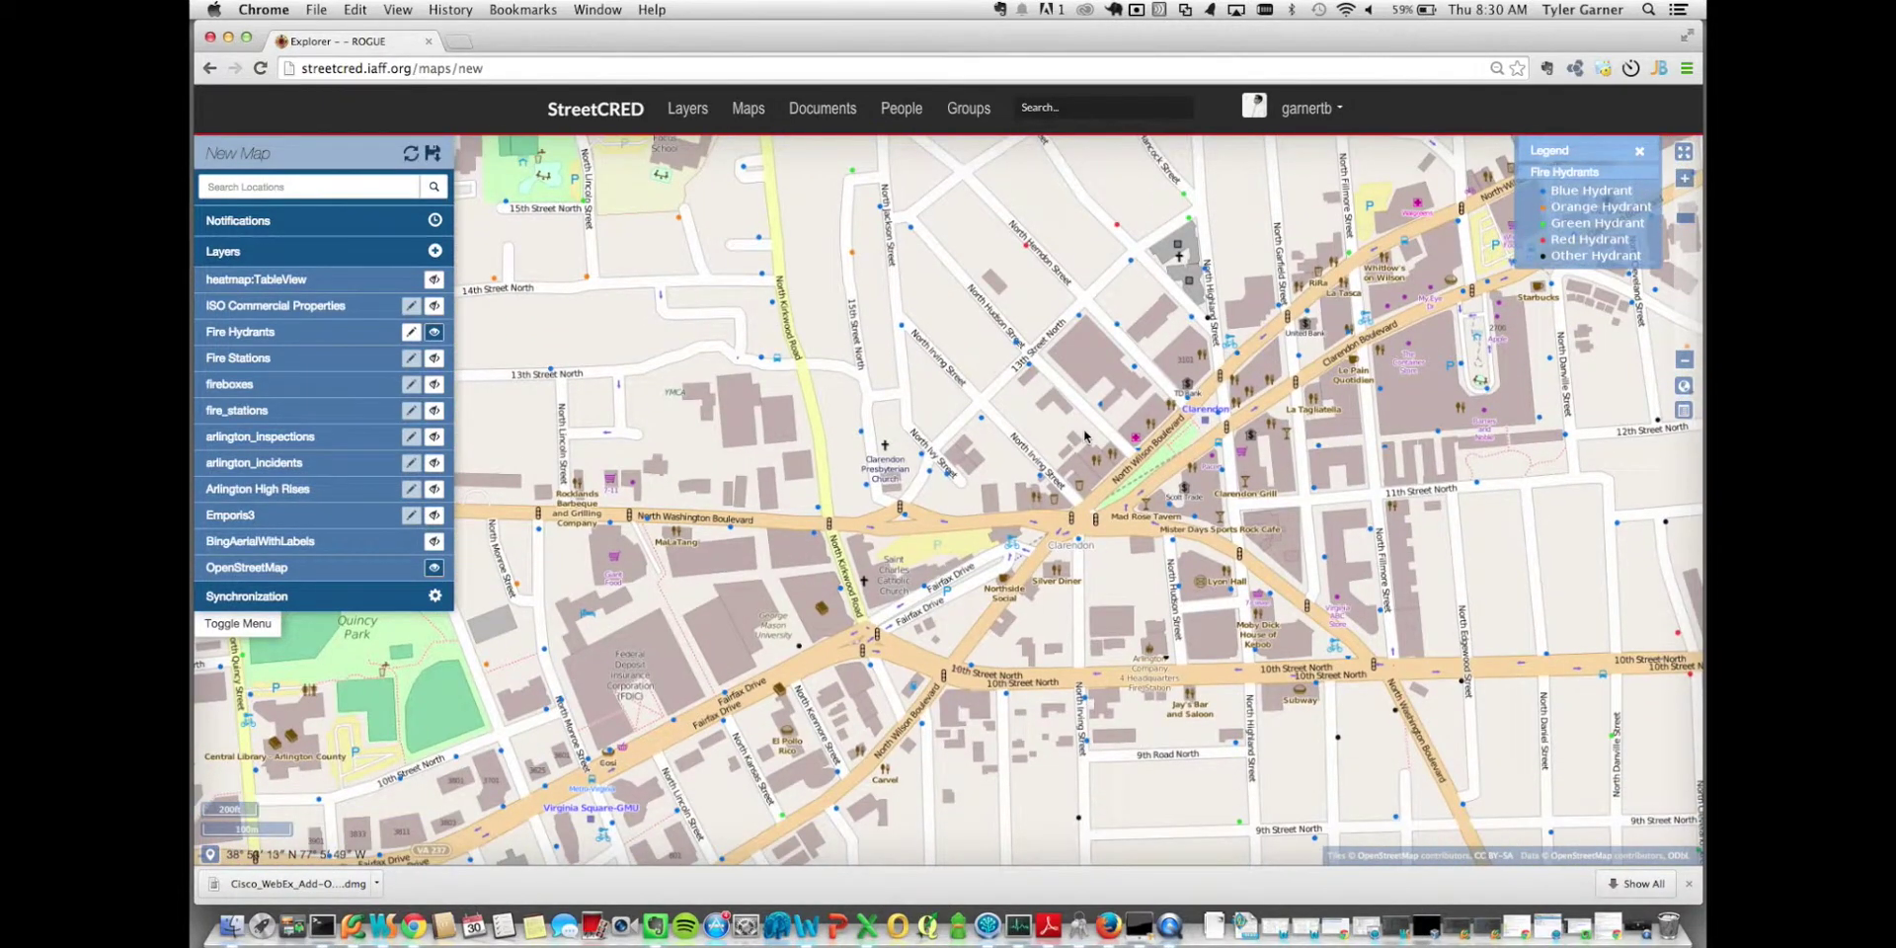
left_click(434, 542)
scroll(934, 481, "up", 3)
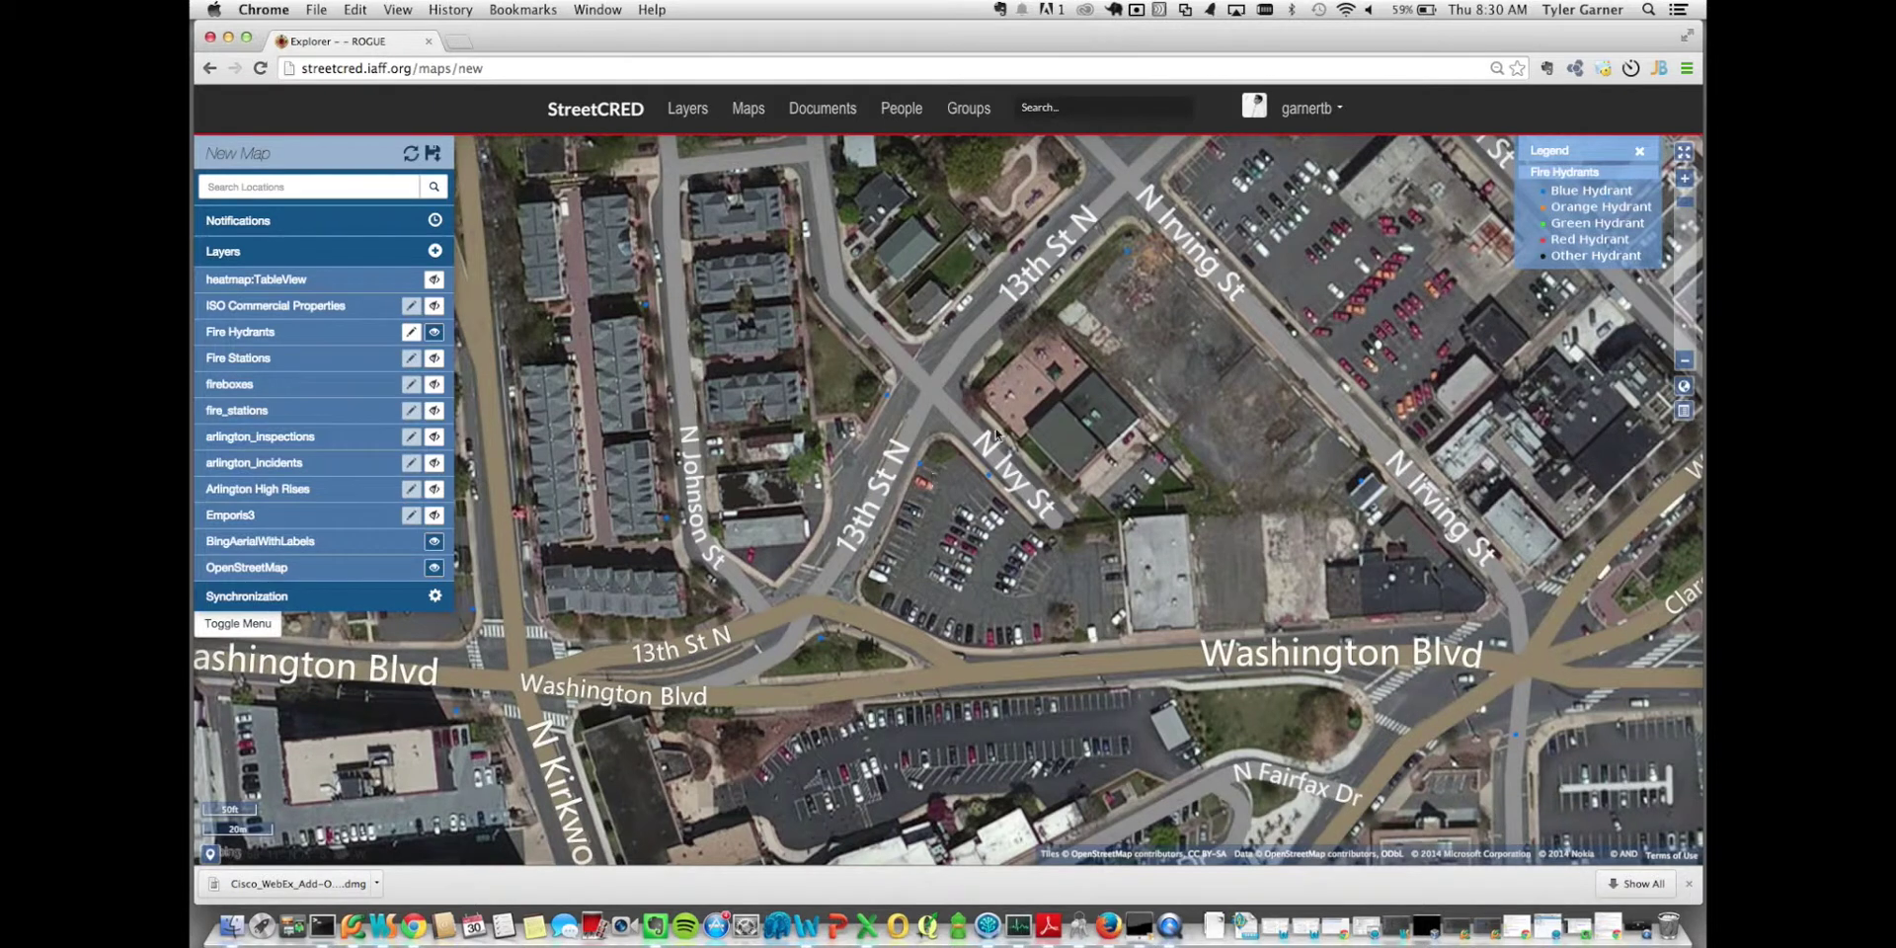
left_click_drag(997, 435, 1060, 632)
left_click_drag(977, 404, 988, 667)
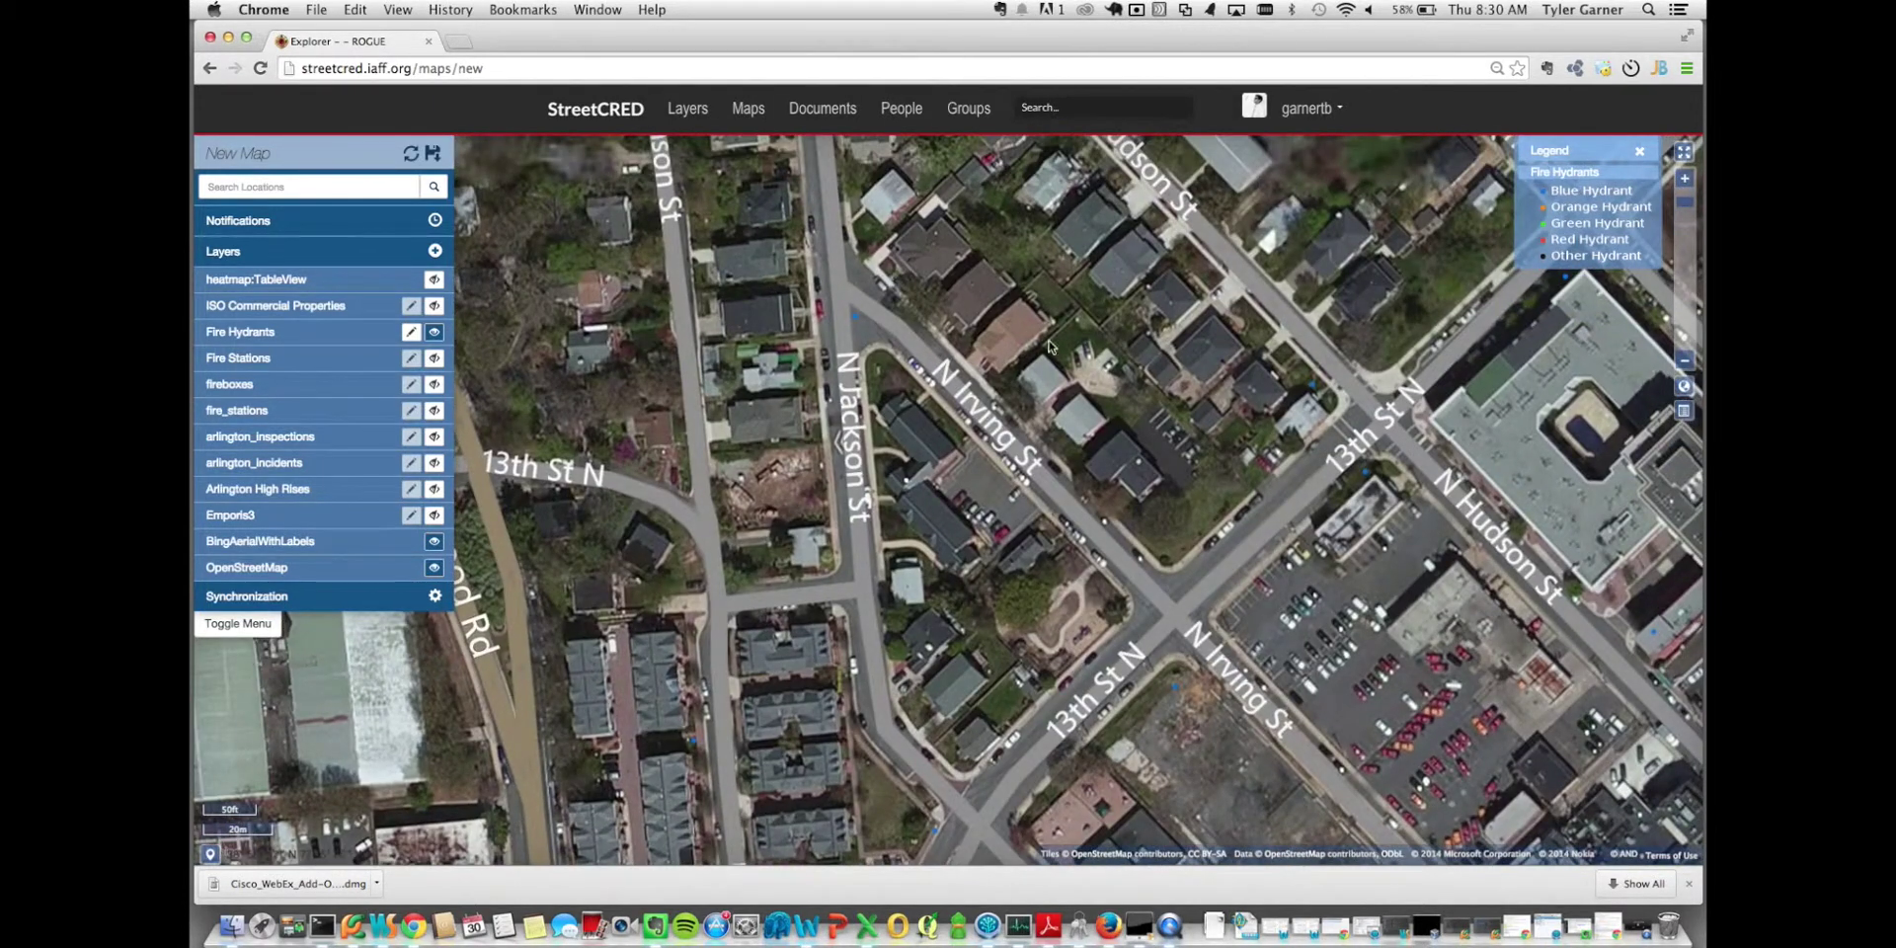
left_click_drag(1206, 340, 1189, 394)
key("Up")
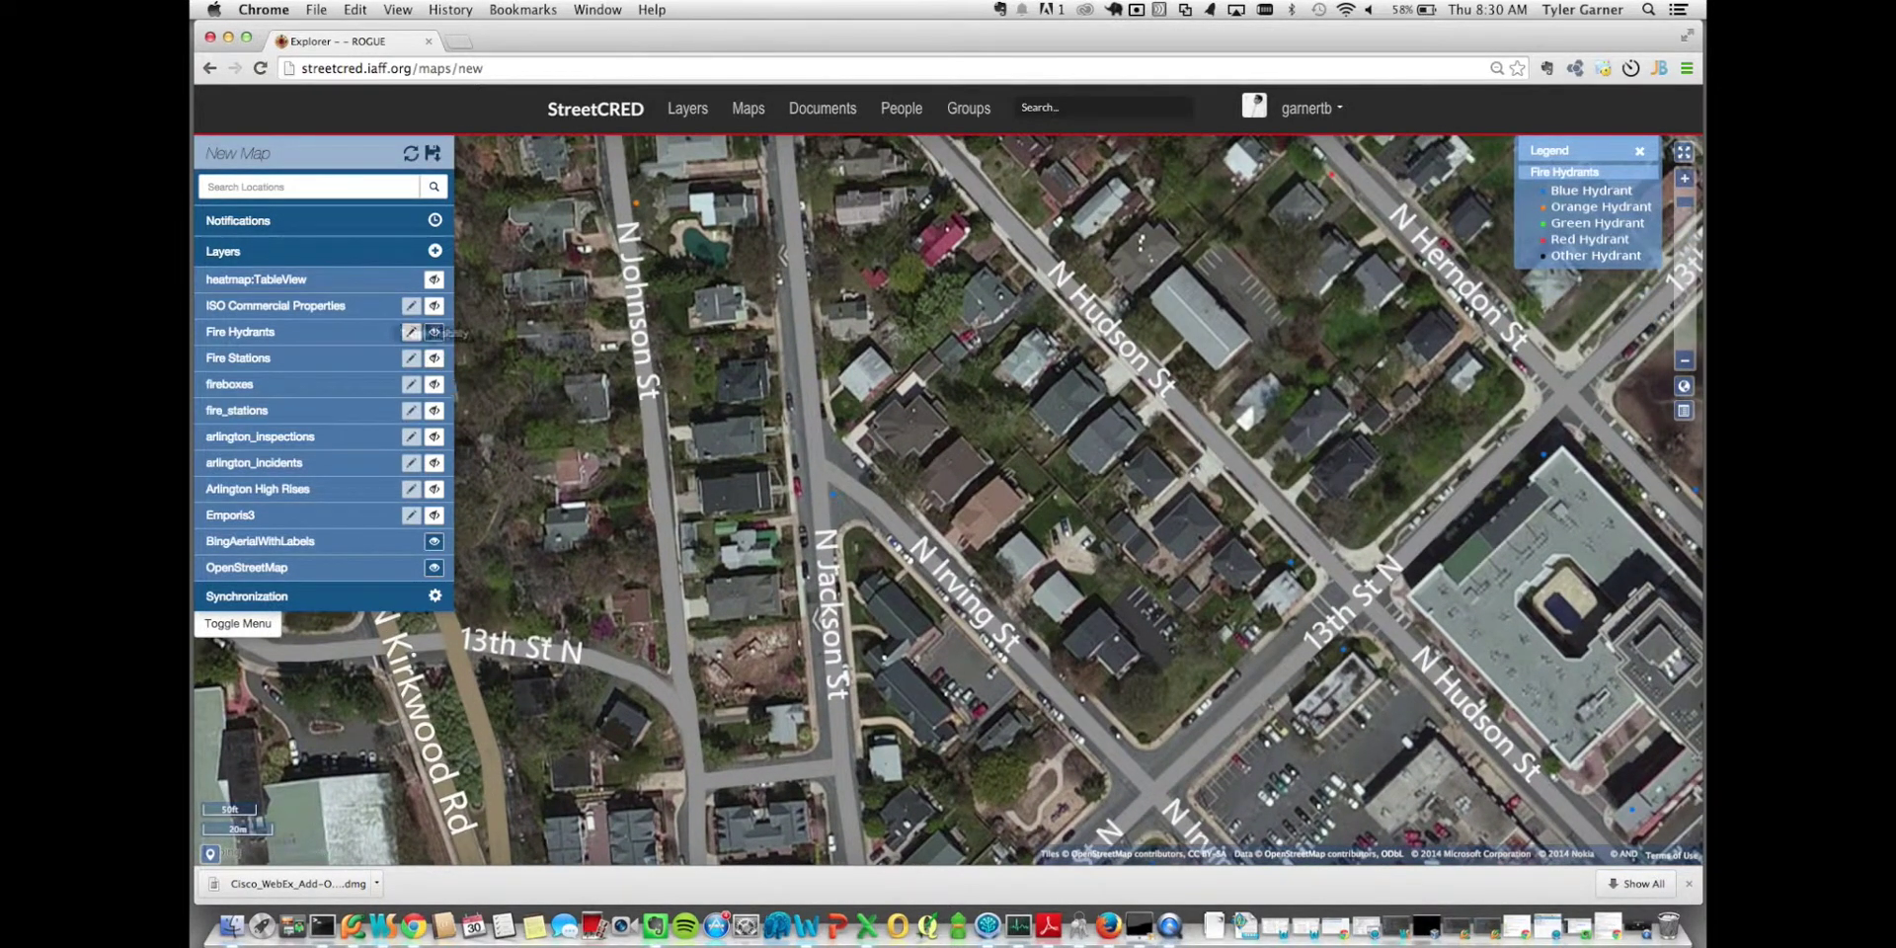
left_click(435, 541)
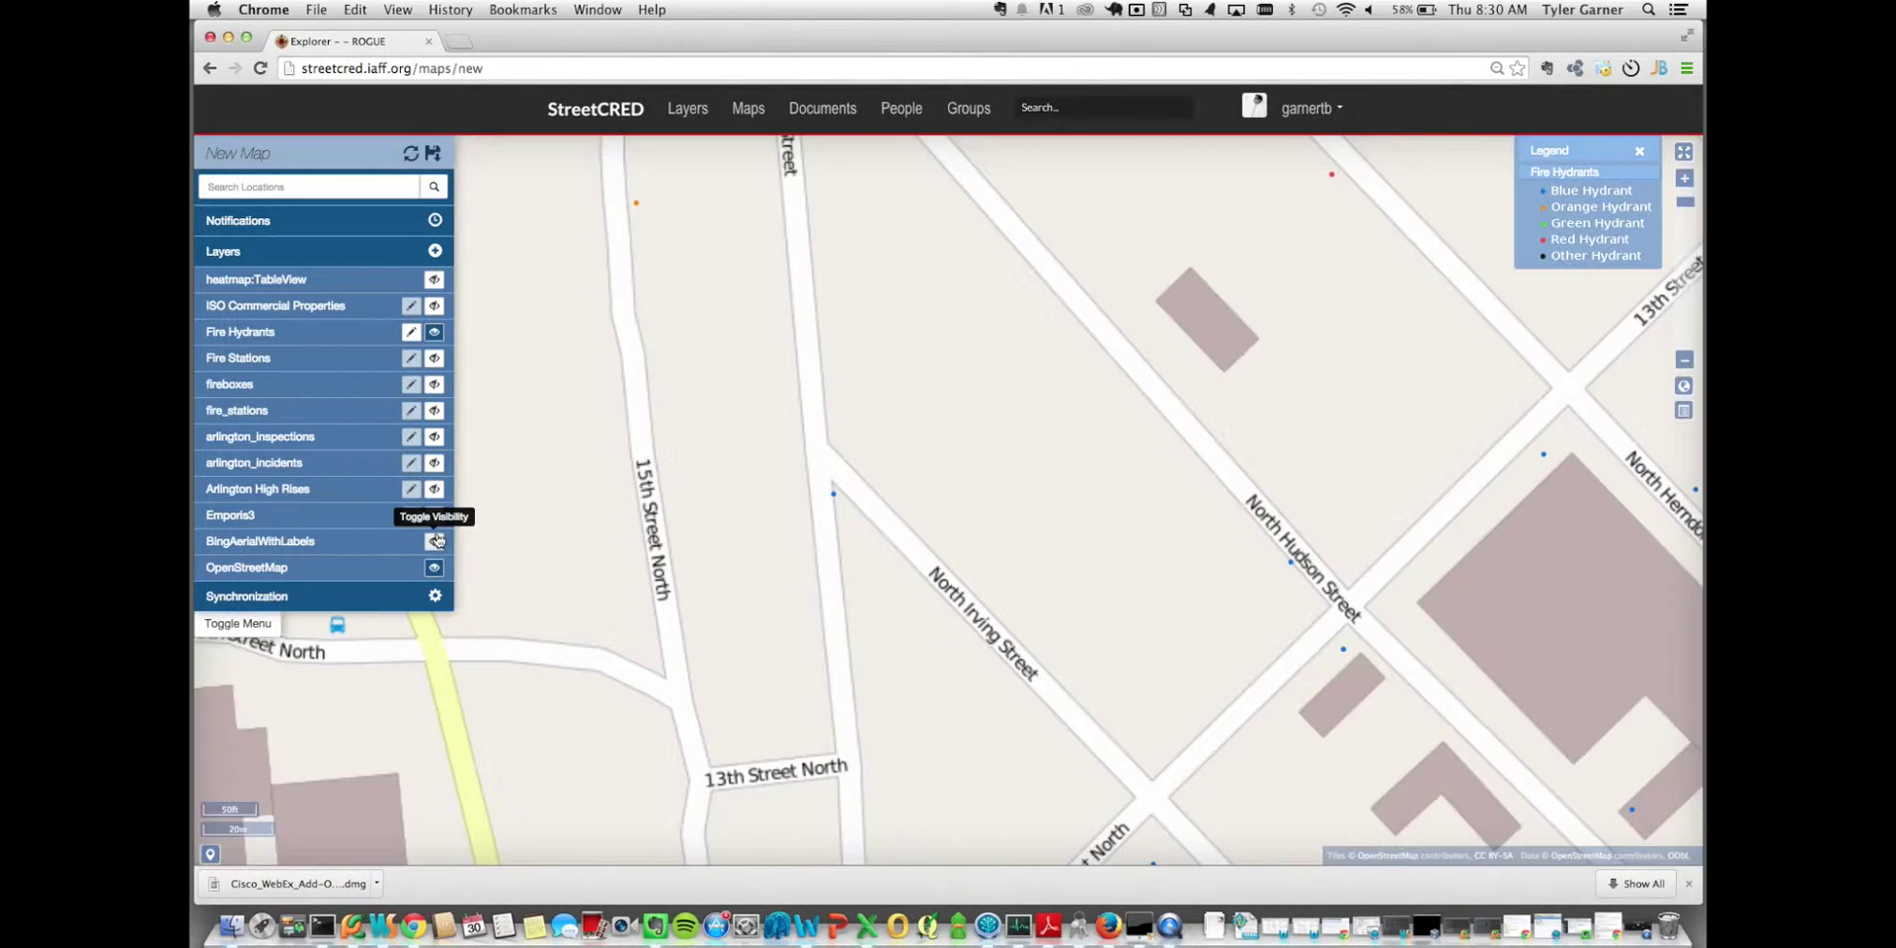
Step: Hide Fire Hydrants, preview the Fire Stations layer across Arlington, then hide it
left_click(435, 334)
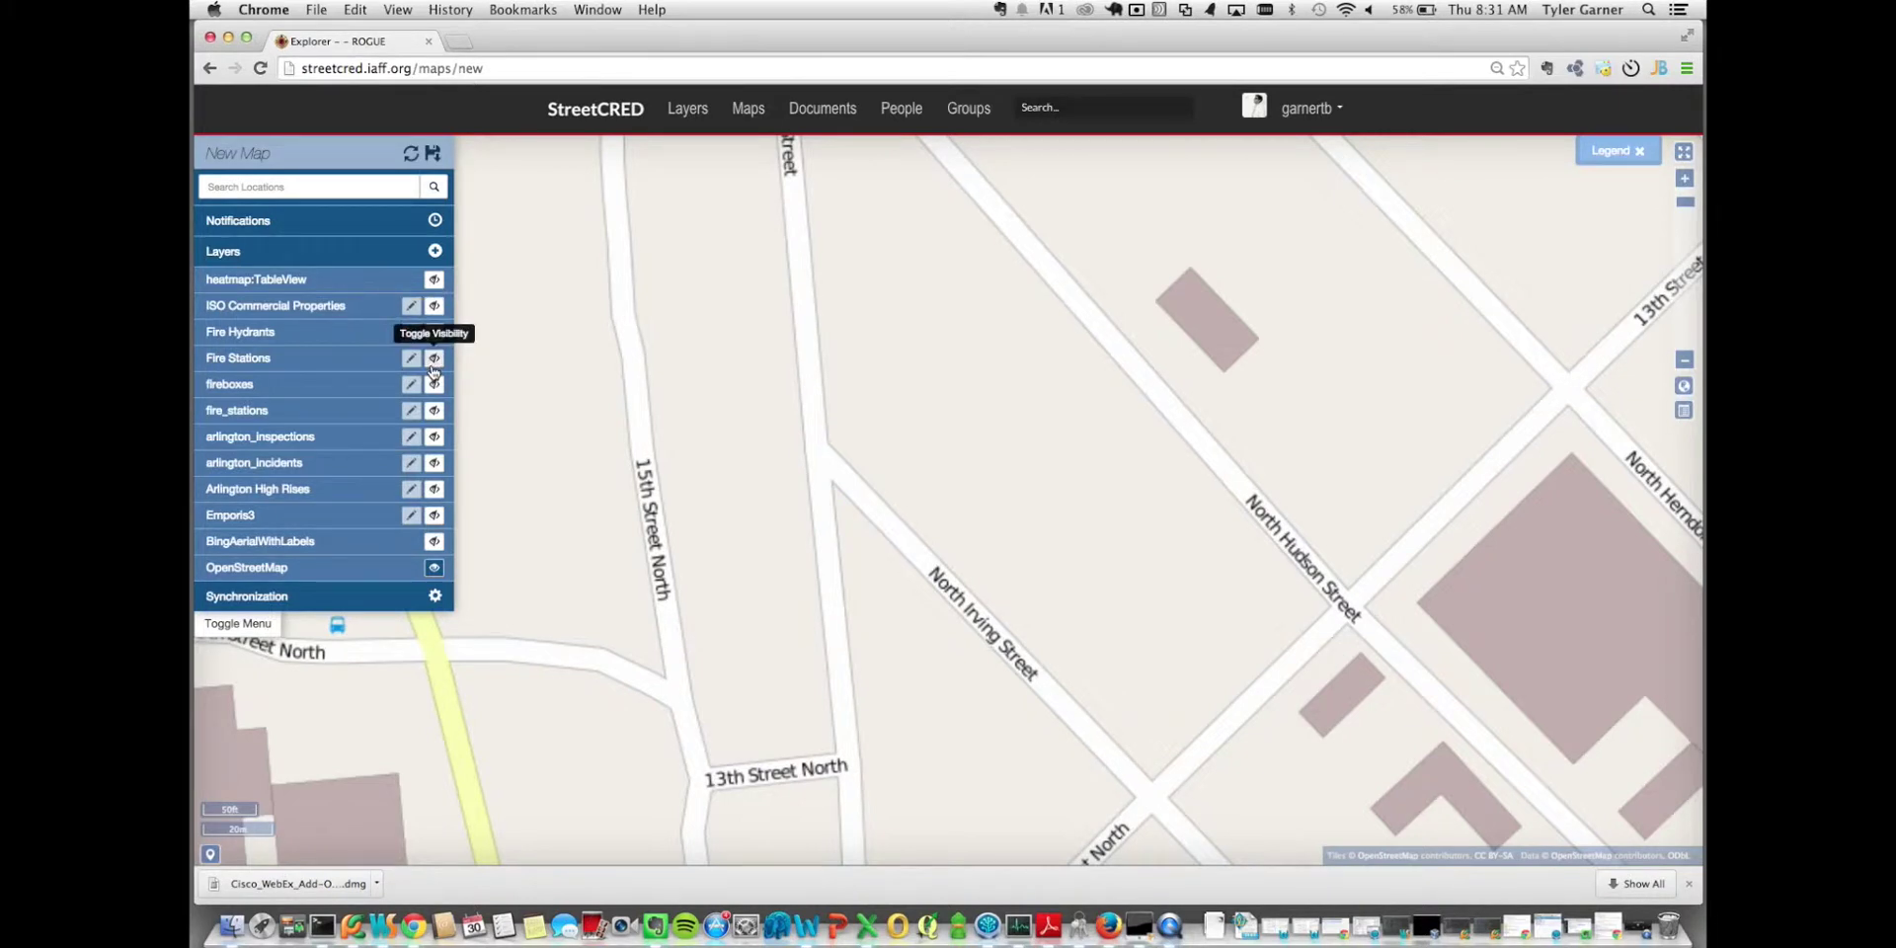
left_click(433, 363)
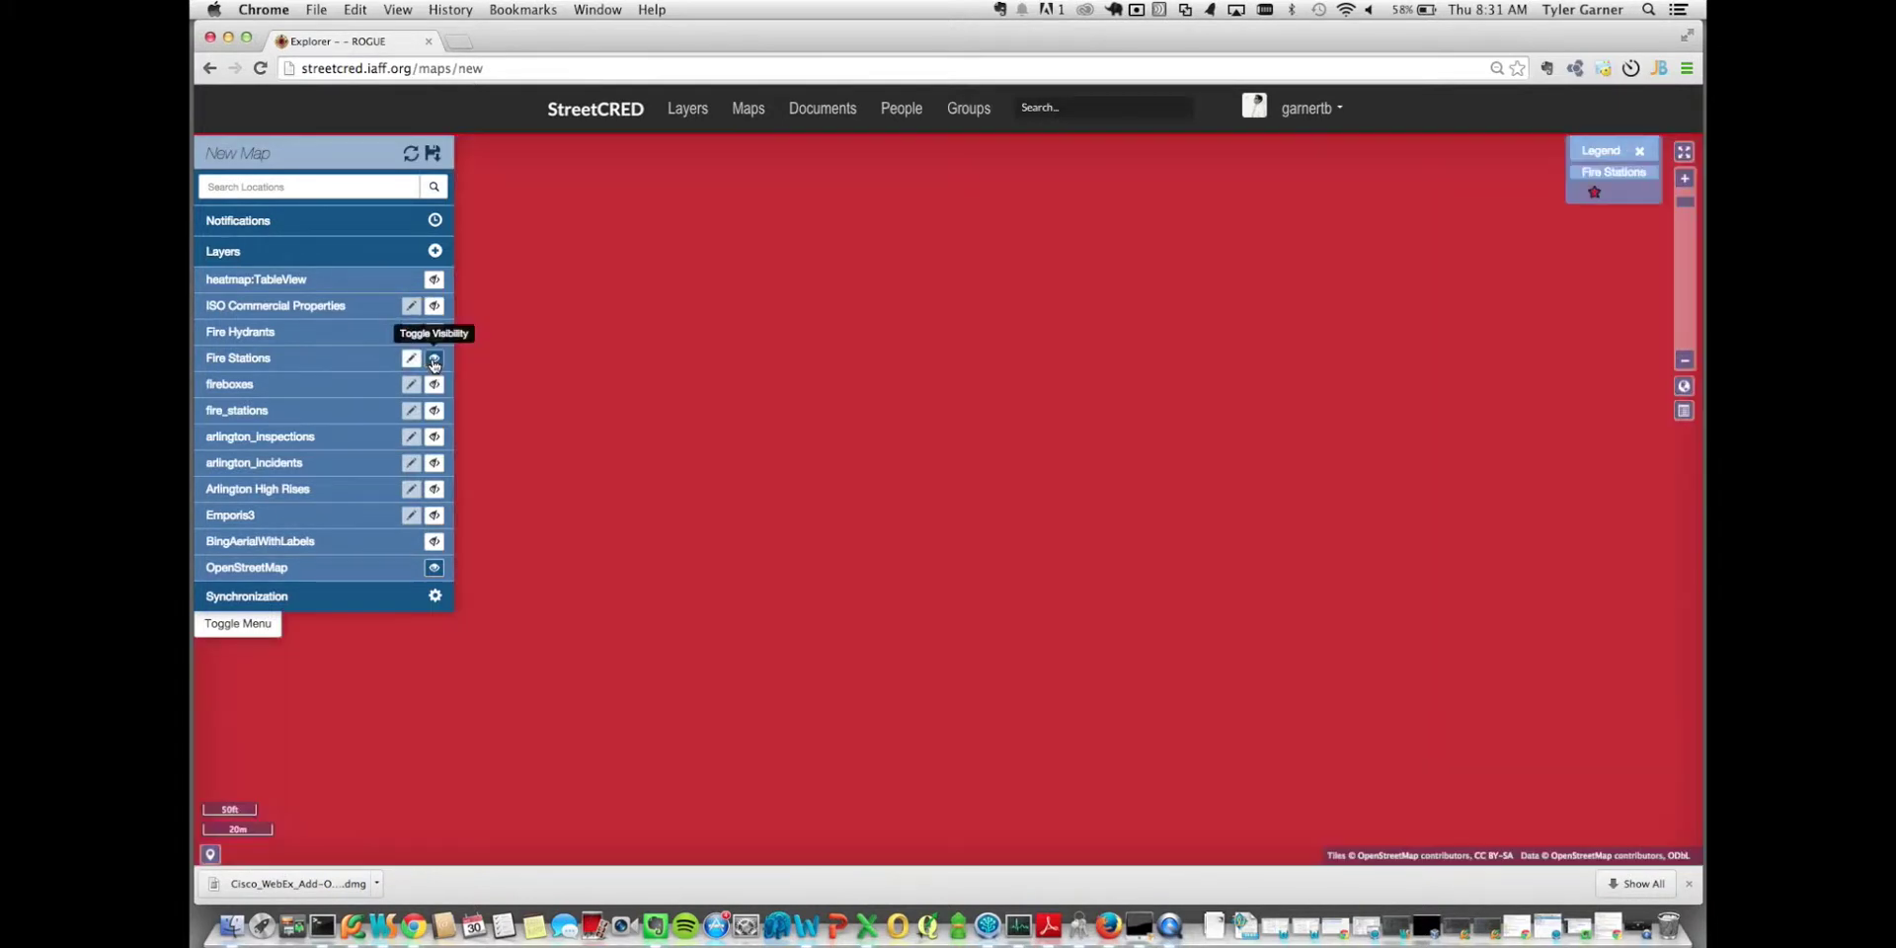
scroll(1040, 544, "down", 5)
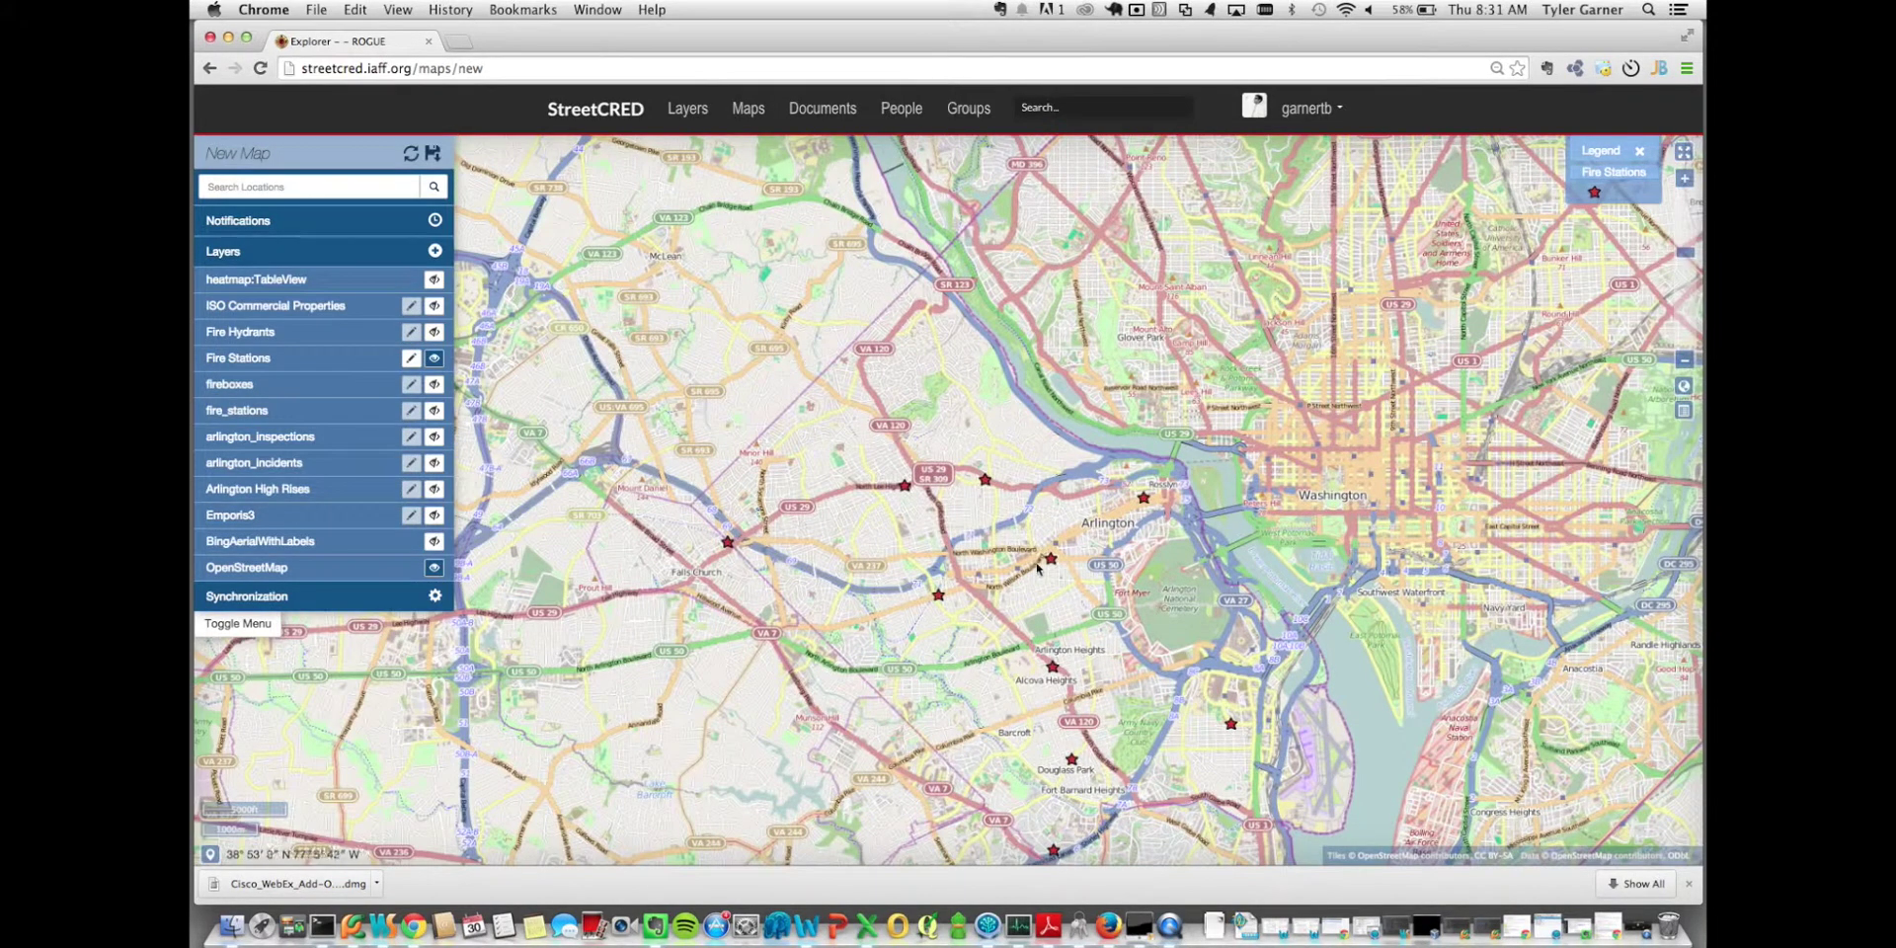
left_click_drag(1037, 567, 1040, 481)
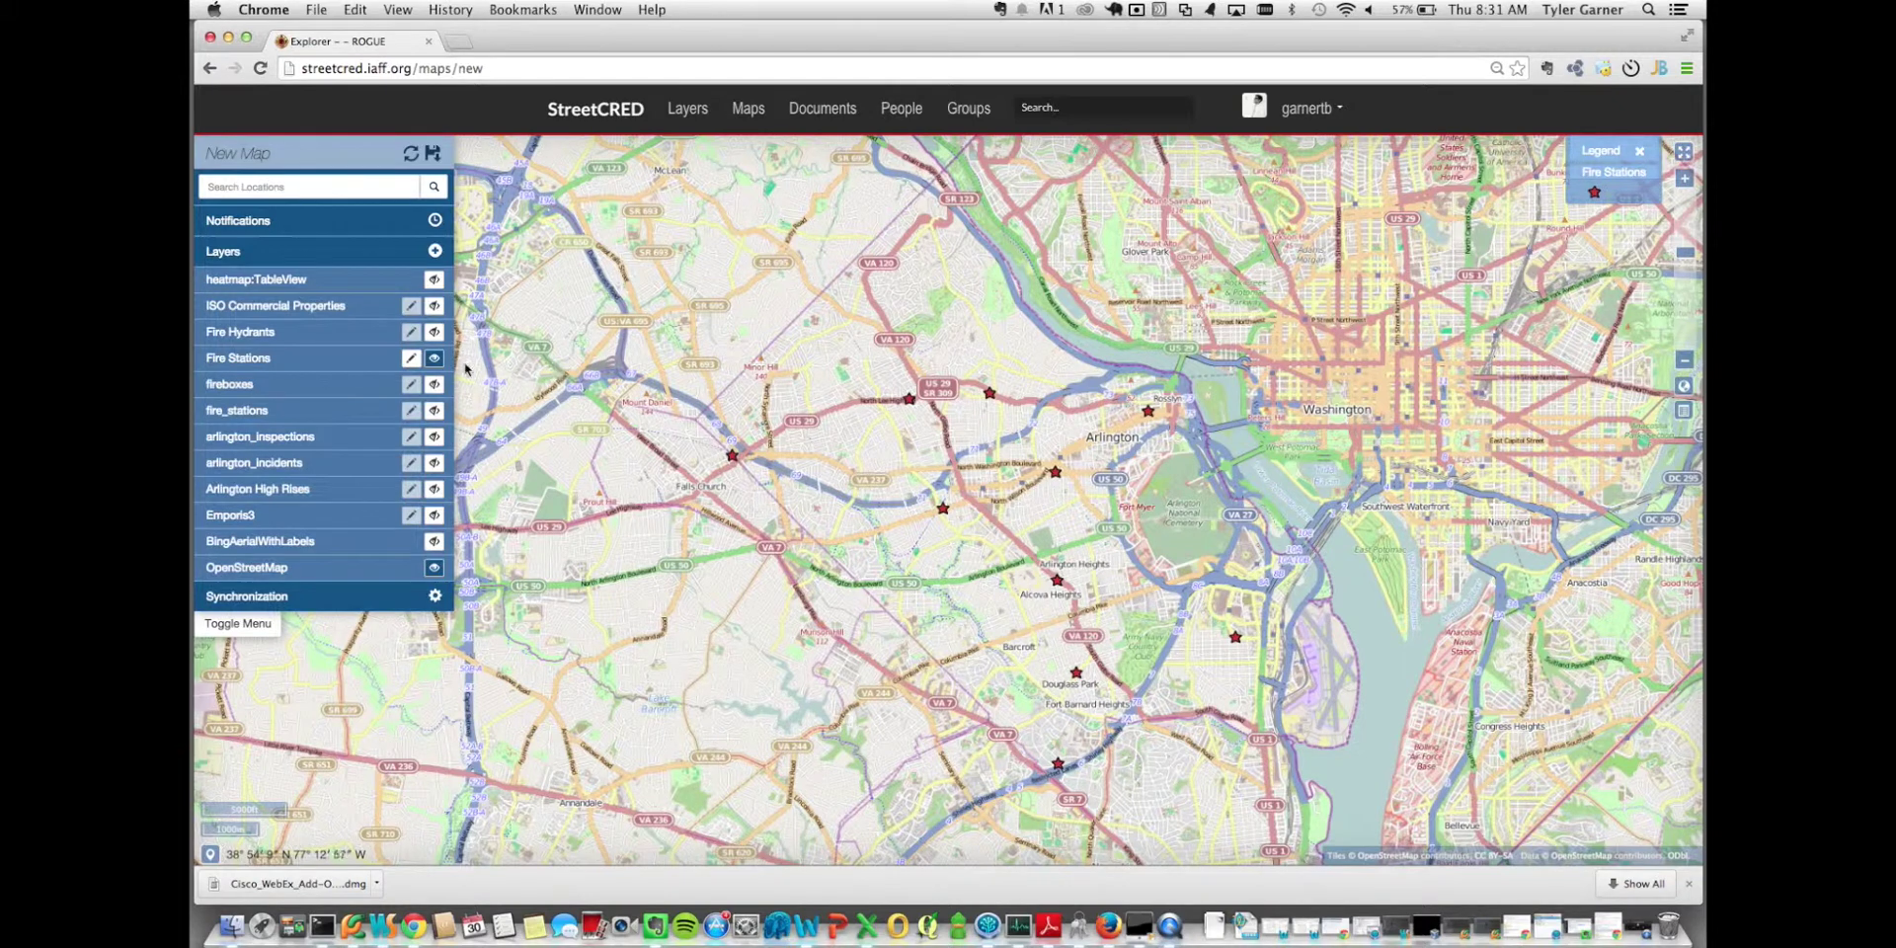
left_click(433, 357)
Step: Show the fireboxes layer, inspect one fire box's attributes, then hide fireboxes again
left_click(434, 385)
scroll(1051, 528, "up", 2)
scroll(1045, 477, "up", 1)
scroll(1045, 477, "down", 3)
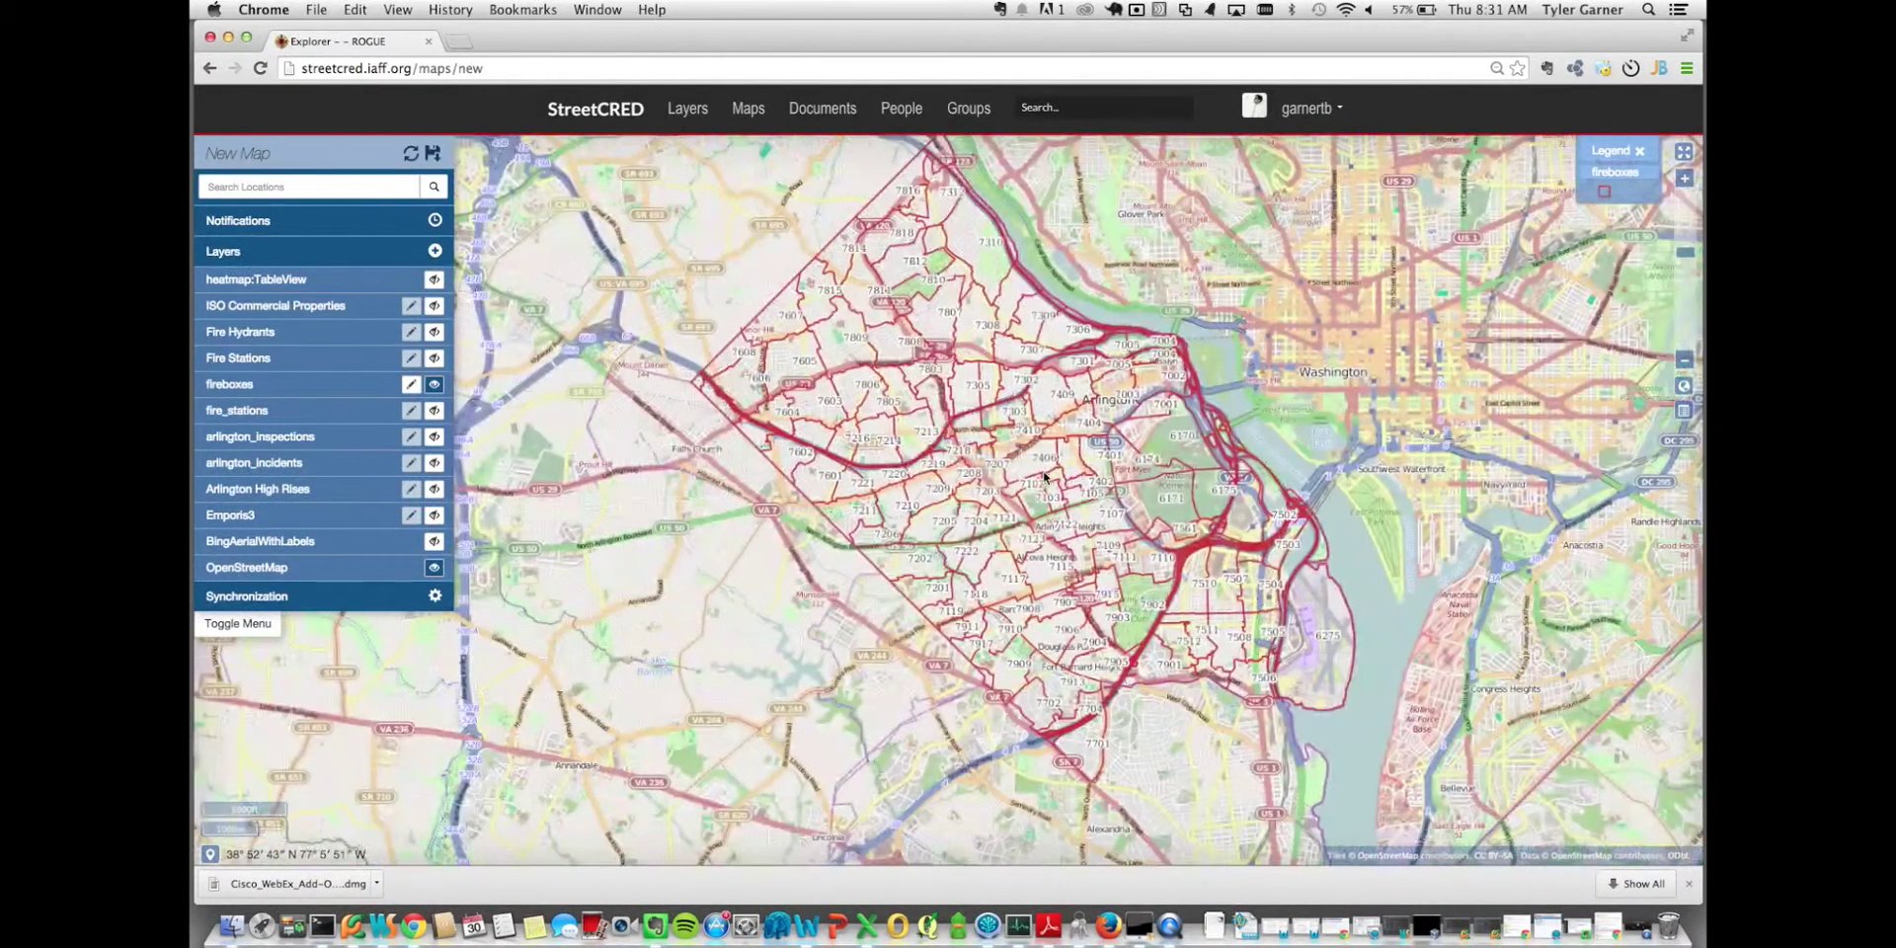
left_click(1035, 460)
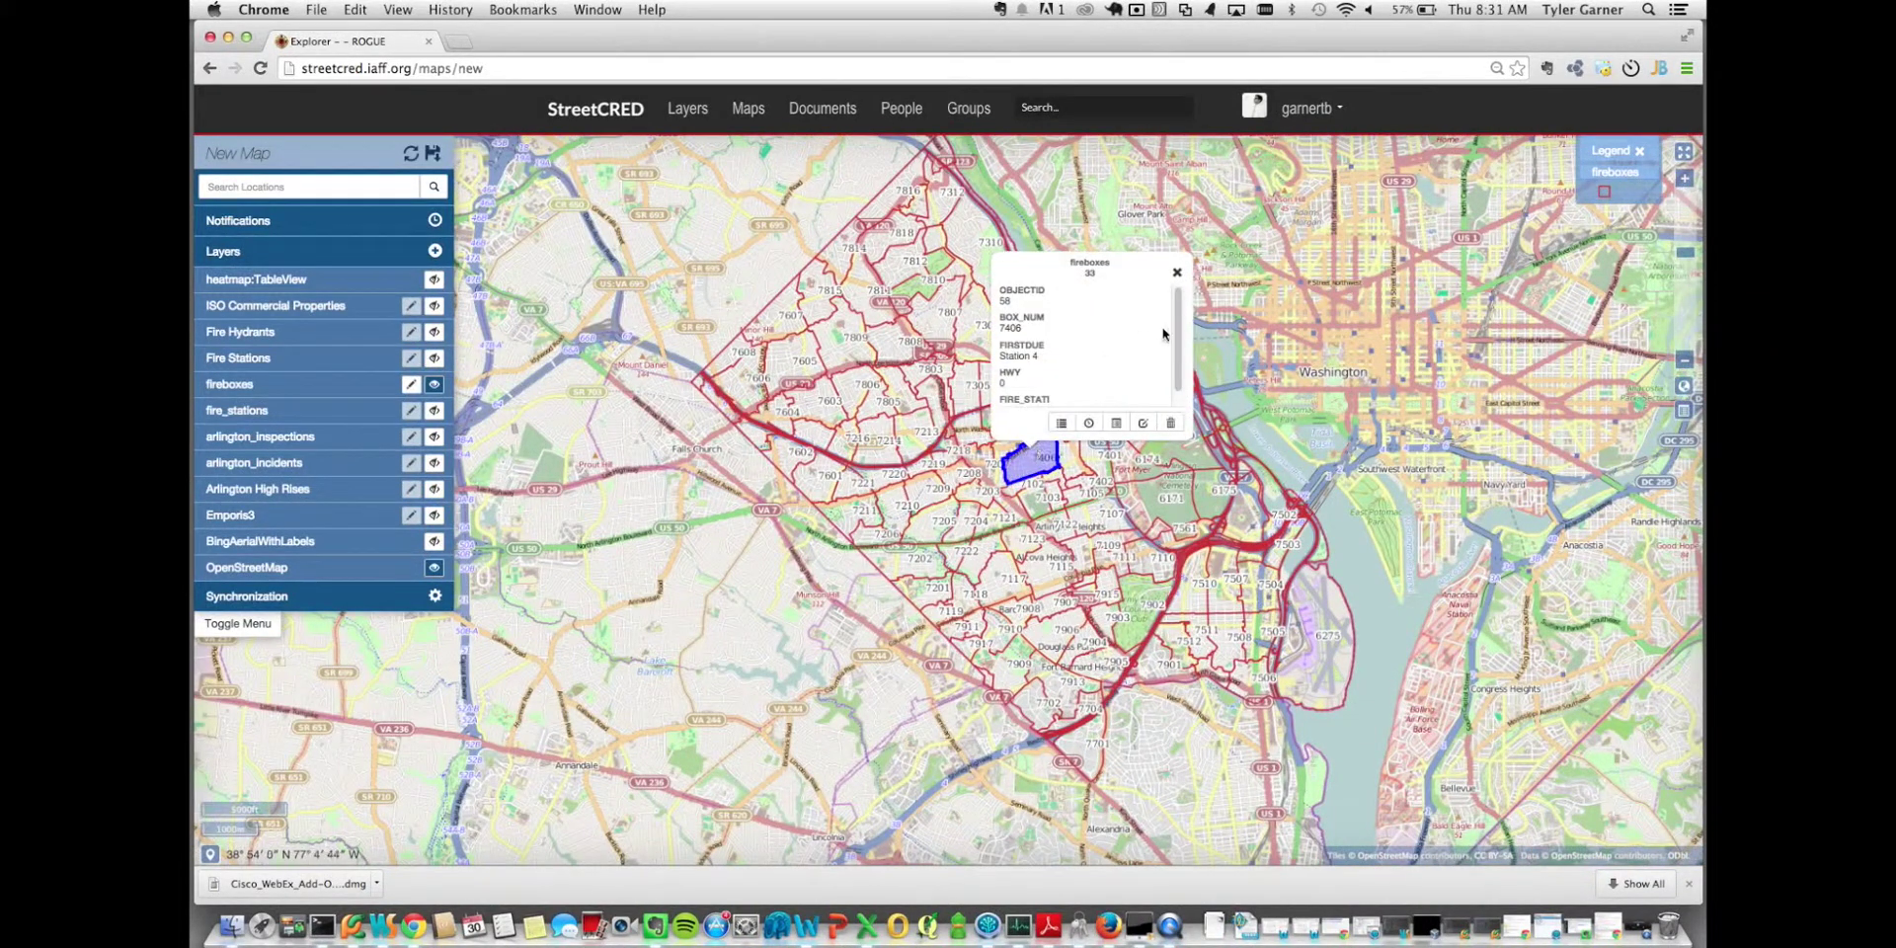
scroll(1170, 336, "down", 1)
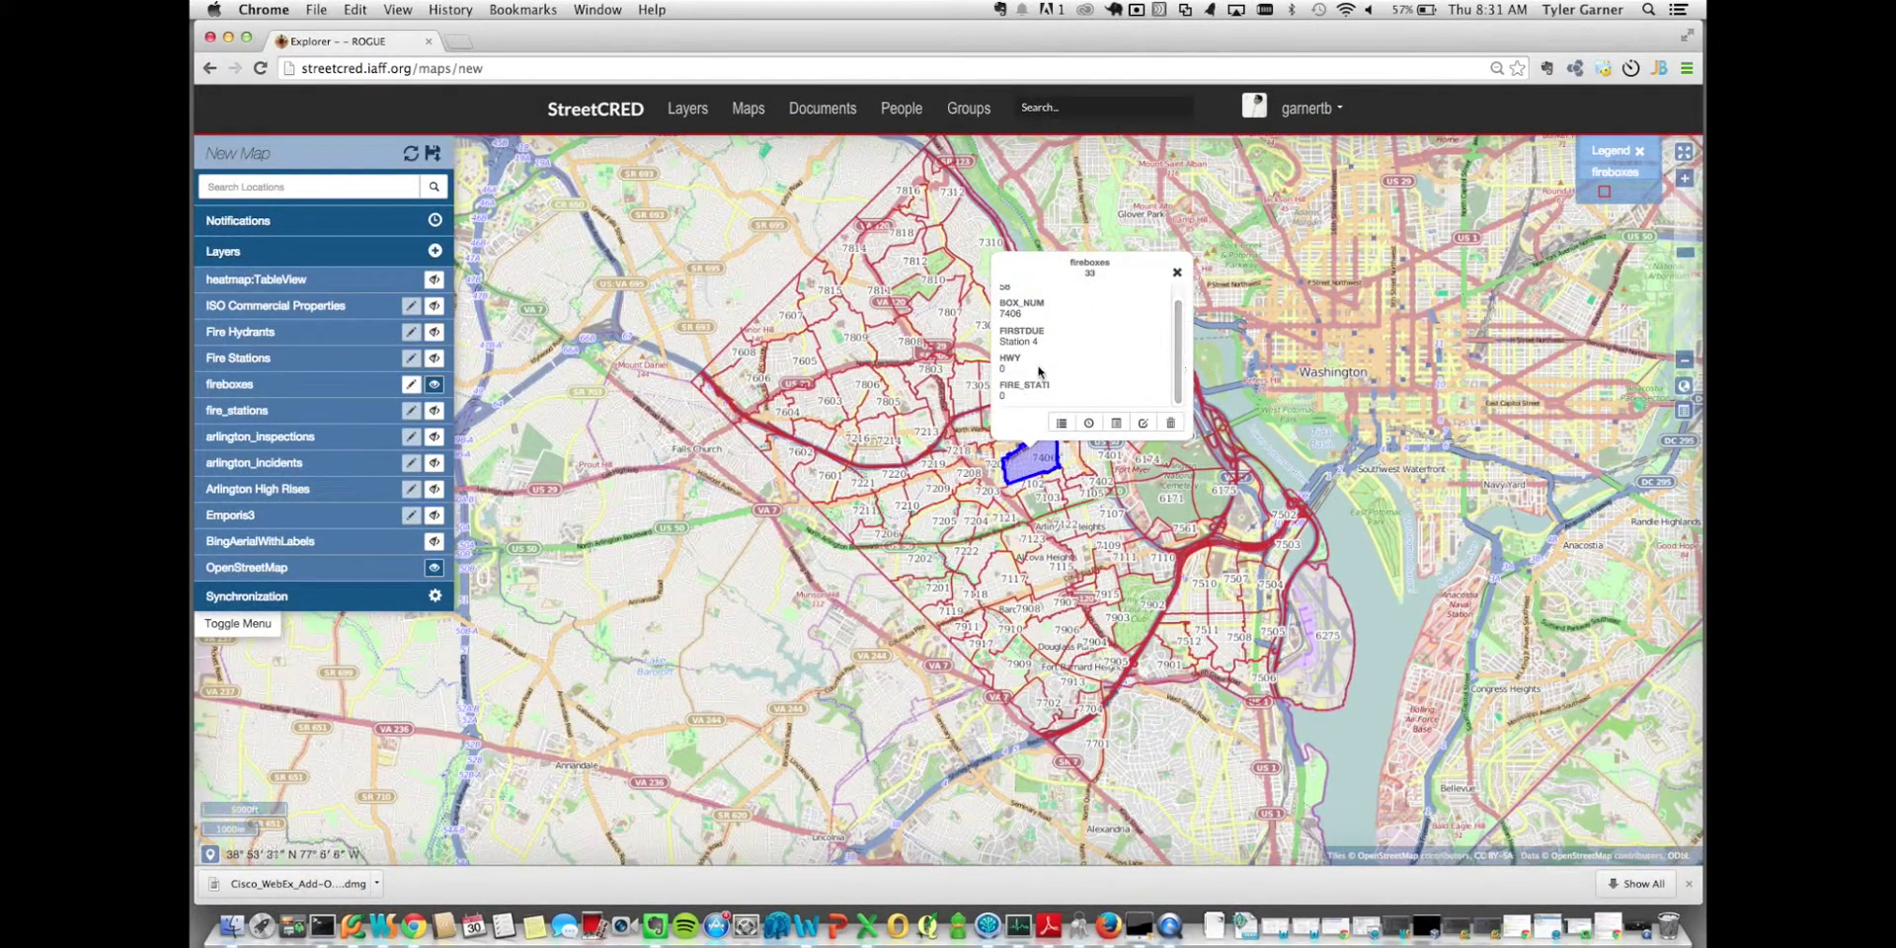
left_click(1176, 273)
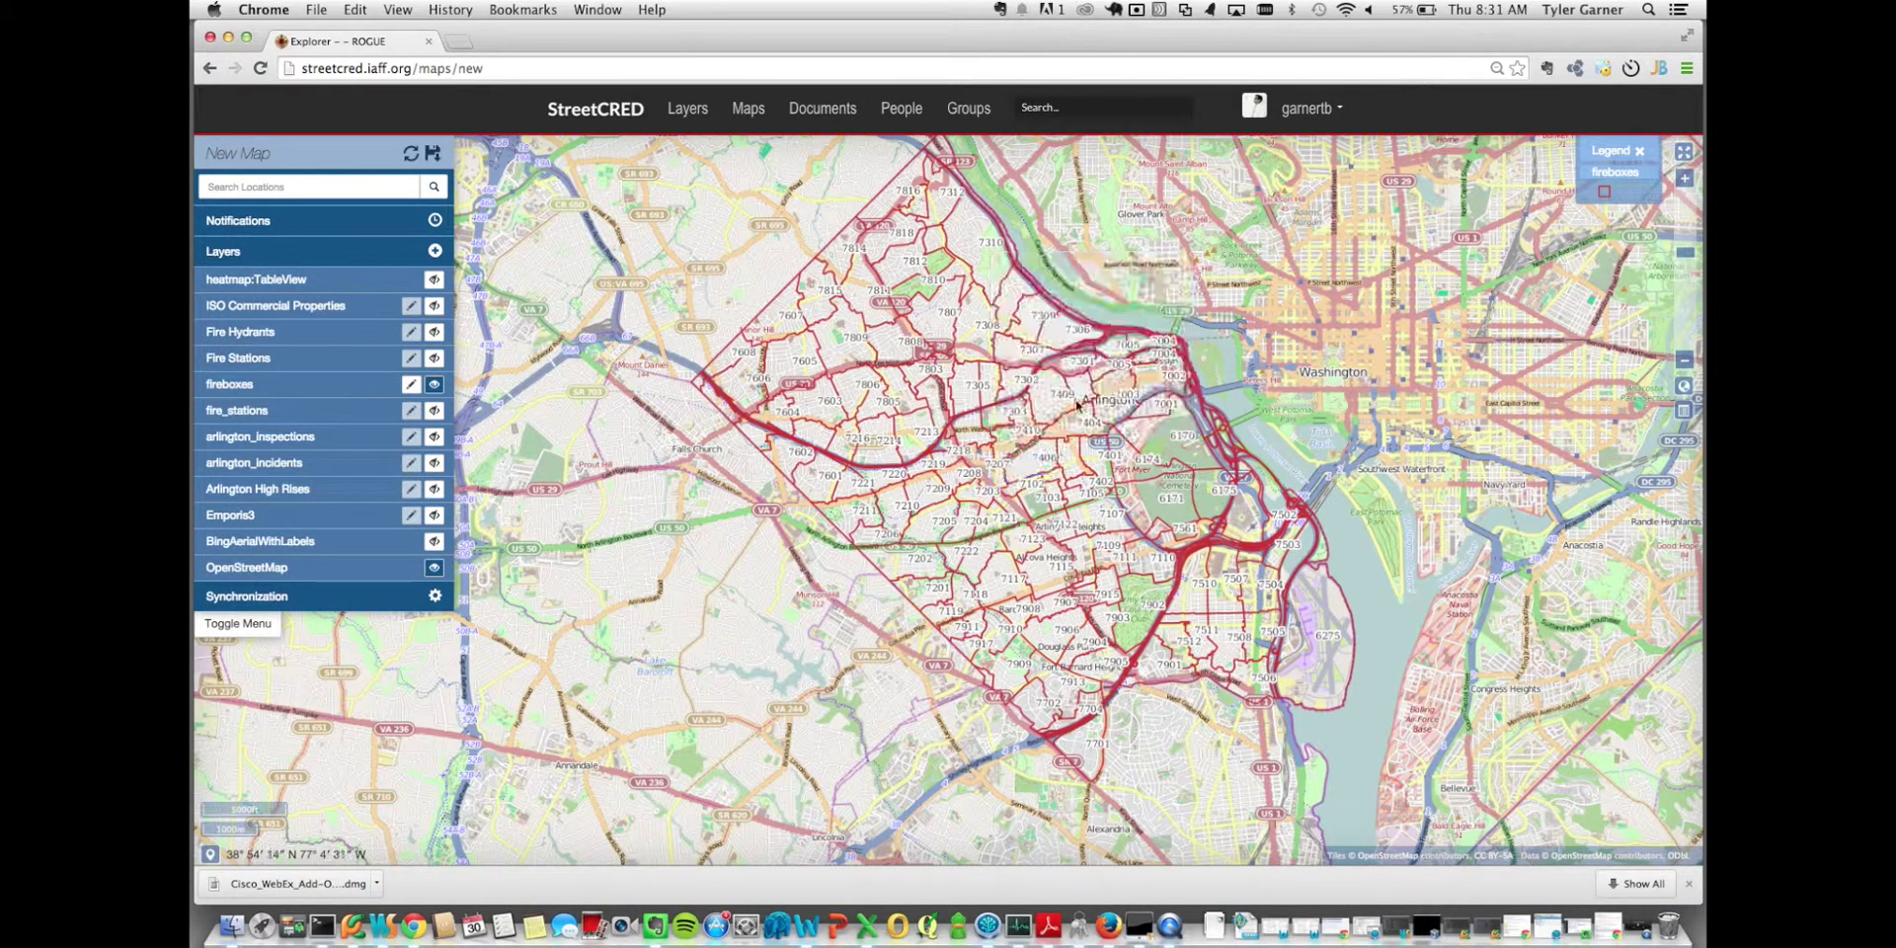
left_click(433, 385)
Step: Turn on arlington_inspections and frame the Clarendon–Court House corridor
left_click(436, 438)
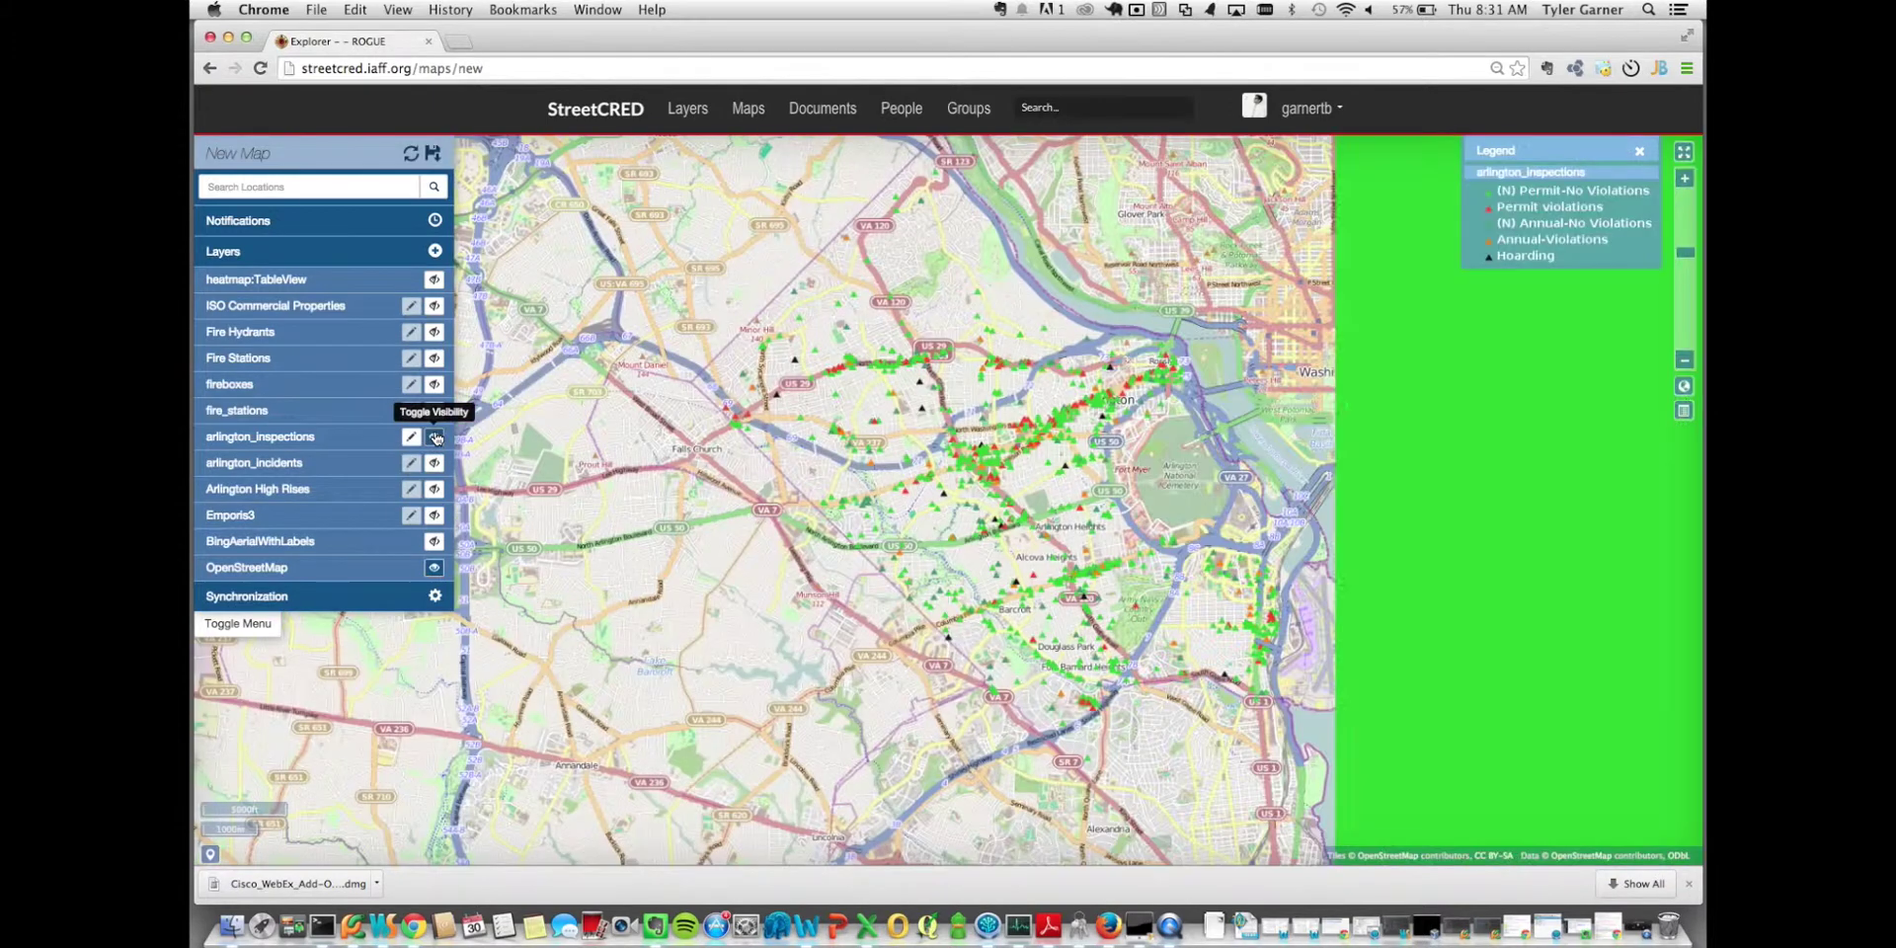
scroll(1060, 434, "up", 1)
scroll(1059, 435, "up", 3)
left_click_drag(982, 545, 878, 656)
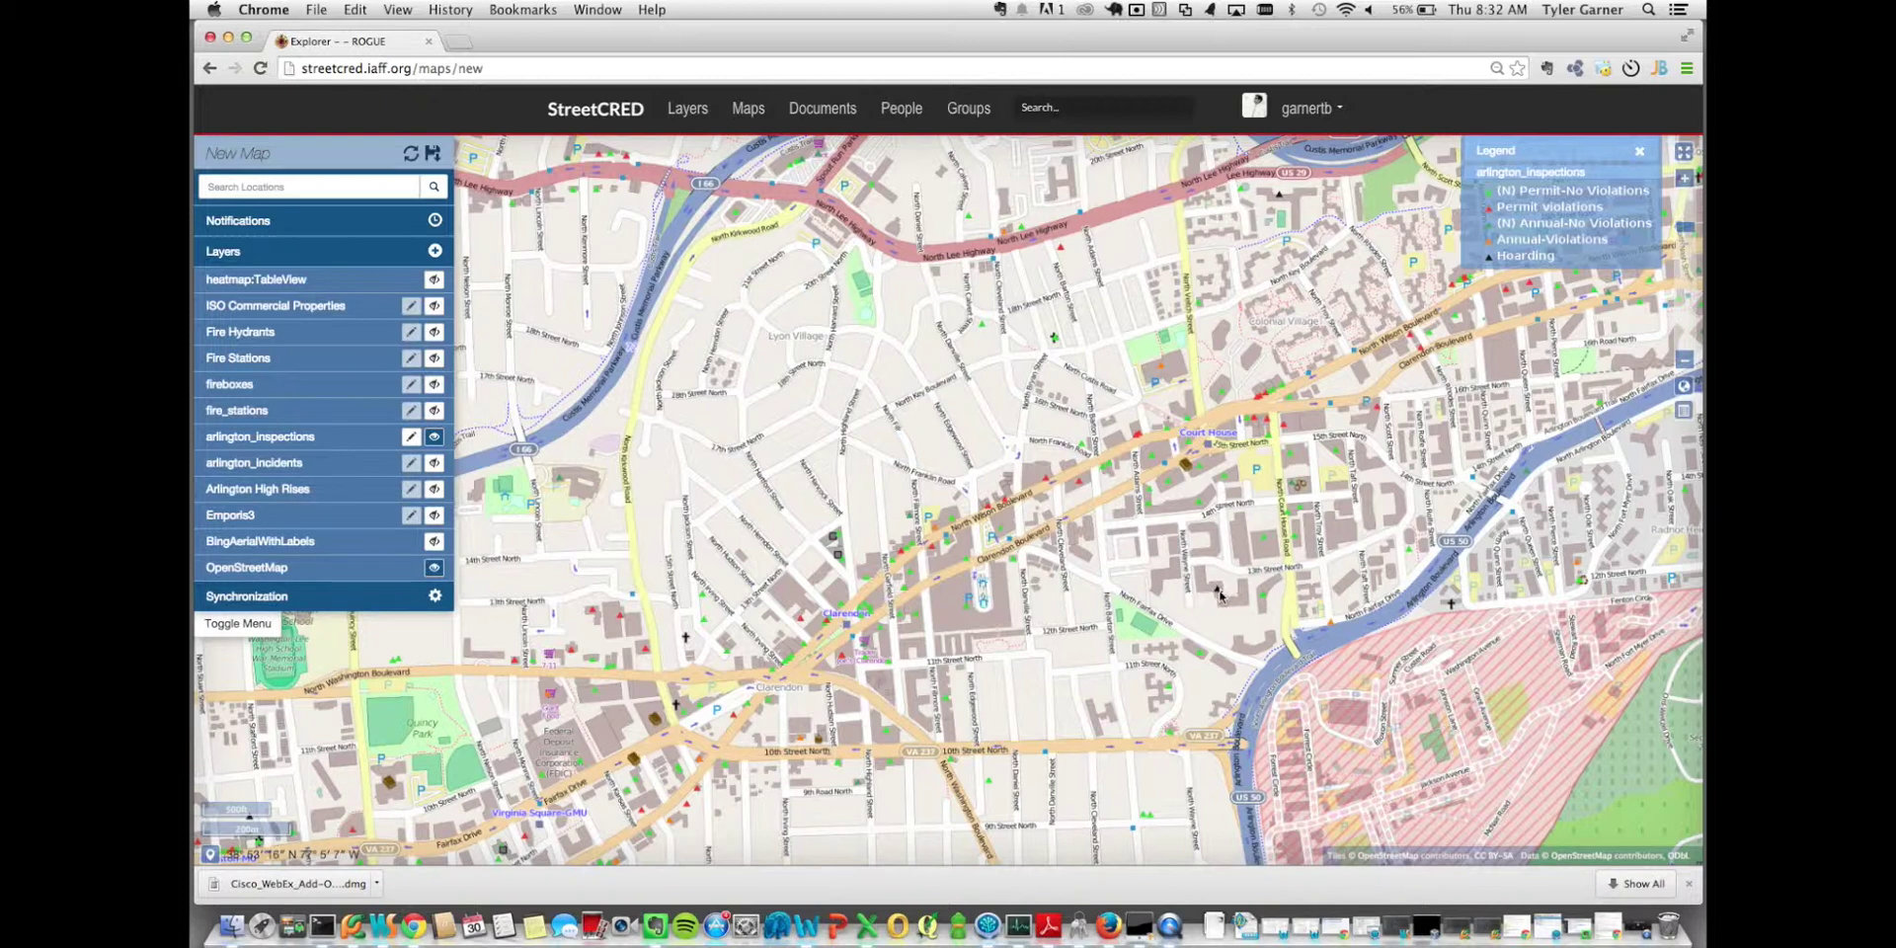
left_click_drag(1220, 594, 1173, 525)
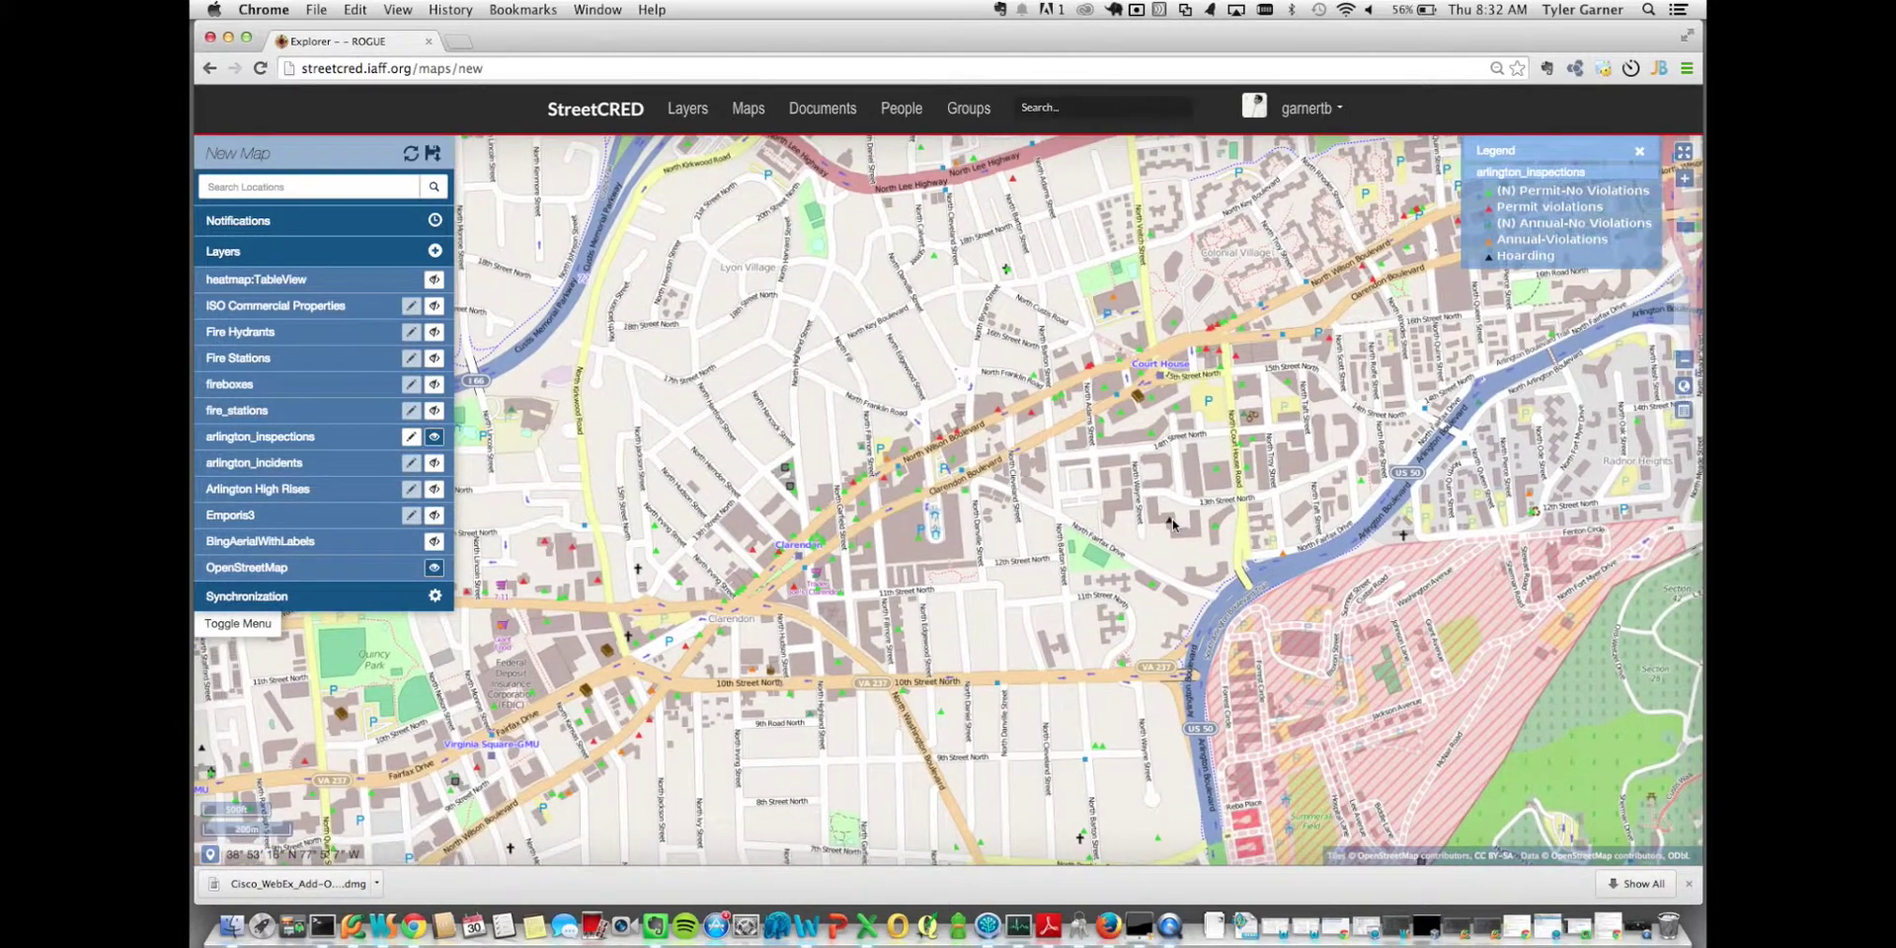
Step: Swap arlington_inspections for arlington_incidents, pan toward the Potomac, and show Arlington High Rises
left_click(434, 437)
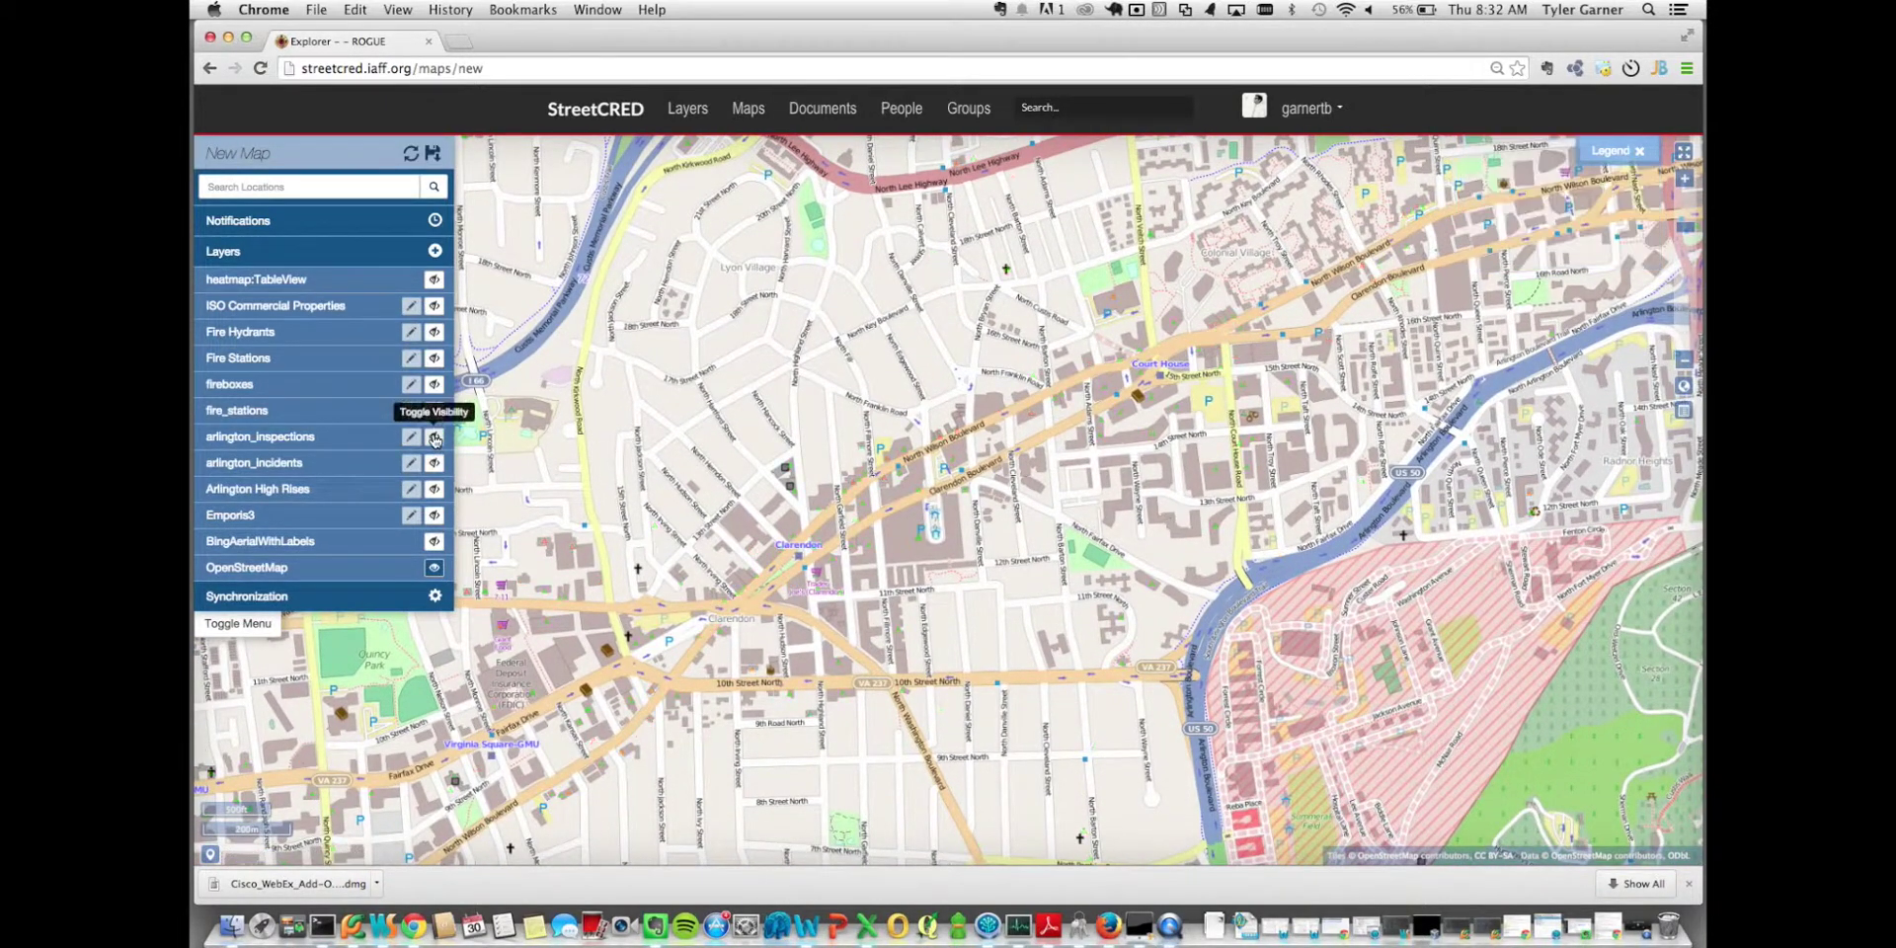
left_click(436, 463)
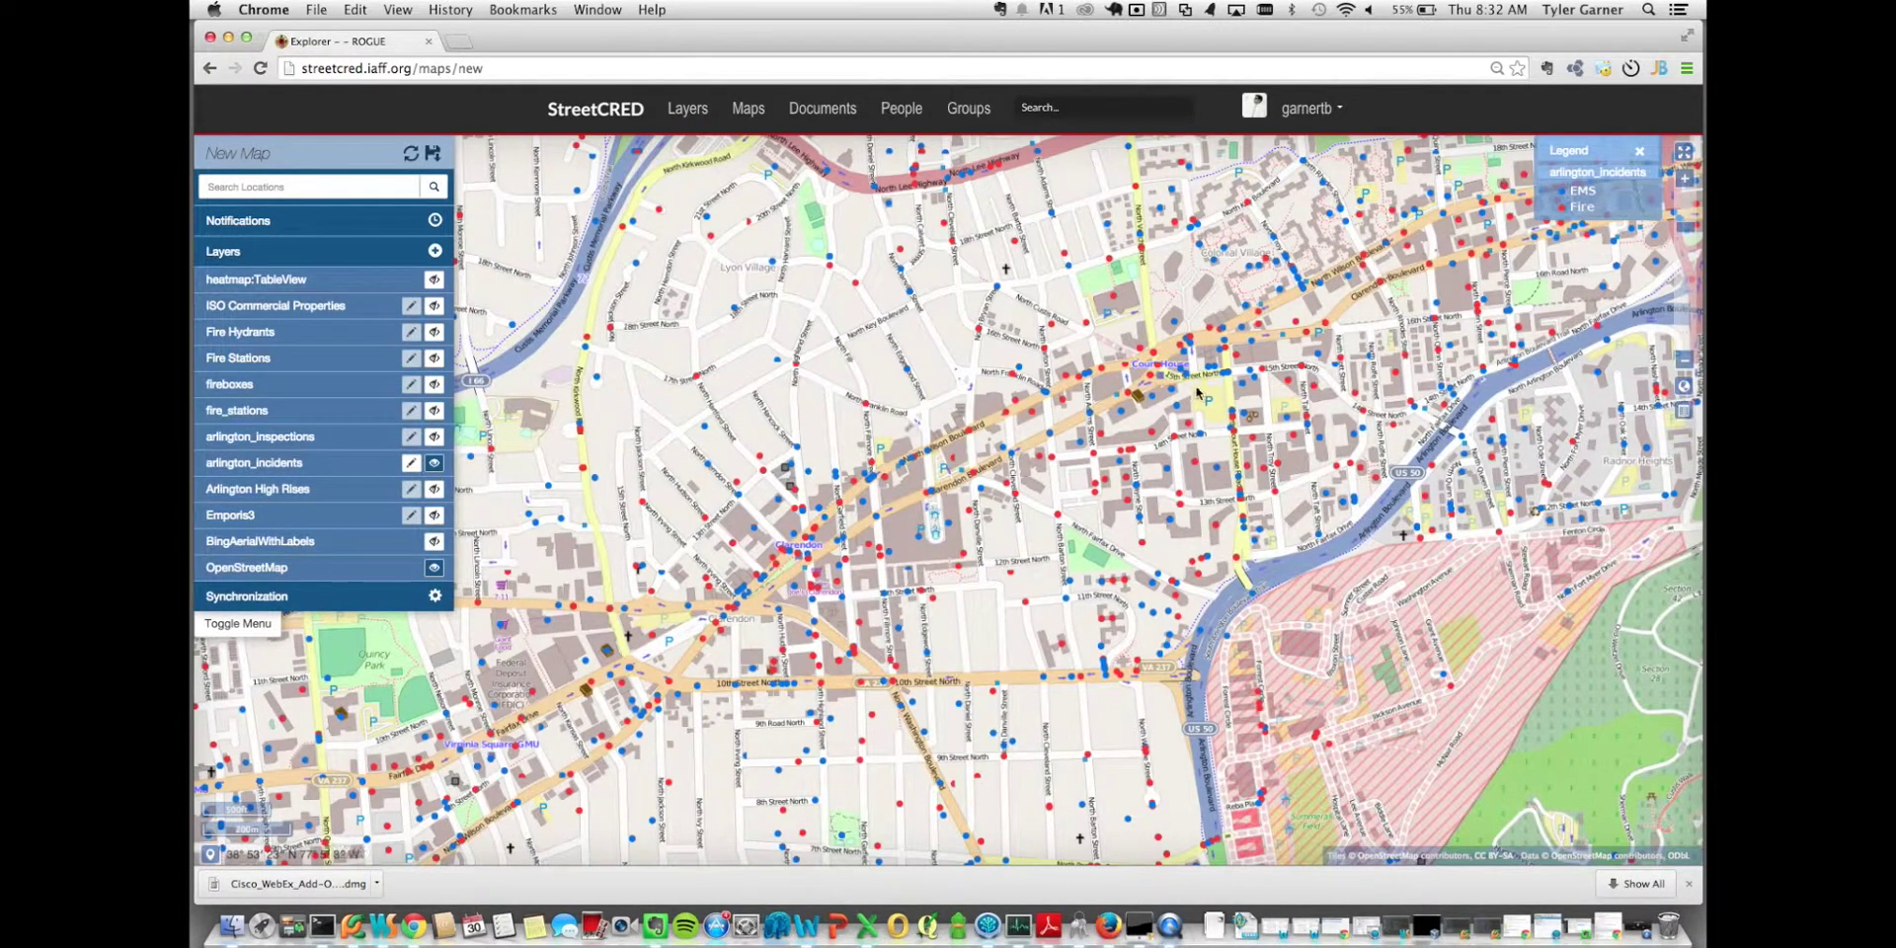
left_click_drag(1199, 395, 993, 512)
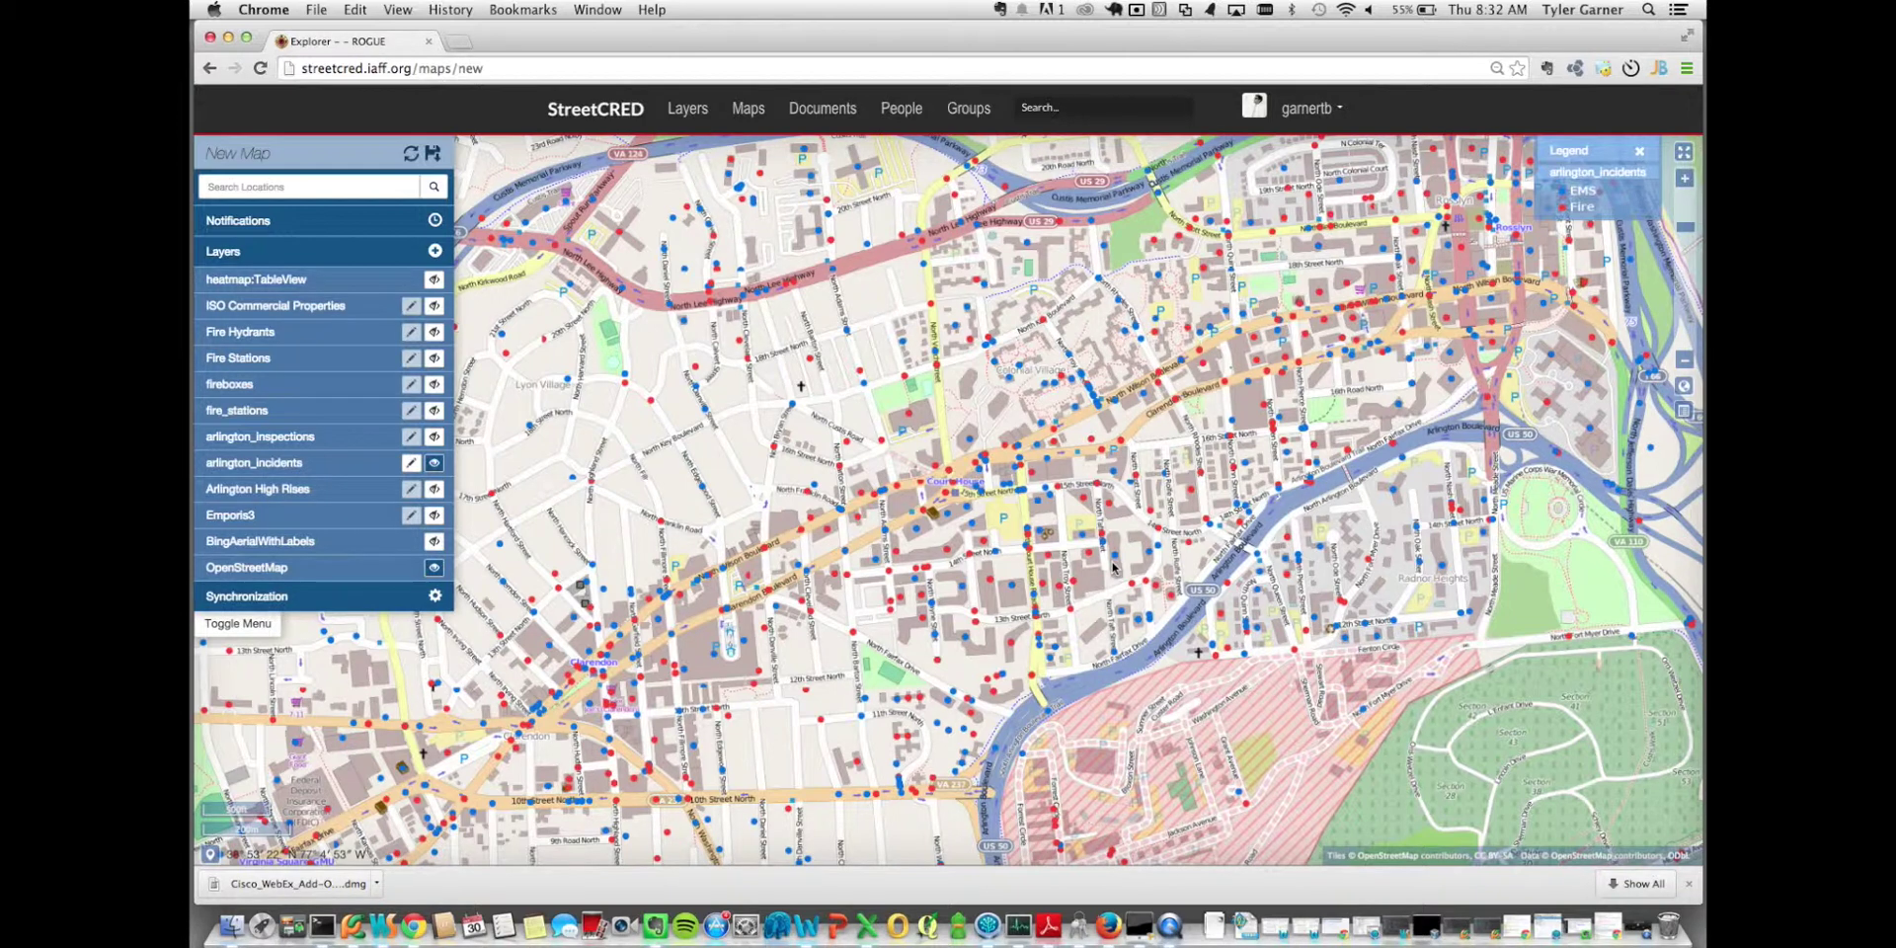
left_click_drag(1155, 415, 1019, 530)
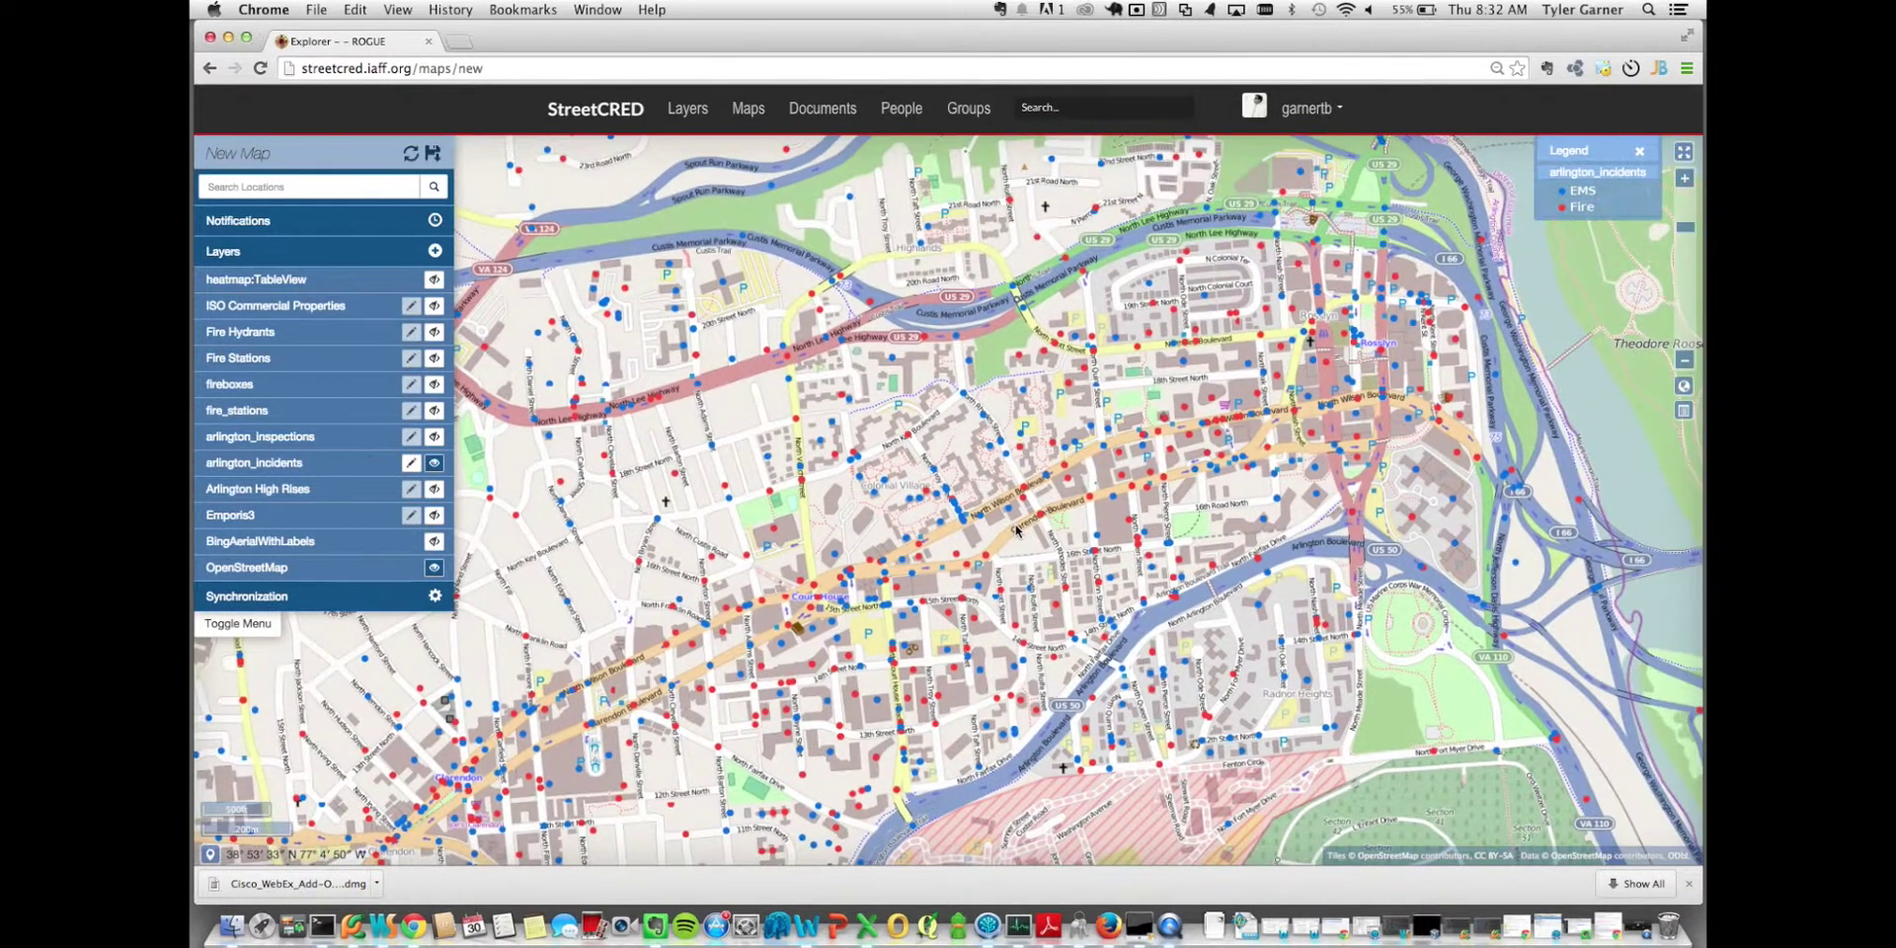
left_click(435, 489)
Step: Hide arlington_incidents and frame the high-rise clusters north of Fort Myer
left_click(434, 462)
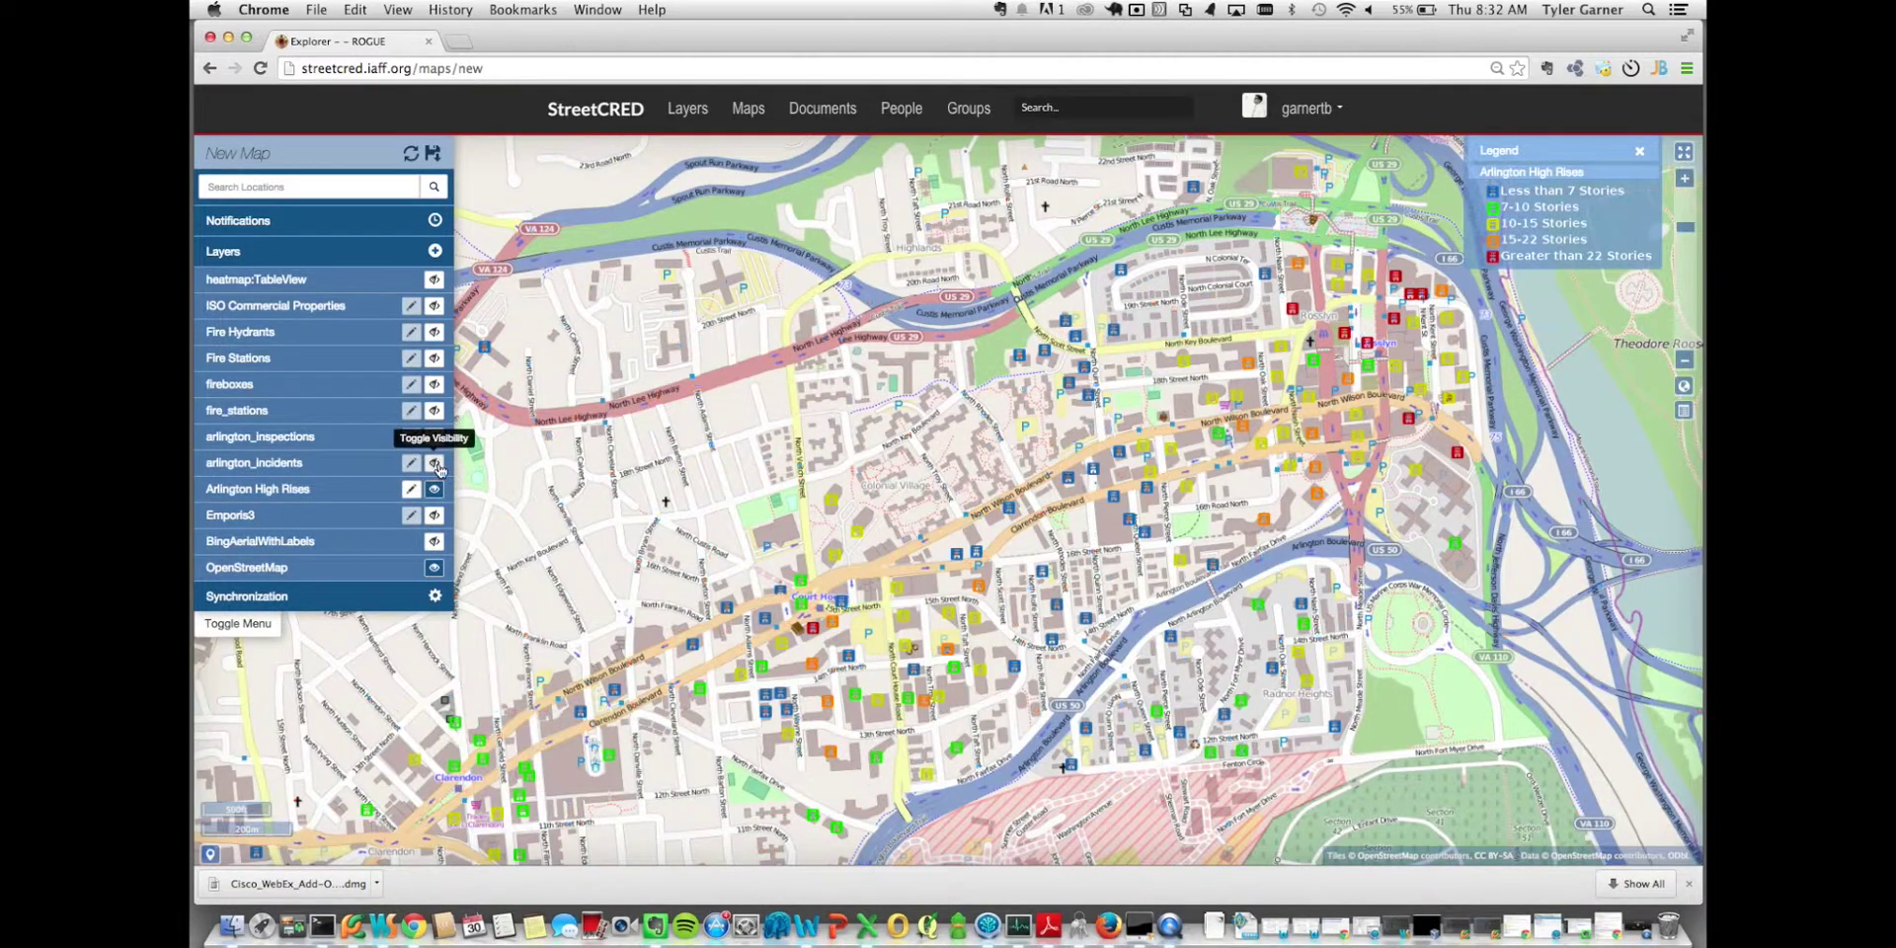
scroll(971, 573, "down", 2)
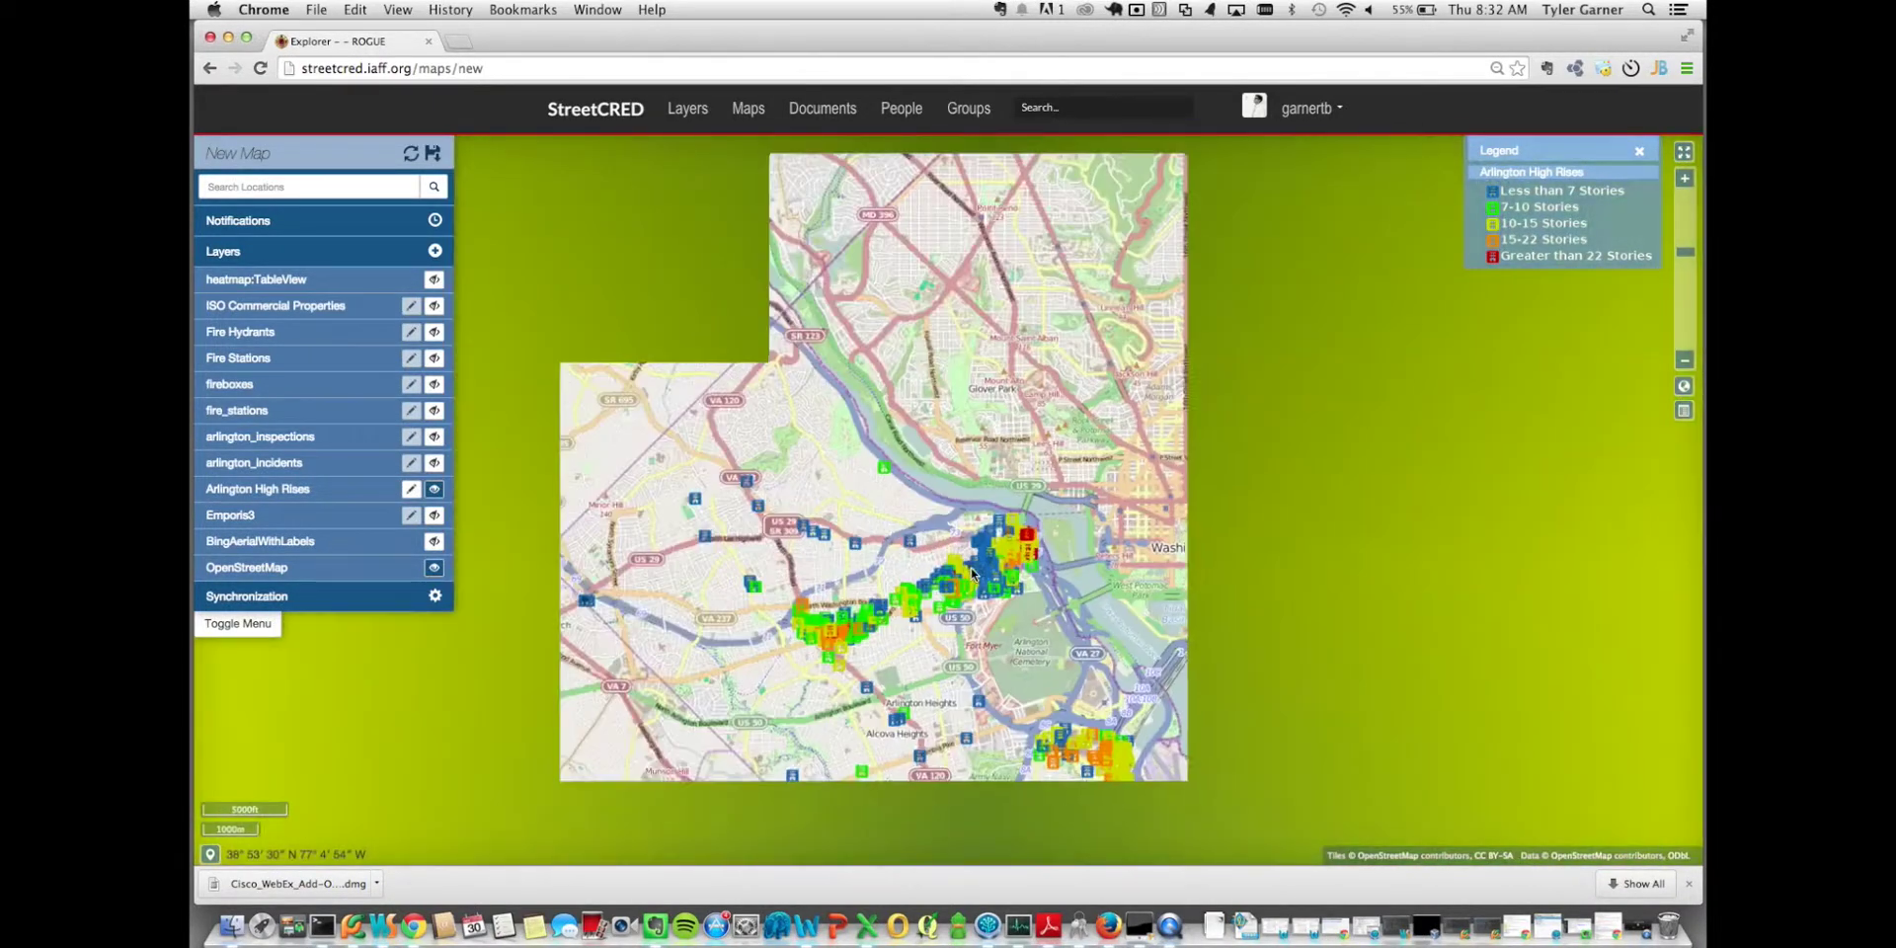
left_click_drag(971, 574, 1020, 453)
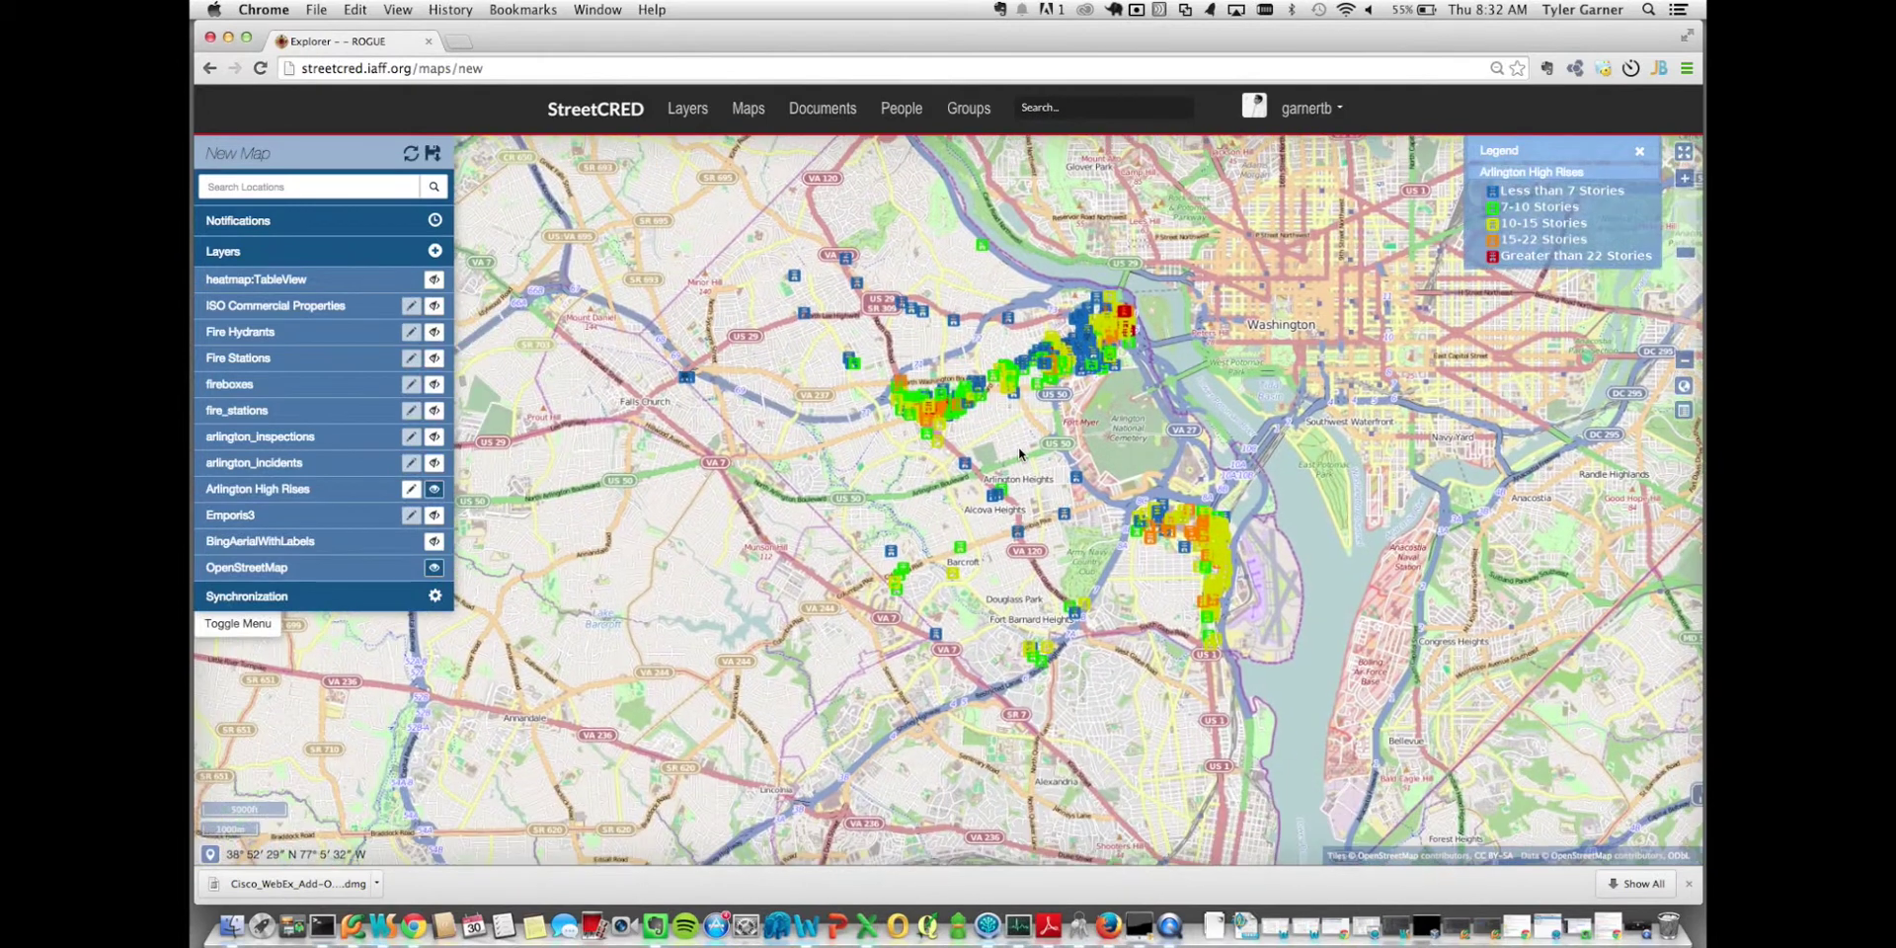
scroll(1040, 393, "up", 2)
left_click_drag(1040, 393, 1002, 563)
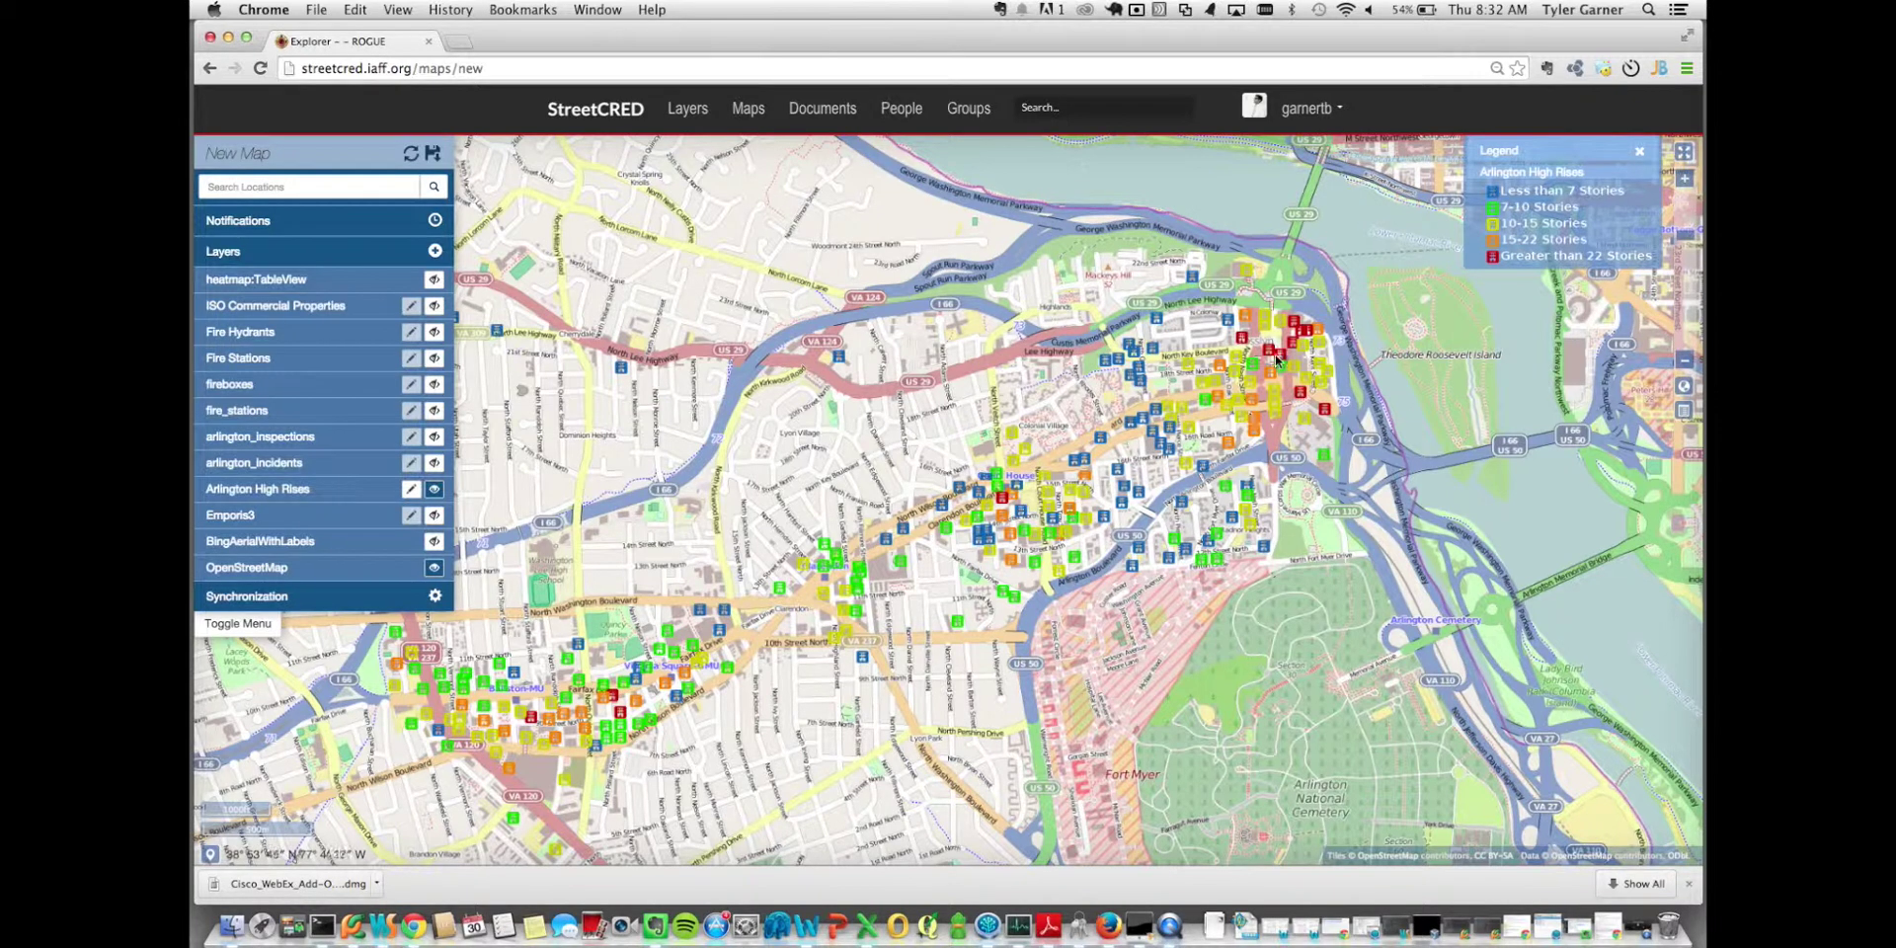
Step: Inspect a red high-rise tower's details (31 stories, 368 ft), then close the popup
left_click(1281, 361)
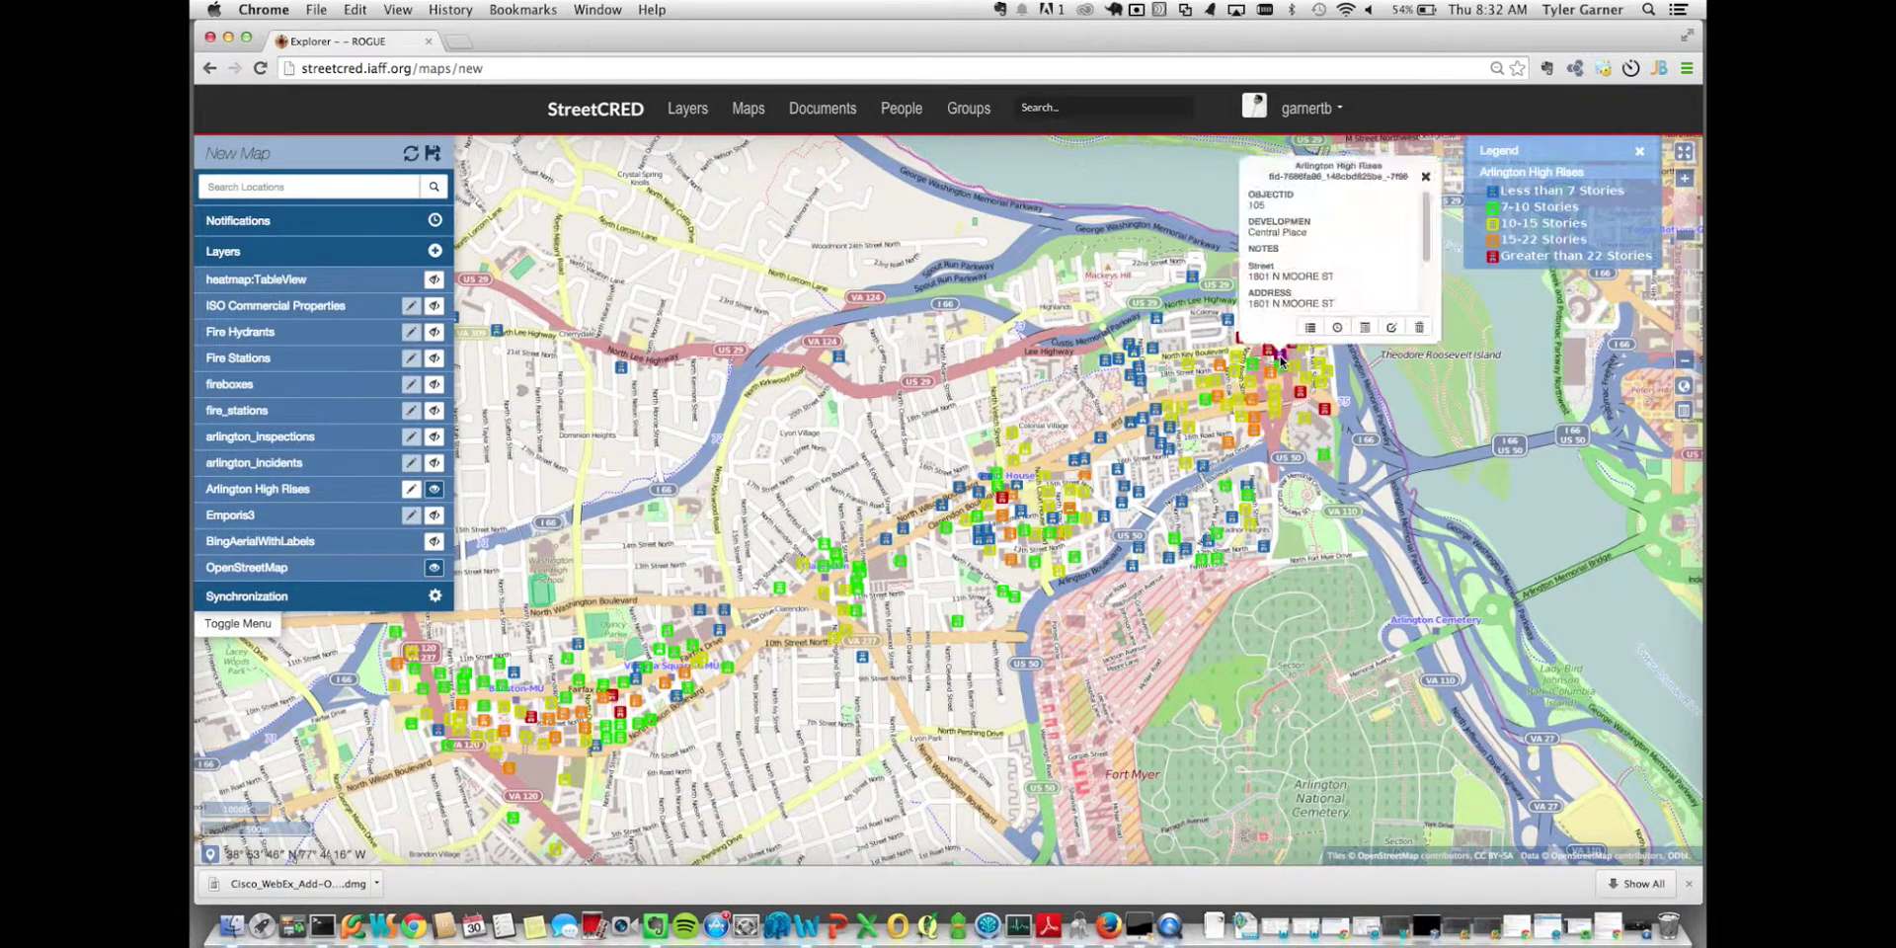
left_click_drag(1427, 209, 1425, 274)
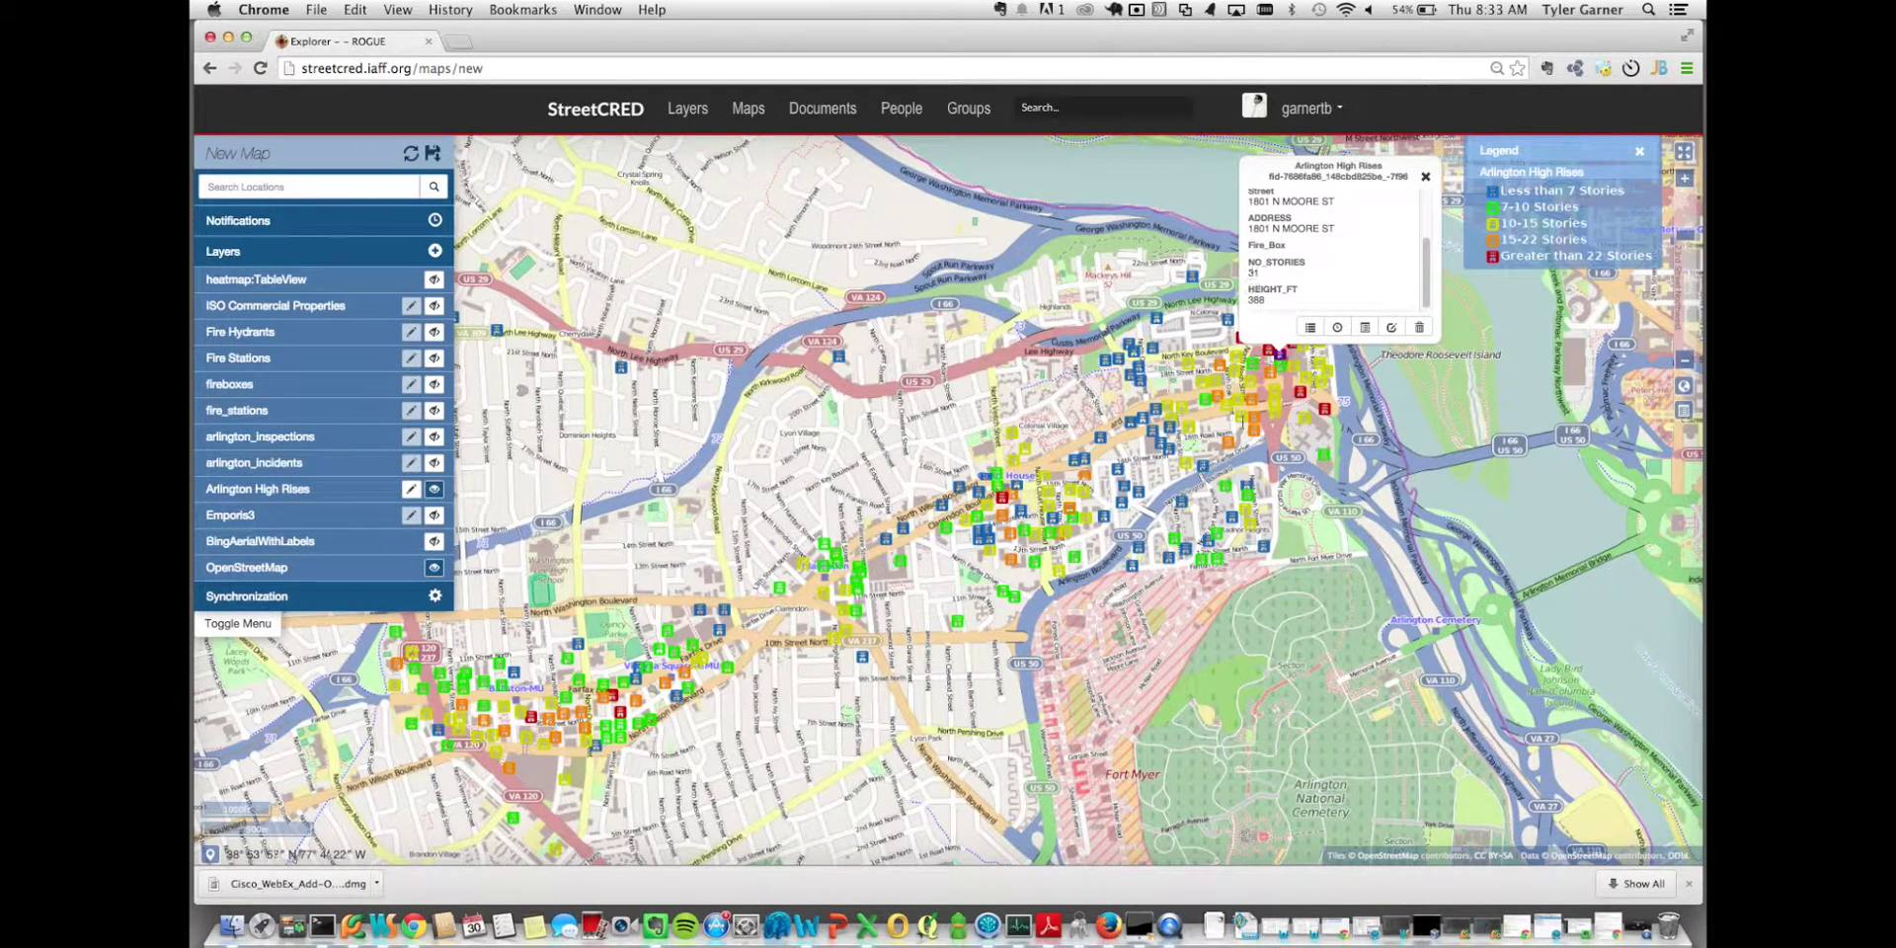
left_click(1425, 178)
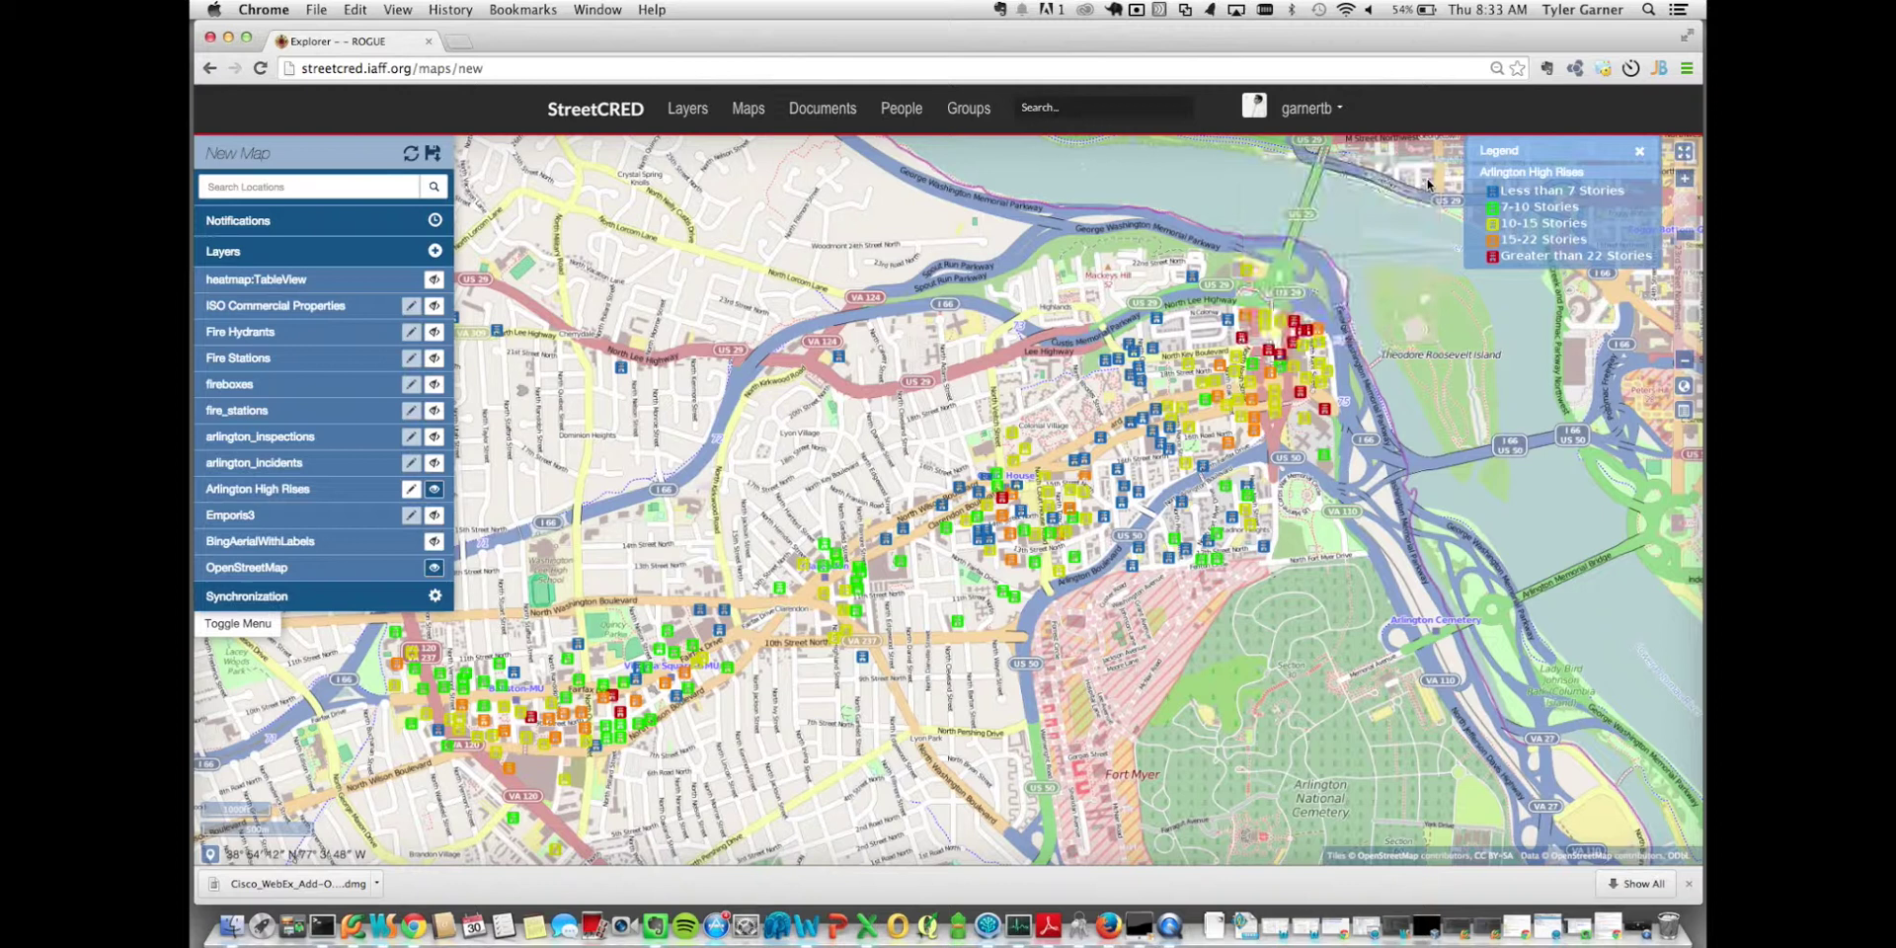
Step: Create a heatmap layer from the Arlington High Rises layer
left_click(272, 490)
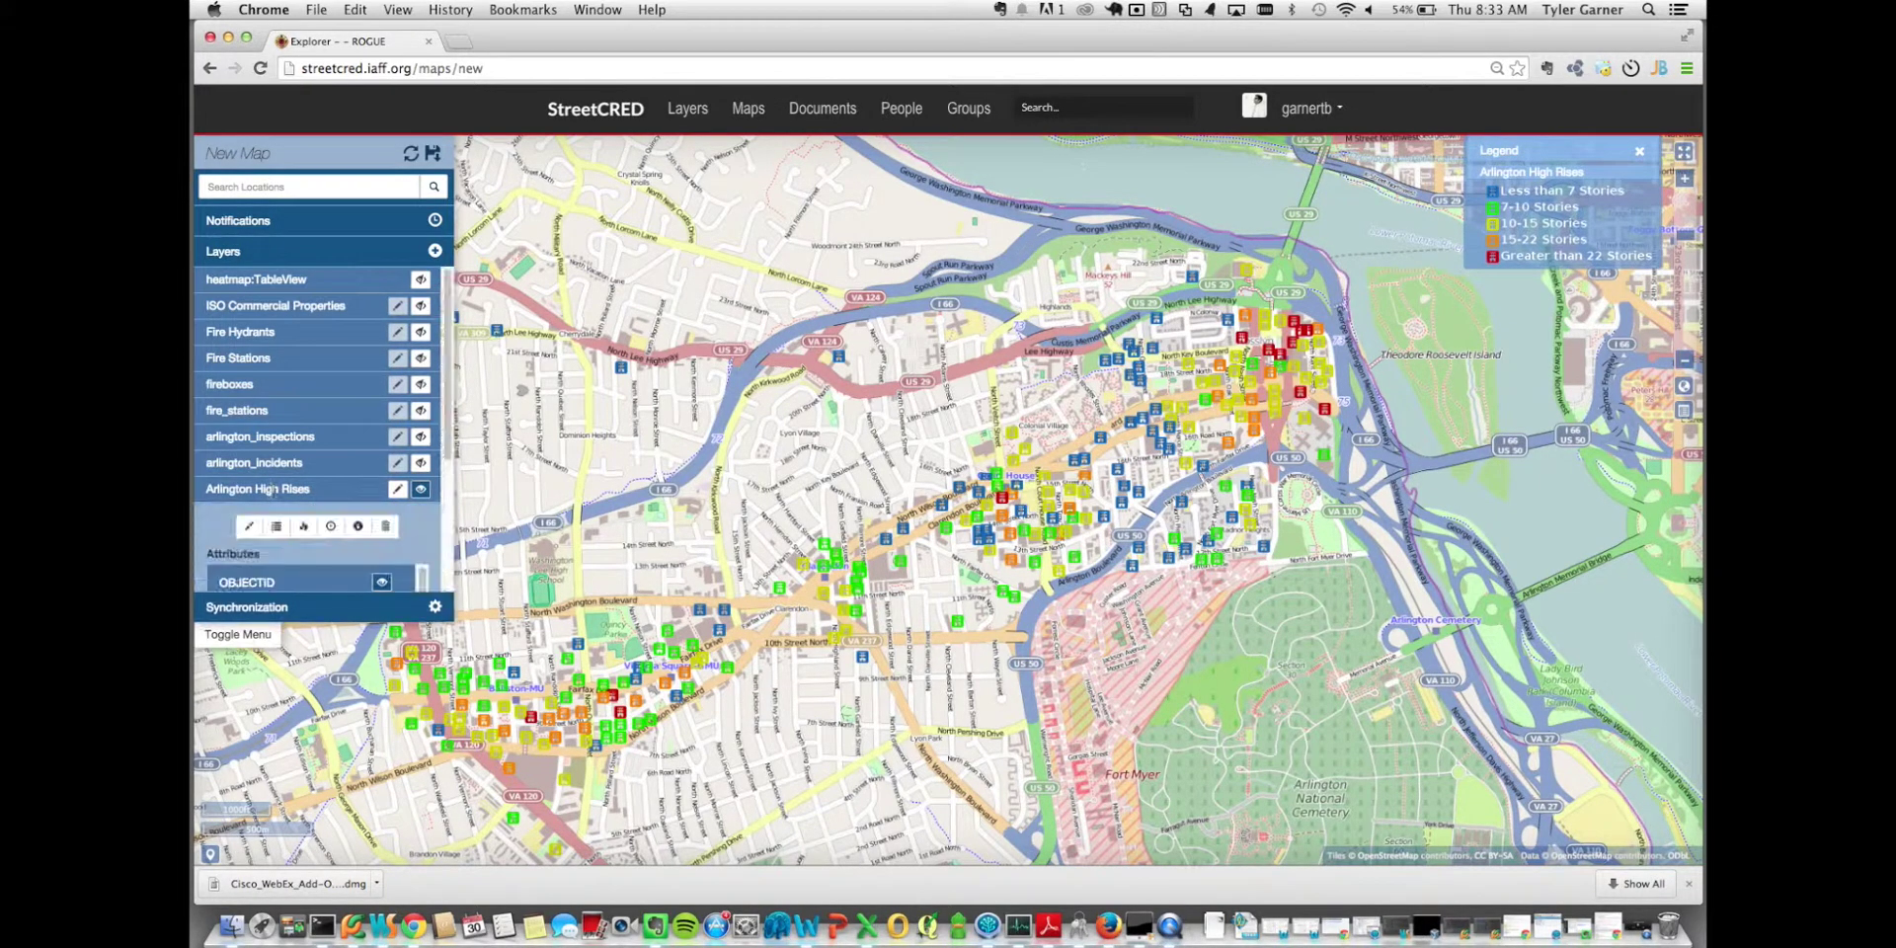
scroll(733, 507, "down", 2)
scroll(733, 508, "down", 3)
left_click_drag(733, 507, 827, 446)
left_click(304, 526)
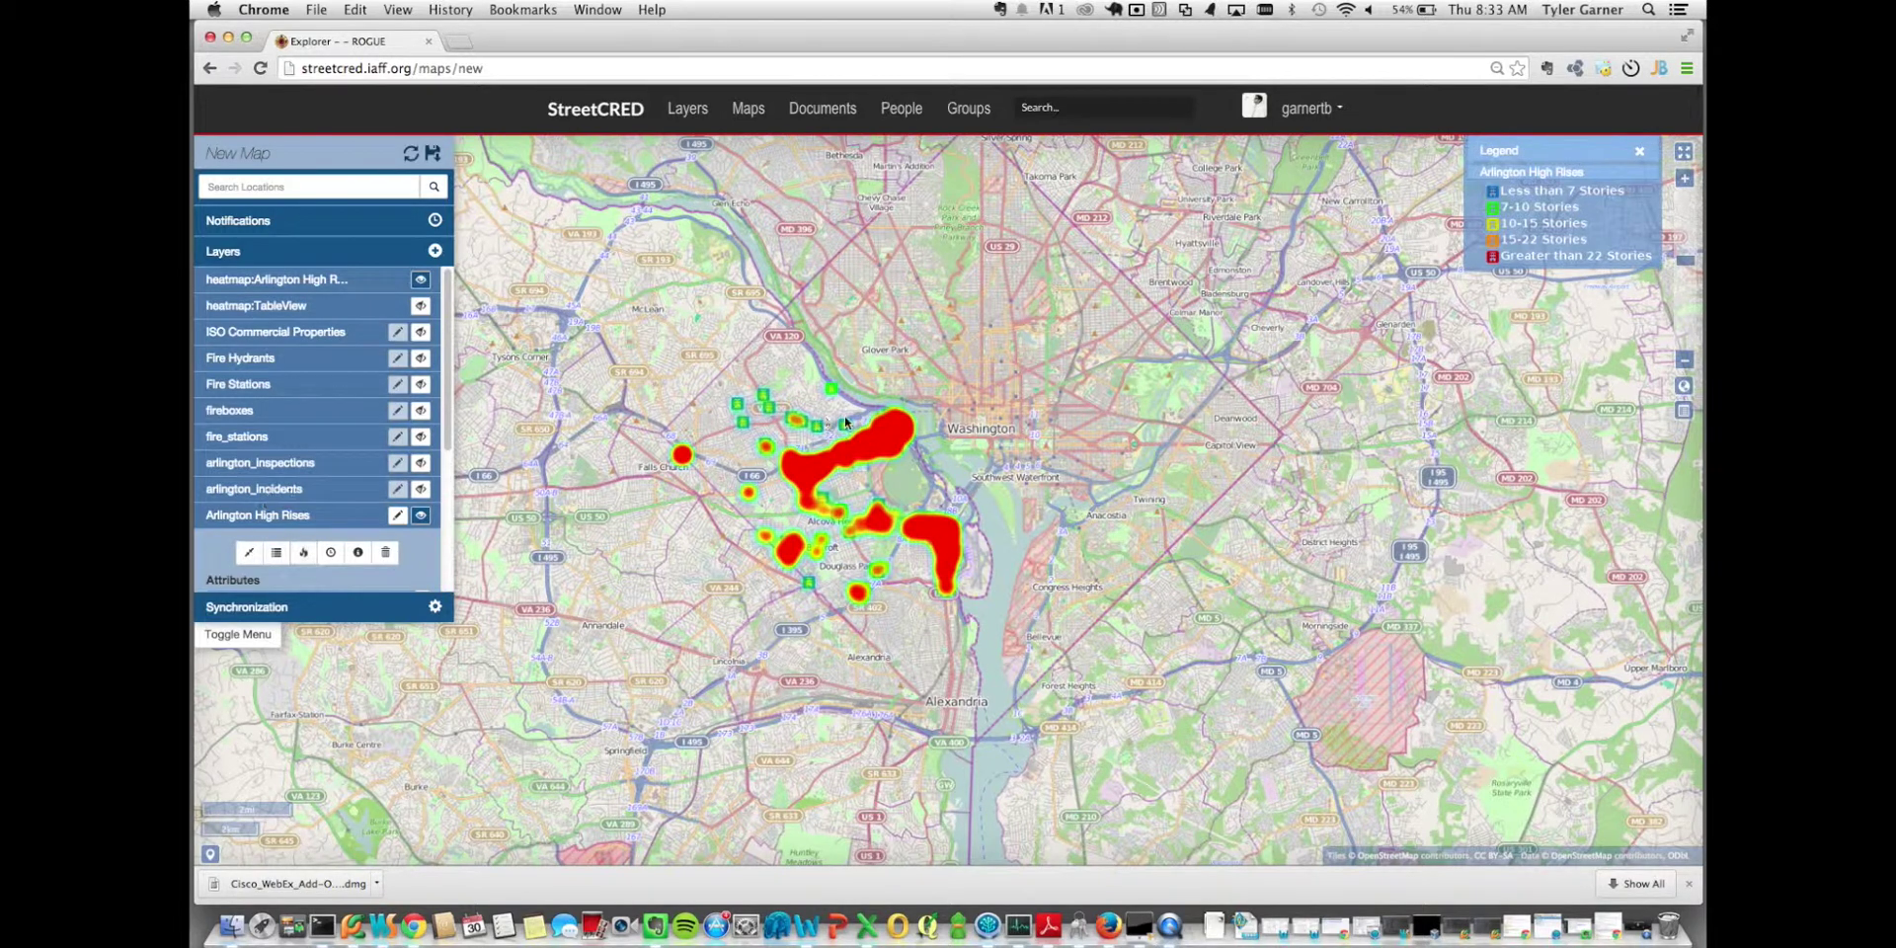
Step: Zoom in on the high-rise heatmap, then leave the heatmap:Arlington High Rises layer hidden
left_click_drag(845, 423, 871, 408)
scroll(928, 480, "up", 1)
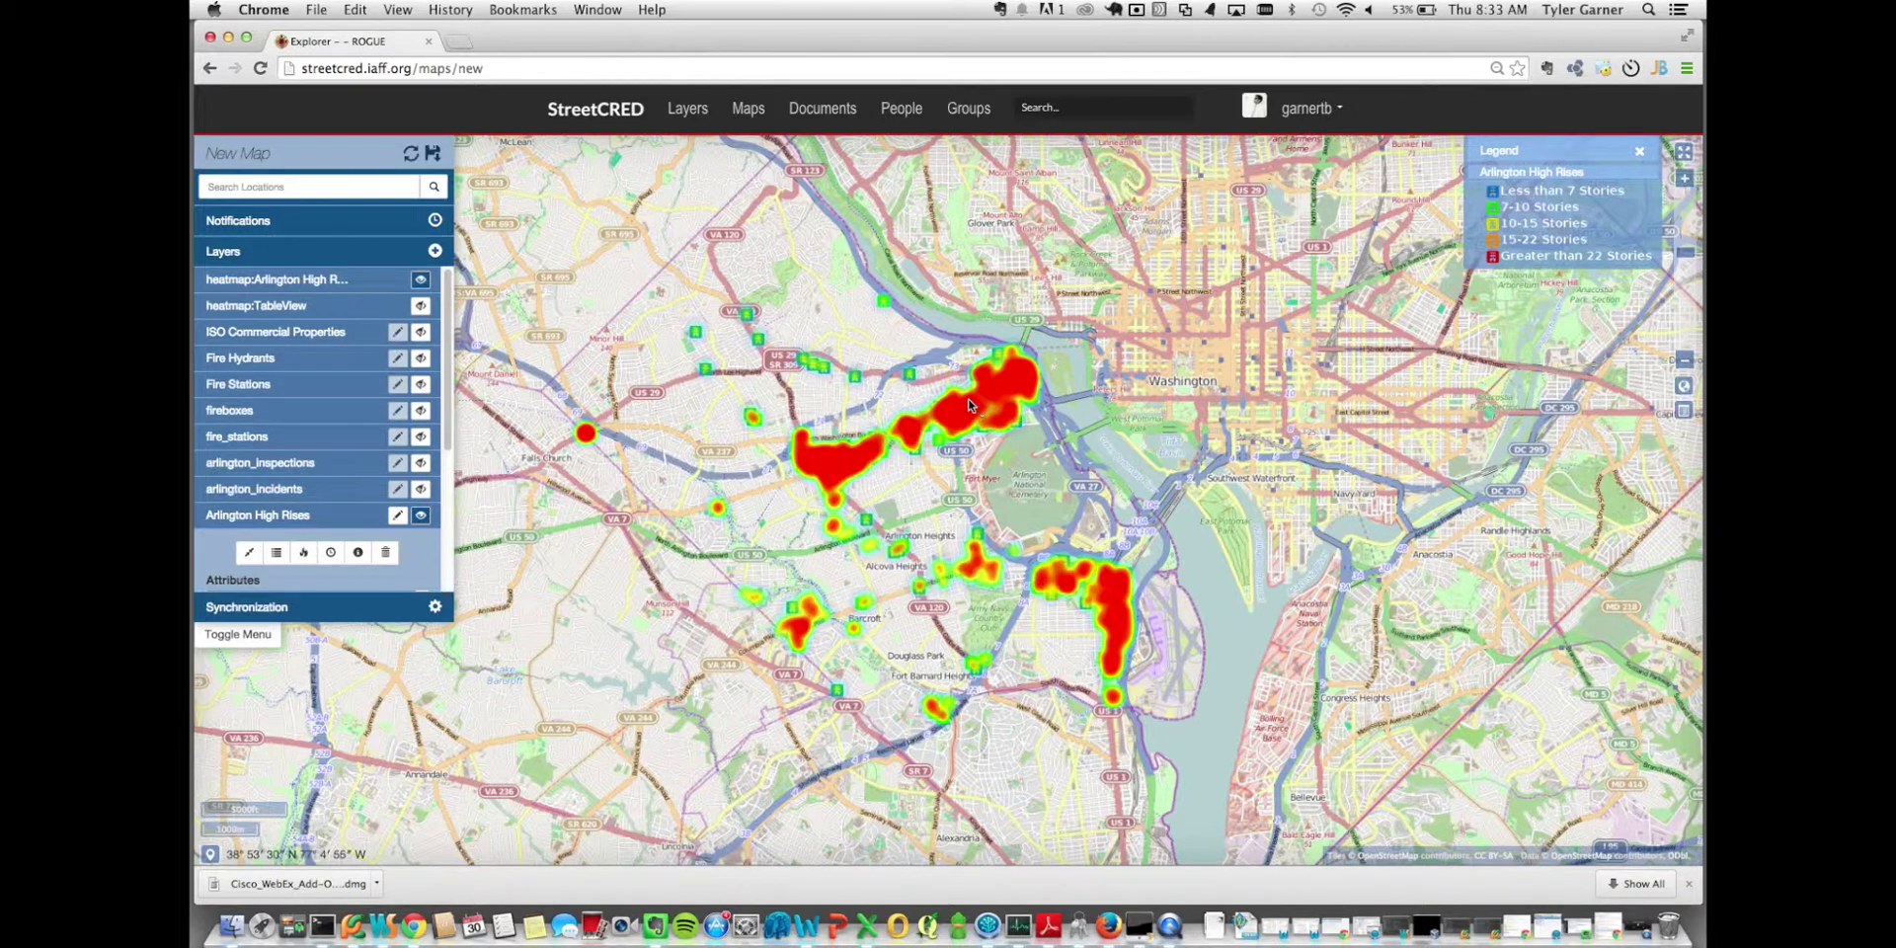
scroll(972, 405, "up", 1)
scroll(970, 403, "up", 1)
scroll(969, 403, "down", 1)
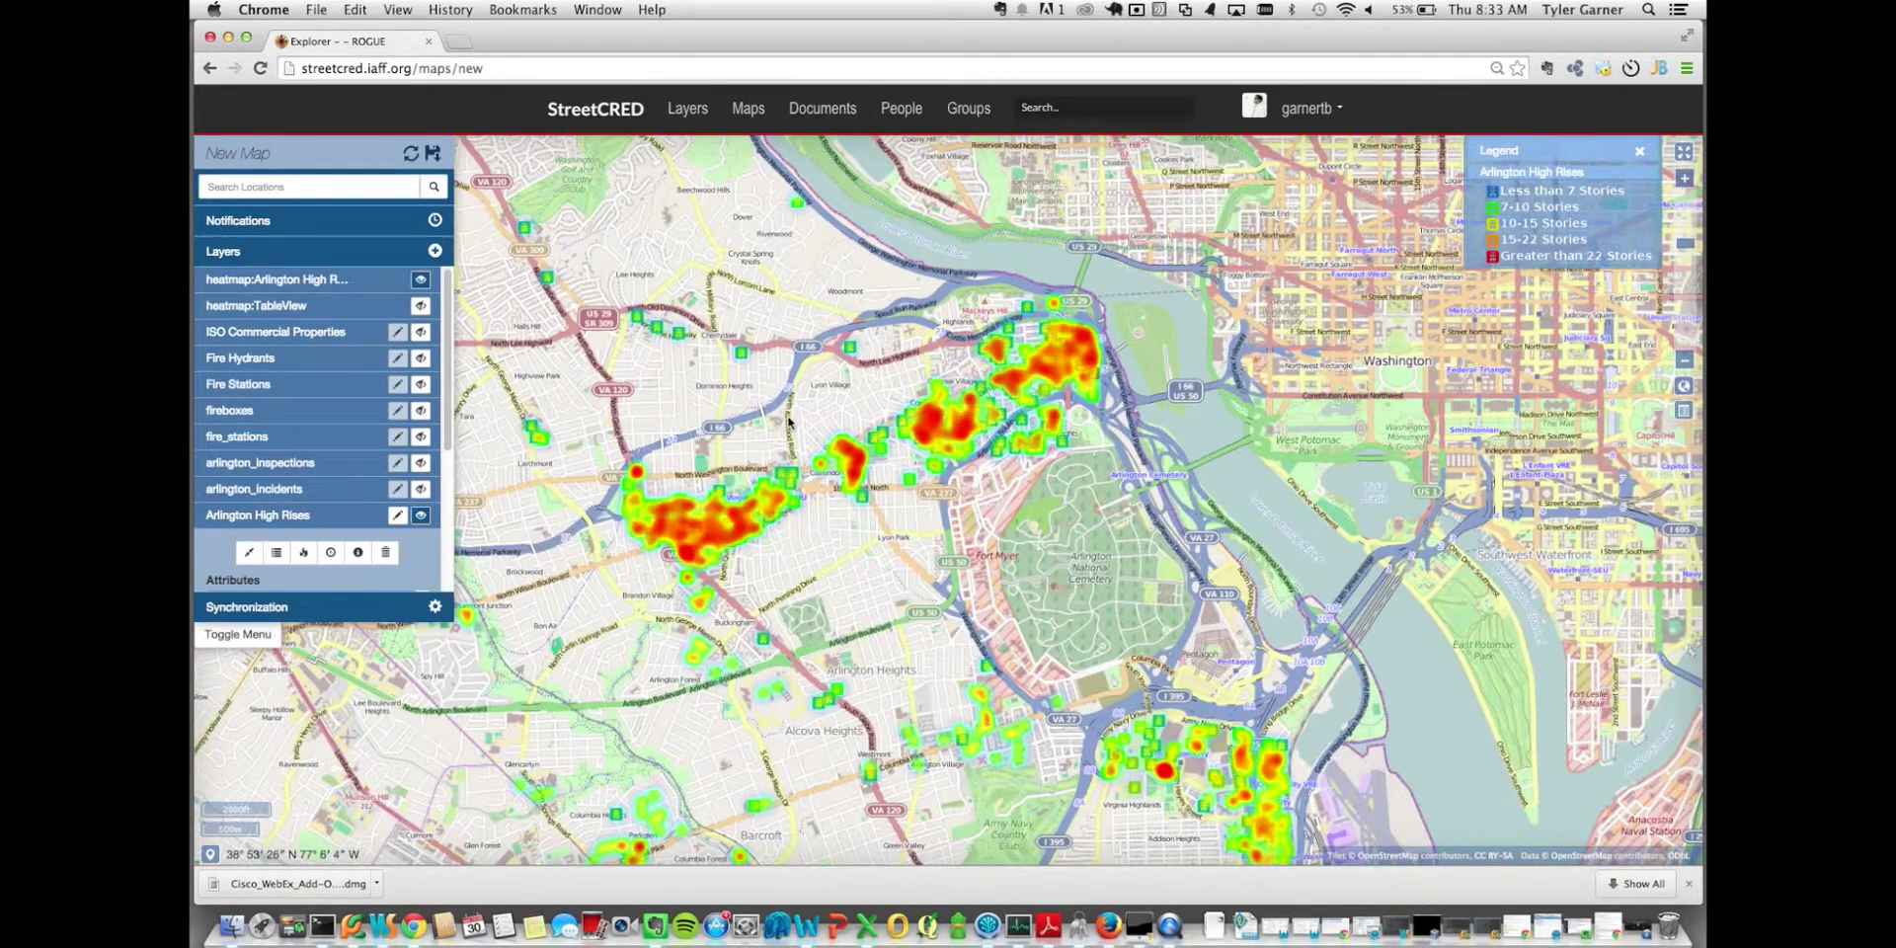
left_click(420, 281)
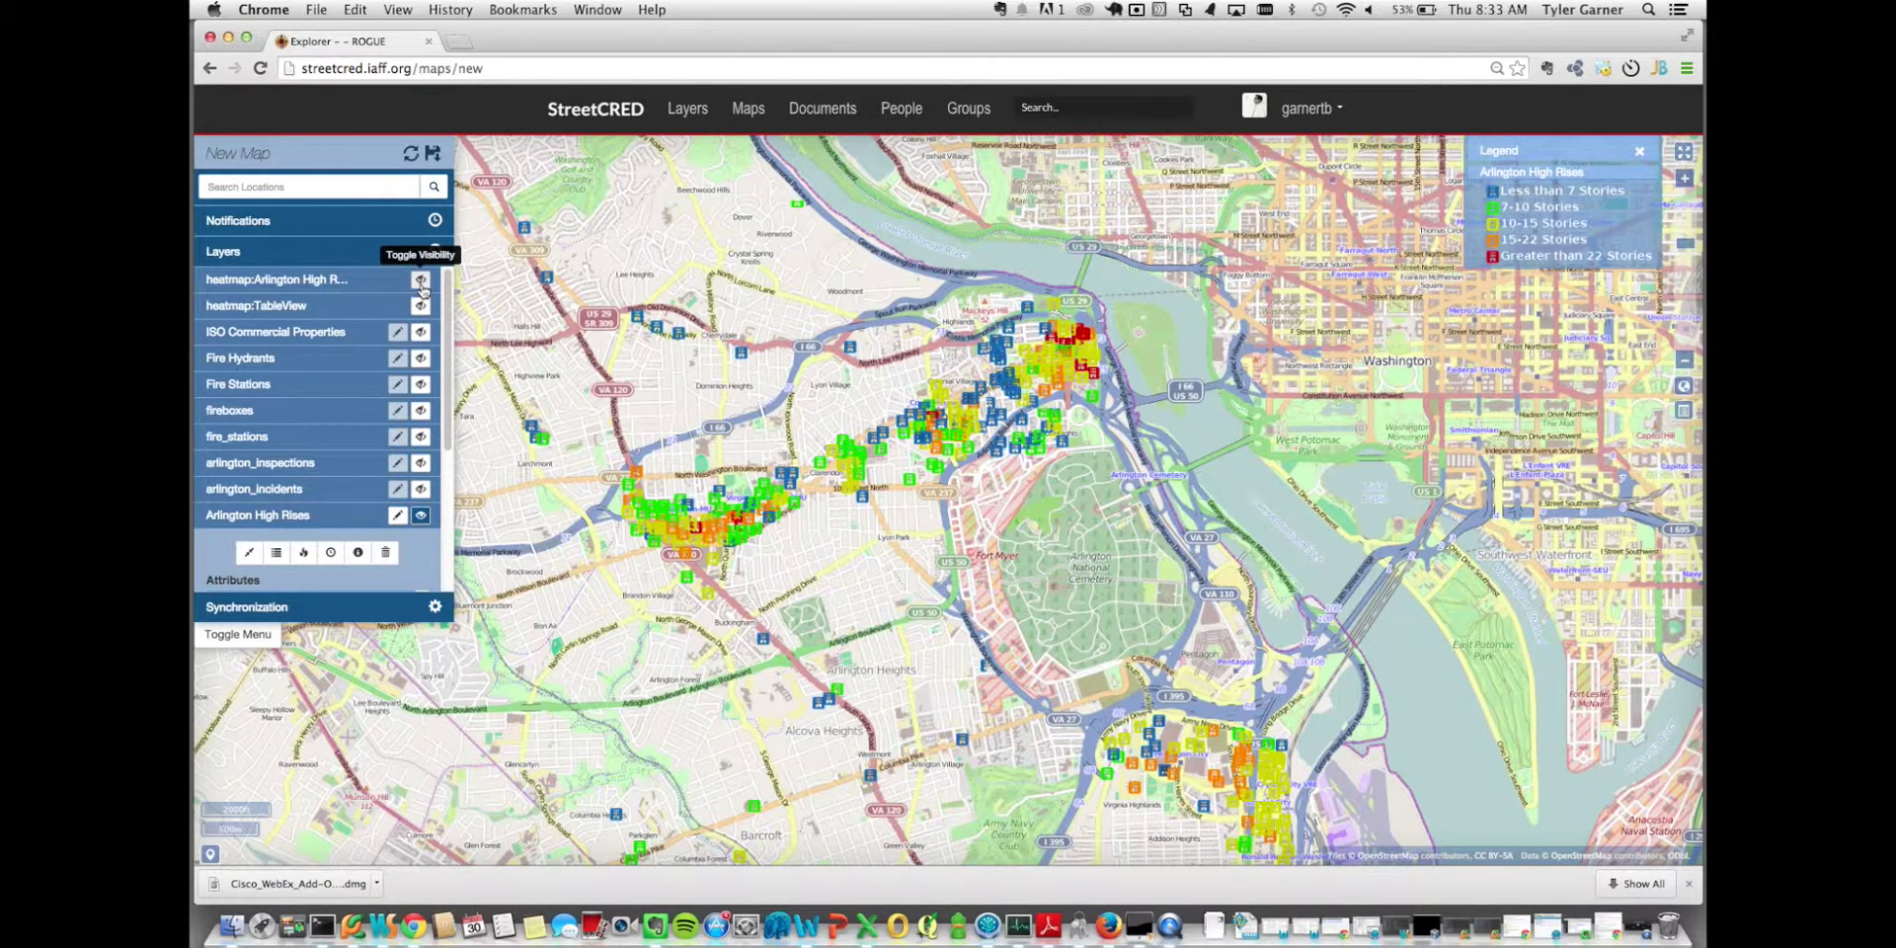
left_click(421, 280)
left_click(421, 280)
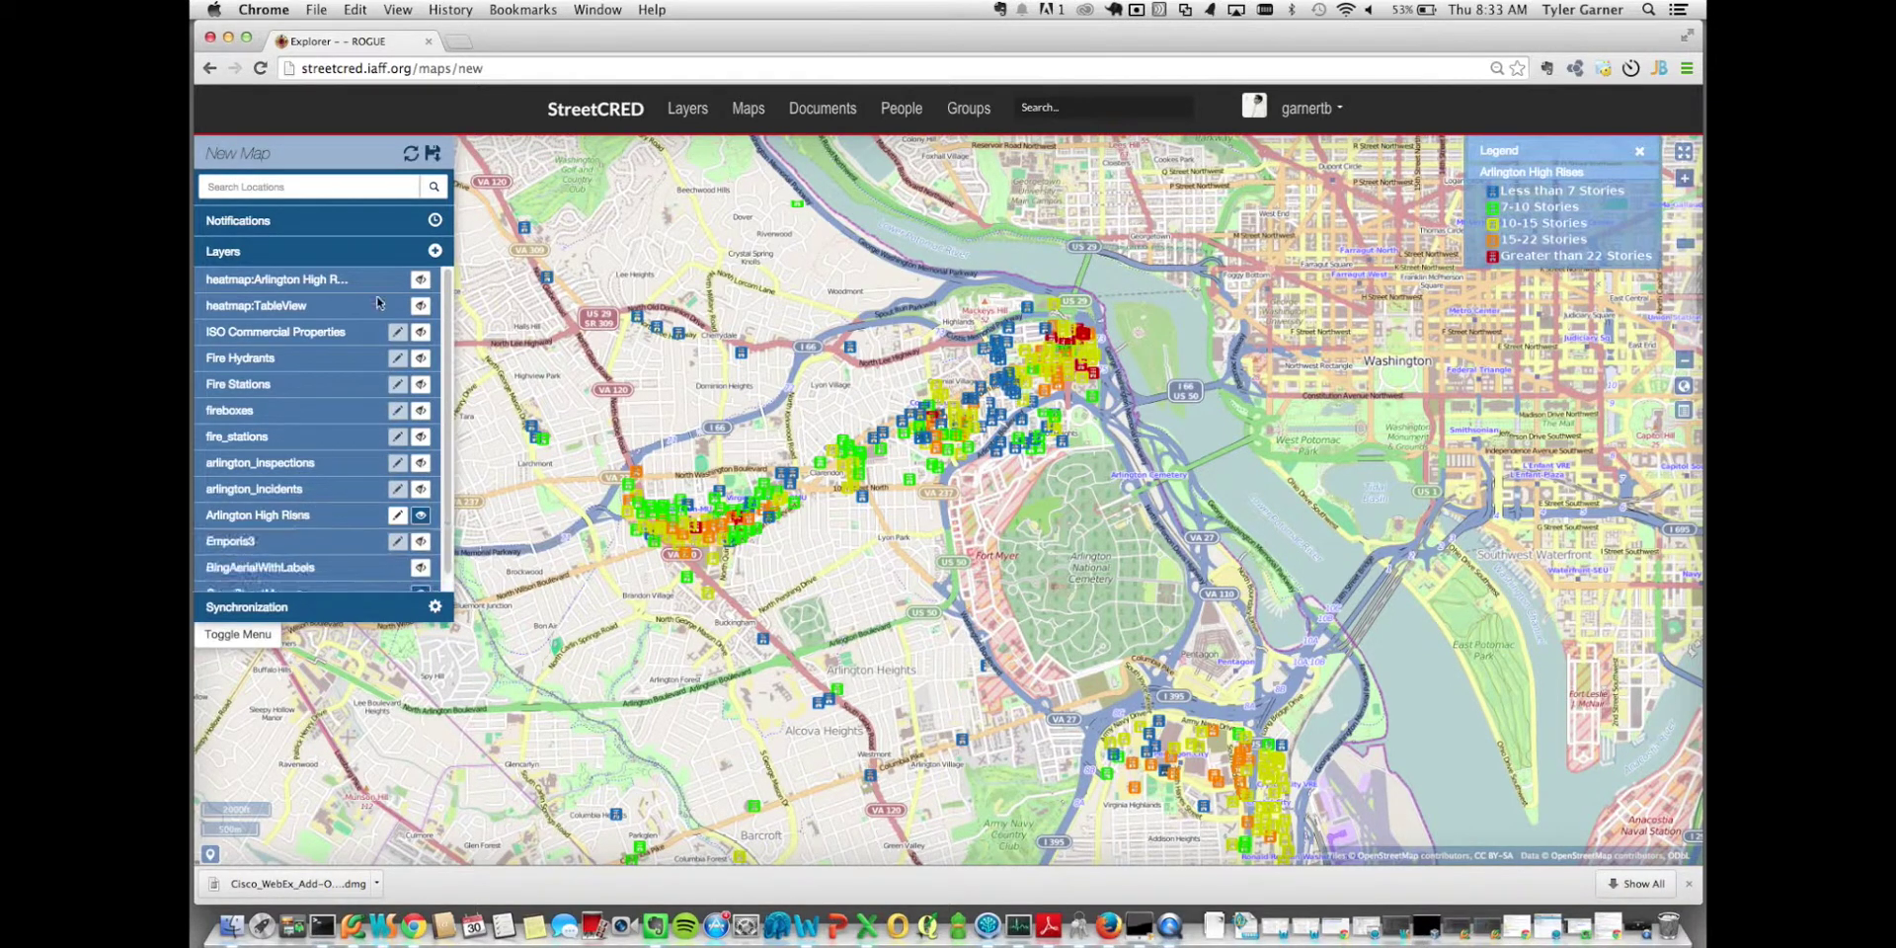
Step: Show Emporis3 instead of Arlington High Rises and centre the map on Court House
left_click(420, 539)
left_click(420, 515)
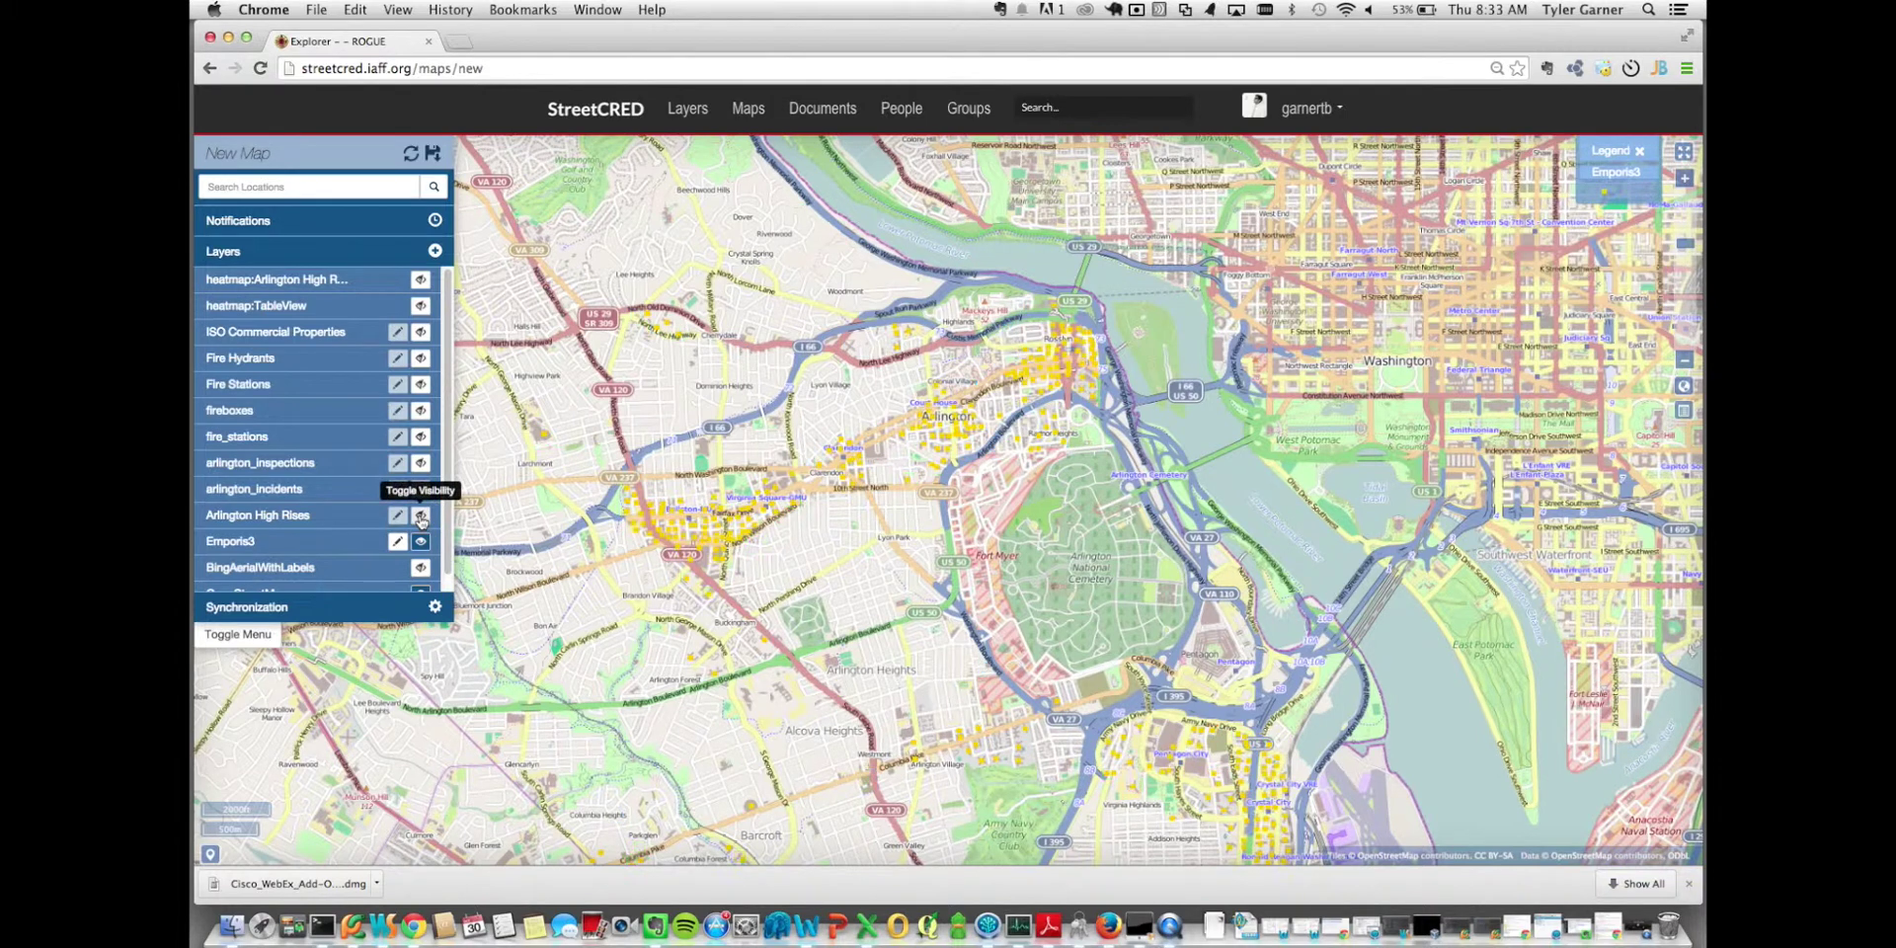
scroll(974, 415, "up", 2)
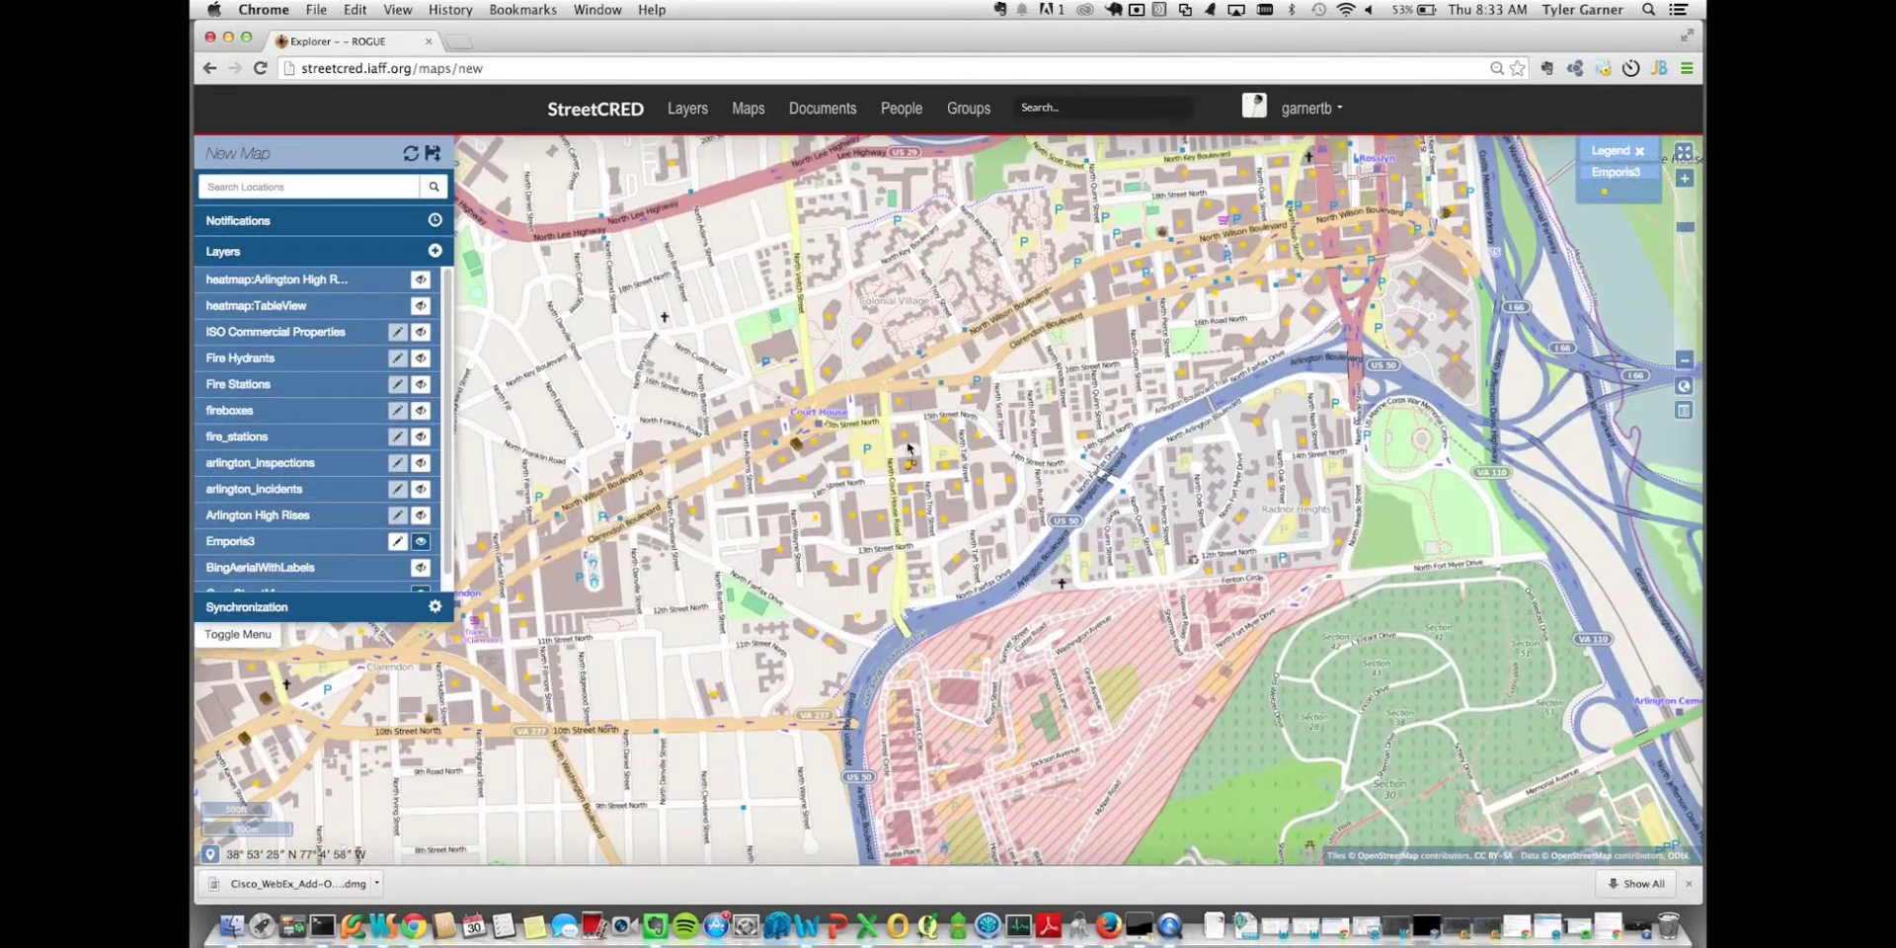
left_click_drag(891, 450, 1034, 496)
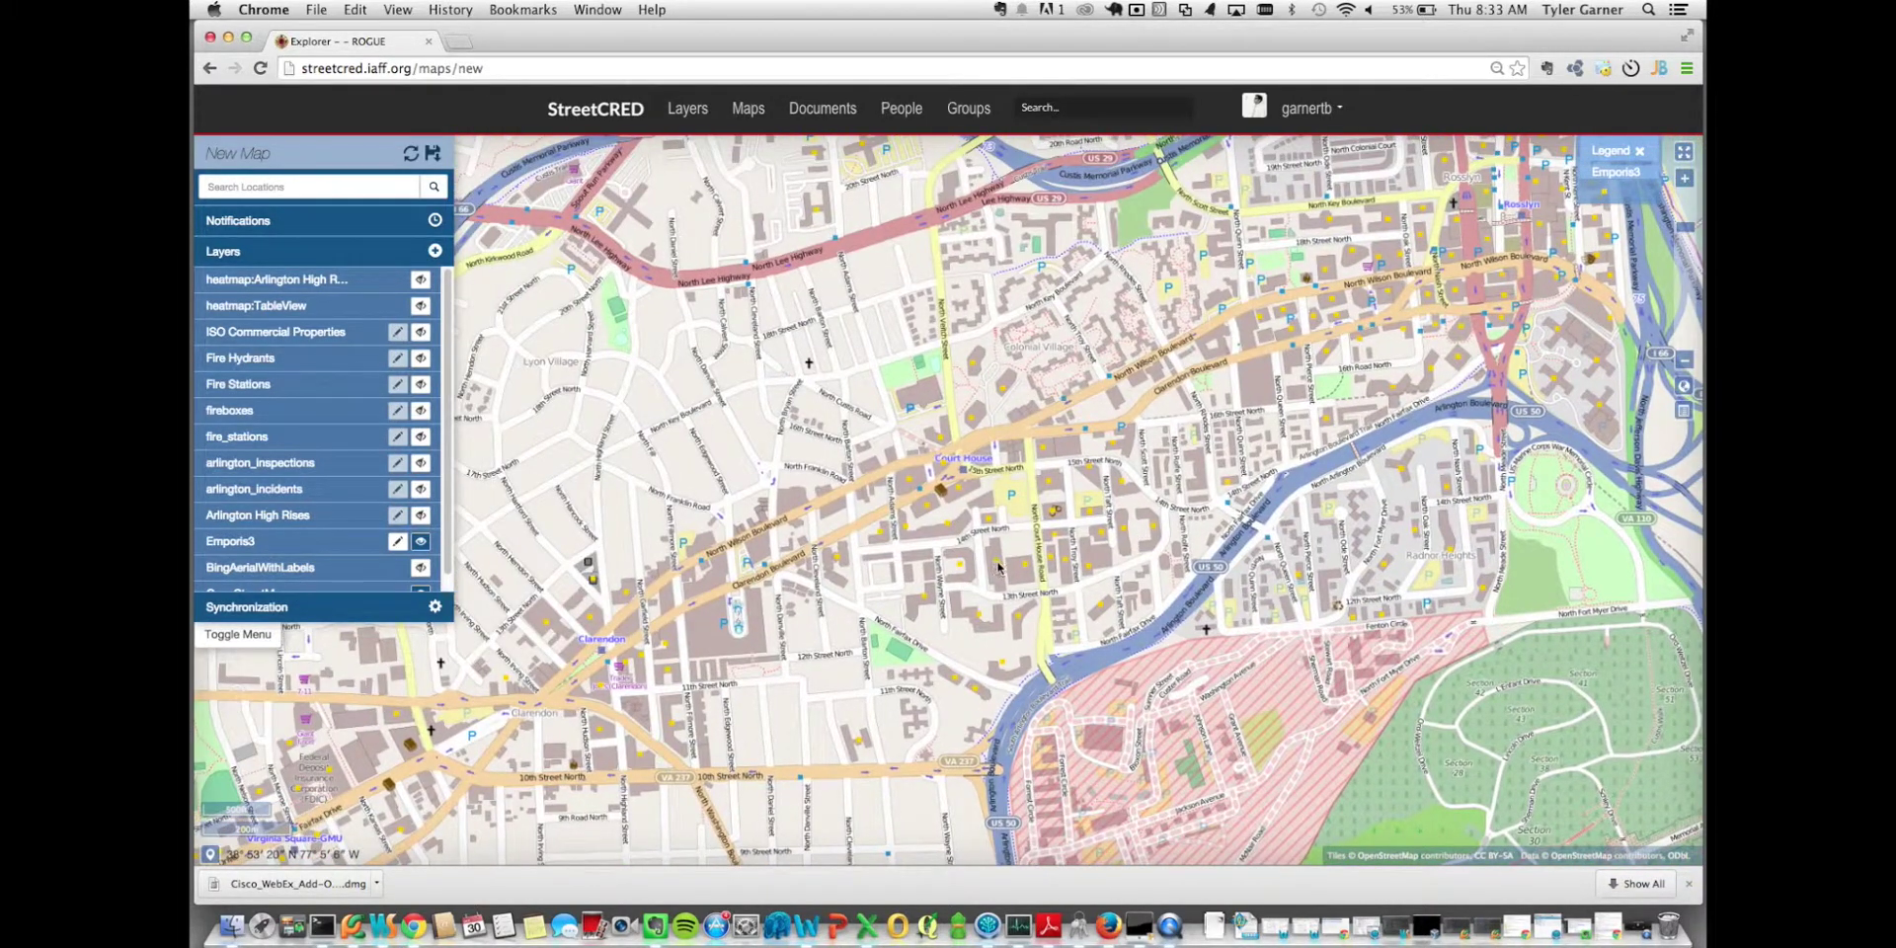
Step: Check the buildings at 1310 North Courthouse Road and near Clarendon
left_click(998, 568)
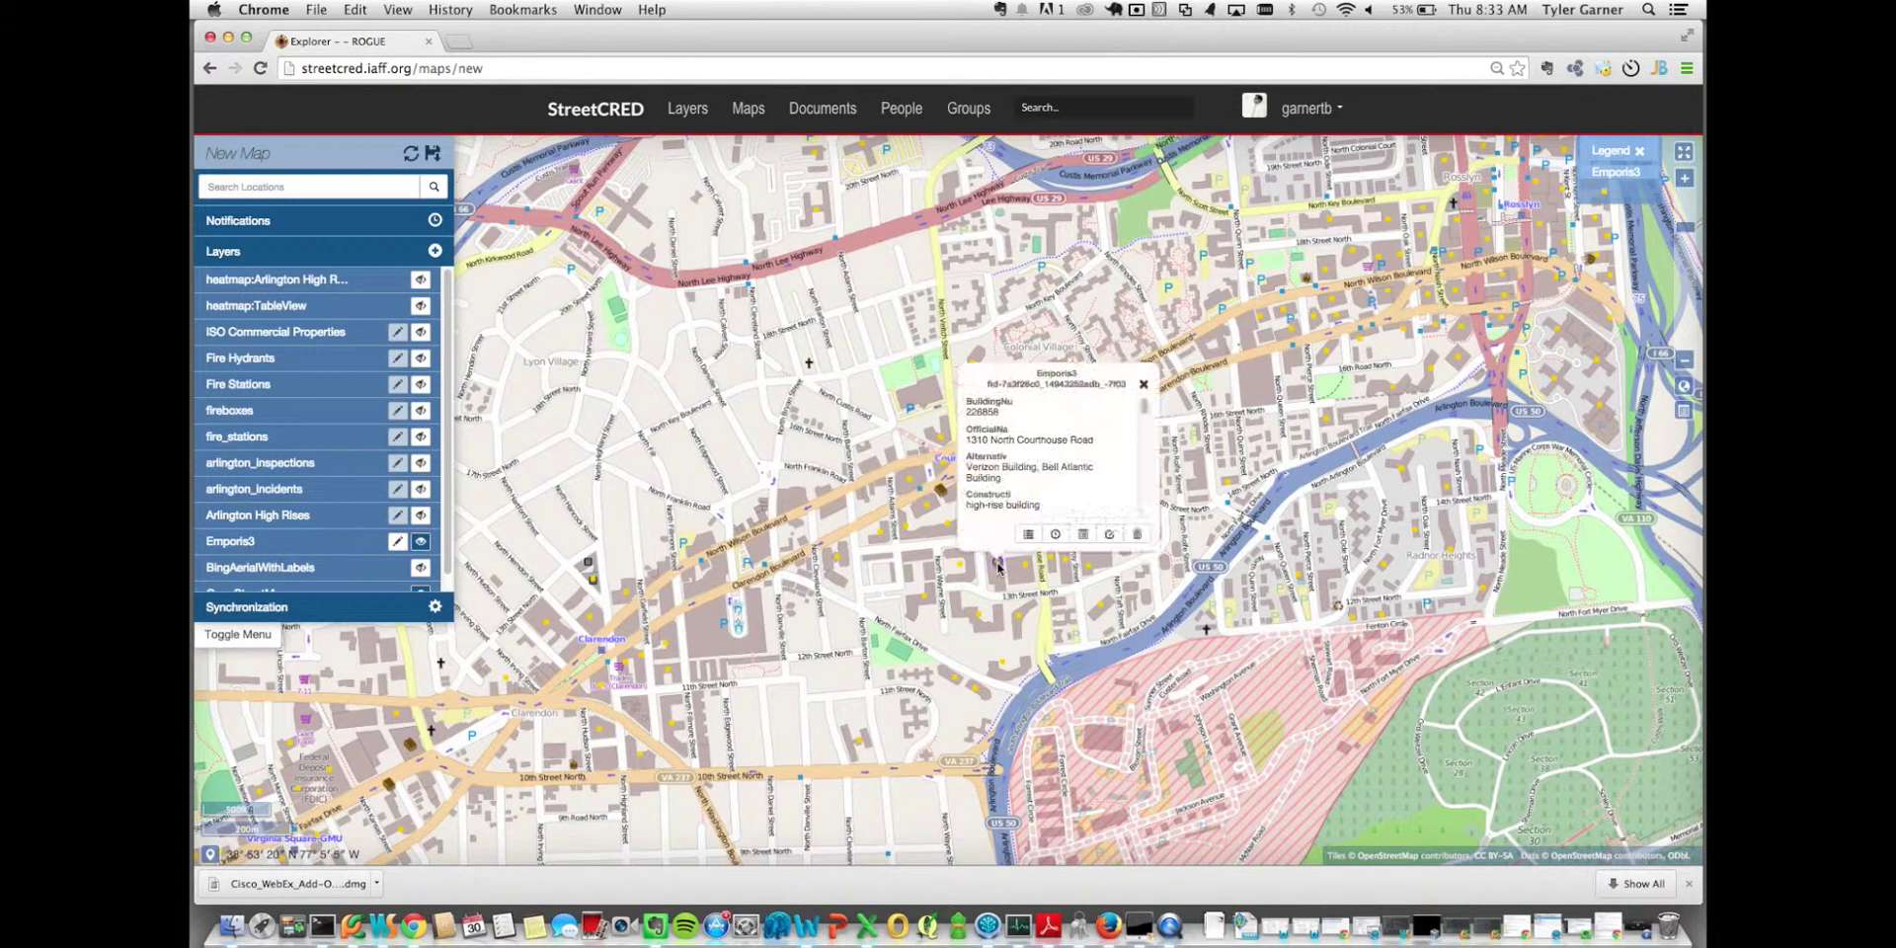
left_click_drag(1149, 407, 1147, 509)
left_click(1143, 384)
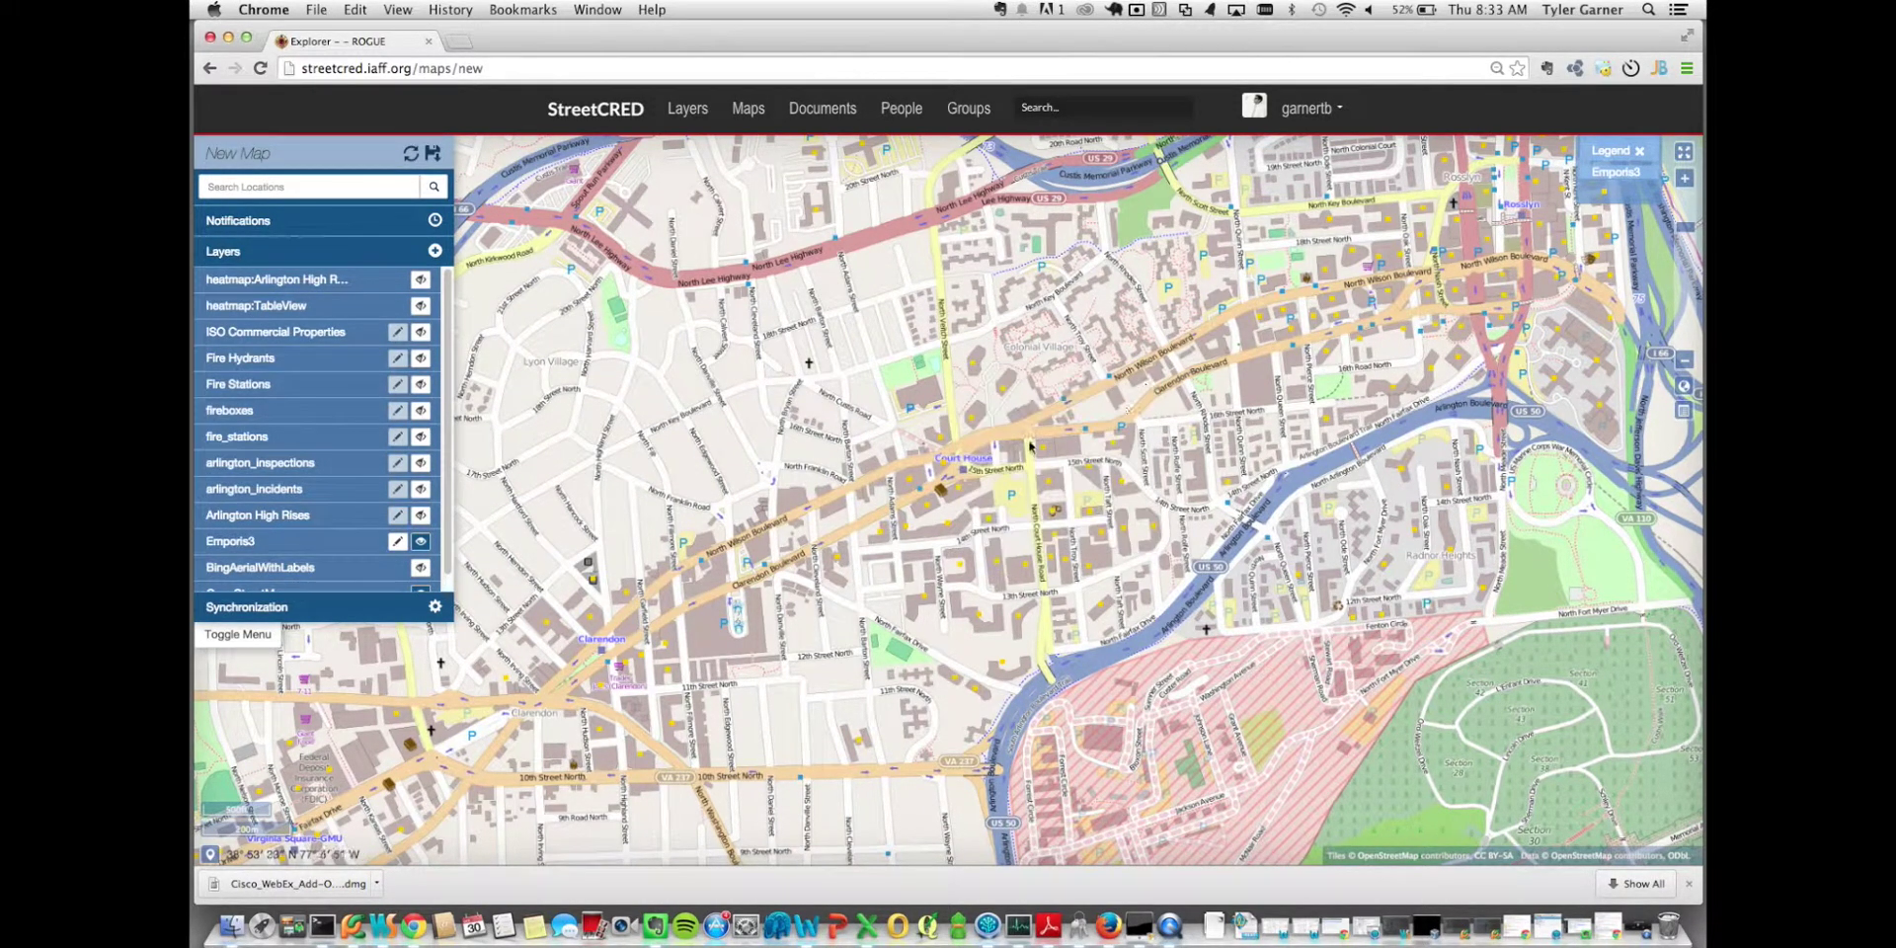
left_click_drag(866, 555, 1048, 451)
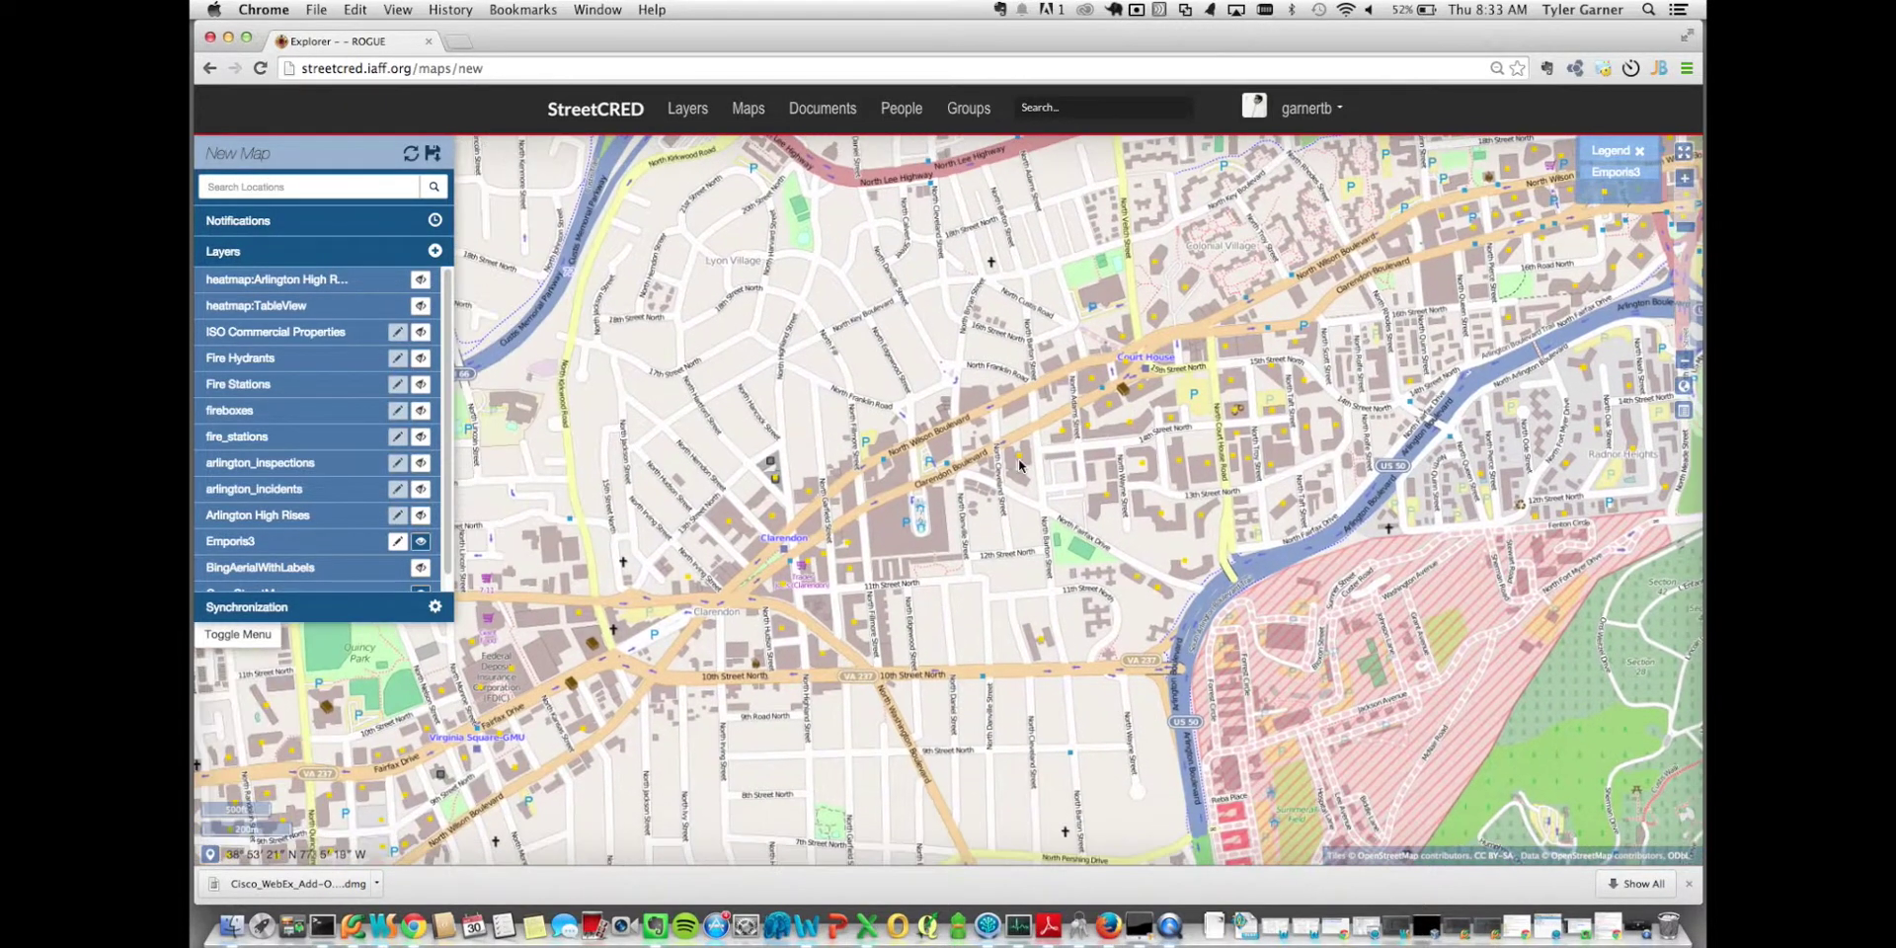
left_click(848, 544)
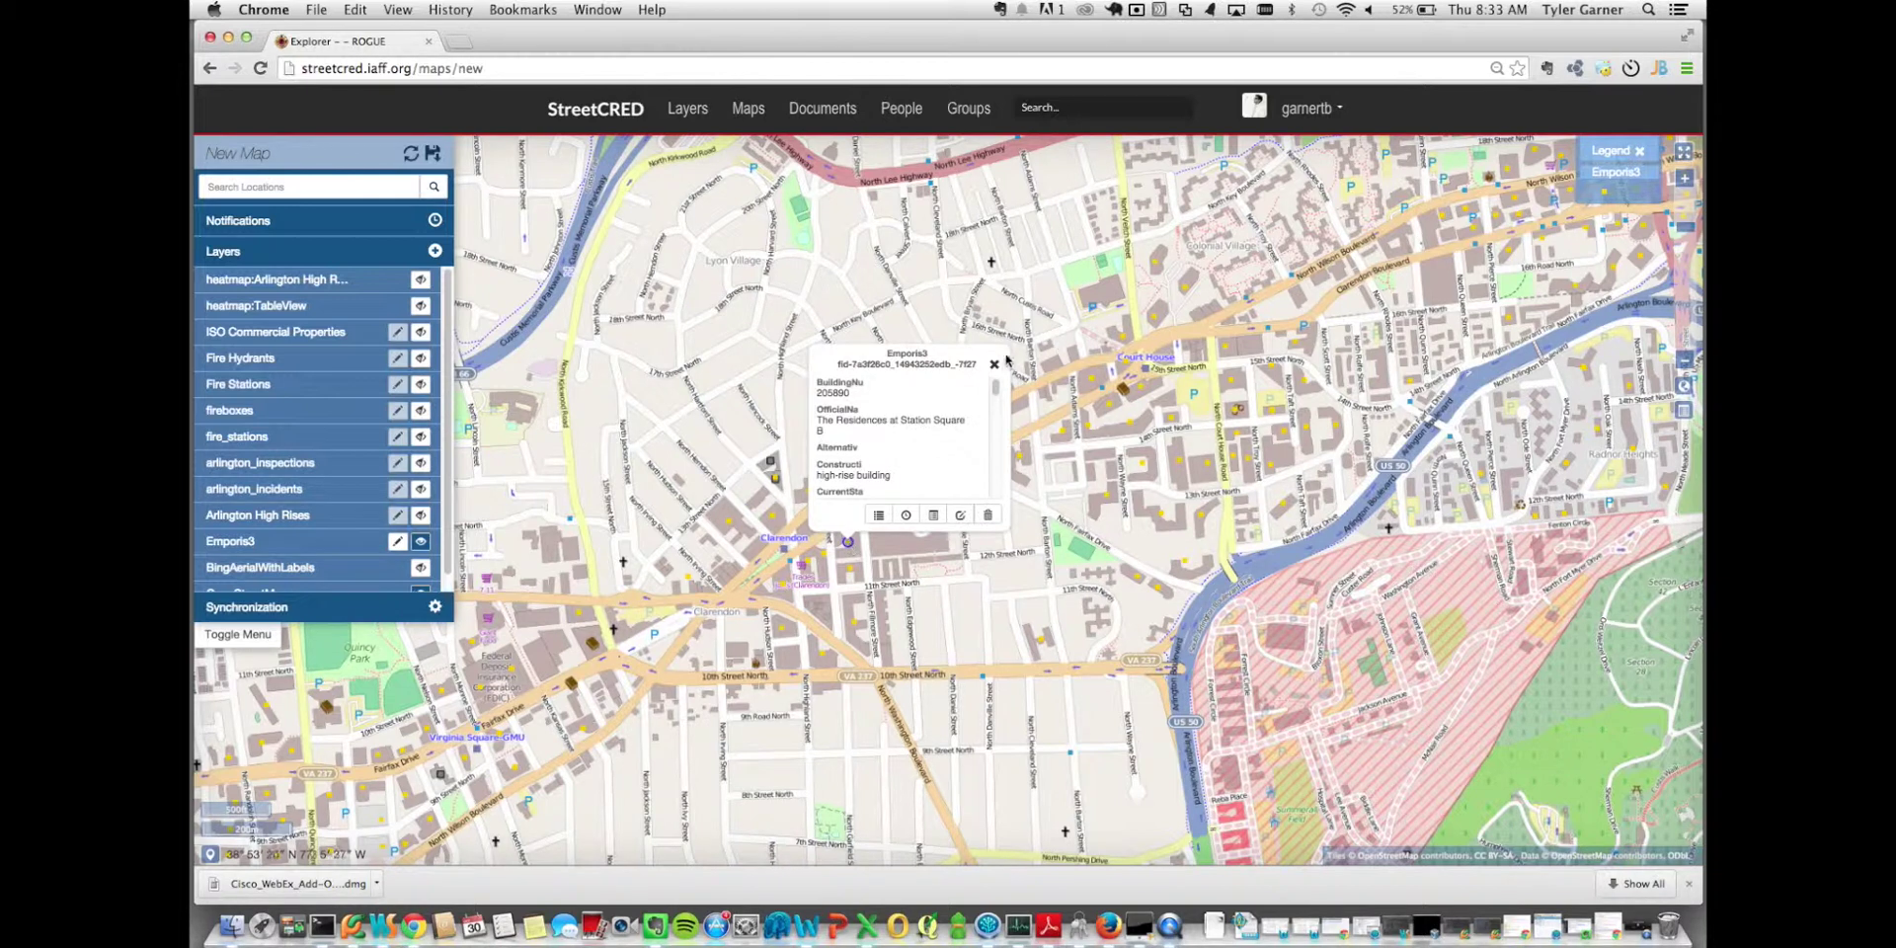
left_click(993, 366)
Step: Review the Archstone Courthouse Plaza building details, then pan back over Court House and Clarendon
left_click_drag(1140, 357, 802, 479)
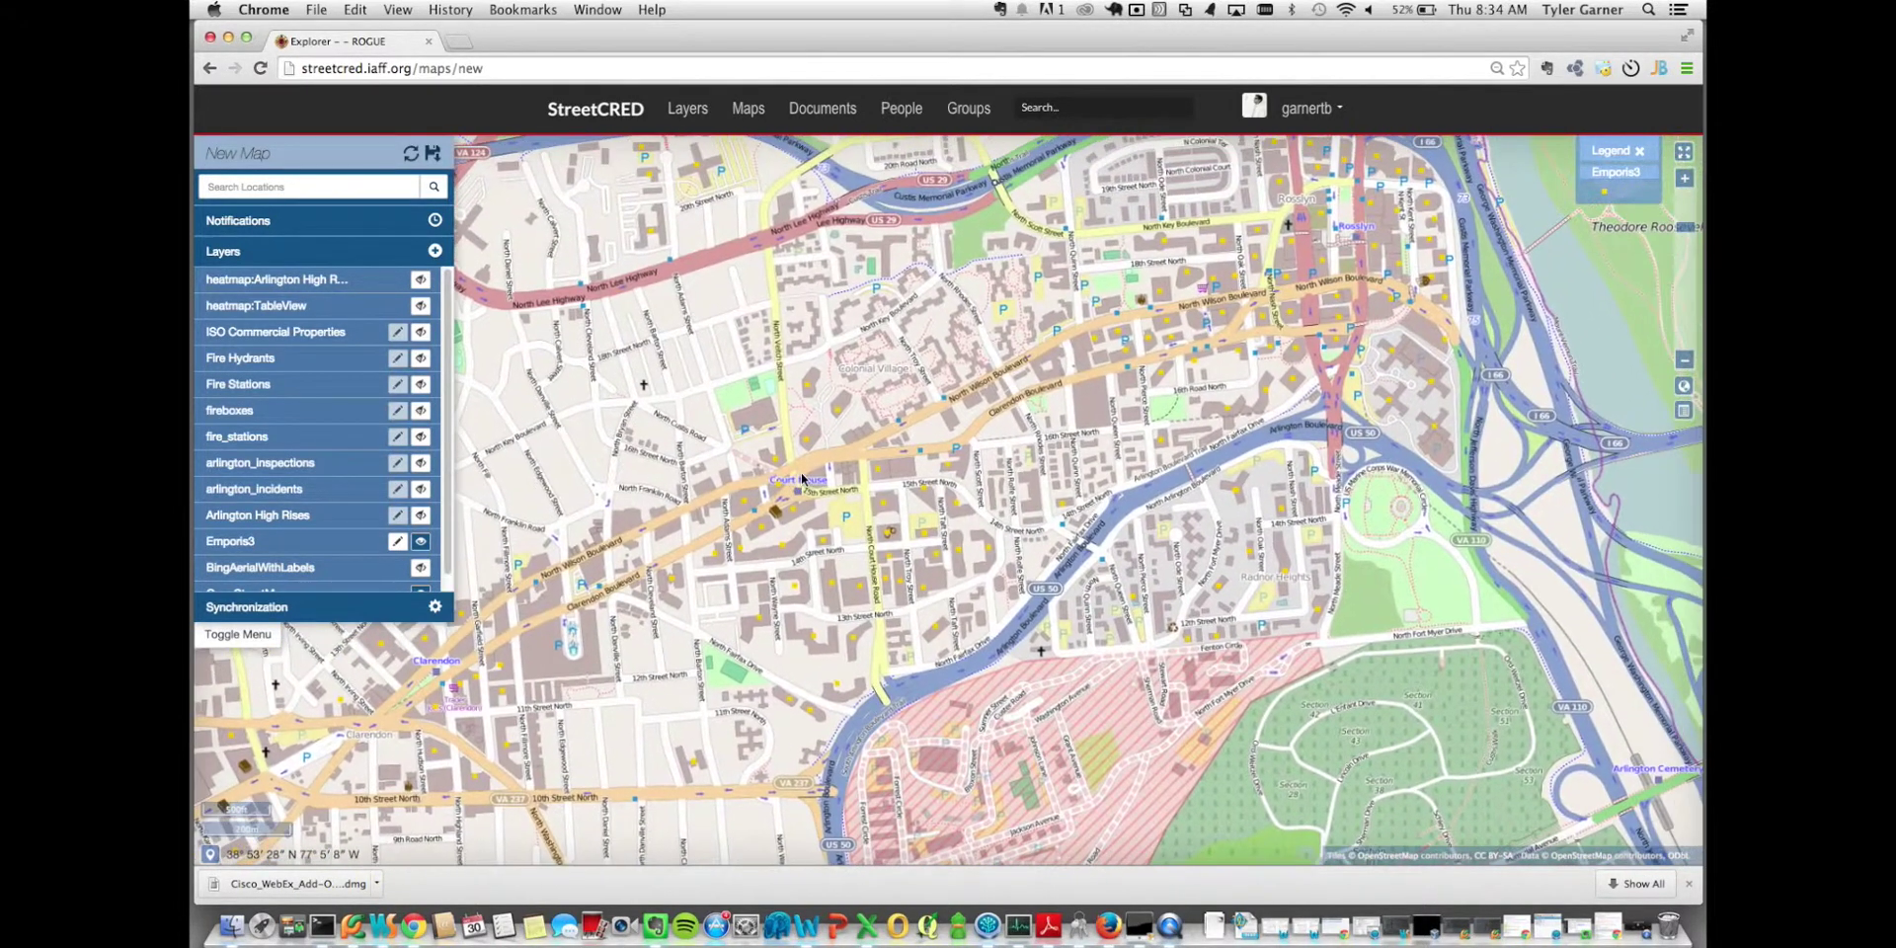
left_click(421, 542)
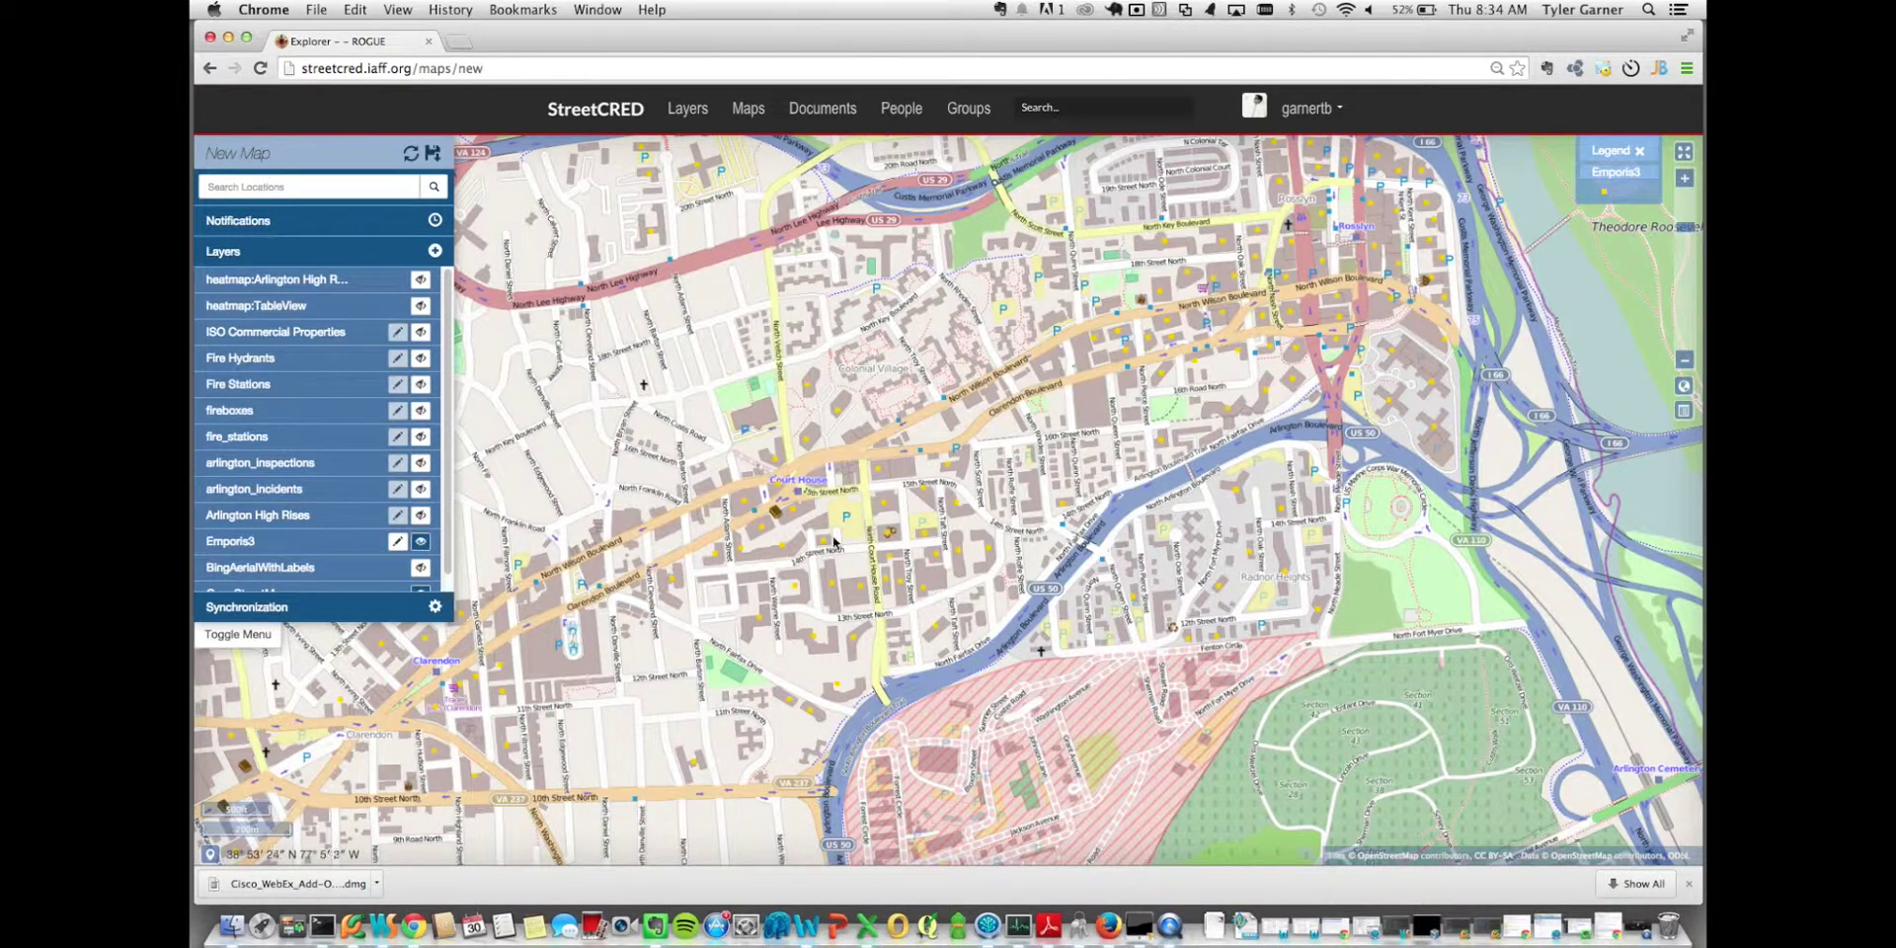
left_click(783, 546)
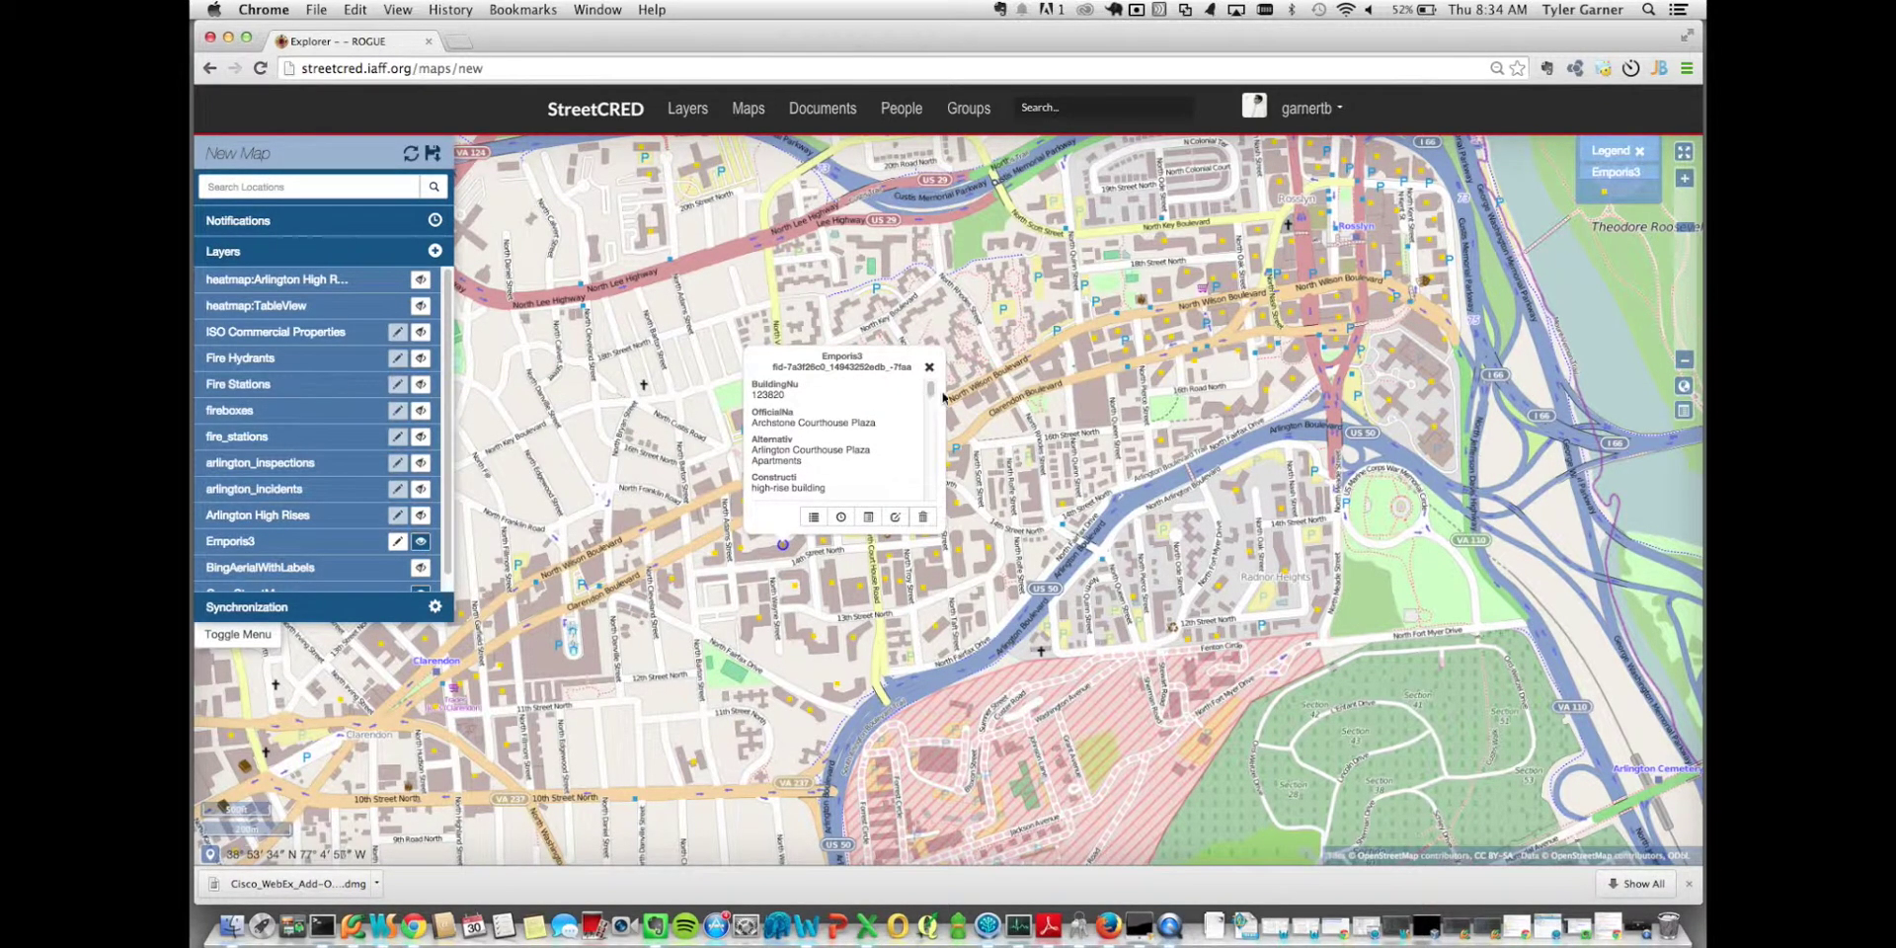
left_click_drag(932, 394, 937, 497)
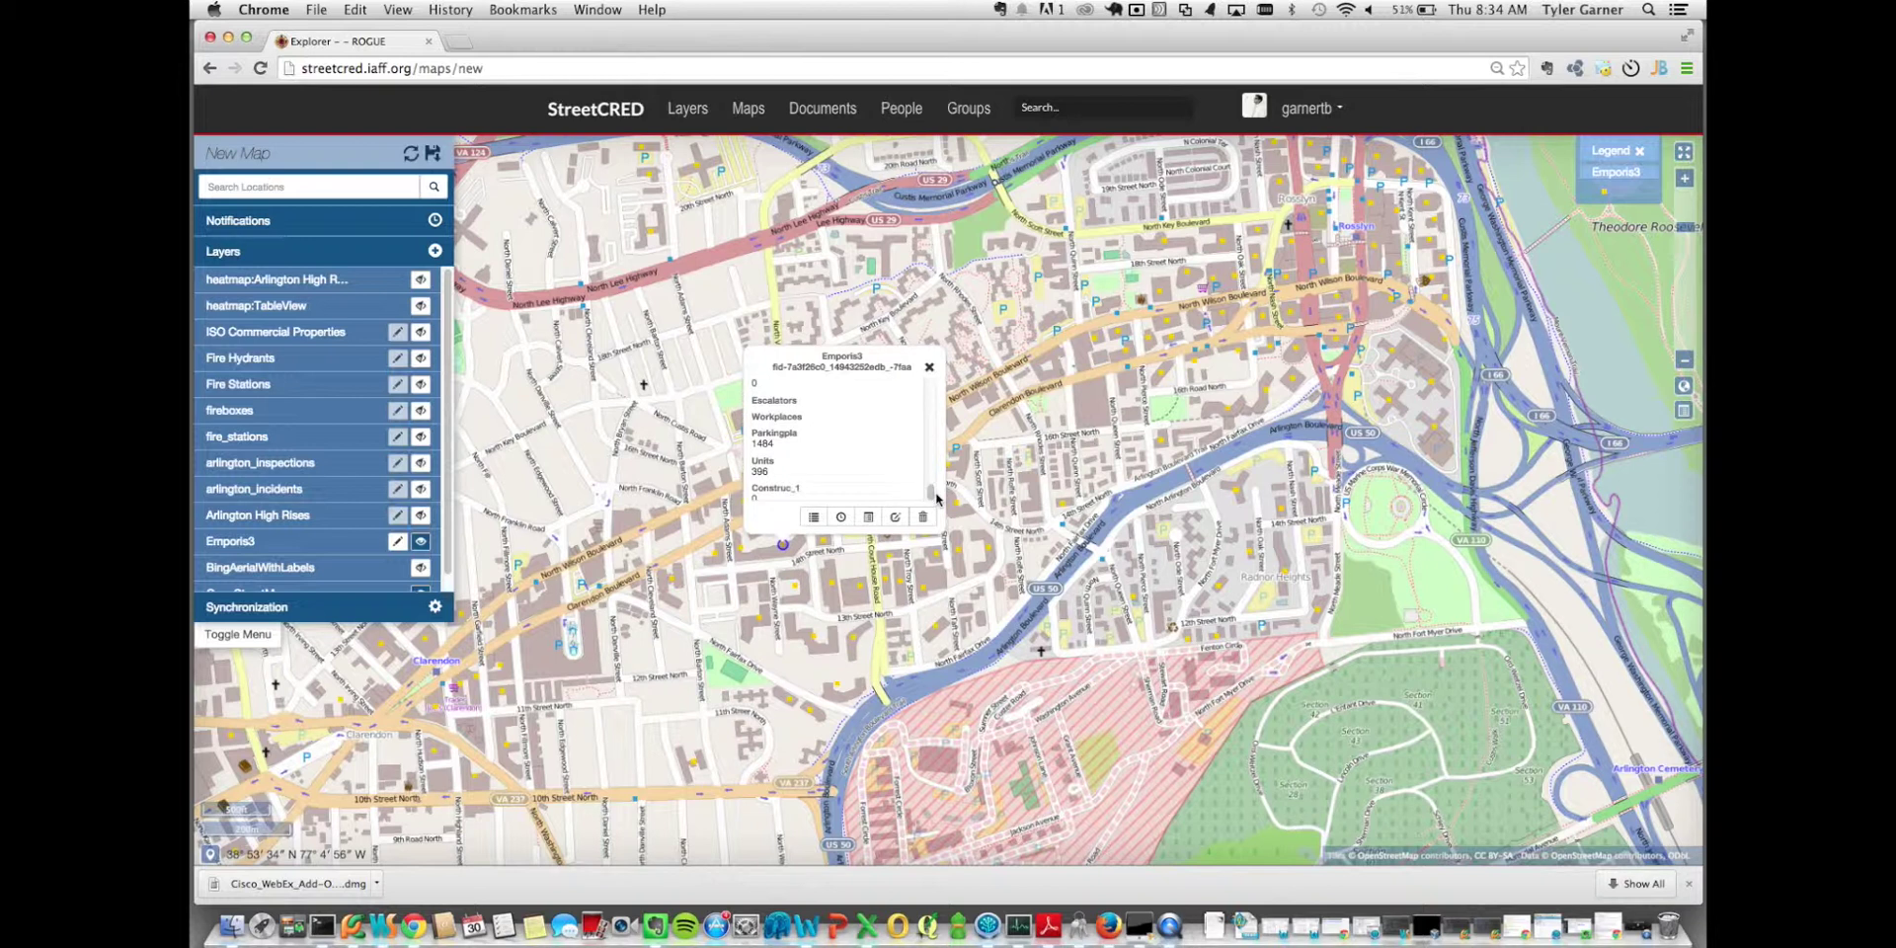
left_click_drag(934, 499, 934, 460)
left_click(929, 367)
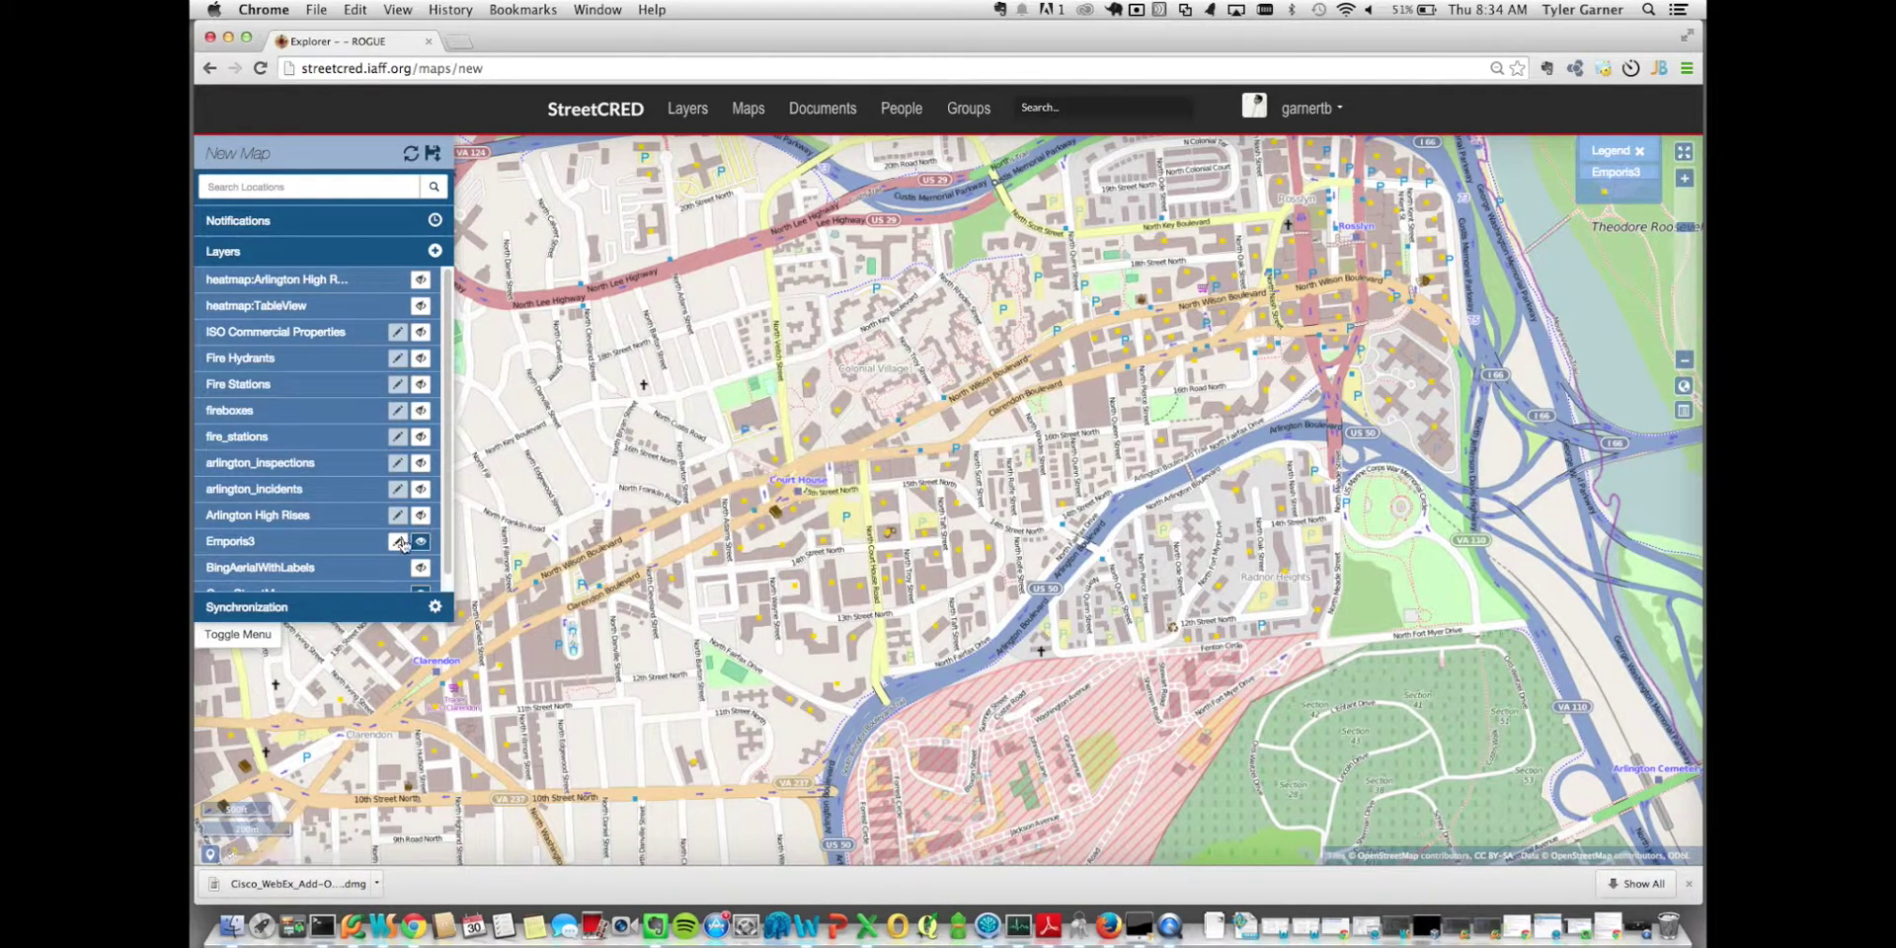
left_click_drag(885, 583, 977, 499)
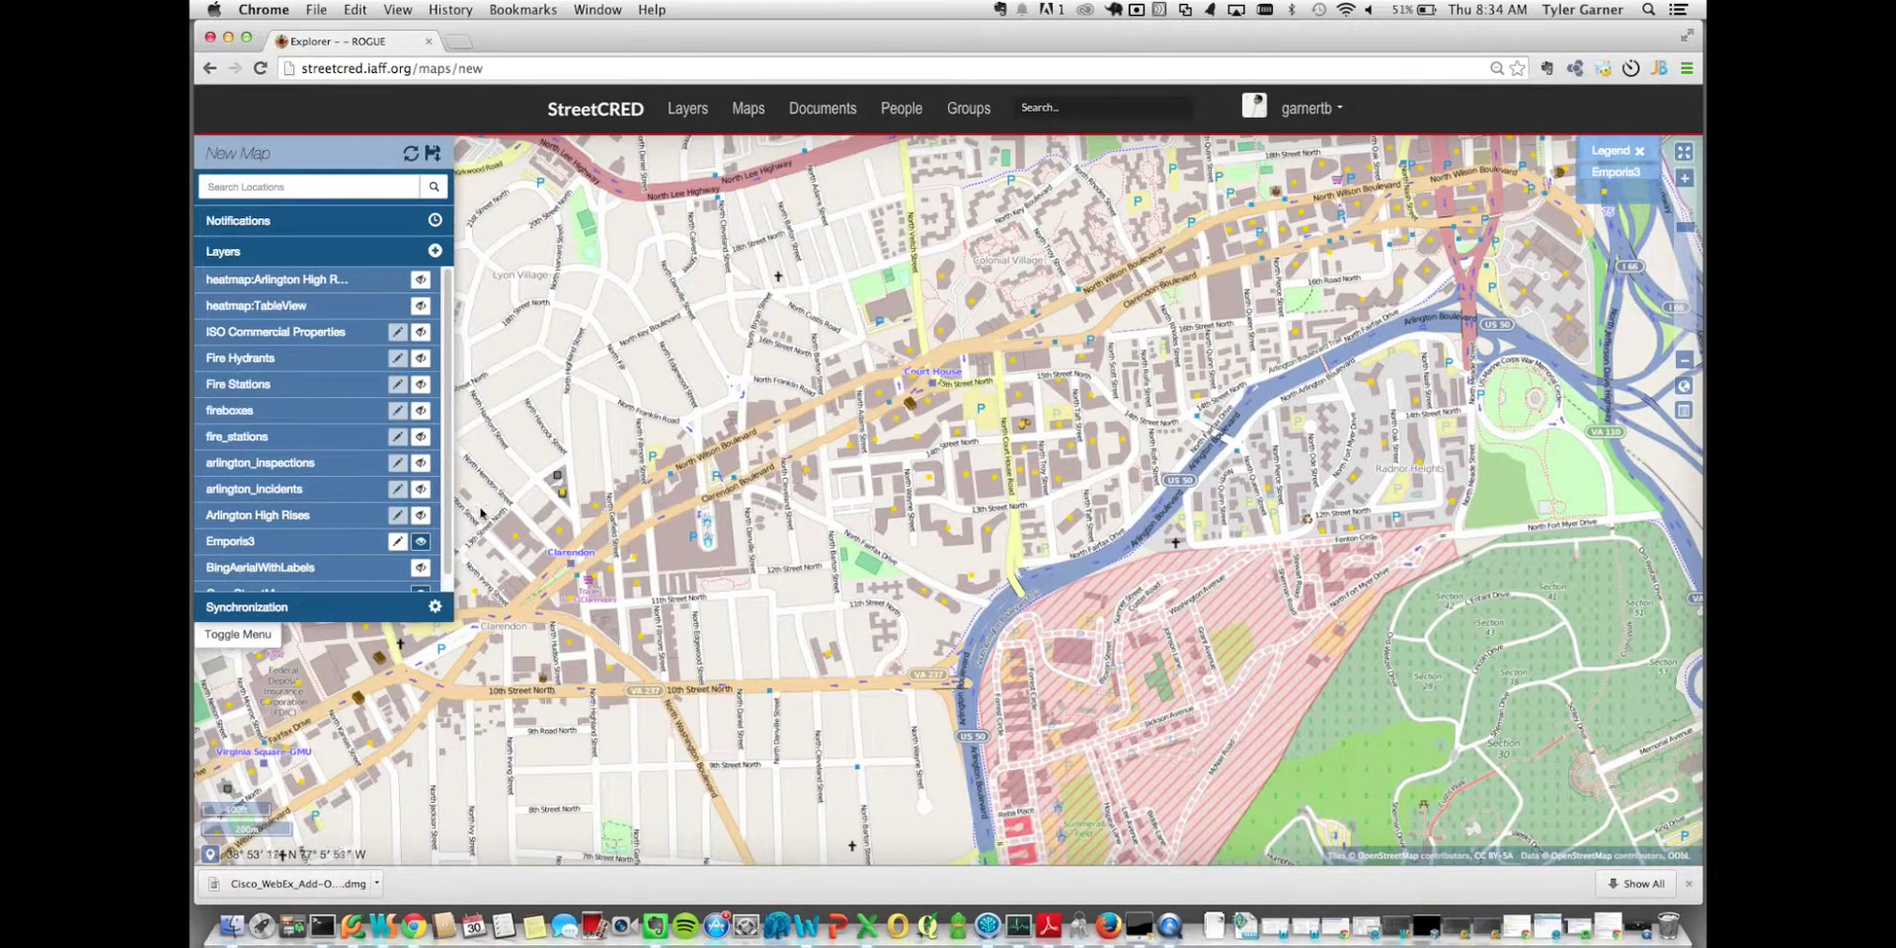
Step: Hide Emporis3 and add Real Time Power Outages from Local Geoserver, filtering by 'pow'
left_click(422, 542)
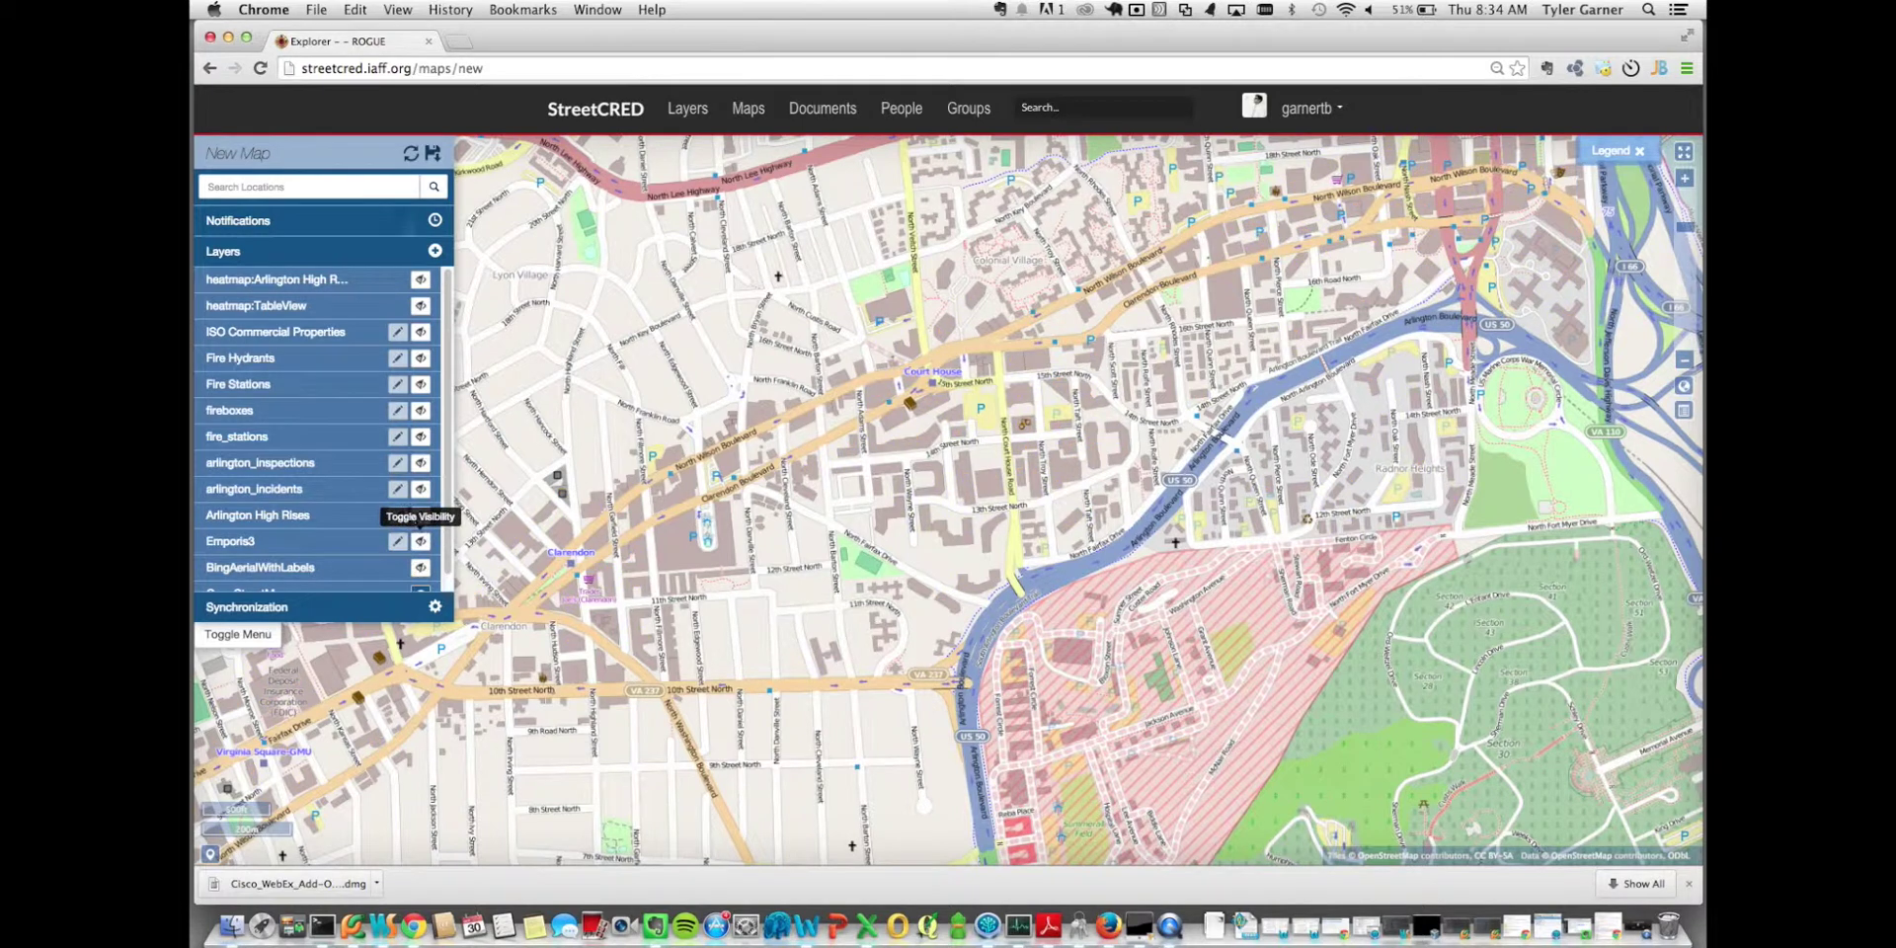
left_click(435, 251)
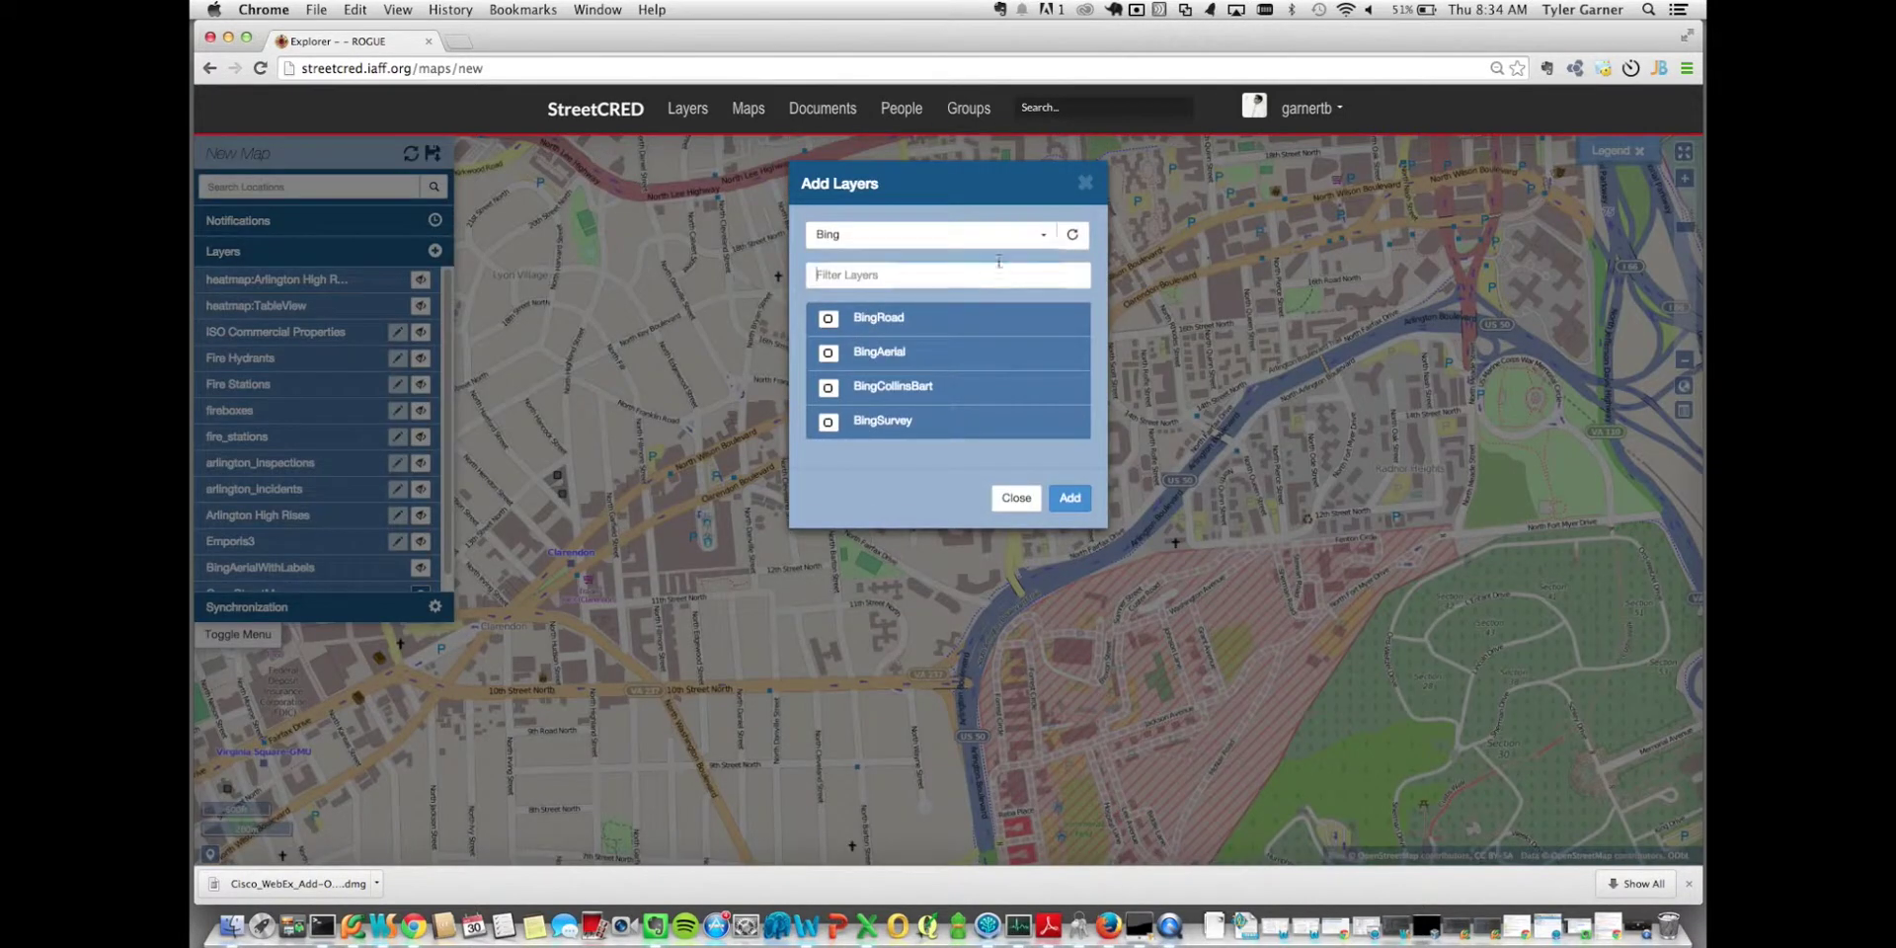
left_click(972, 235)
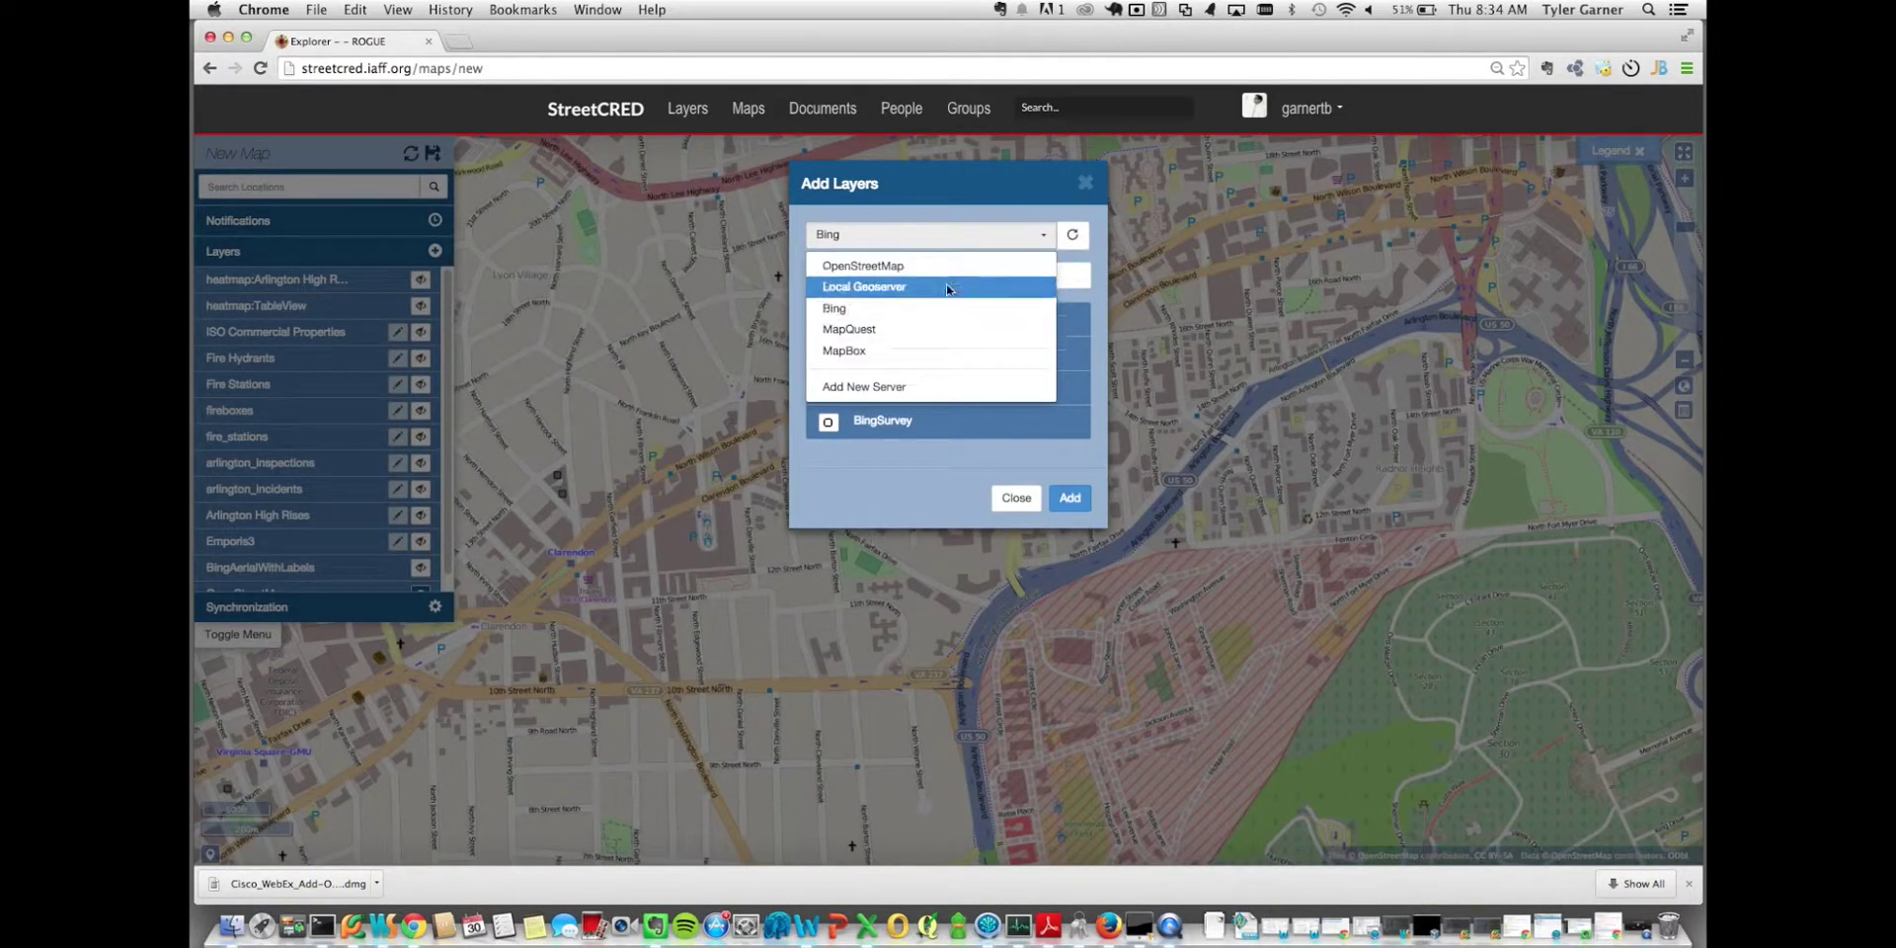
left_click(948, 285)
left_click(932, 275)
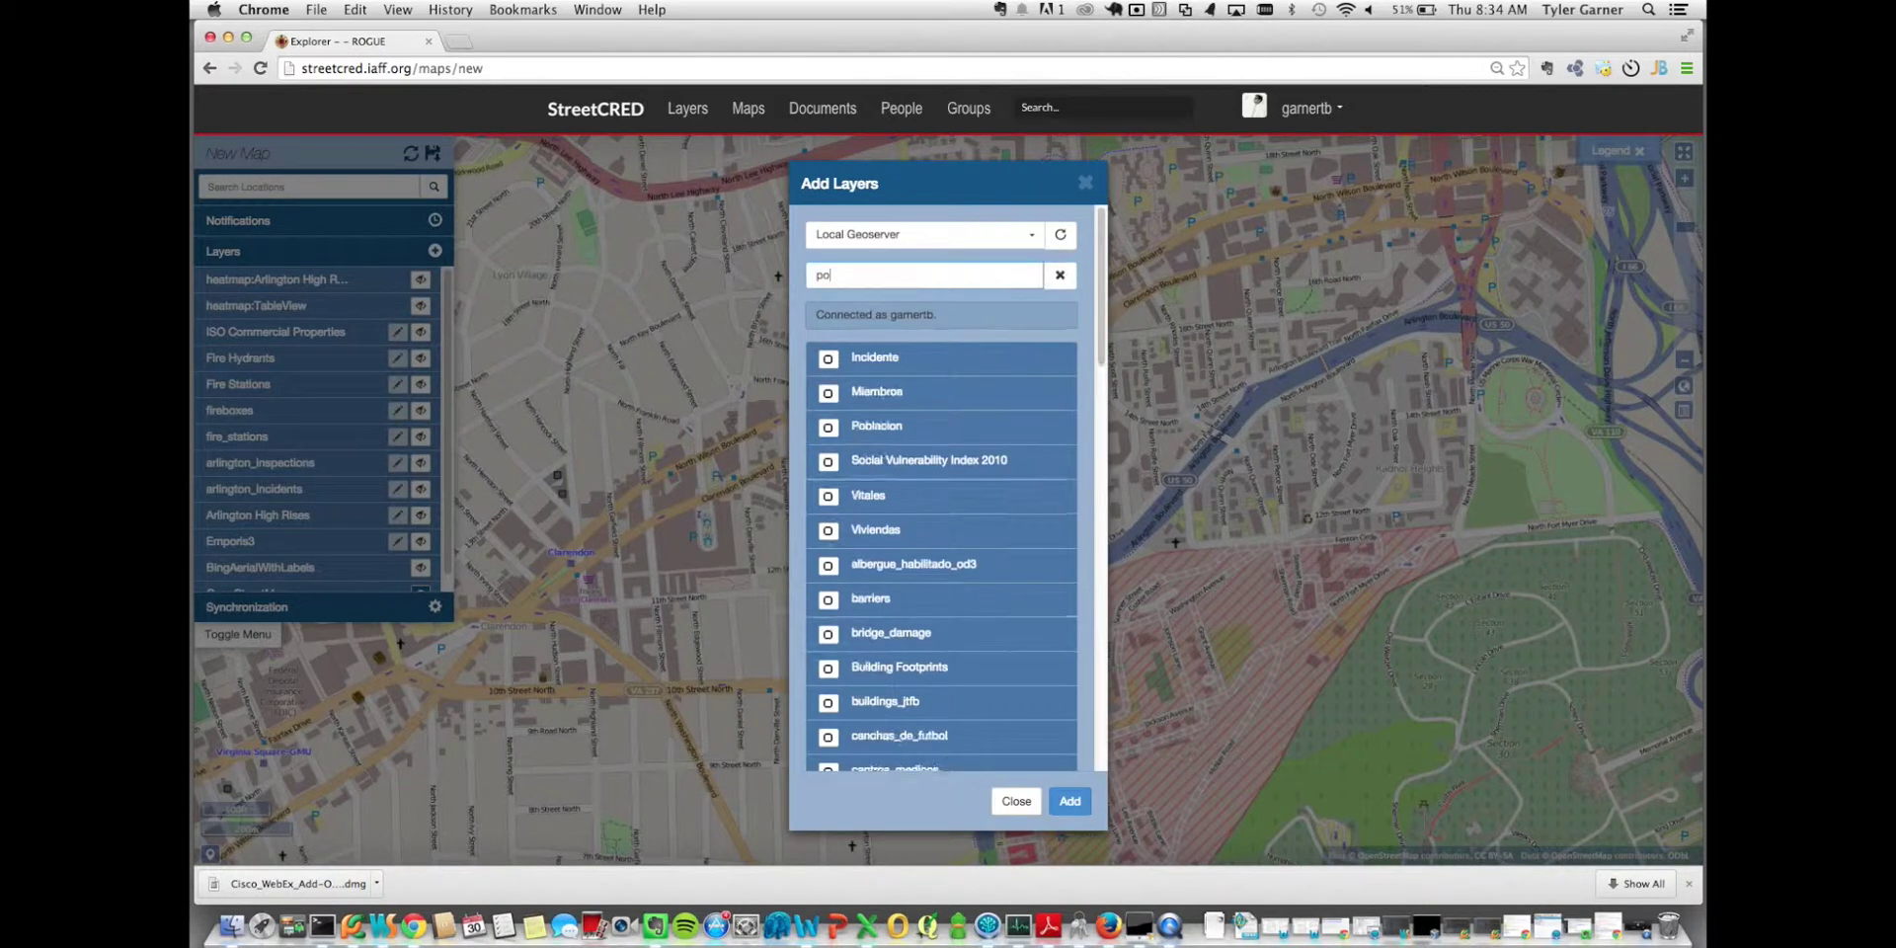
type("power")
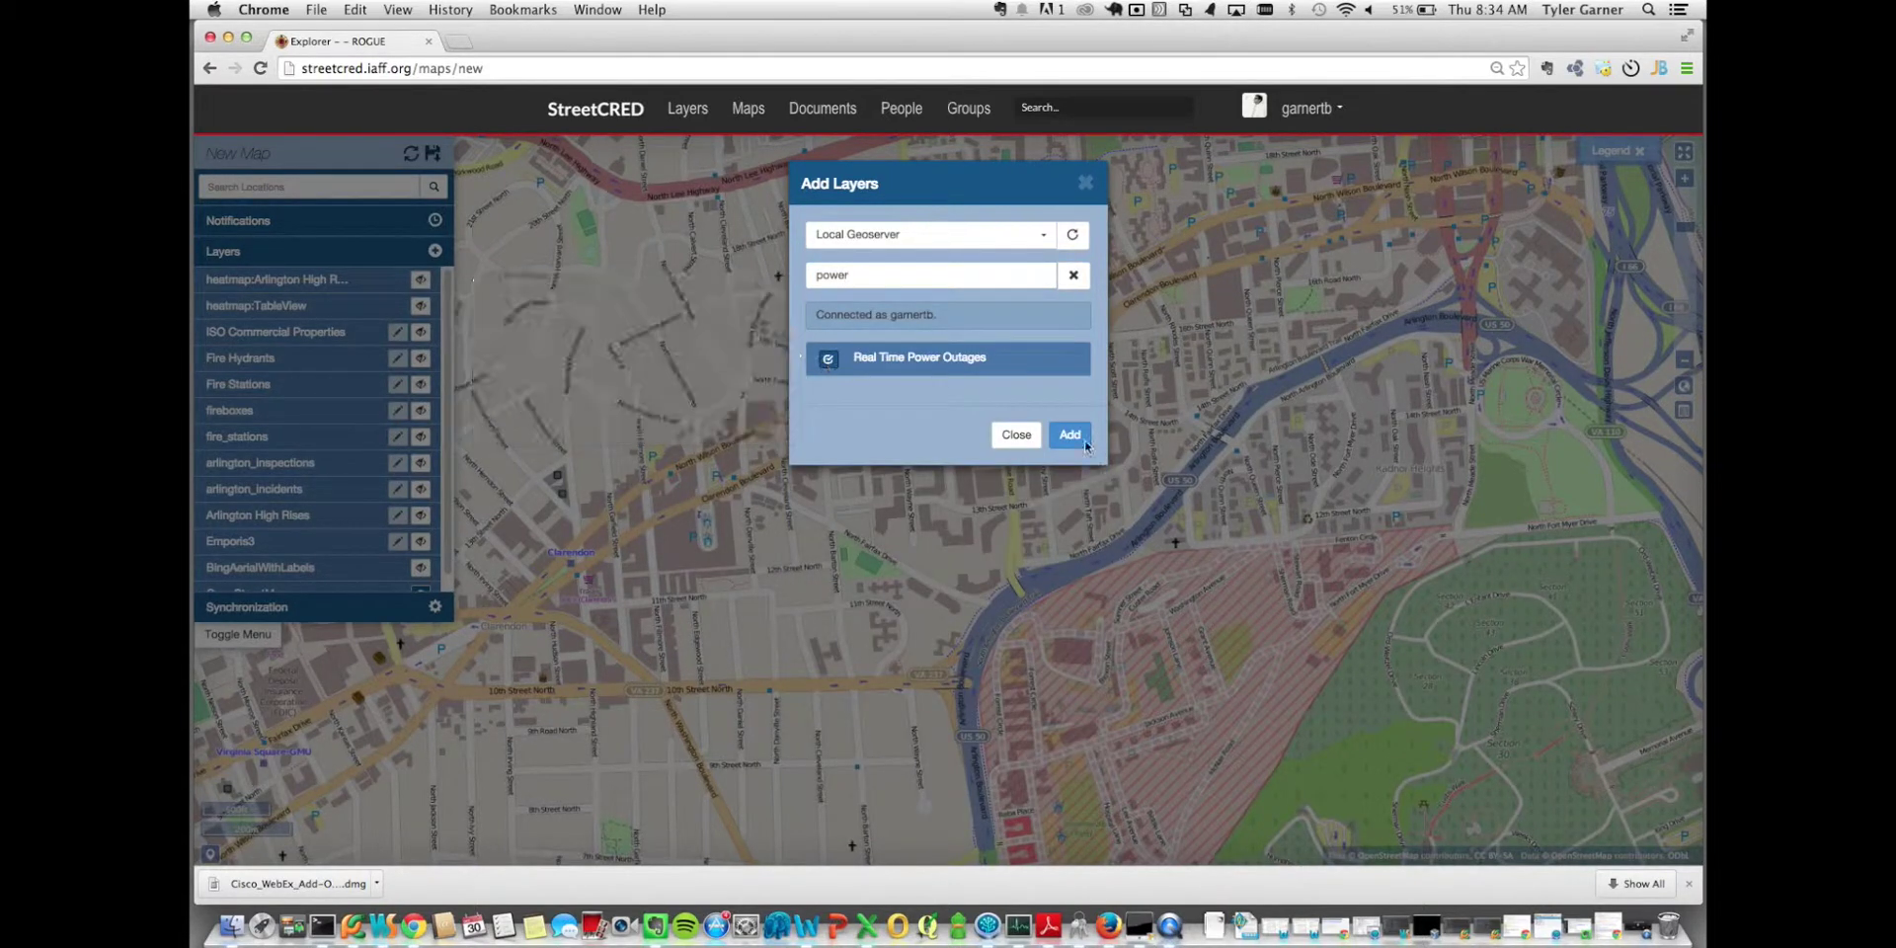
left_click(1074, 438)
Step: Zoom the map to the full extent of the Real Time Power Outages data
scroll(957, 484, "down", 5)
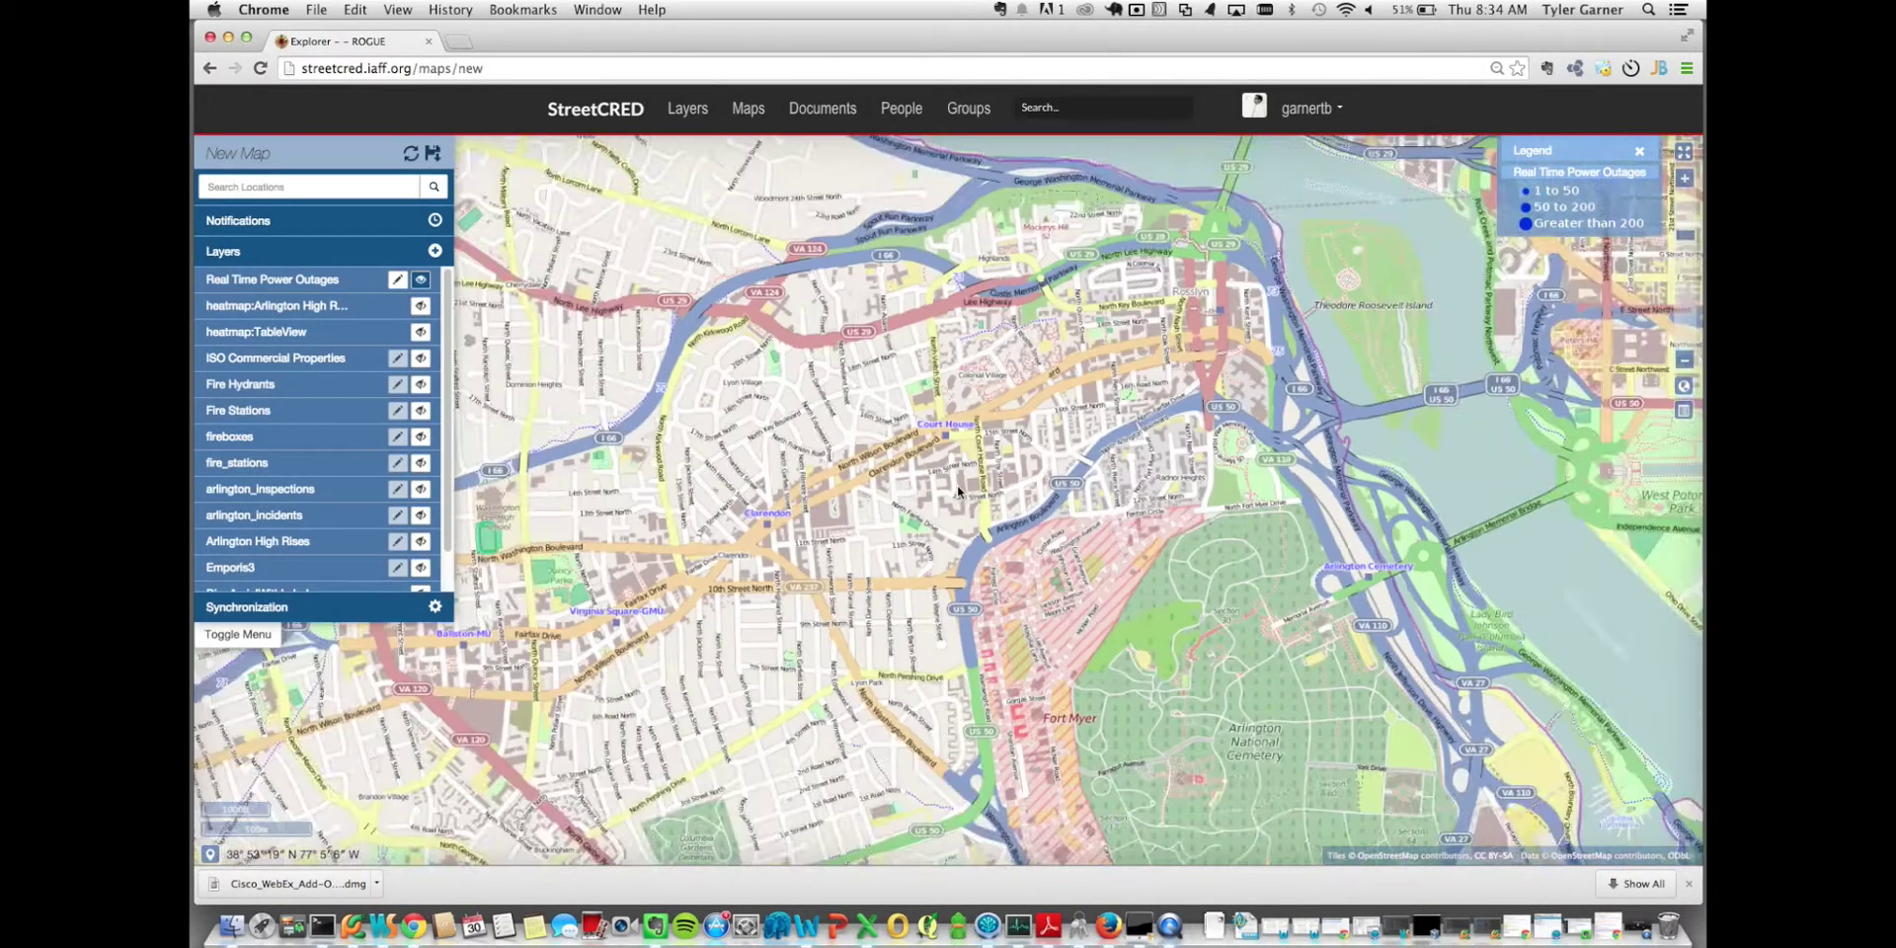
scroll(956, 484, "down", 2)
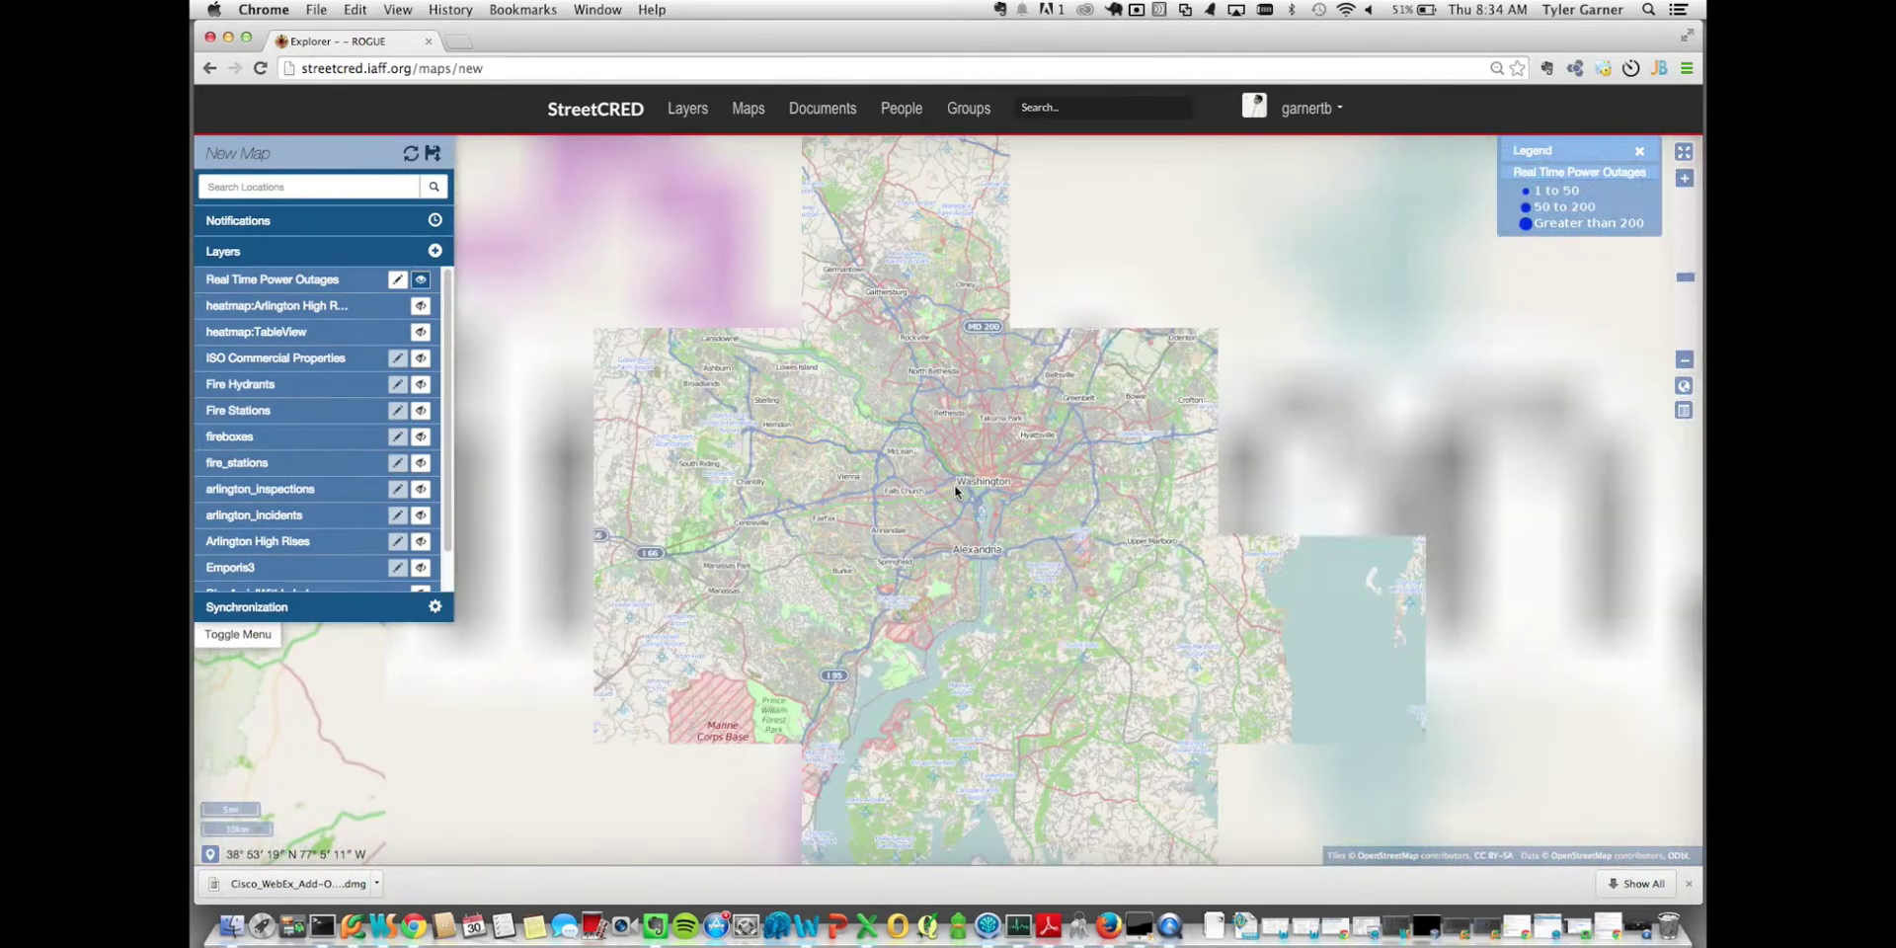
left_click_drag(954, 521, 1156, 401)
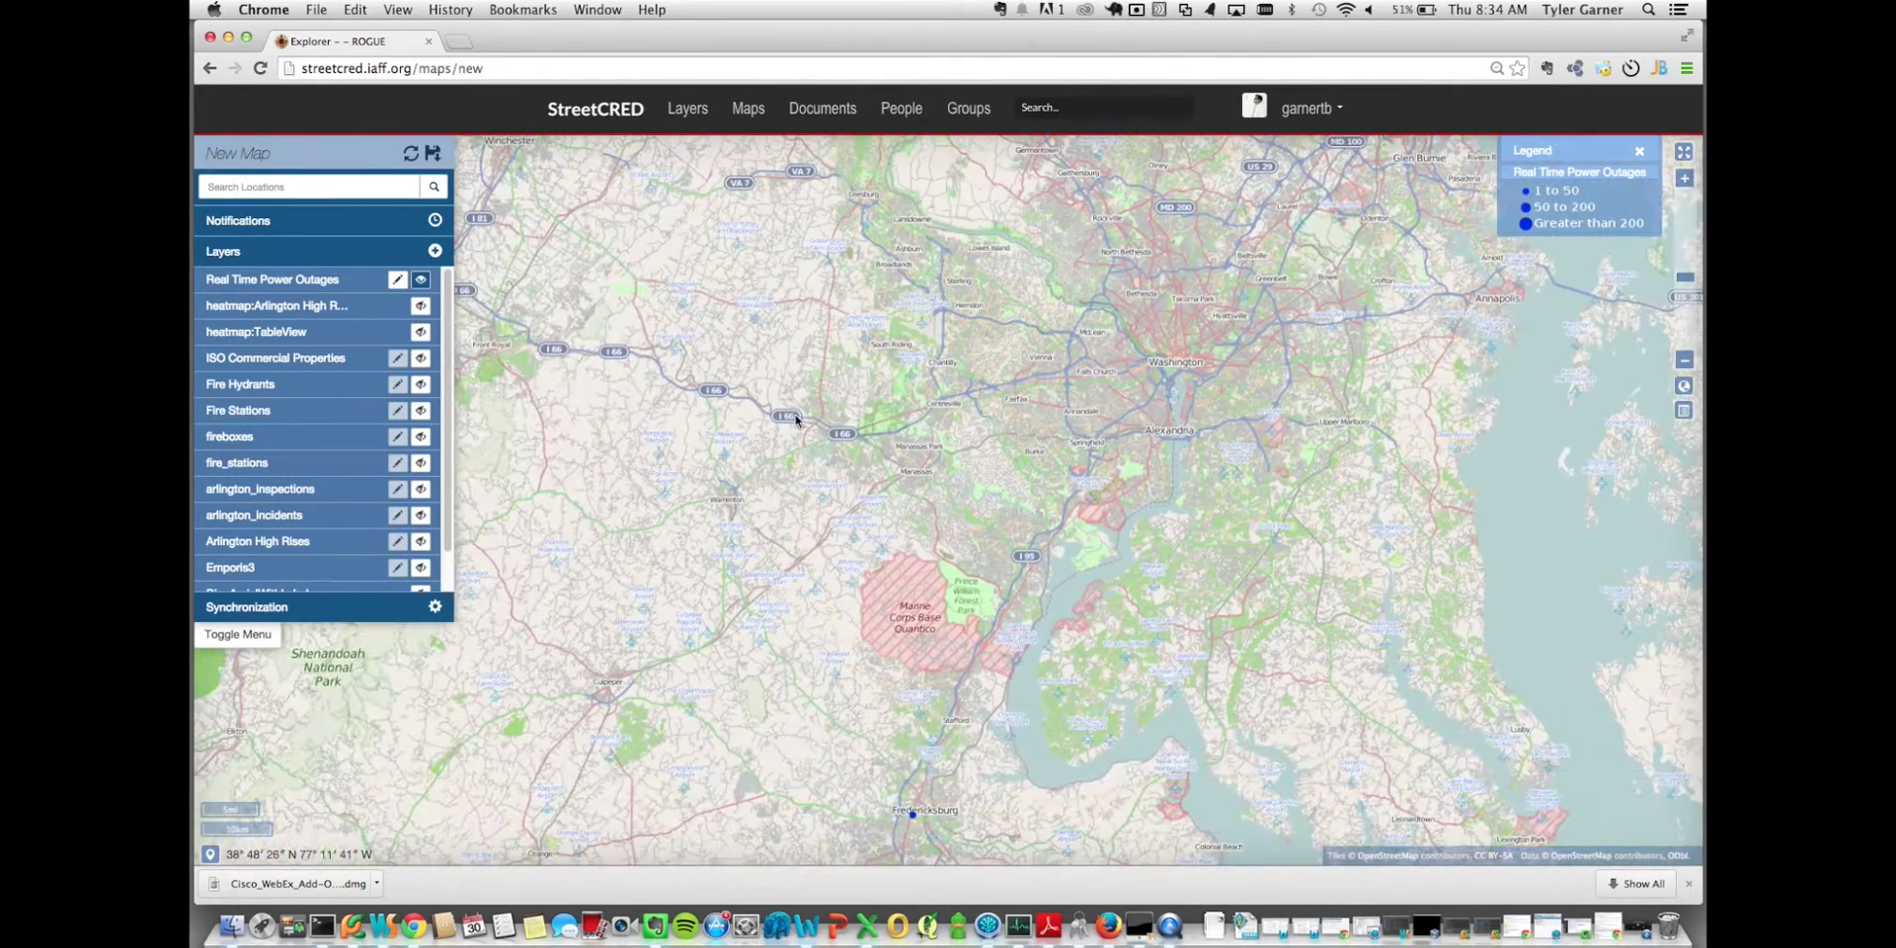
left_click(284, 277)
left_click(264, 317)
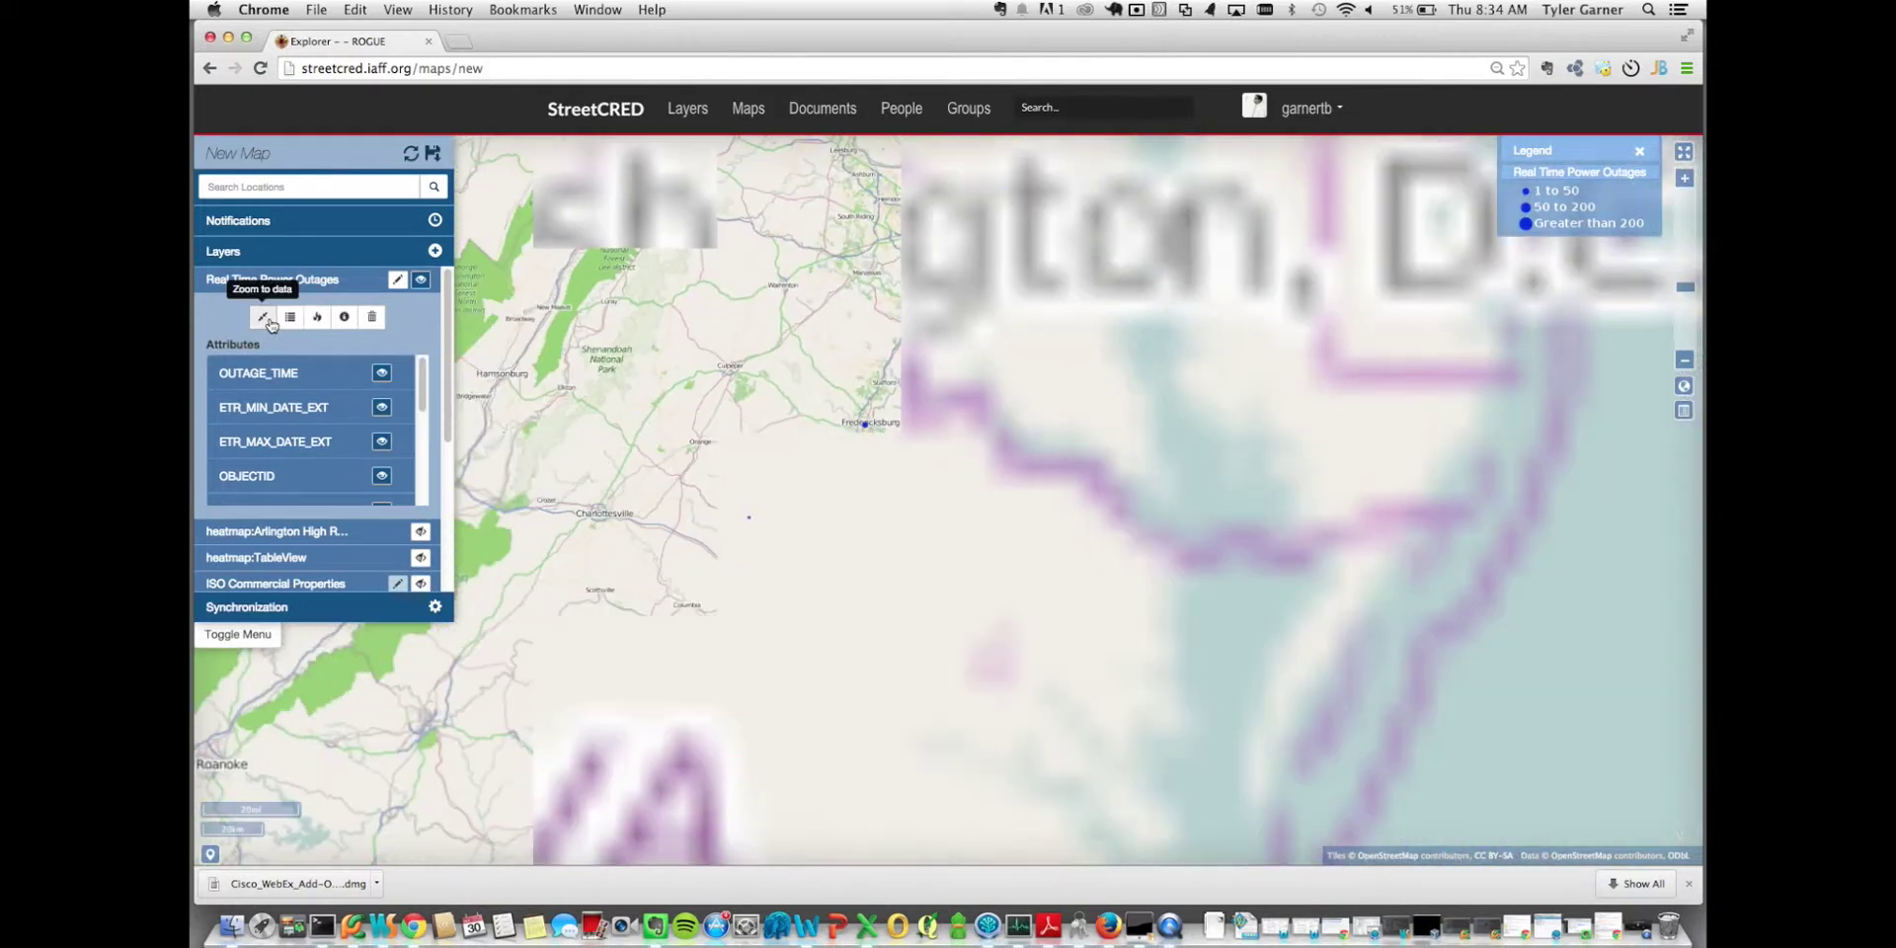
mouse_move(753, 288)
left_mouse_down()
mouse_move(757, 329)
mouse_move(766, 317)
left_mouse_up()
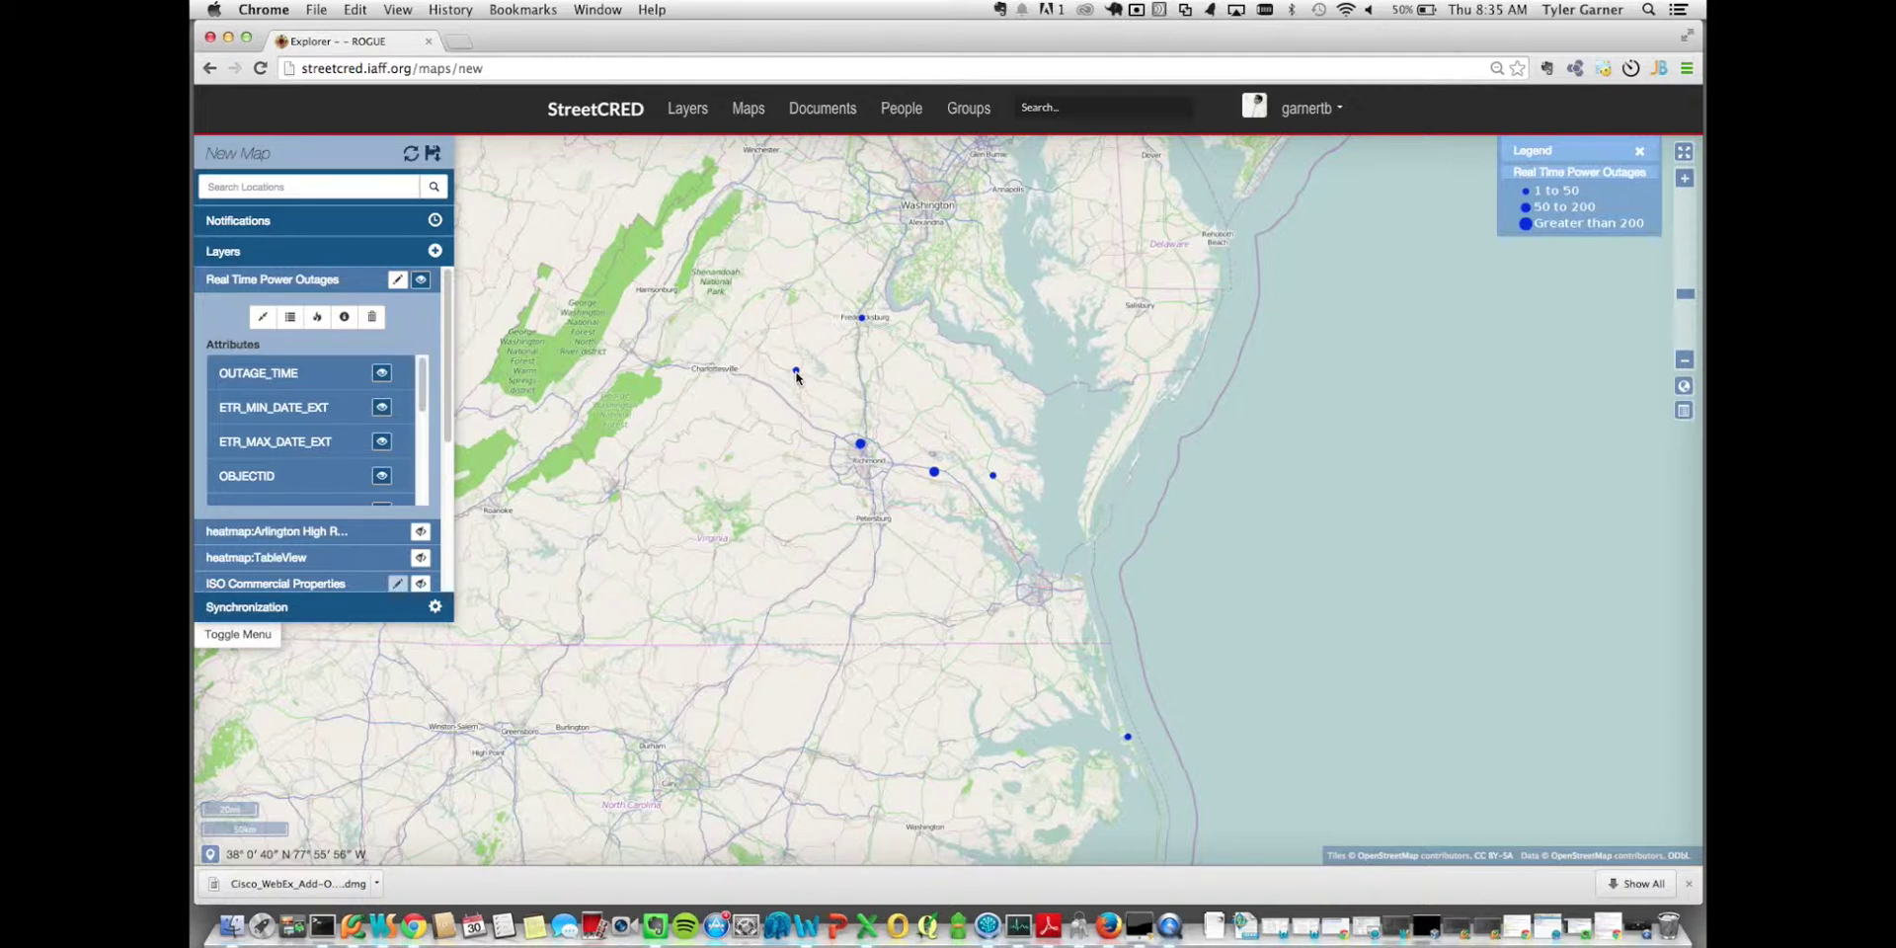
Step: Read the outage details near Richmond and for OBJECTID 691, then close the popup
left_click(860, 446)
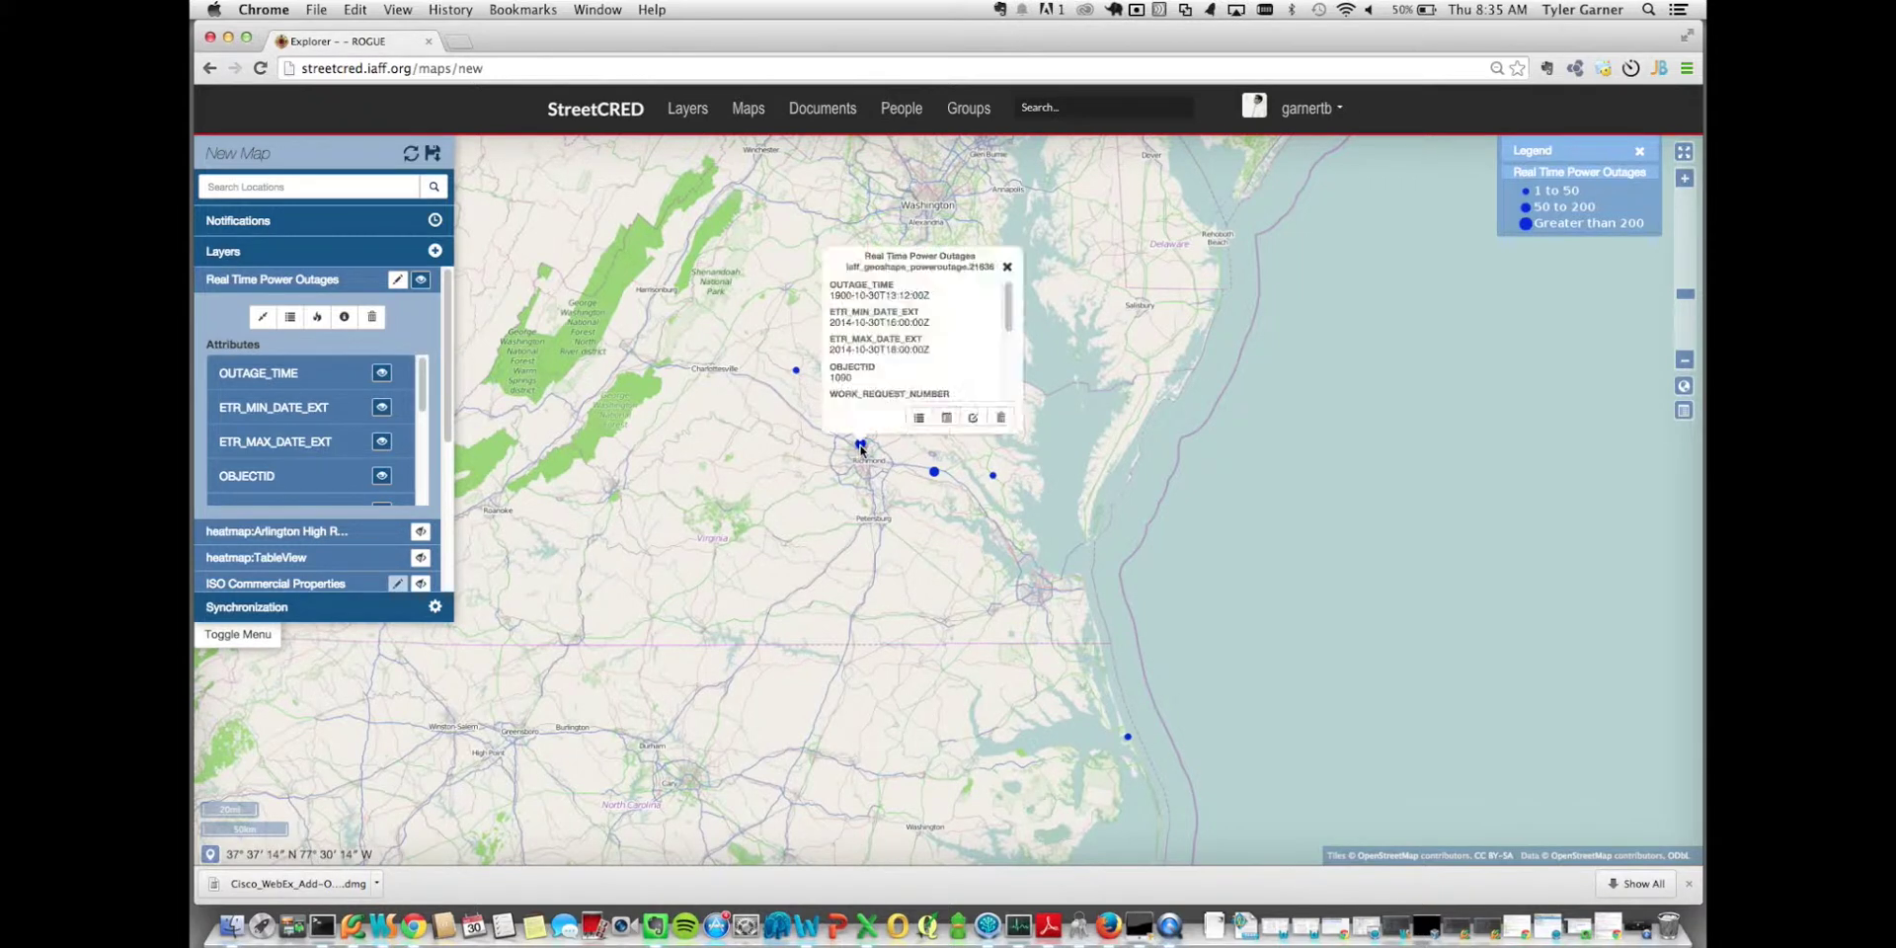
scroll(1013, 338, "down", 3)
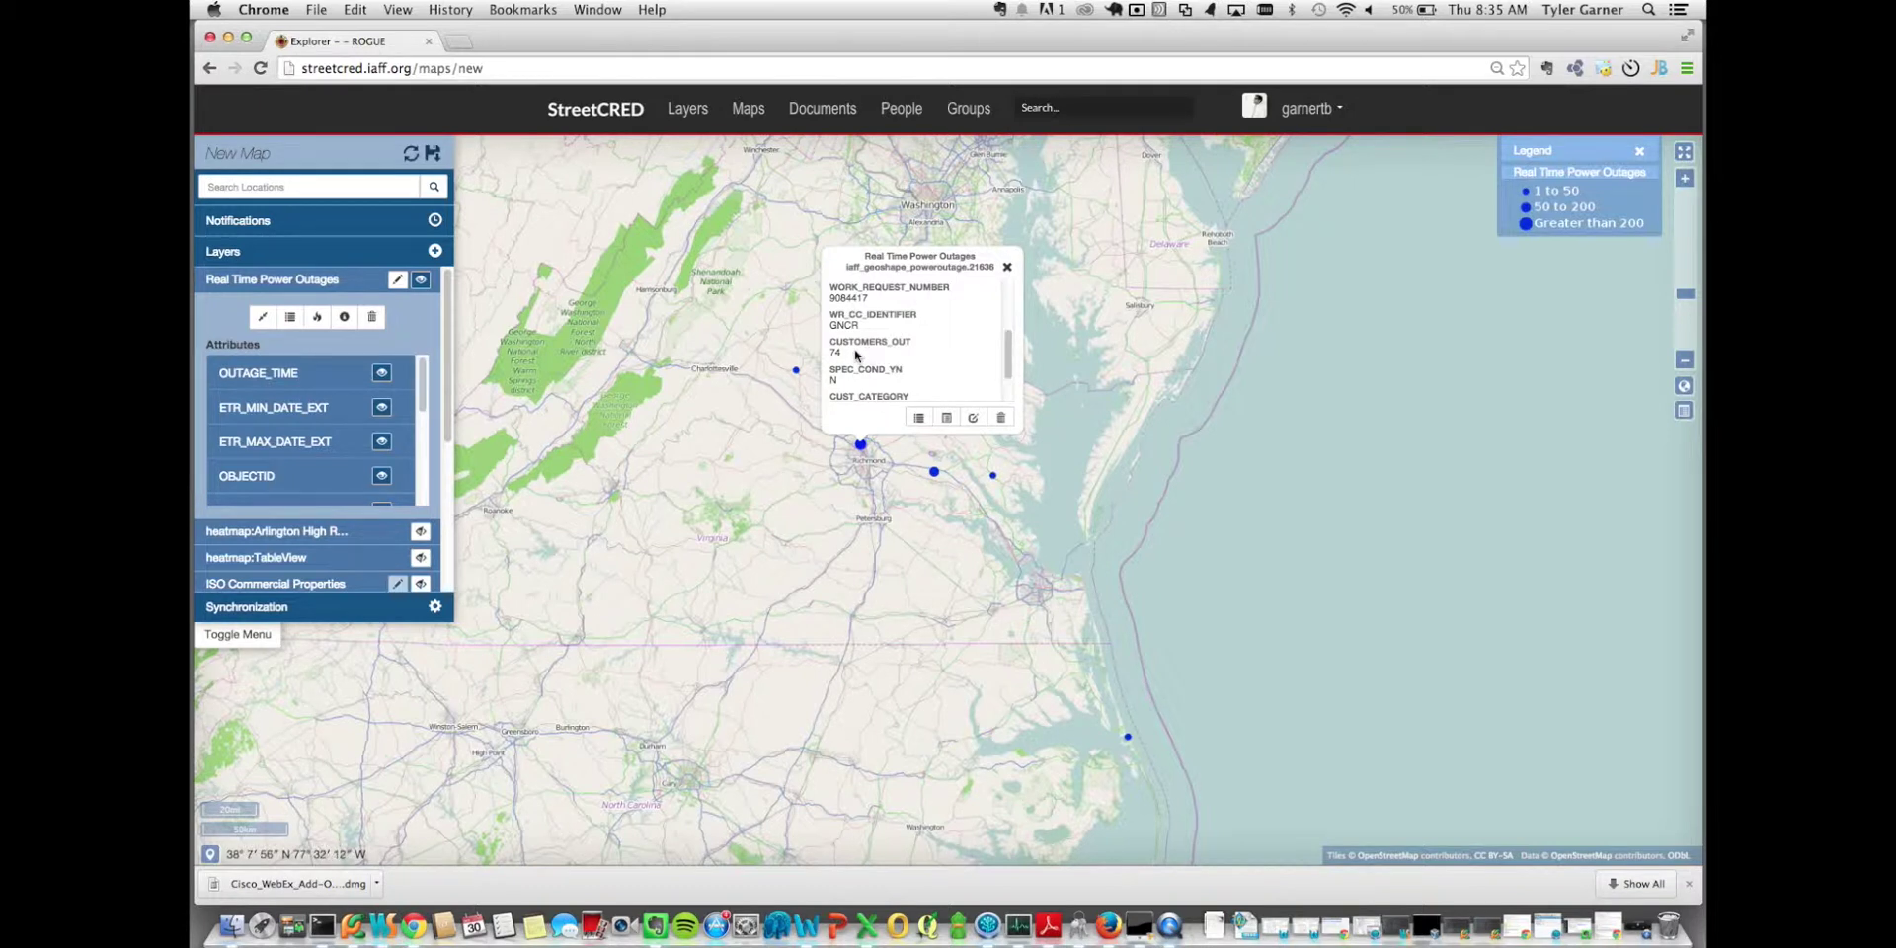
scroll(1007, 357, "down", 2)
scroll(1009, 384, "up", 5)
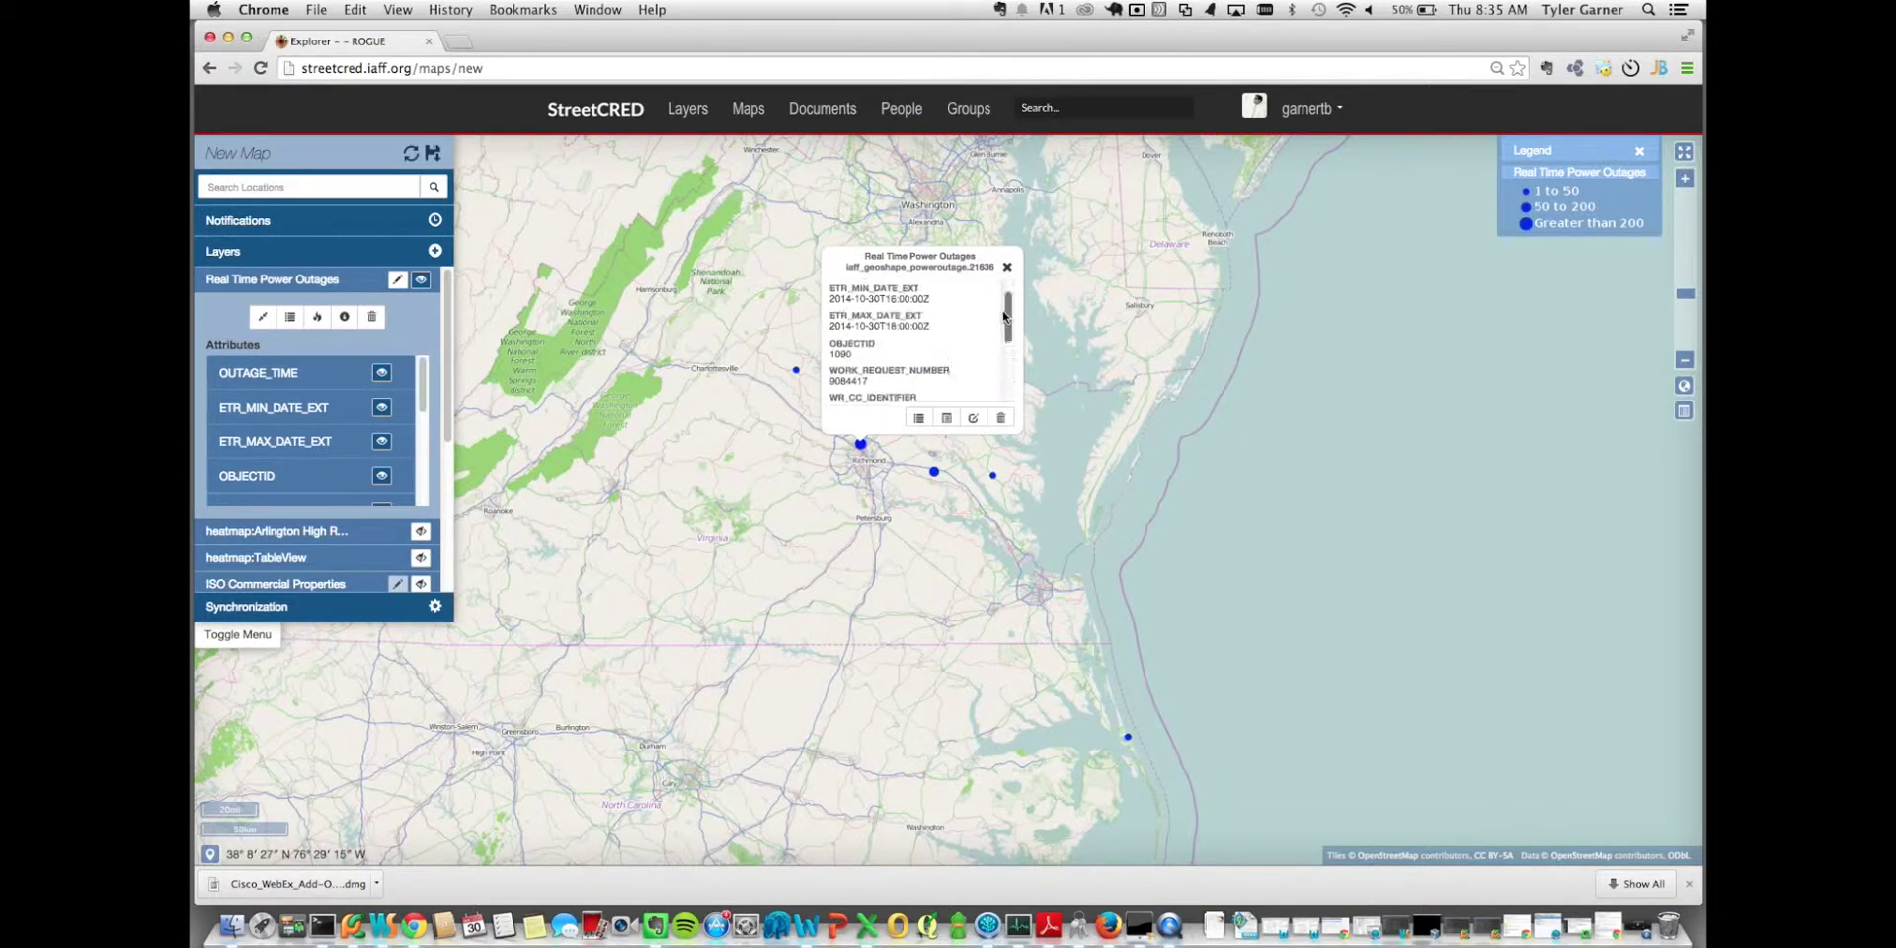
scroll(1003, 307, "up", 1)
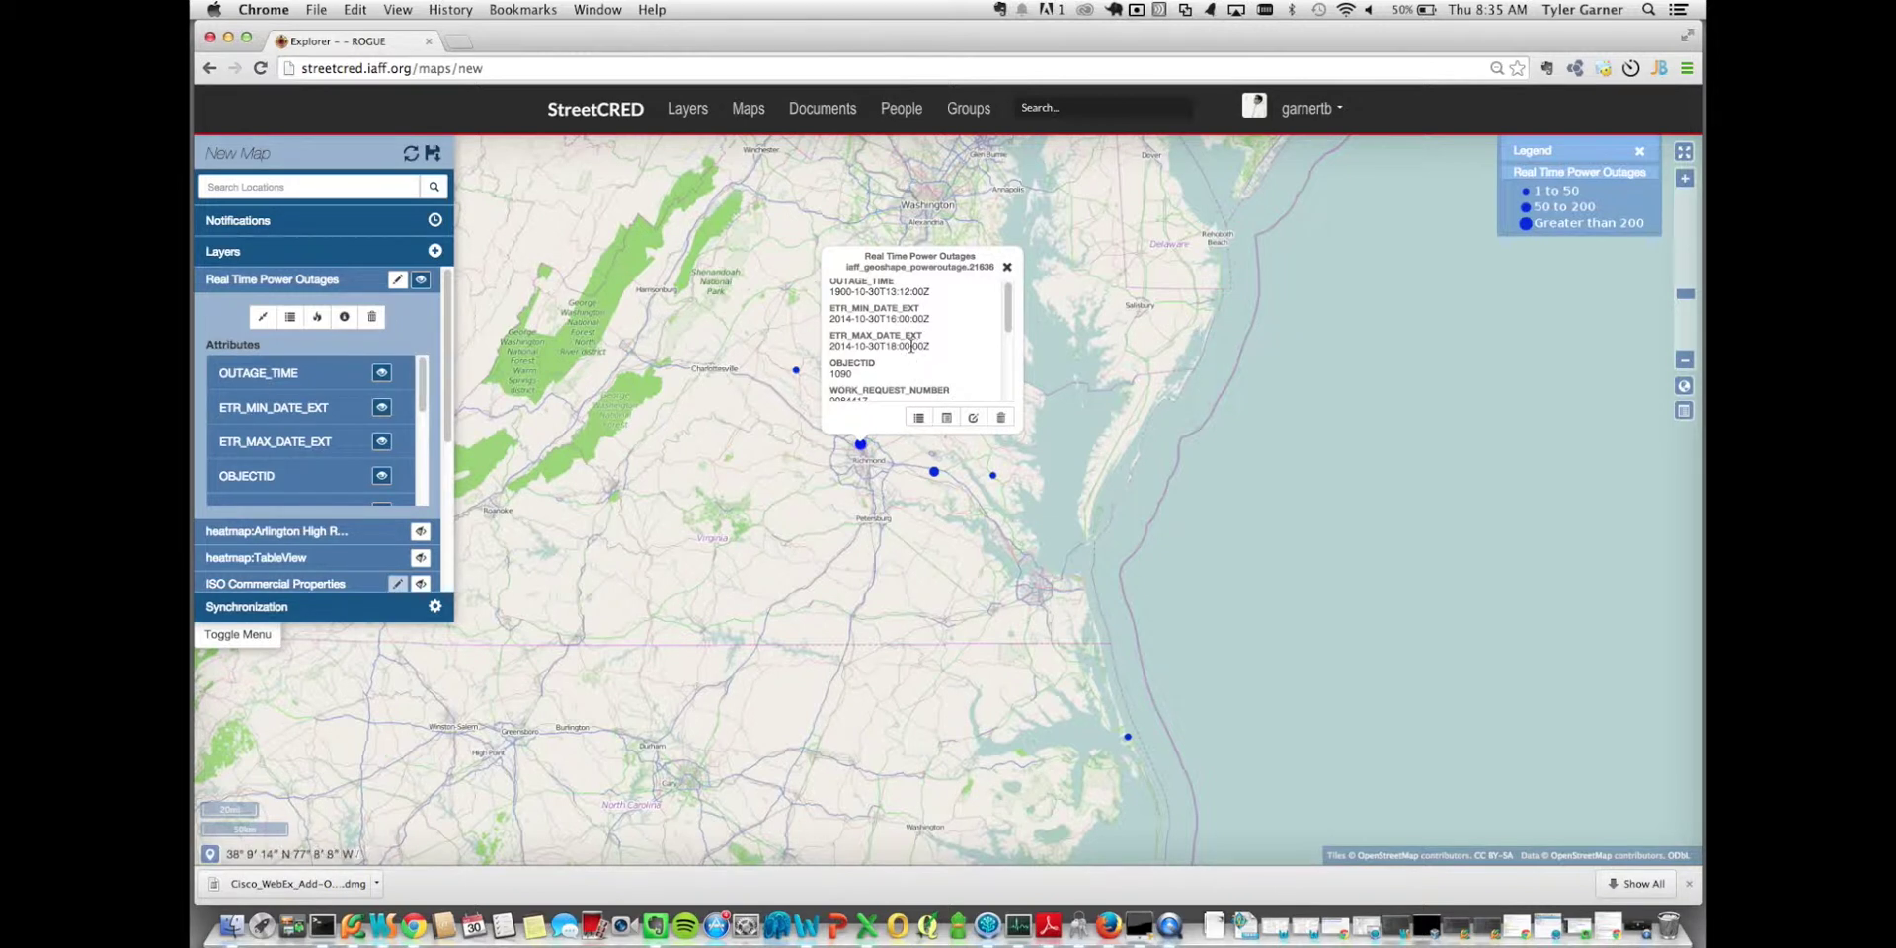
left_click(934, 473)
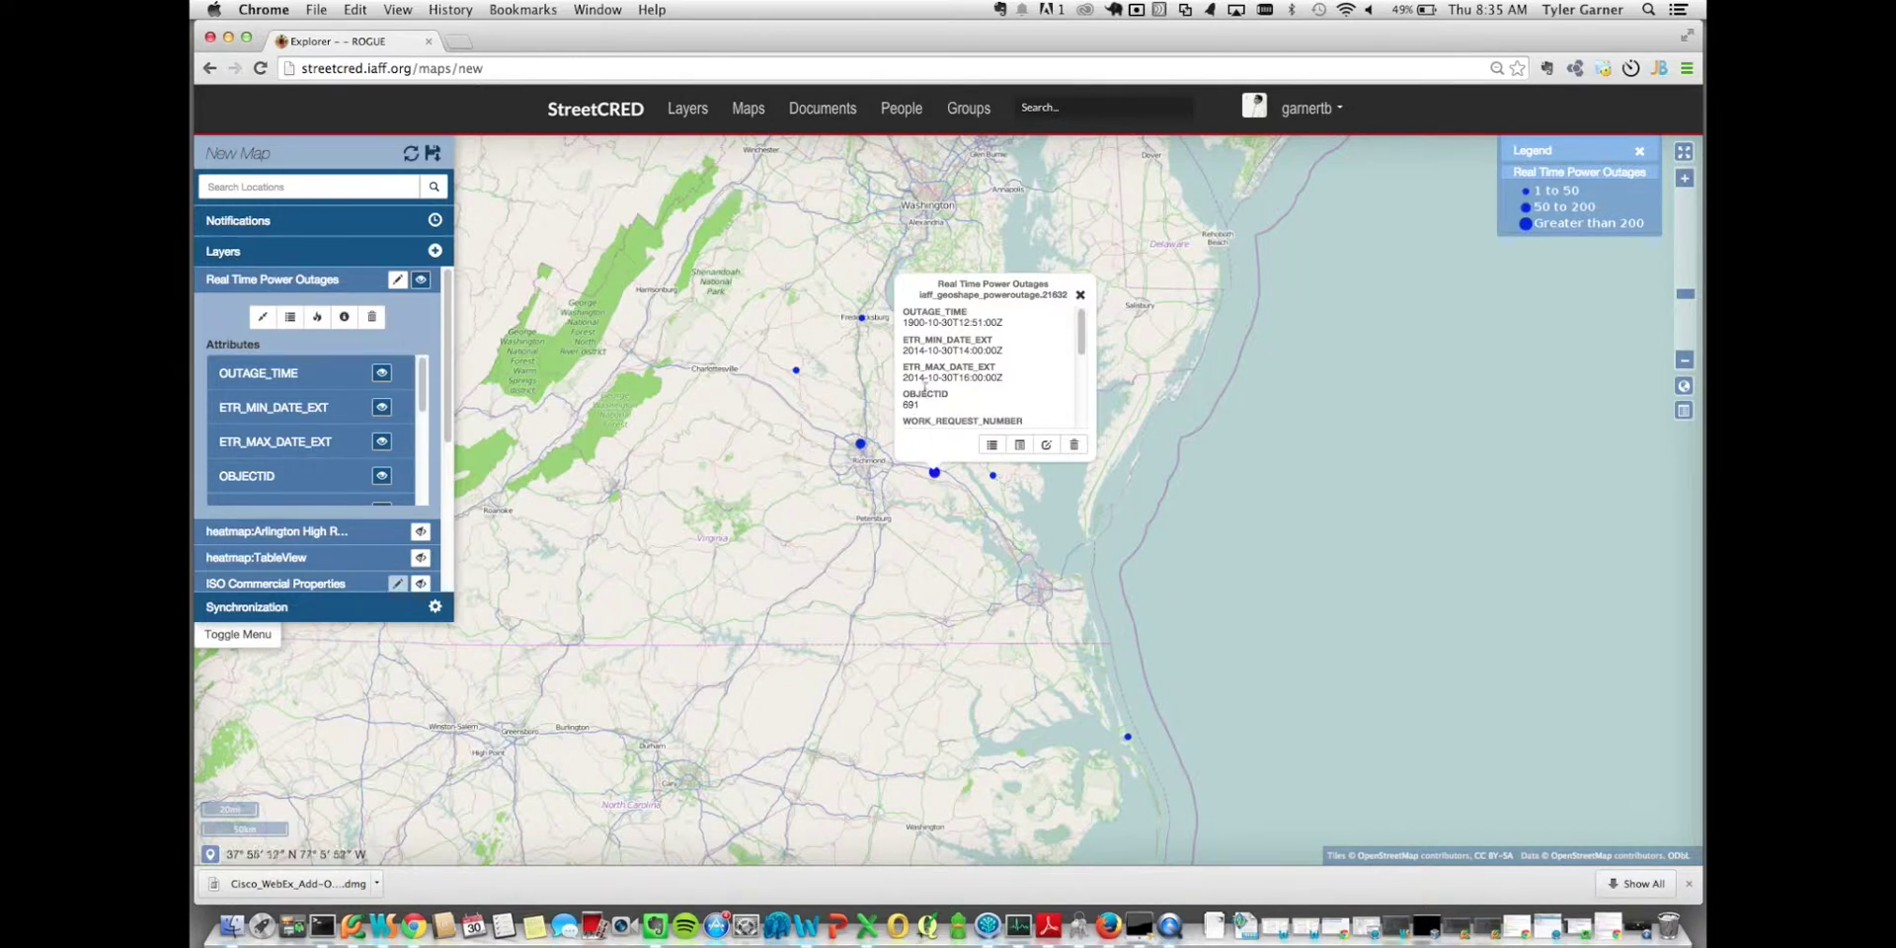
left_click(1083, 297)
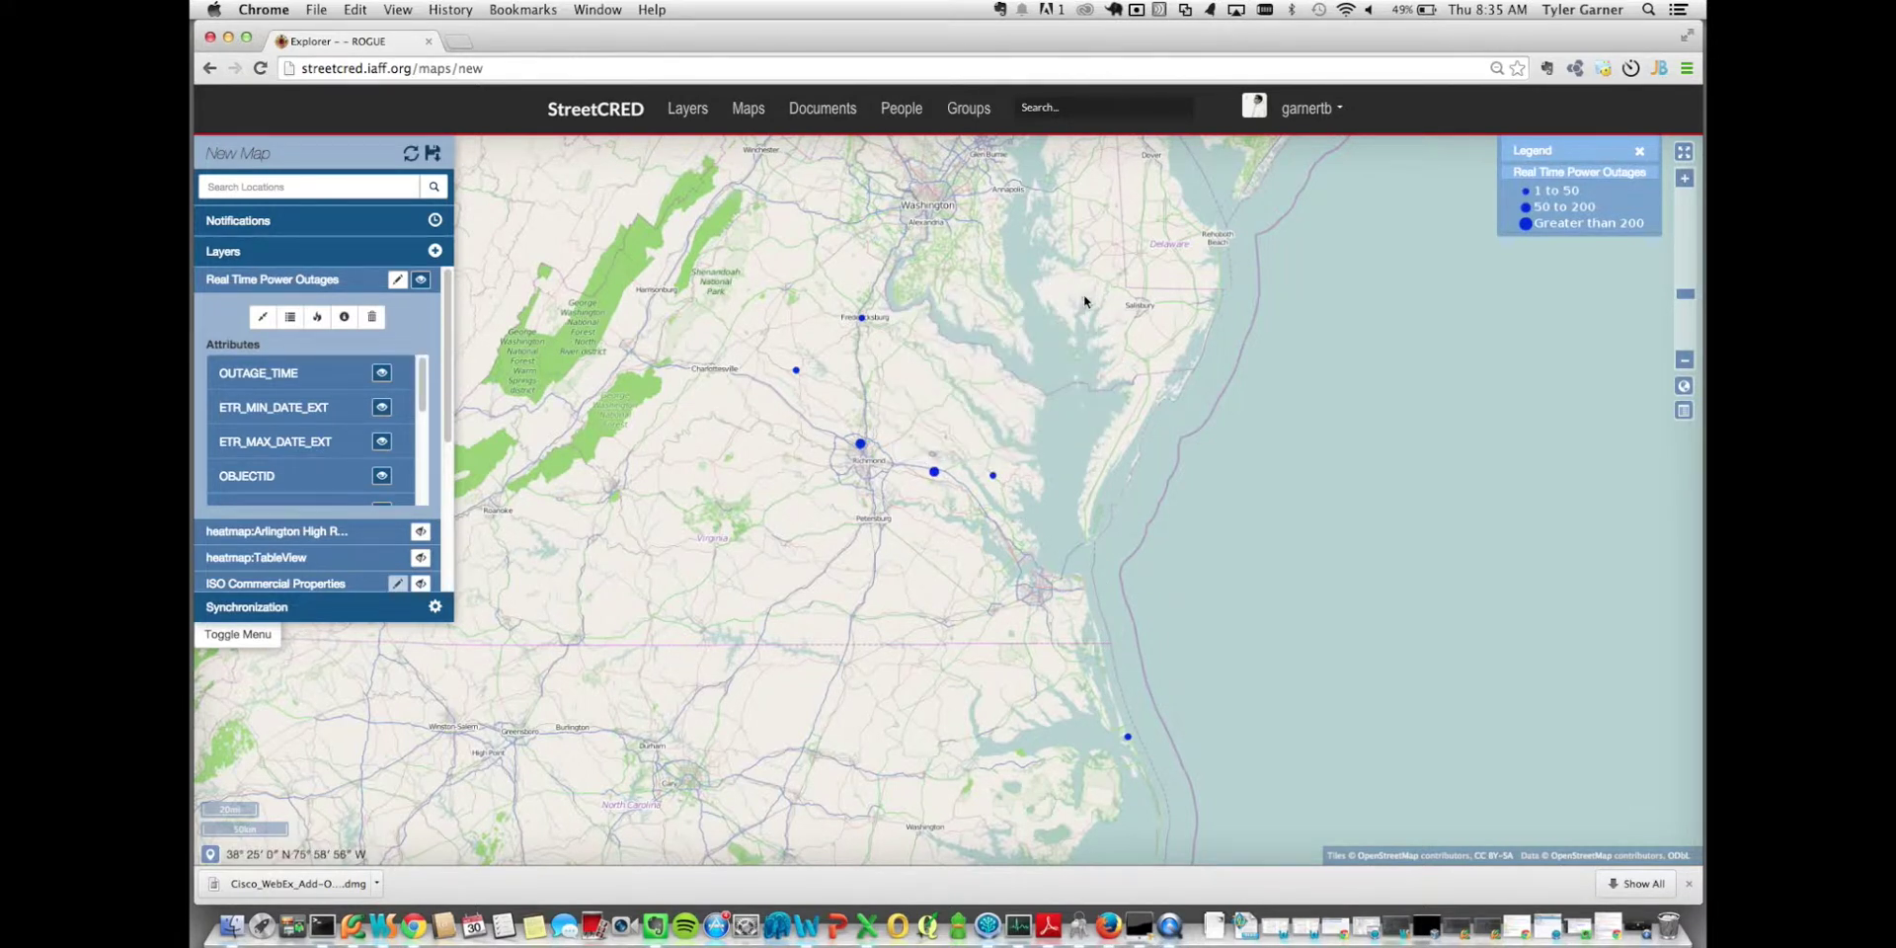
Step: Filter the power outages table to CUSTOMERS_OUT of 60 or more
left_click(289, 317)
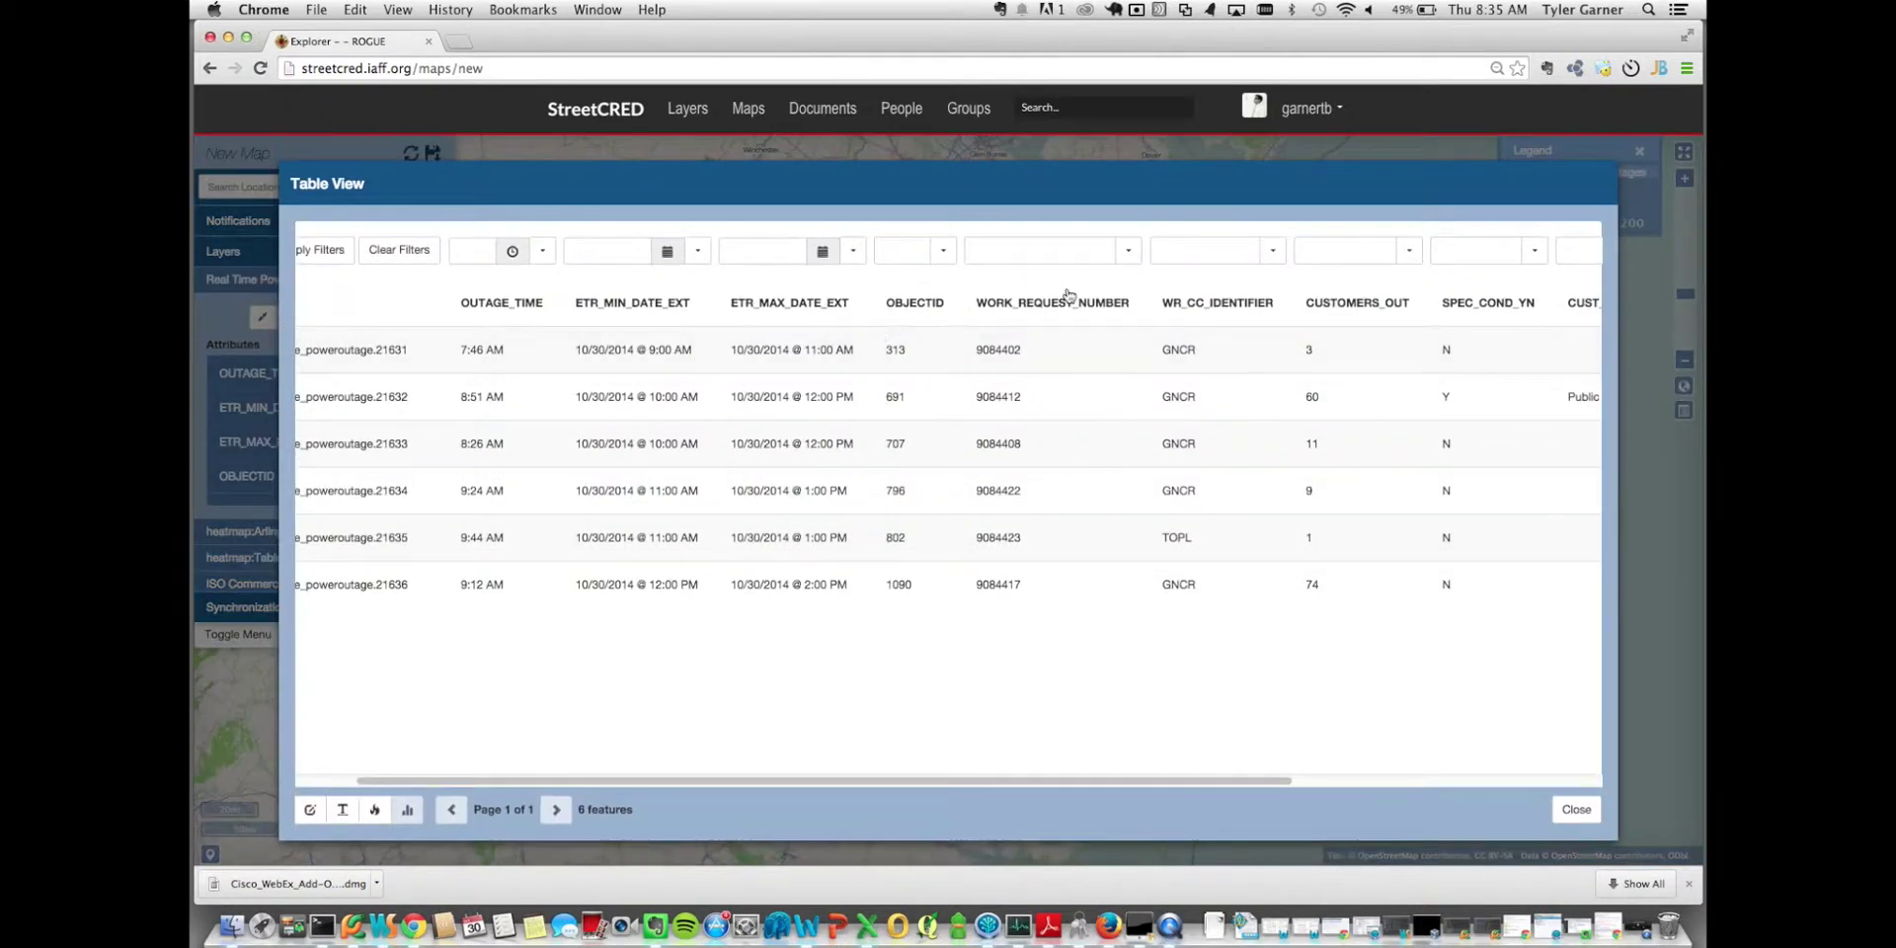
left_click(1355, 251)
left_click(1409, 250)
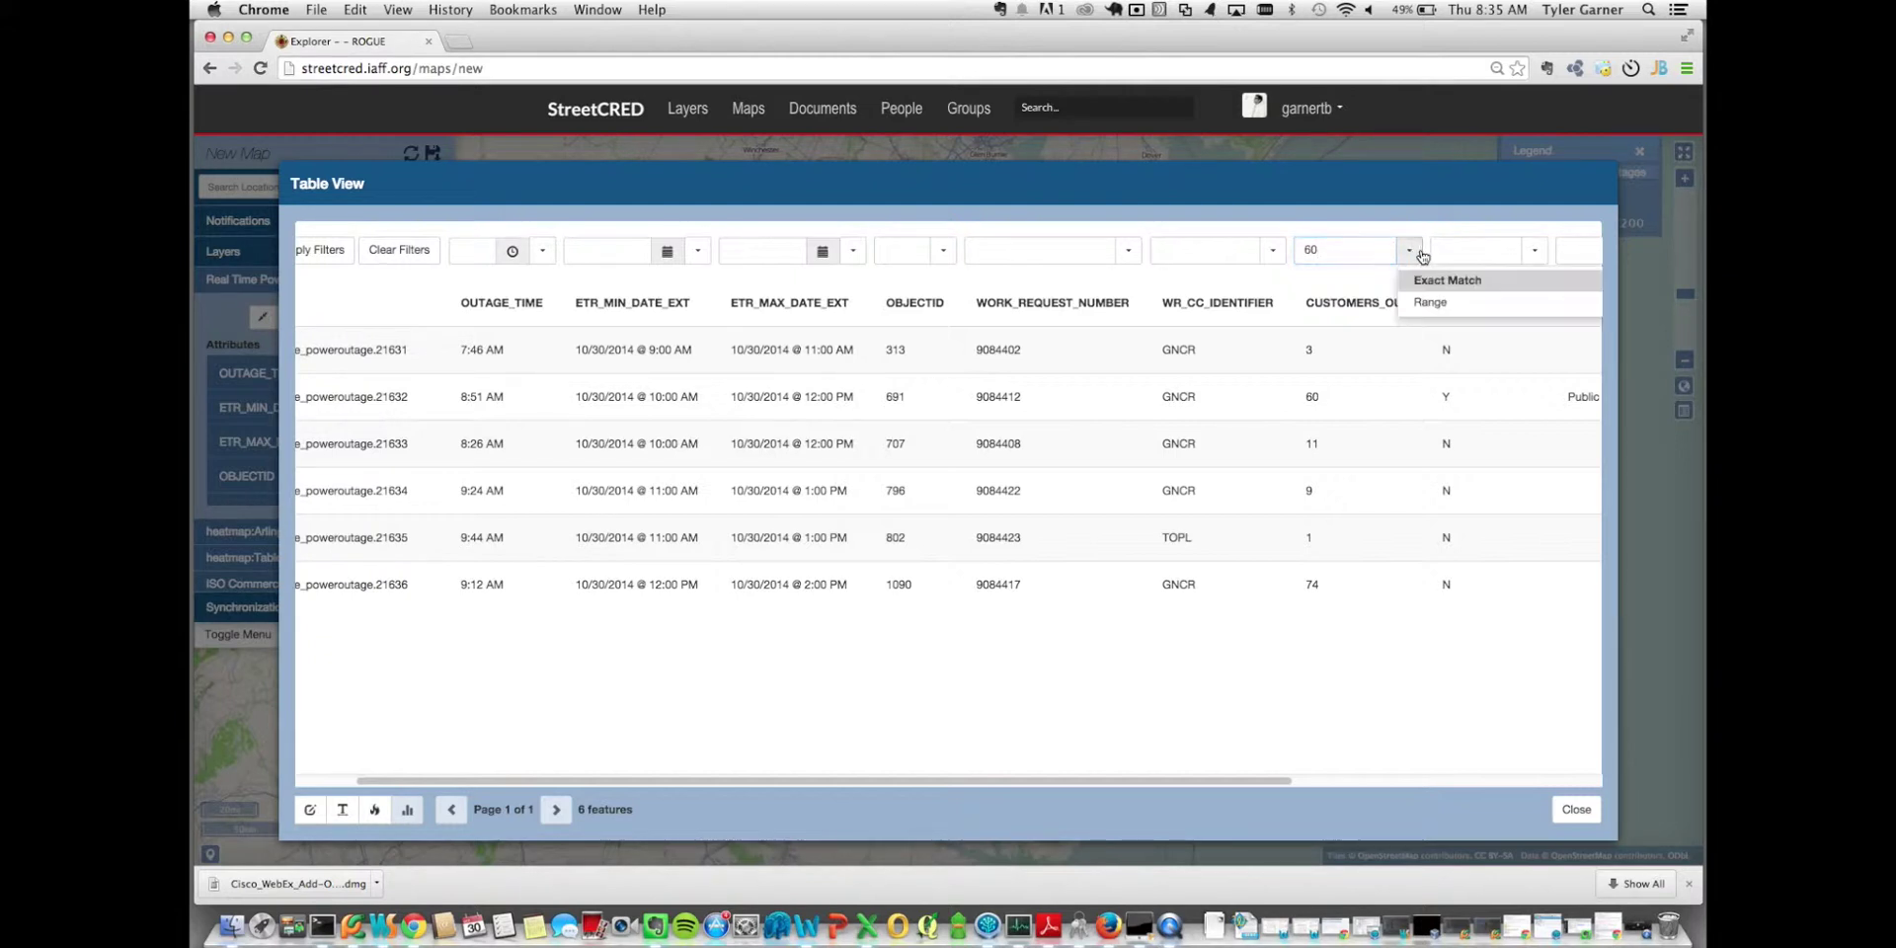
left_click(1426, 303)
left_click(1474, 324)
type("60")
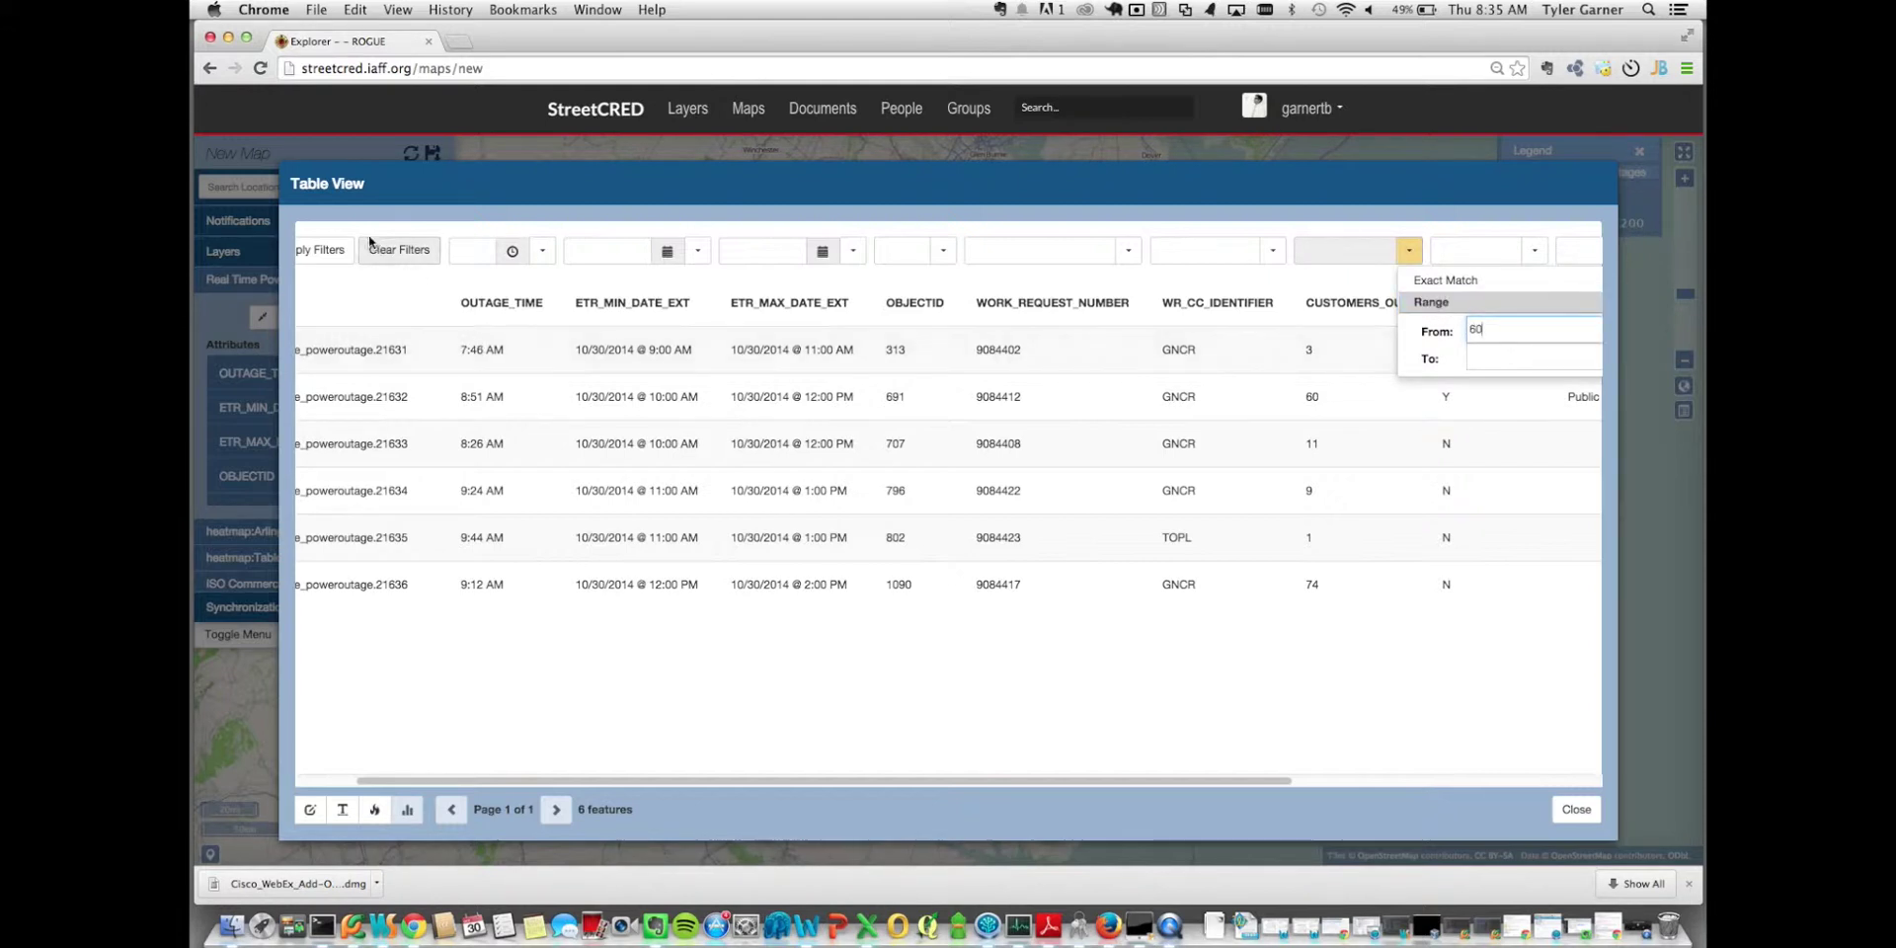
left_click(326, 250)
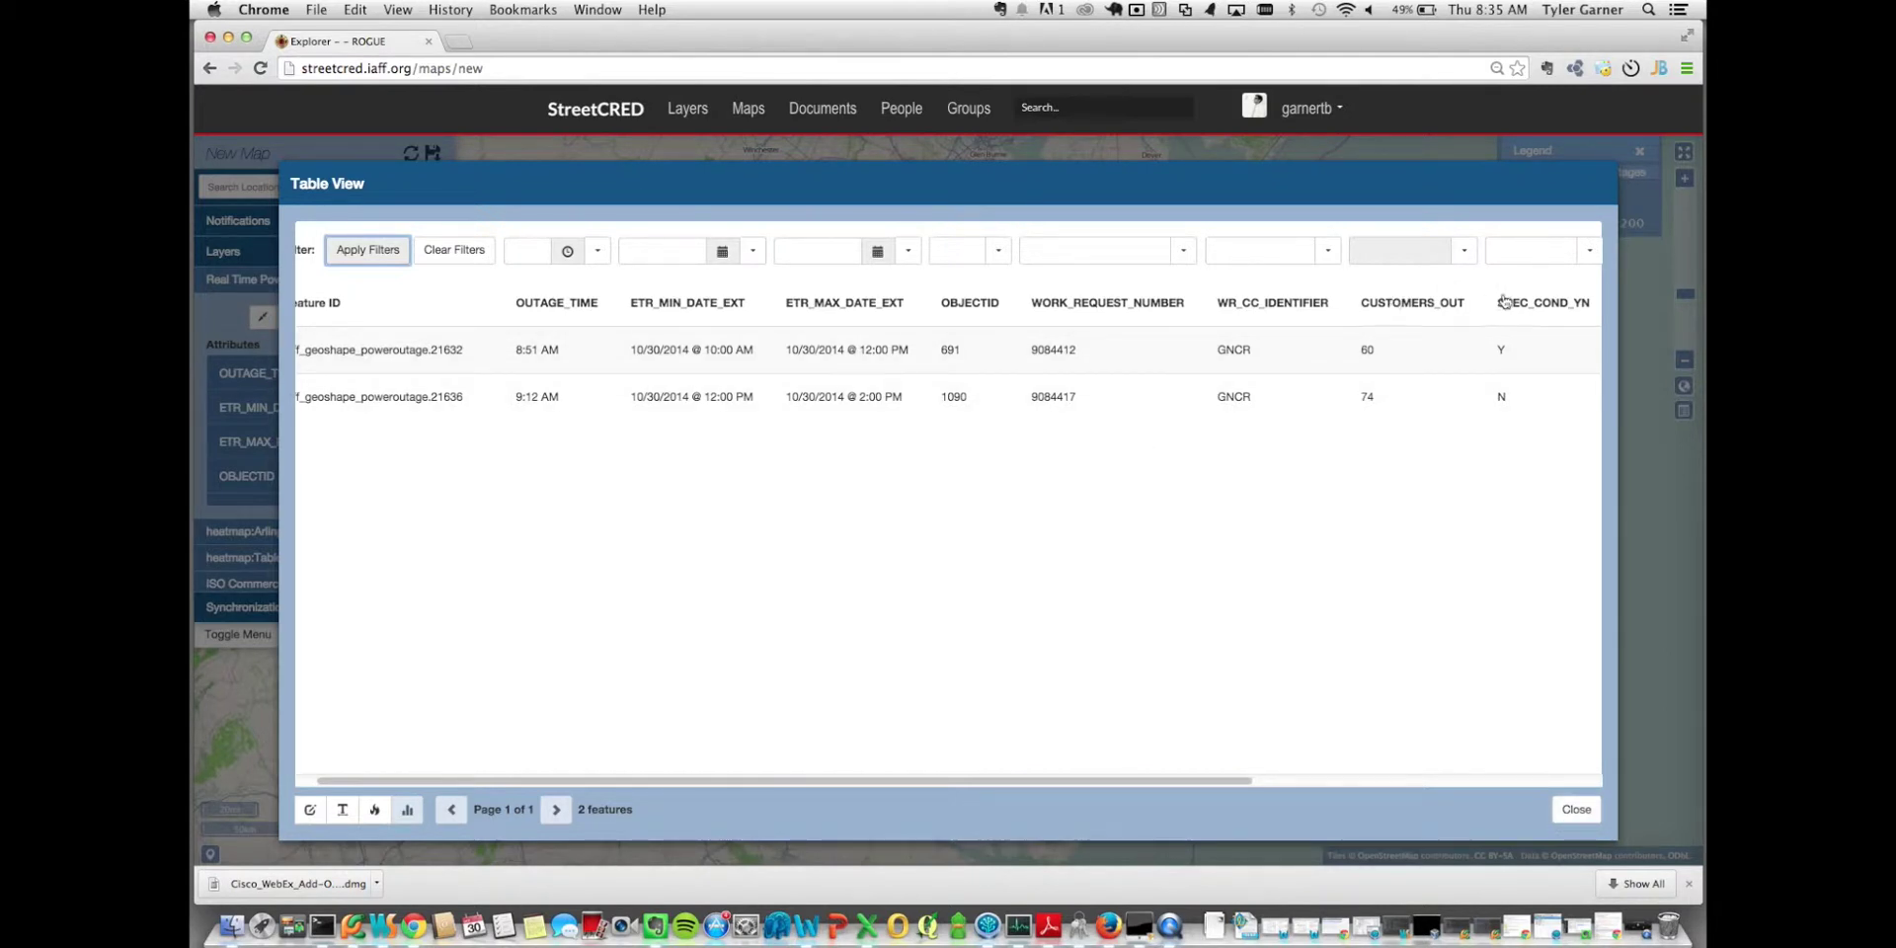
Step: Sort the two filtered outage rows by CUSTOMERS_OUT
scroll(1422, 465, "right", 5)
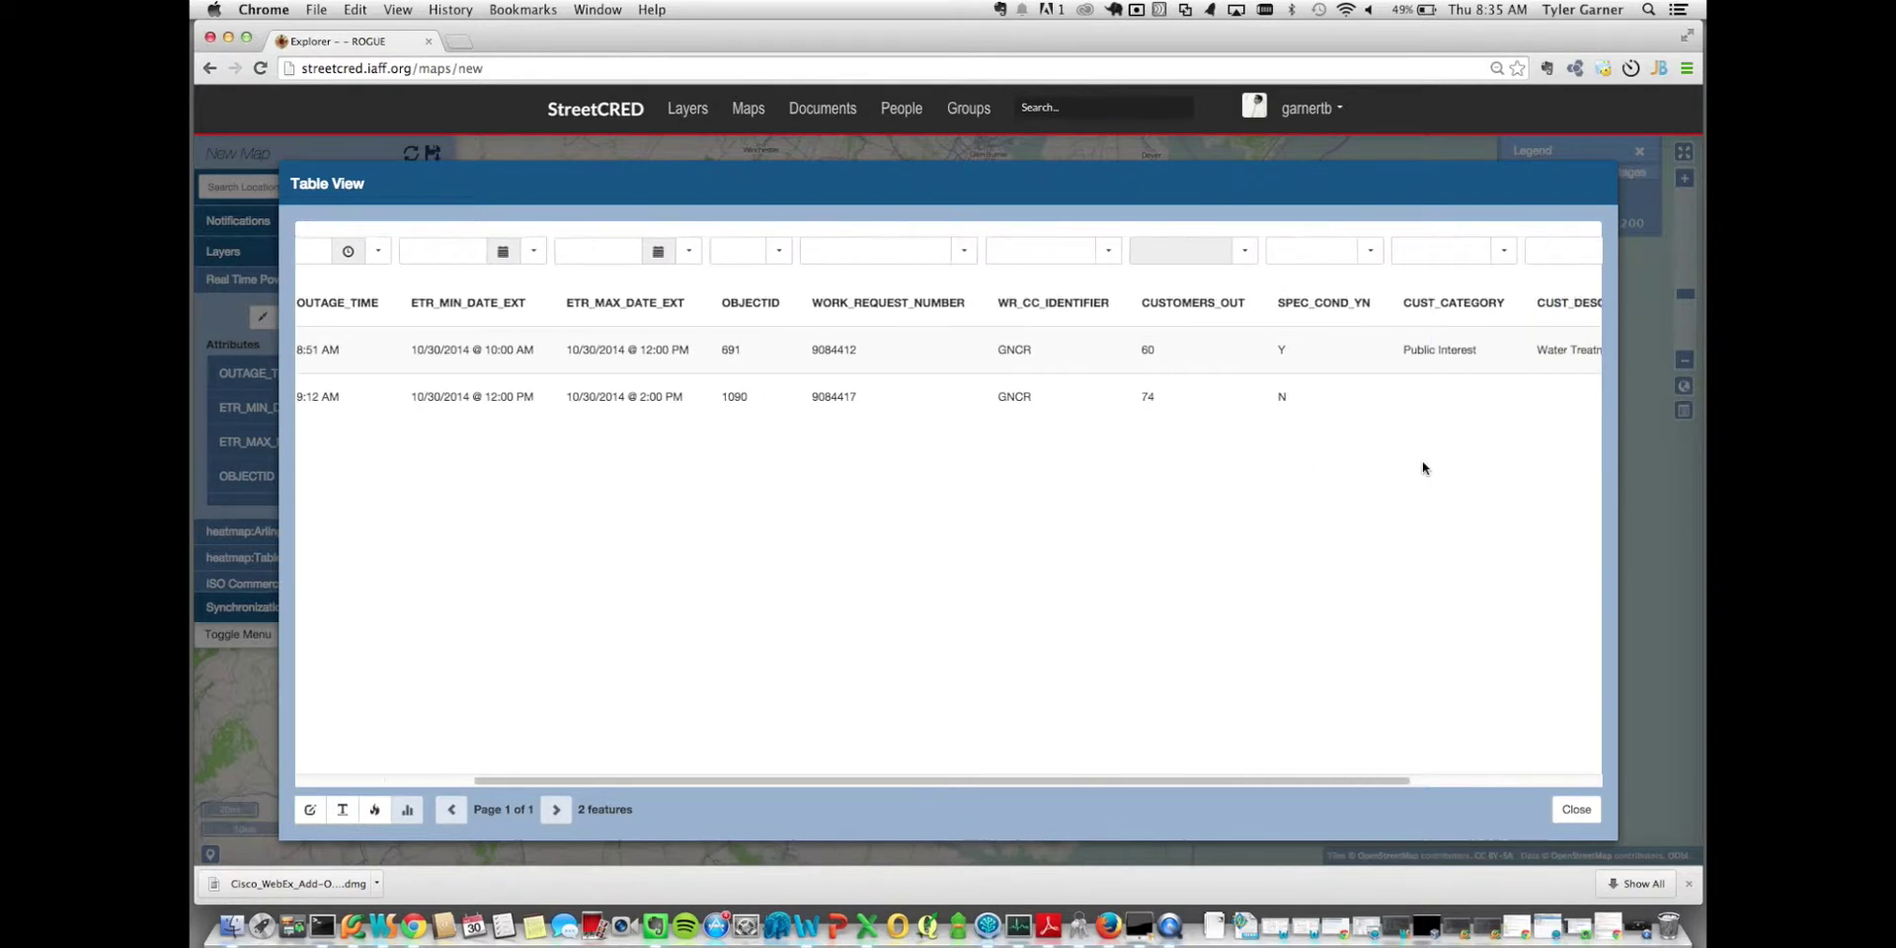
left_click(1007, 310)
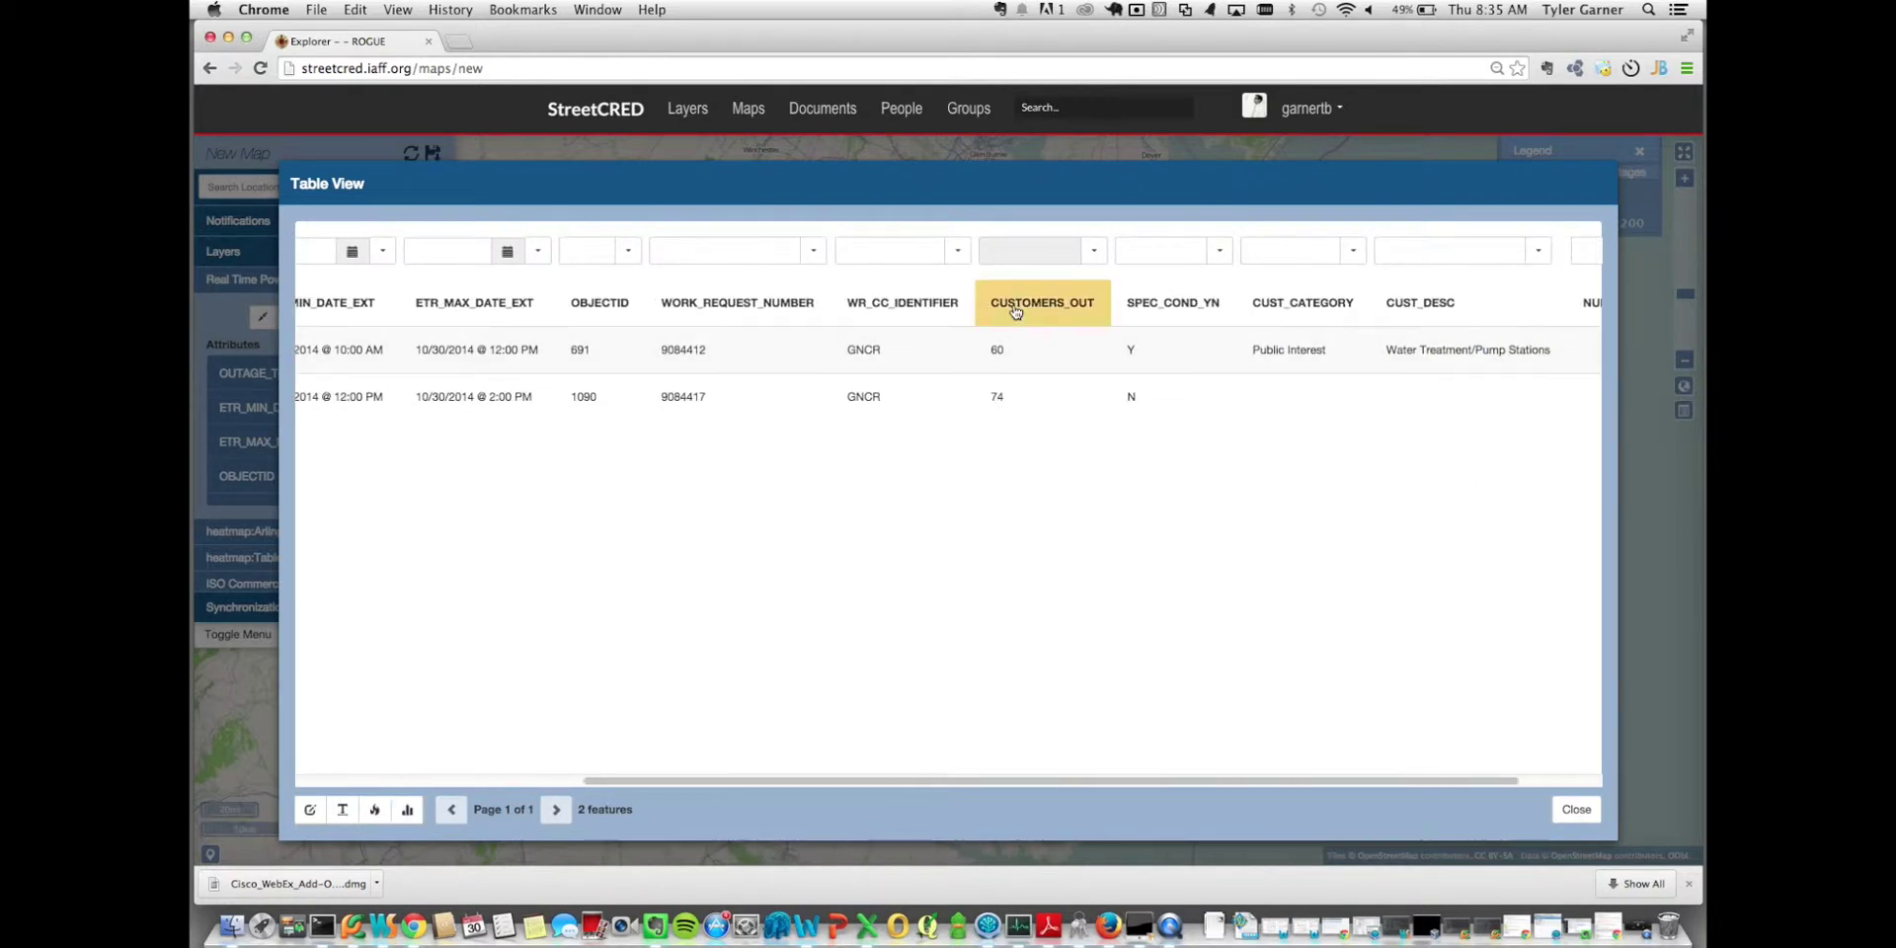
scroll(502, 382, "left", 4)
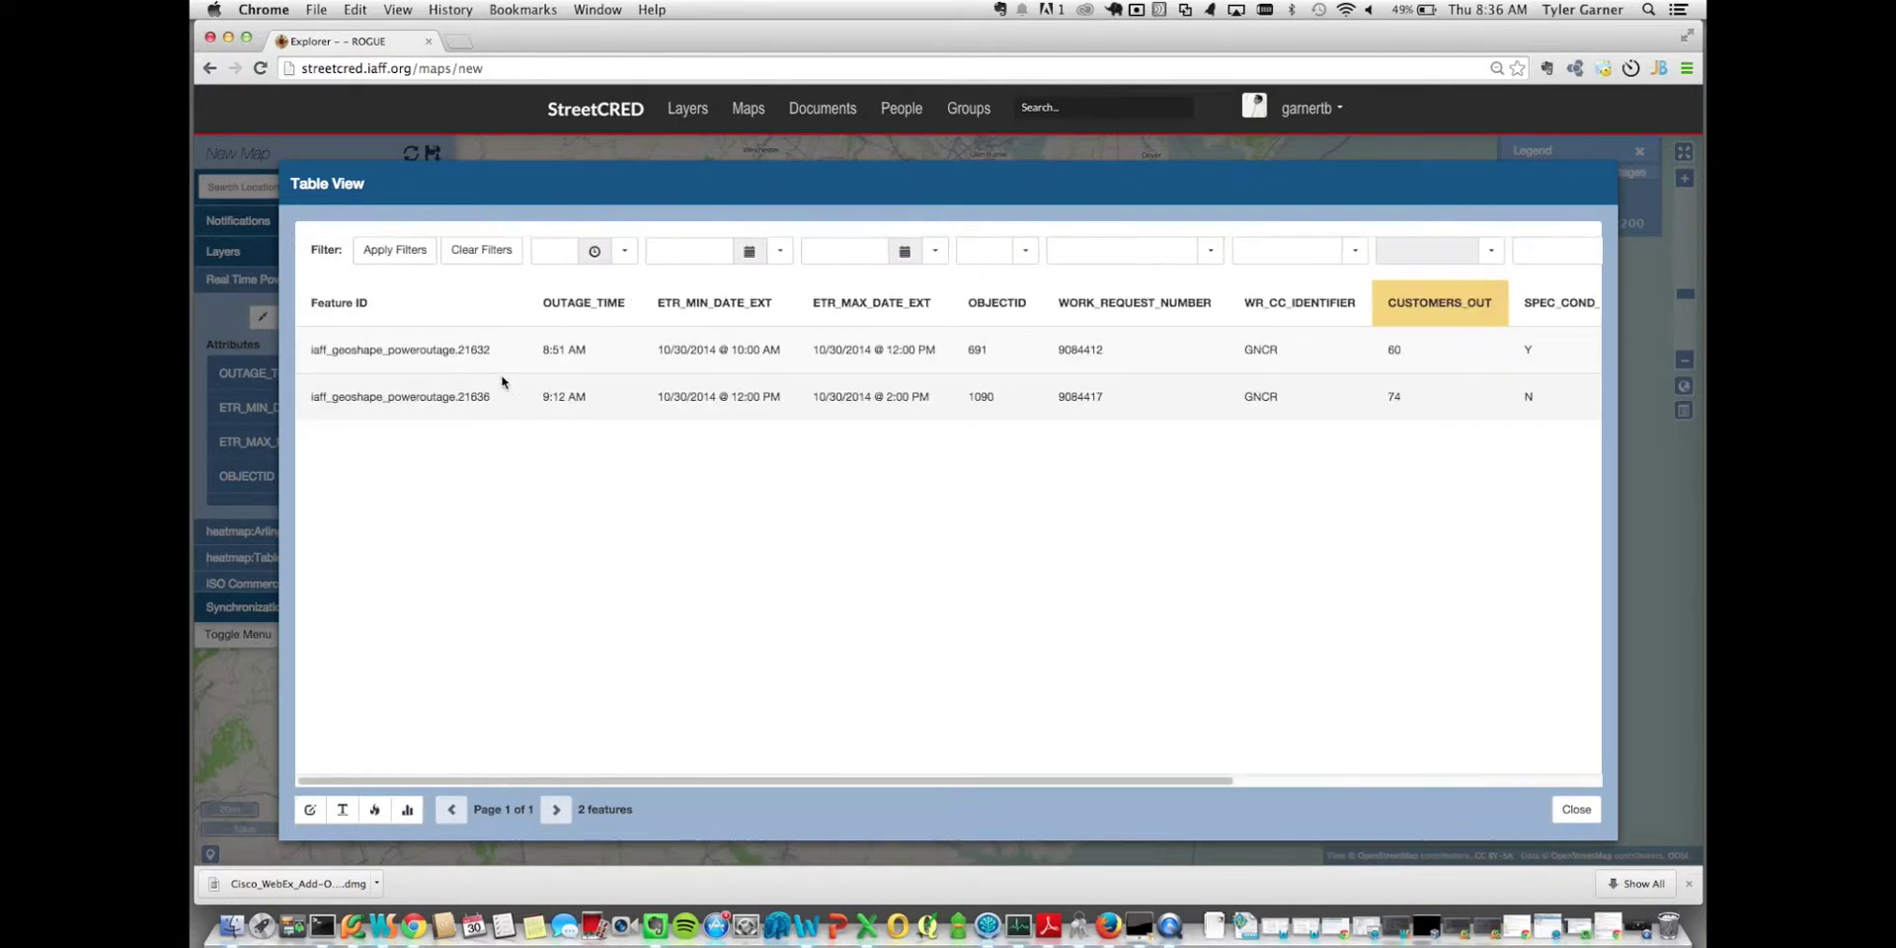
Step: Clear the table filters and review CUSTOMERS_OUT statistics (mean 26.33) as pie chart and histogram
left_click(481, 250)
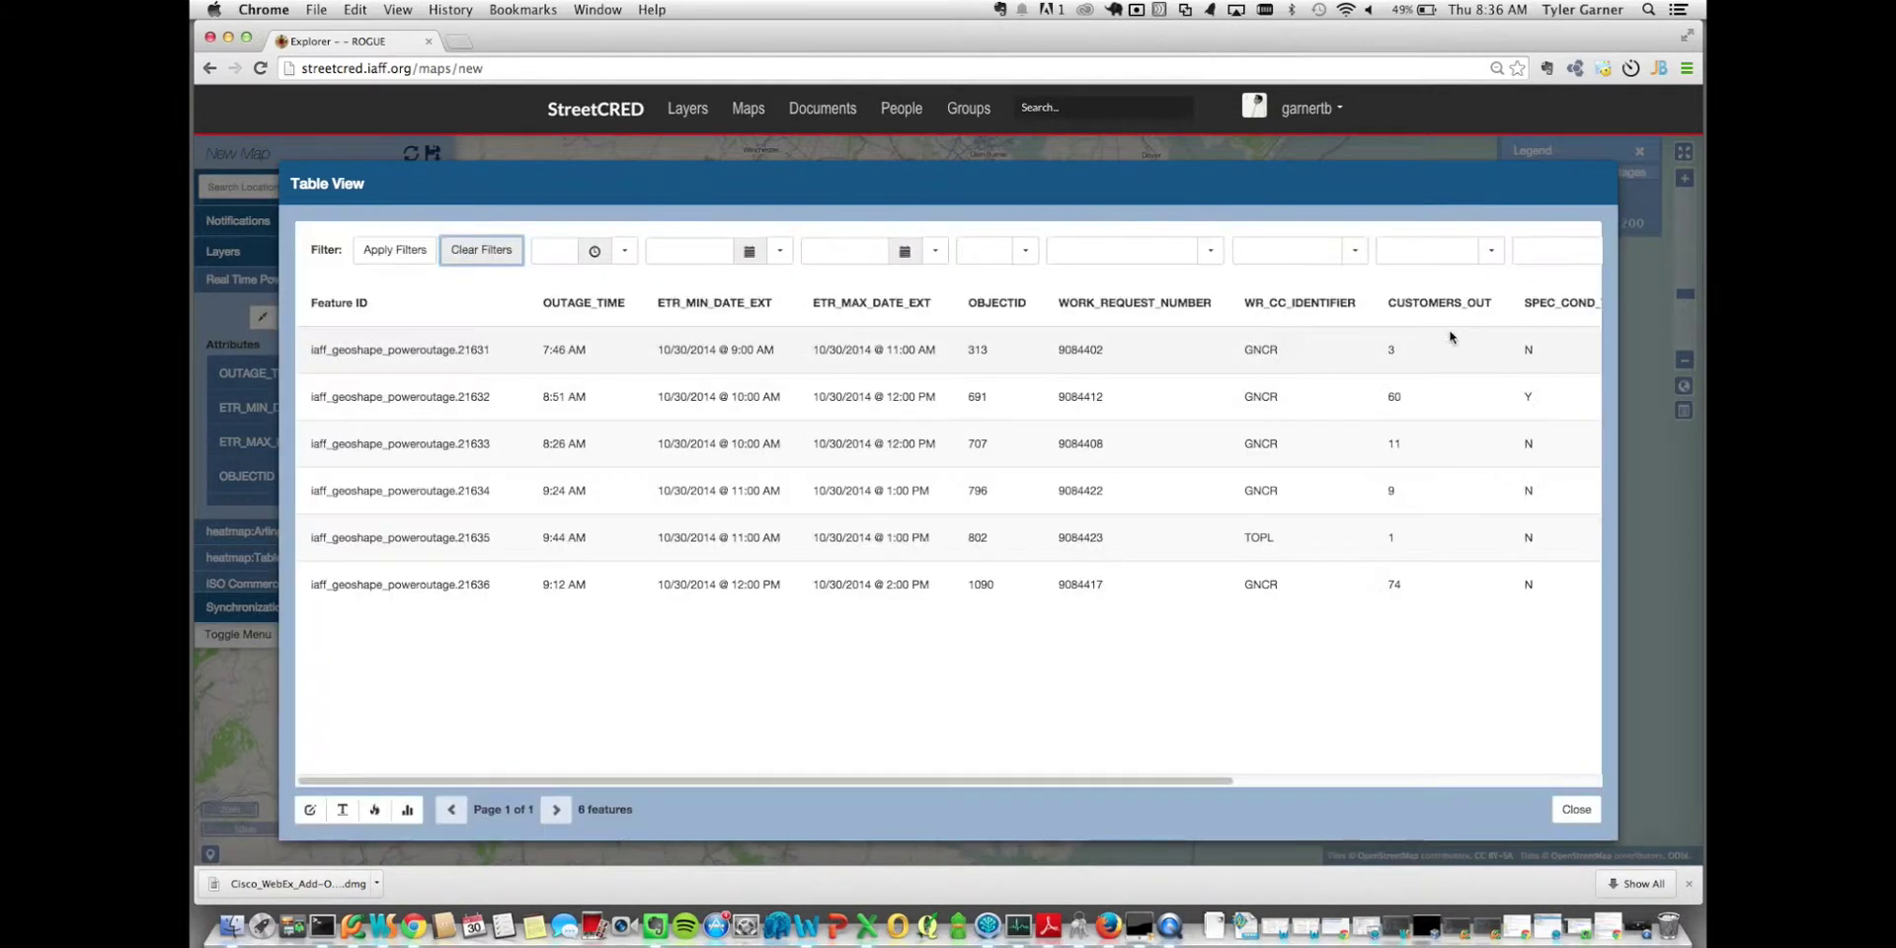
left_click(1451, 306)
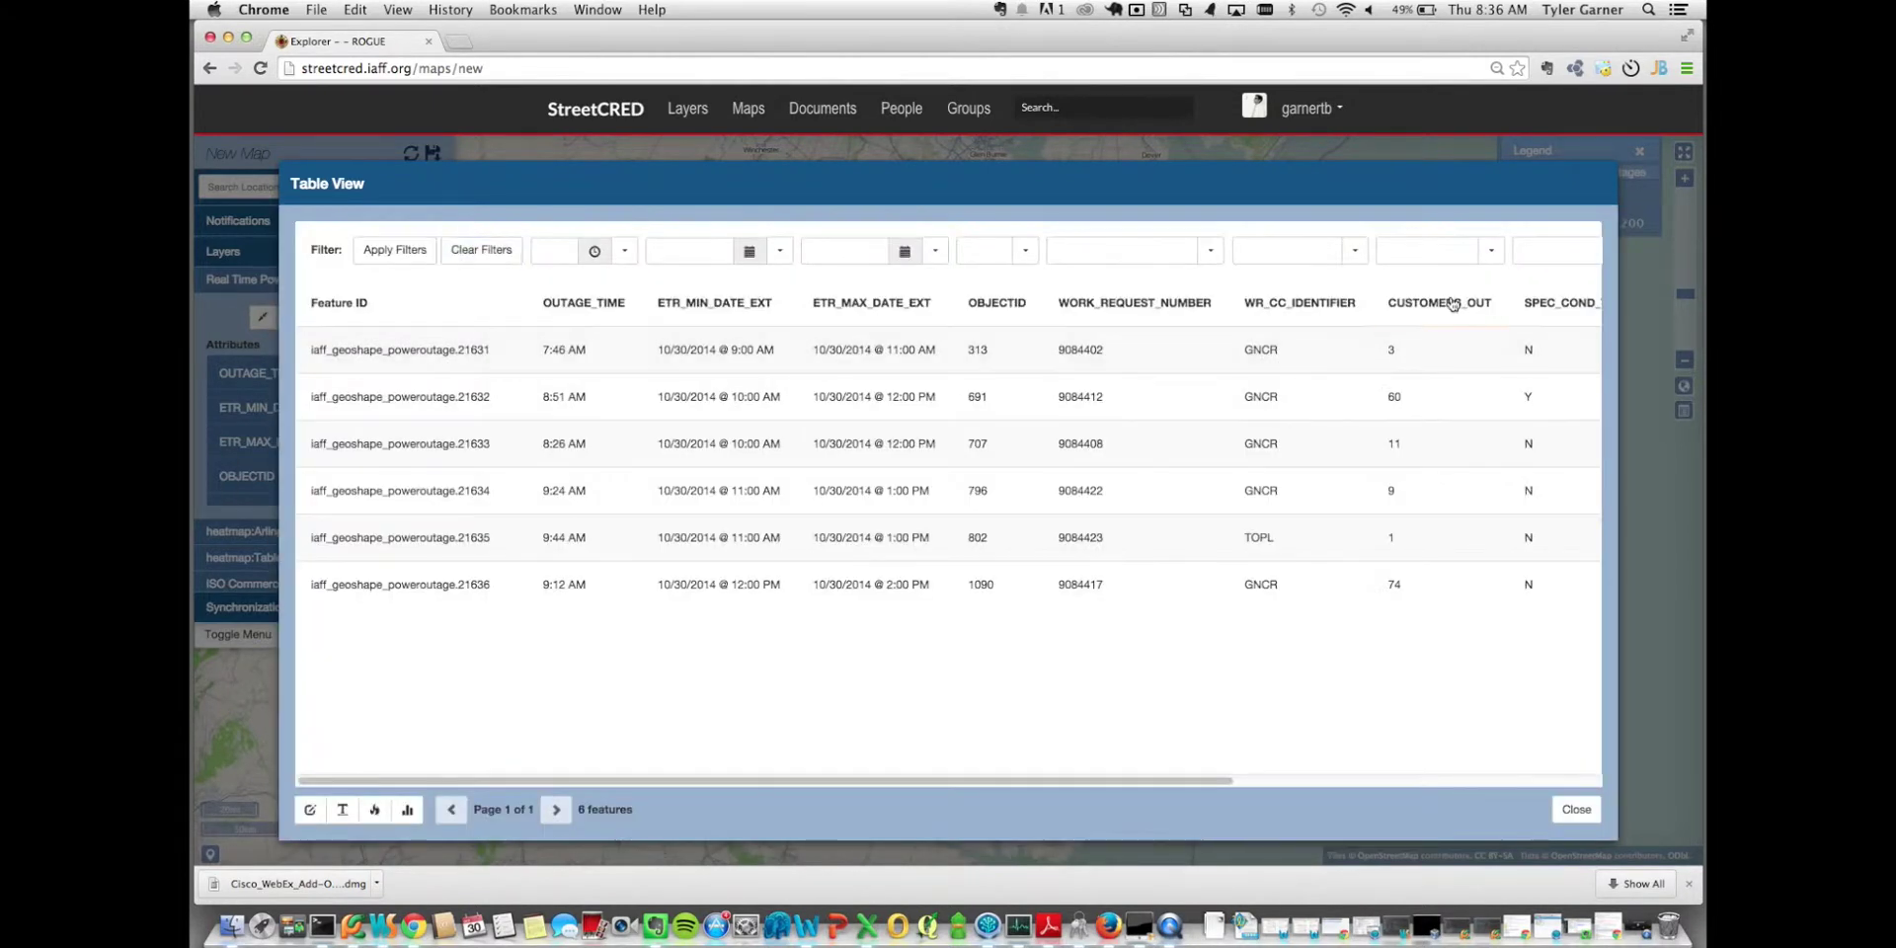
left_click(415, 811)
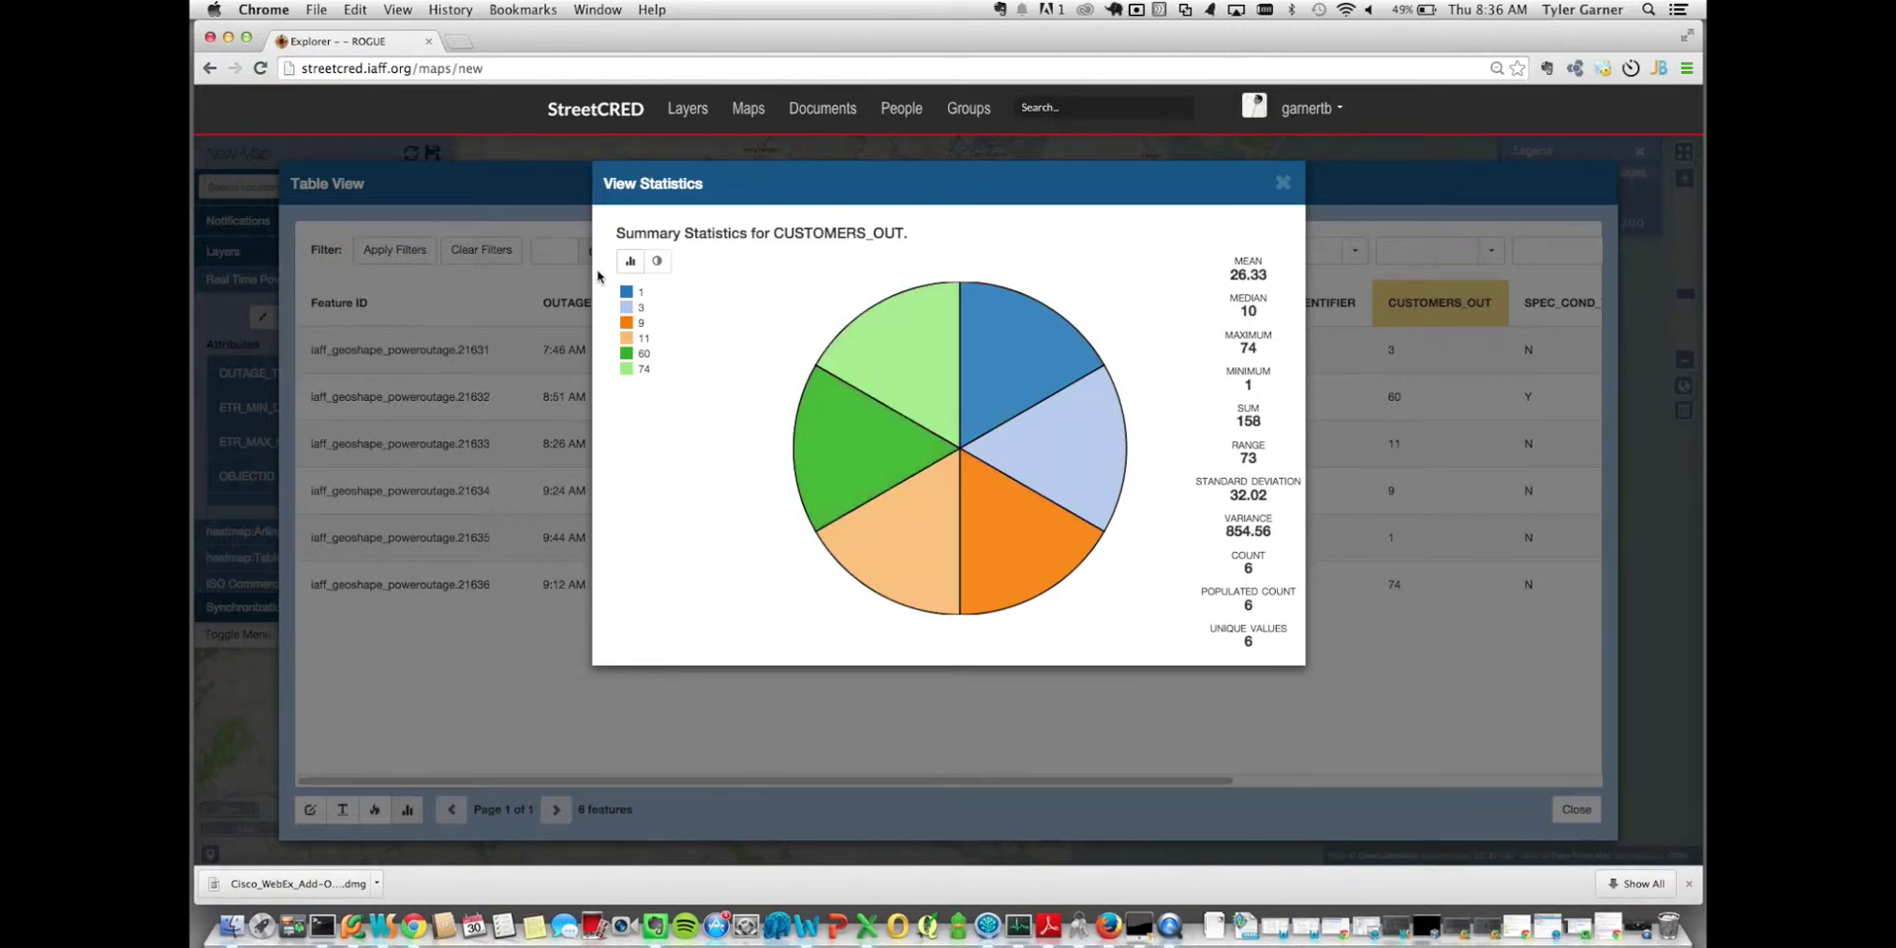
left_click(631, 261)
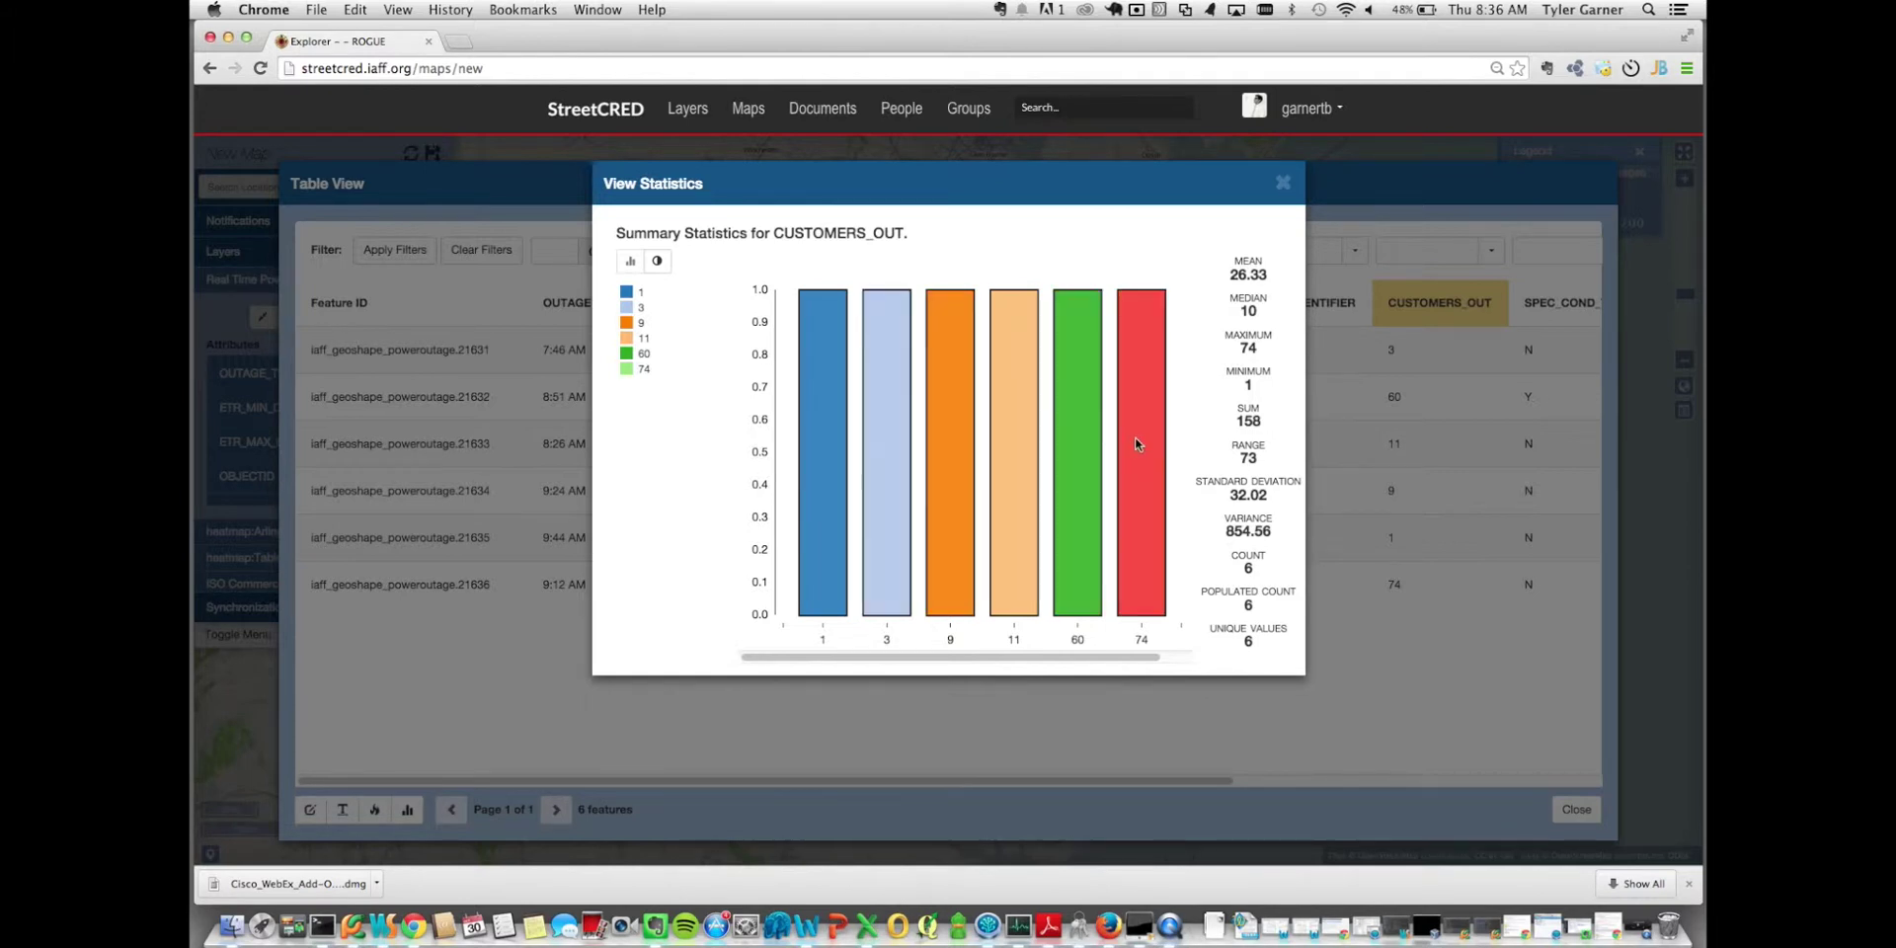
left_click(1285, 183)
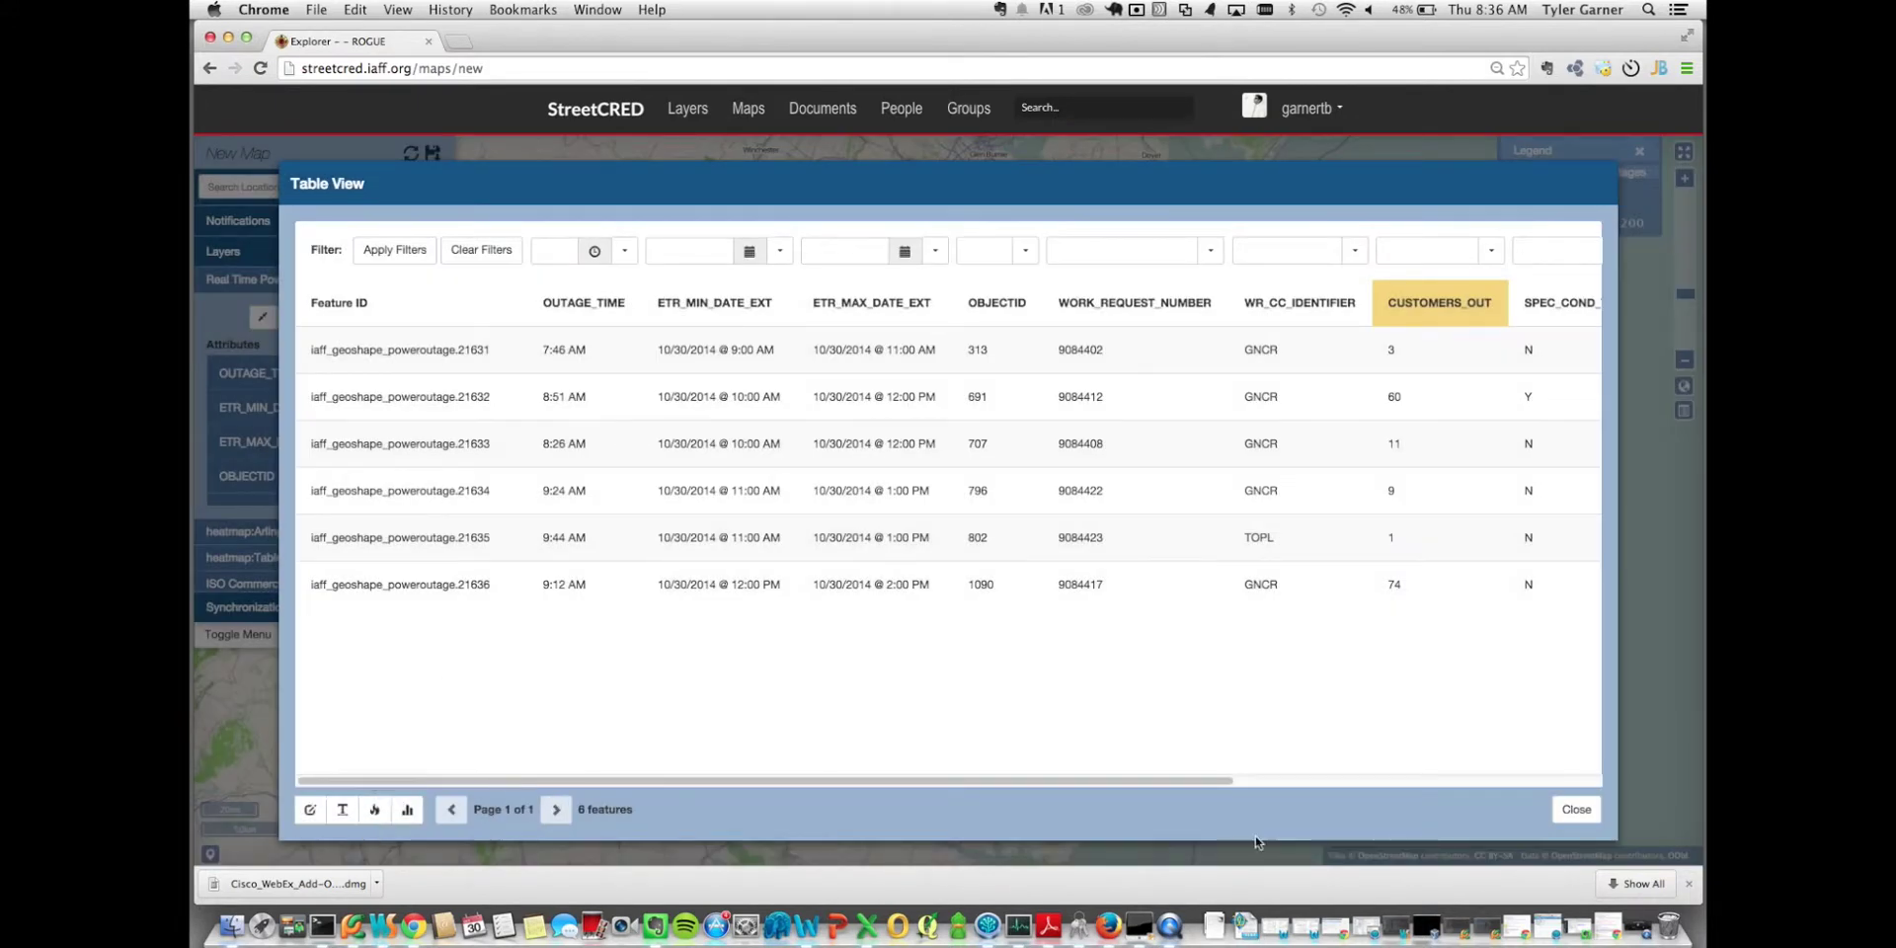
Step: Close Table View and hide the Real Time Power Outages layer
left_click(1577, 810)
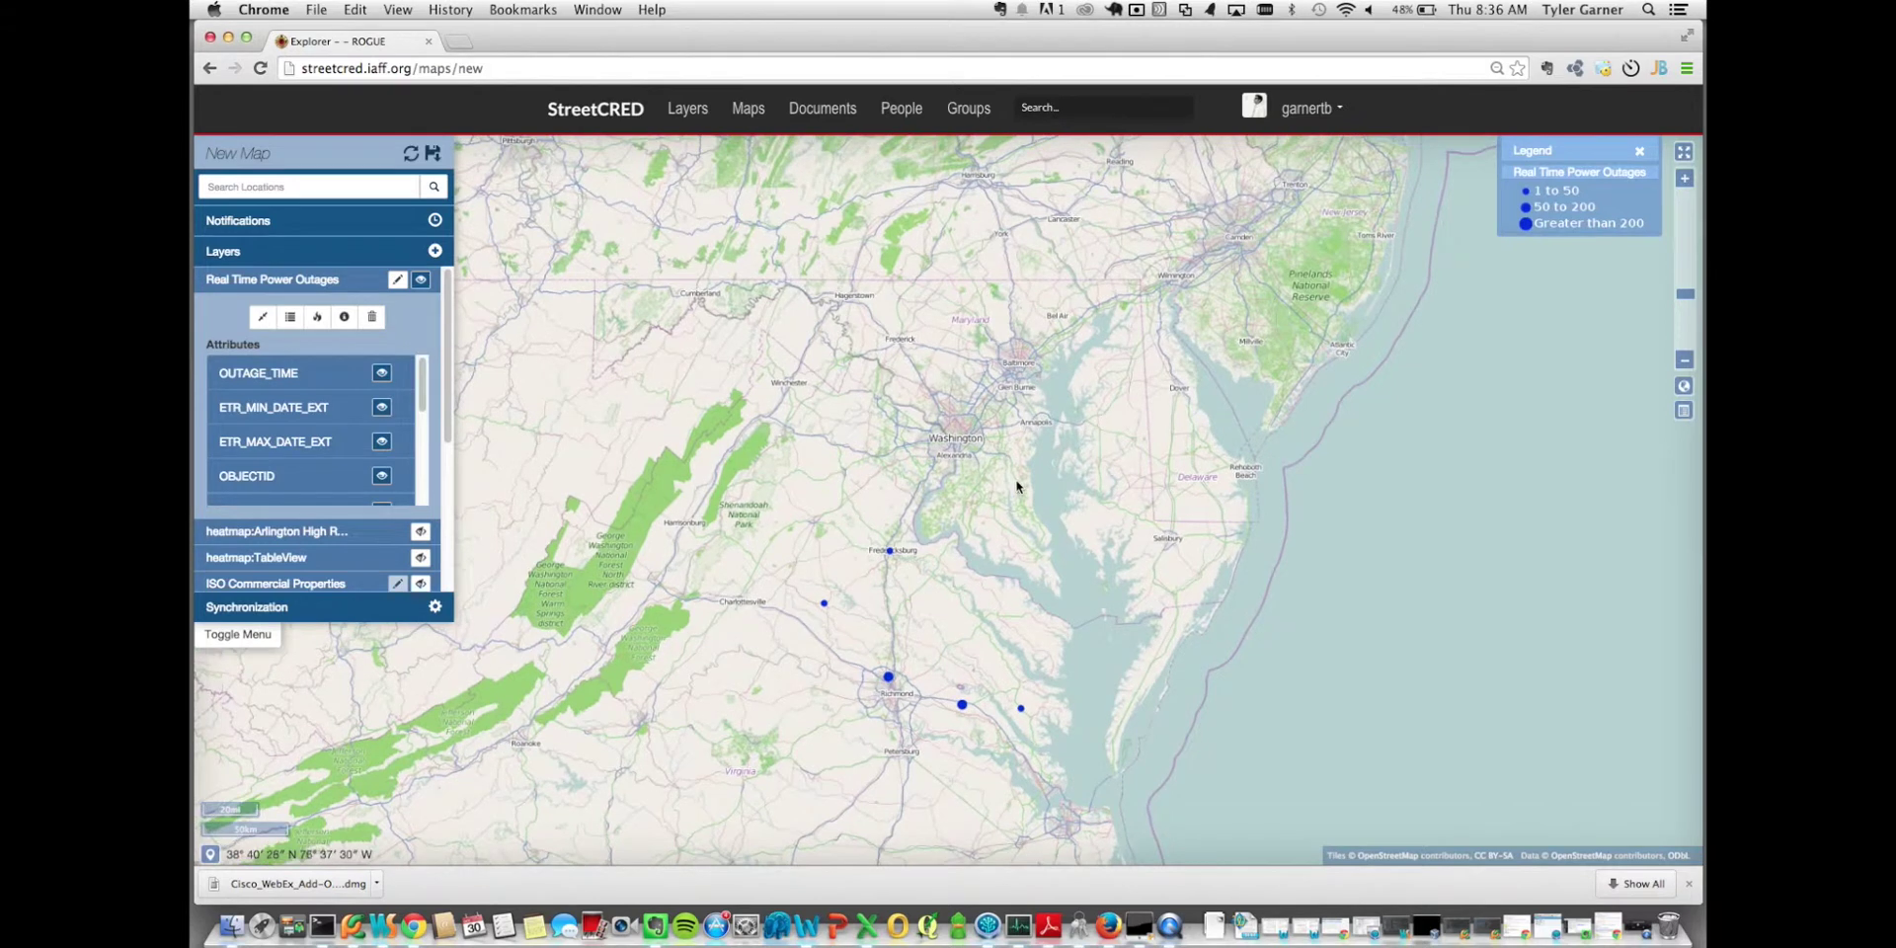
key("ctrl+Up")
left_click(1042, 454)
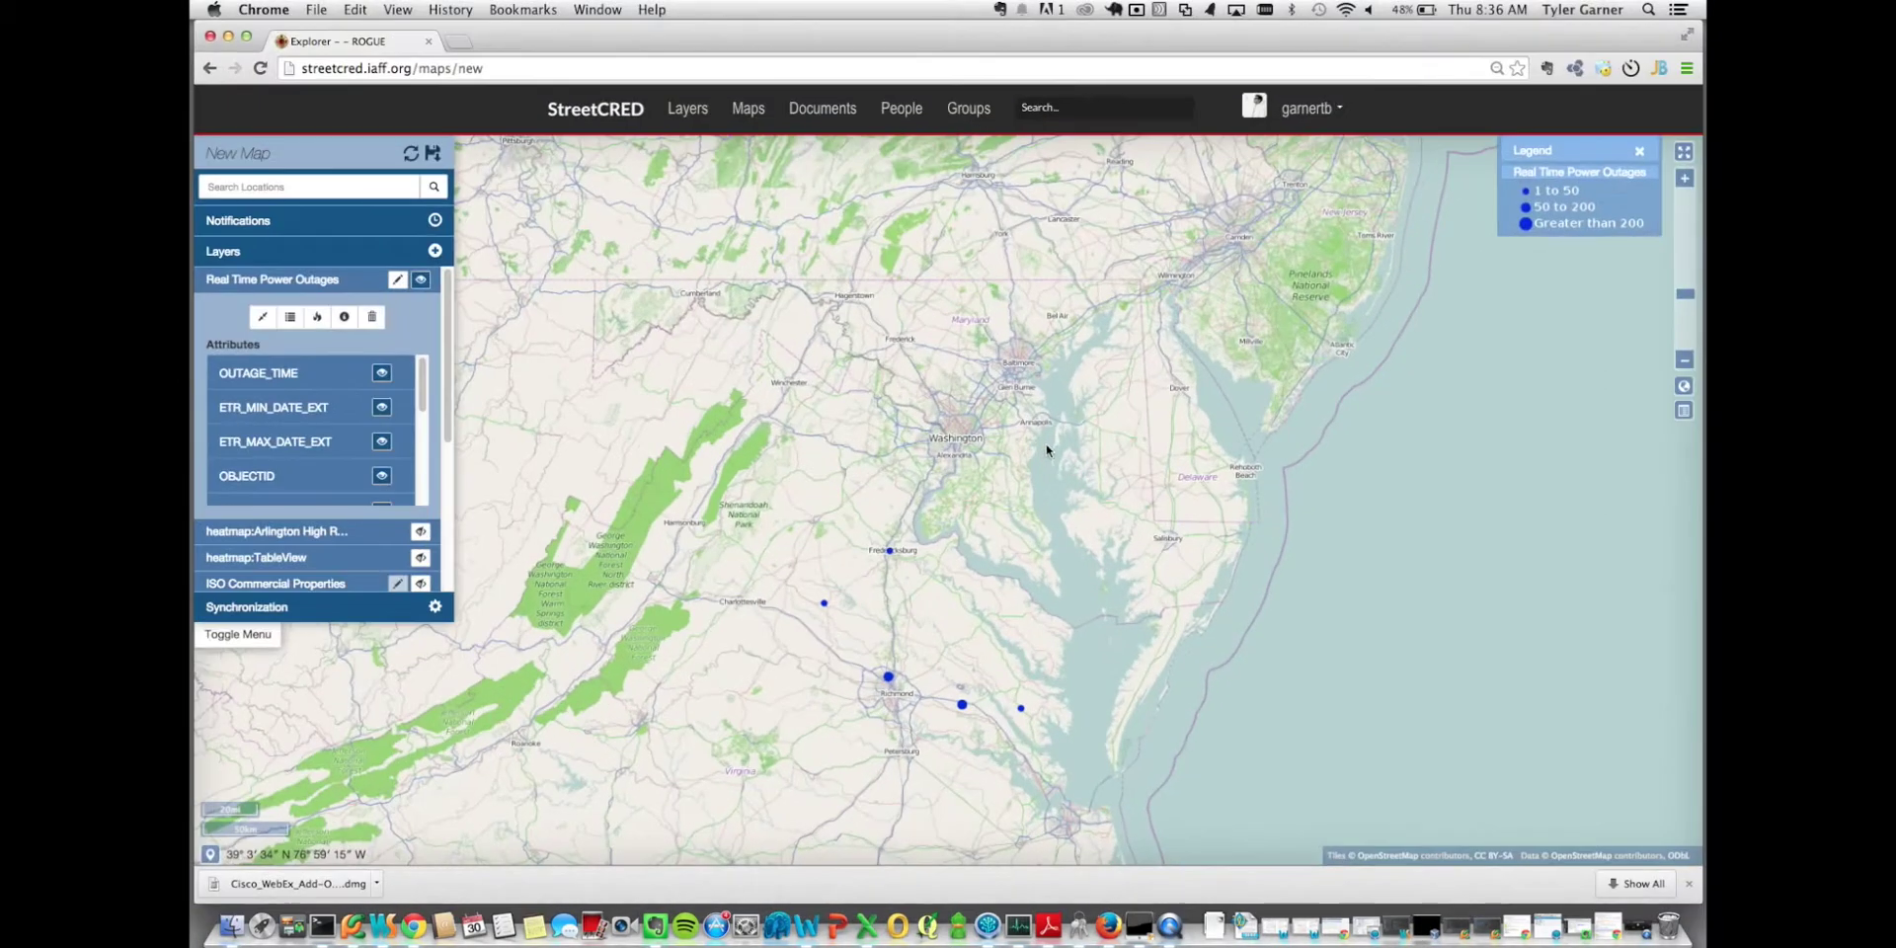
left_click(340, 286)
left_click(422, 281)
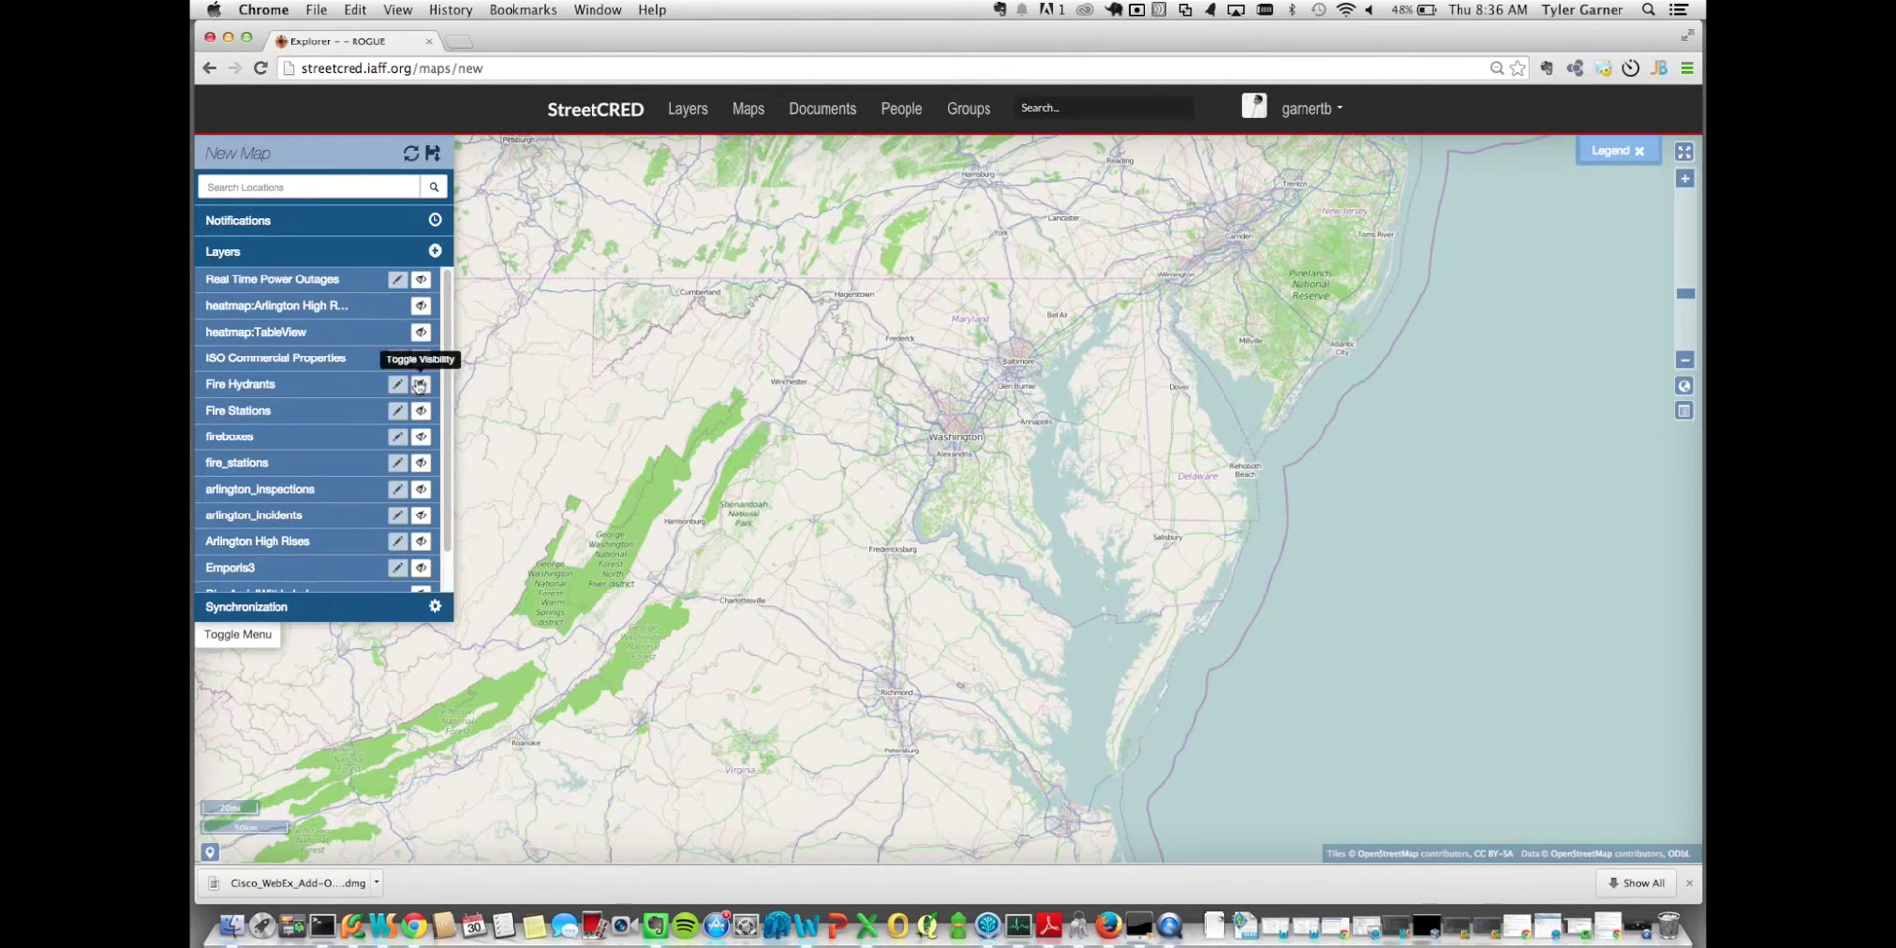
Step: Show arlington_inspections and arlington_incidents and zoom in around Curtis Memorial Parkway
left_click(422, 489)
left_click(421, 515)
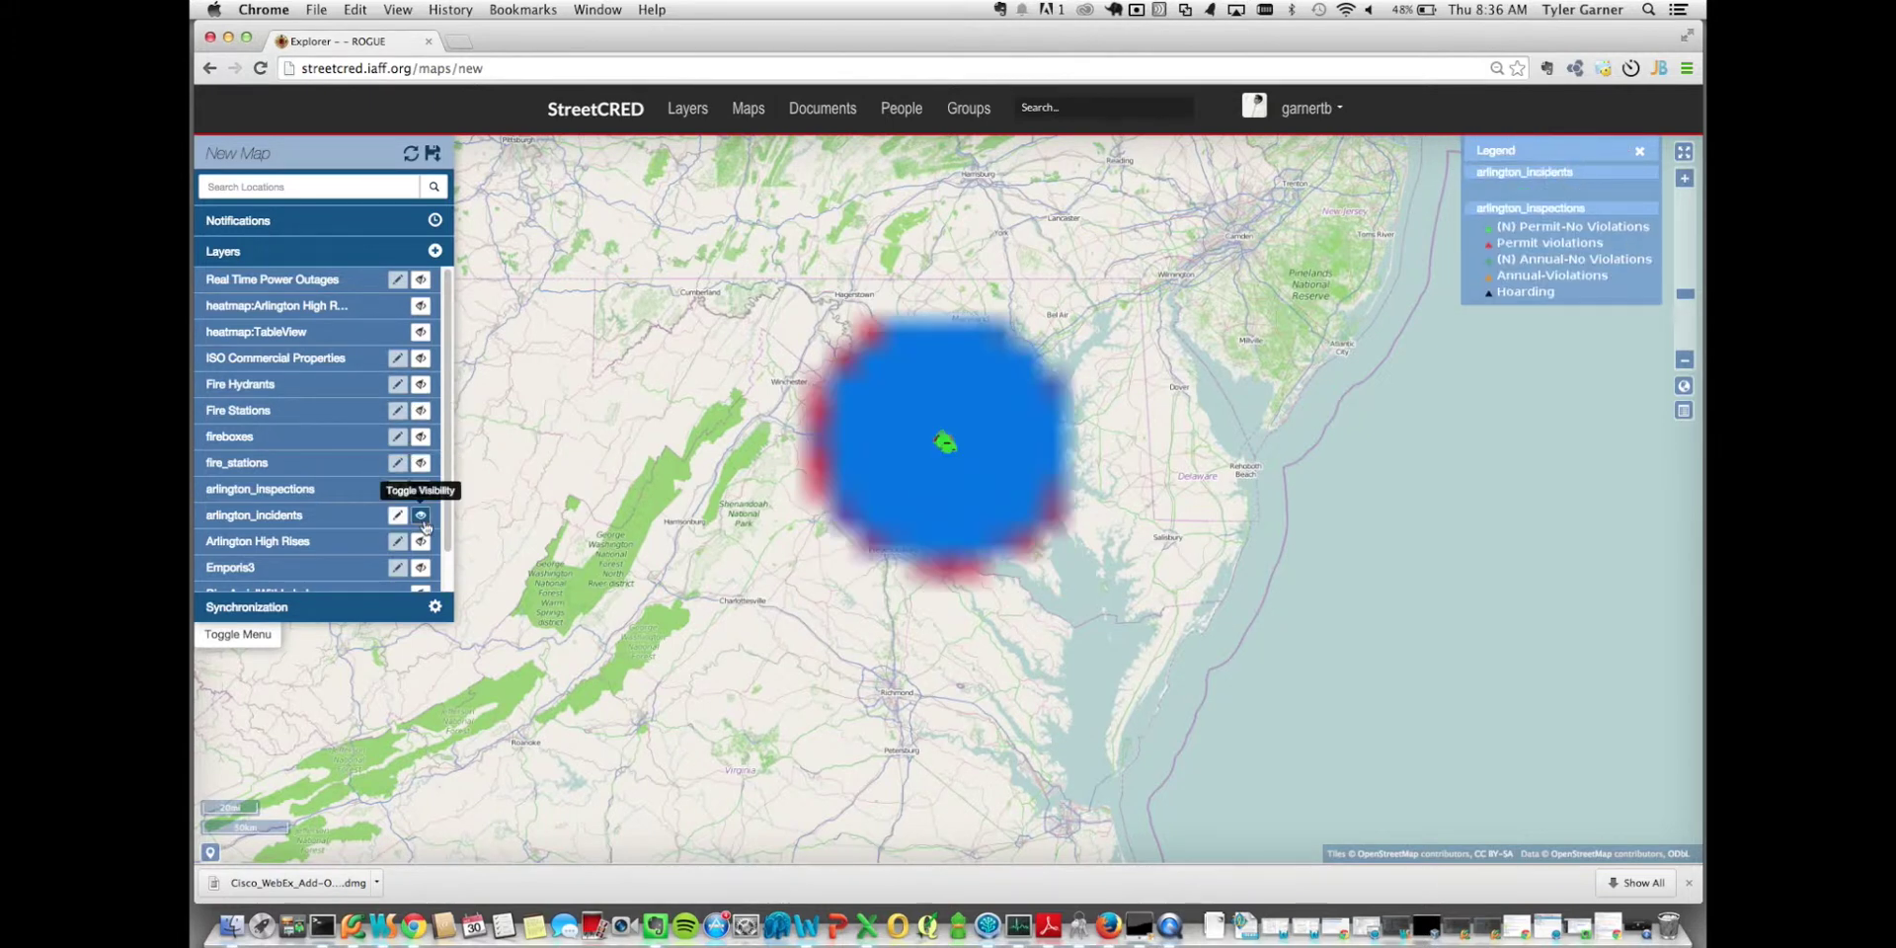
left_click_drag(905, 416, 997, 498)
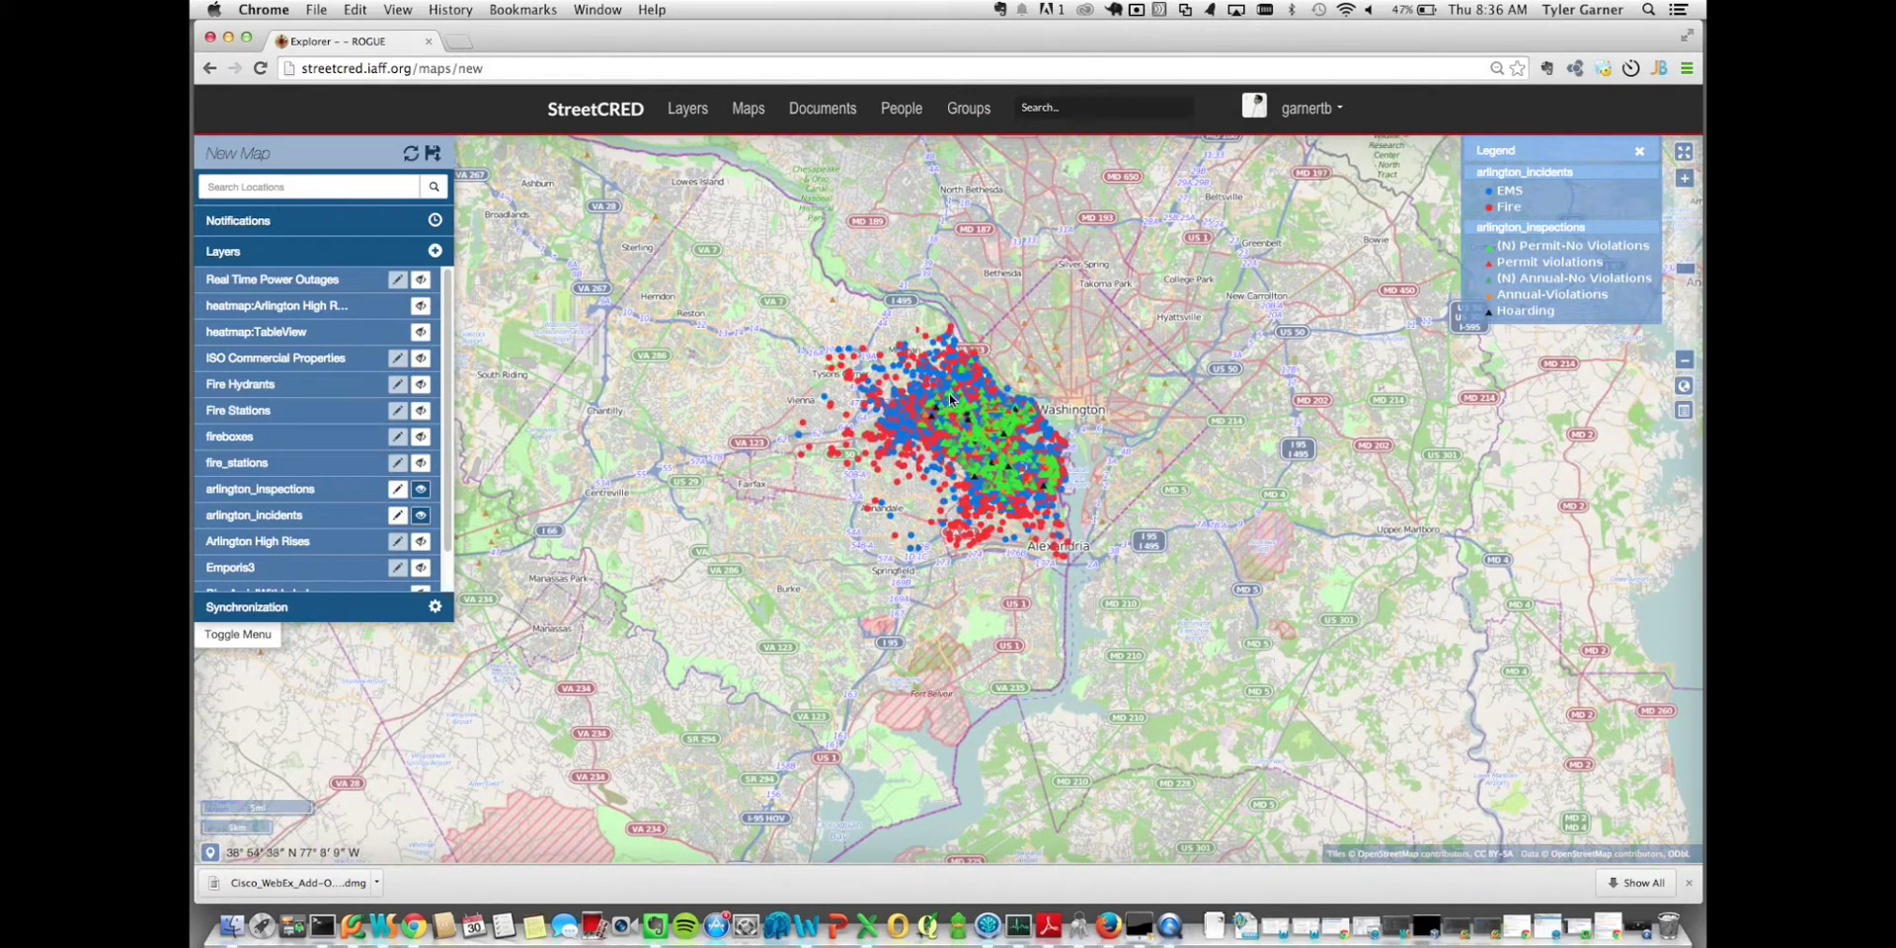
left_click_drag(950, 395, 1084, 481)
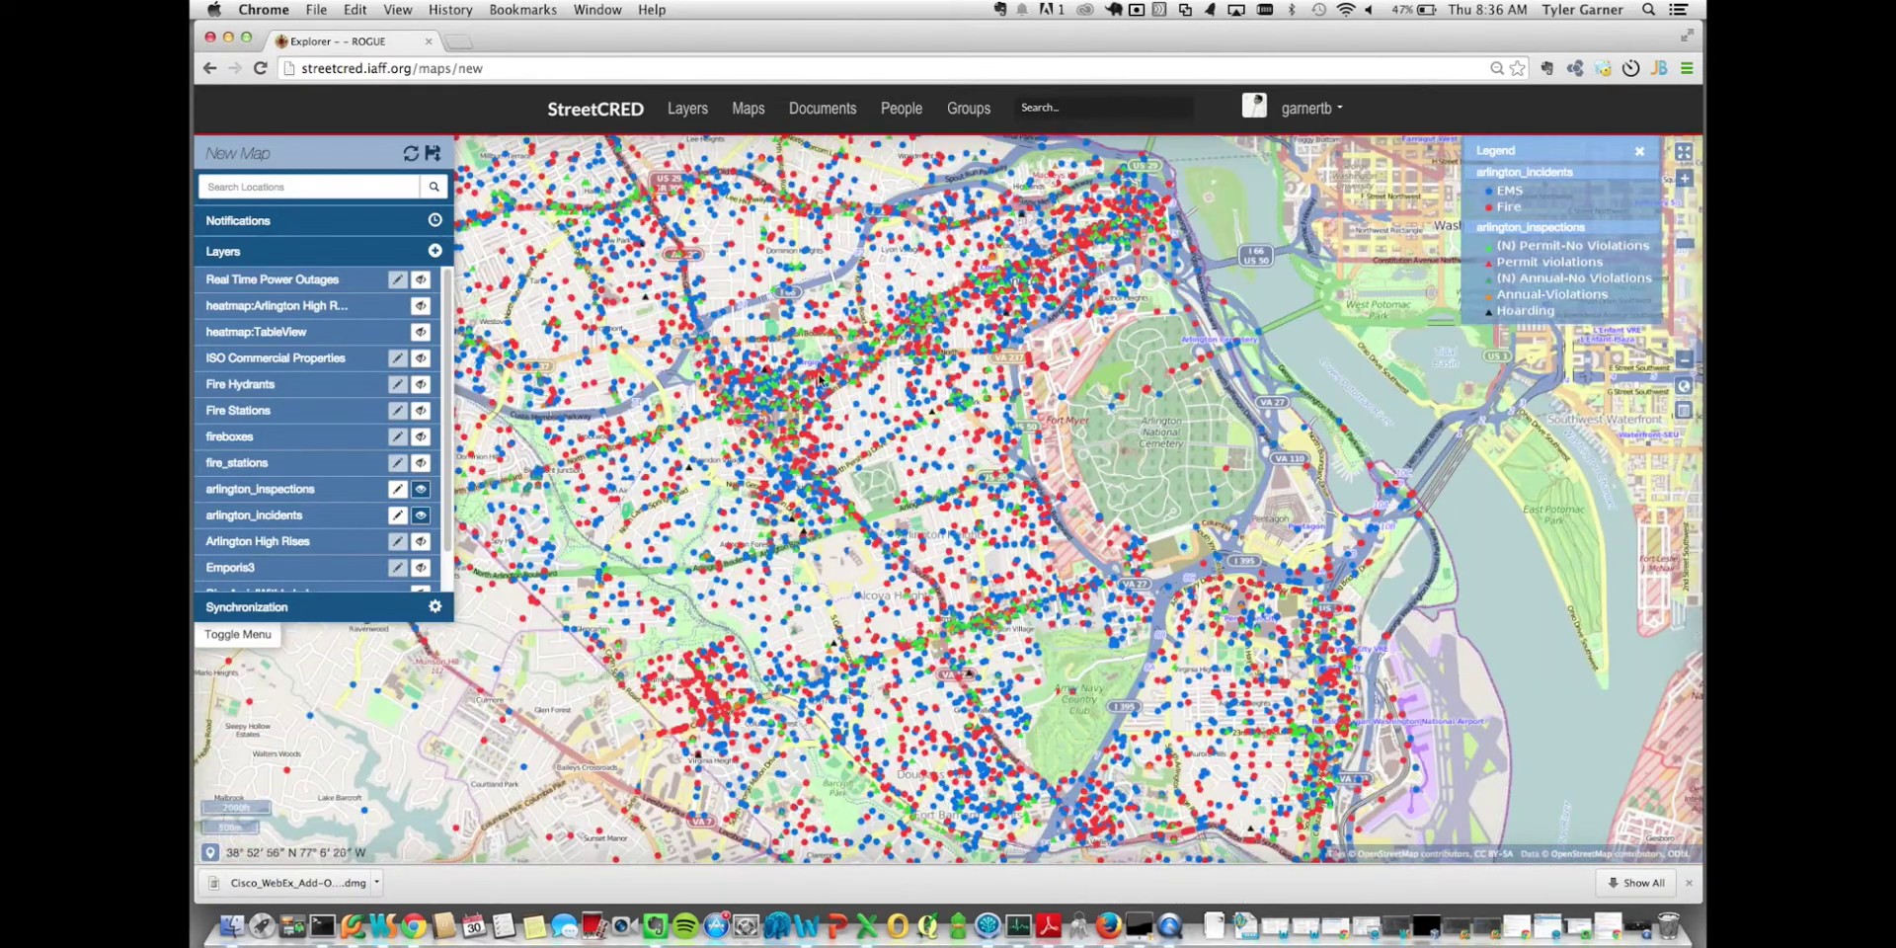
left_click_drag(840, 303, 752, 338)
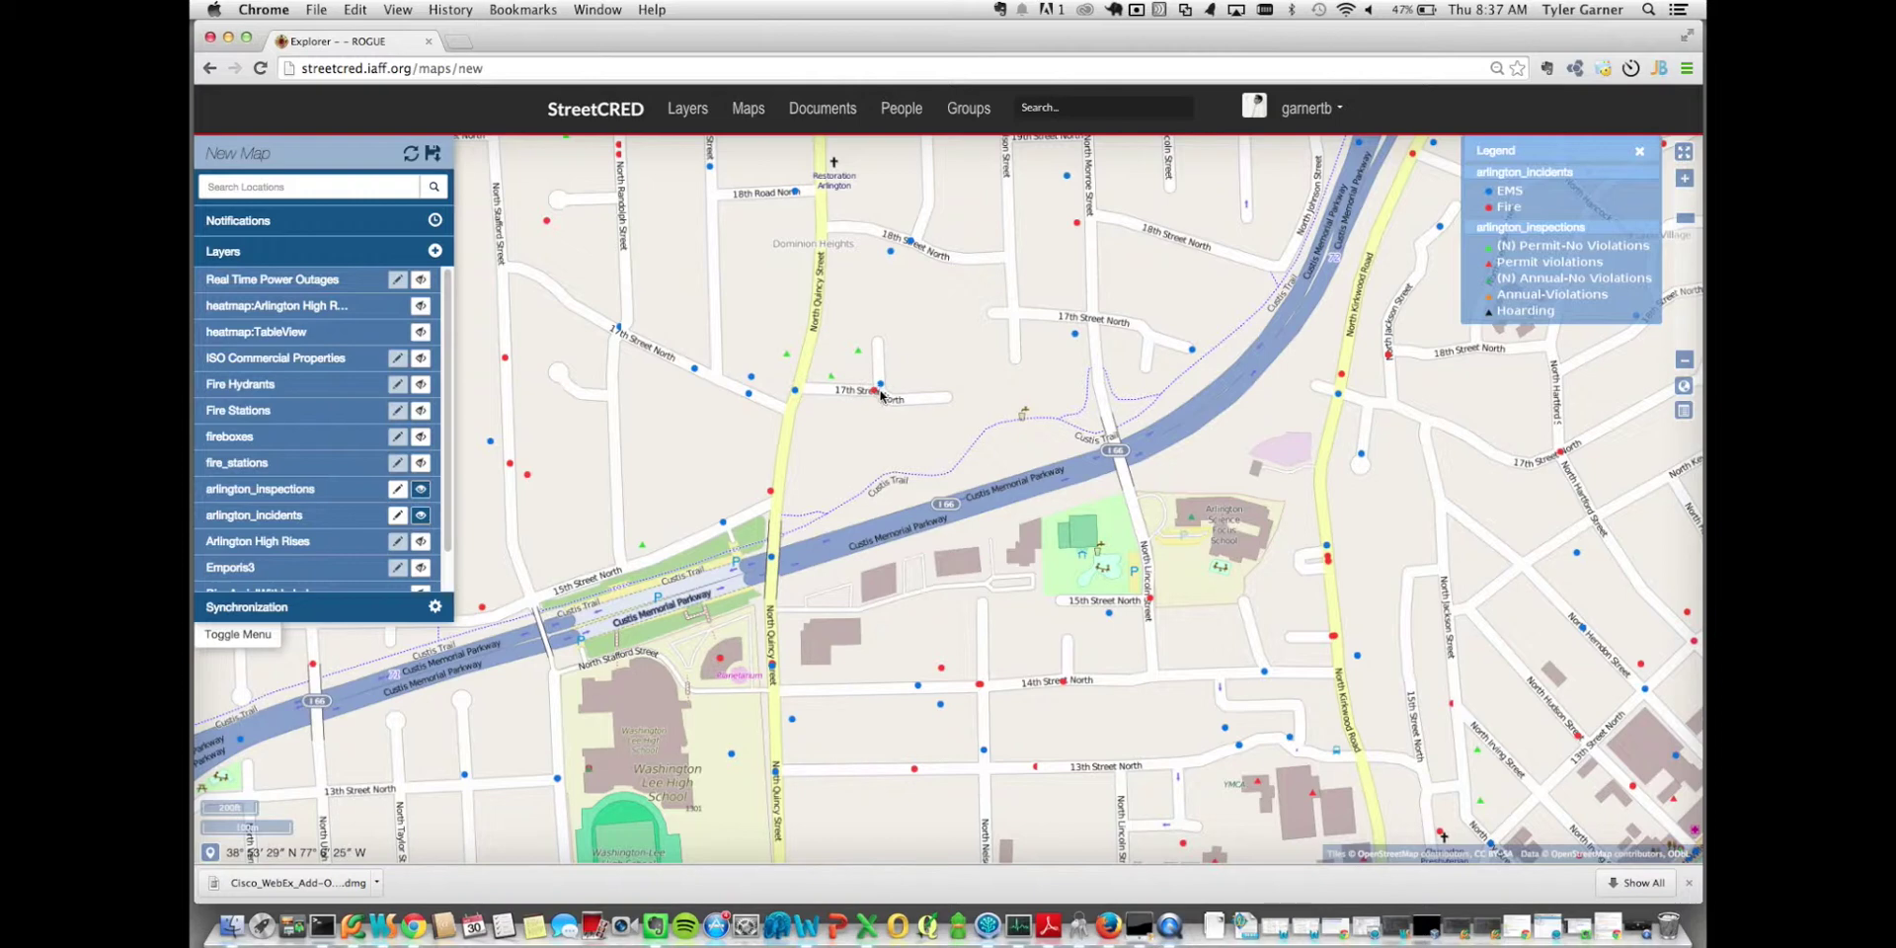
scroll(824, 493, "down", 3)
left_click_drag(906, 565, 916, 502)
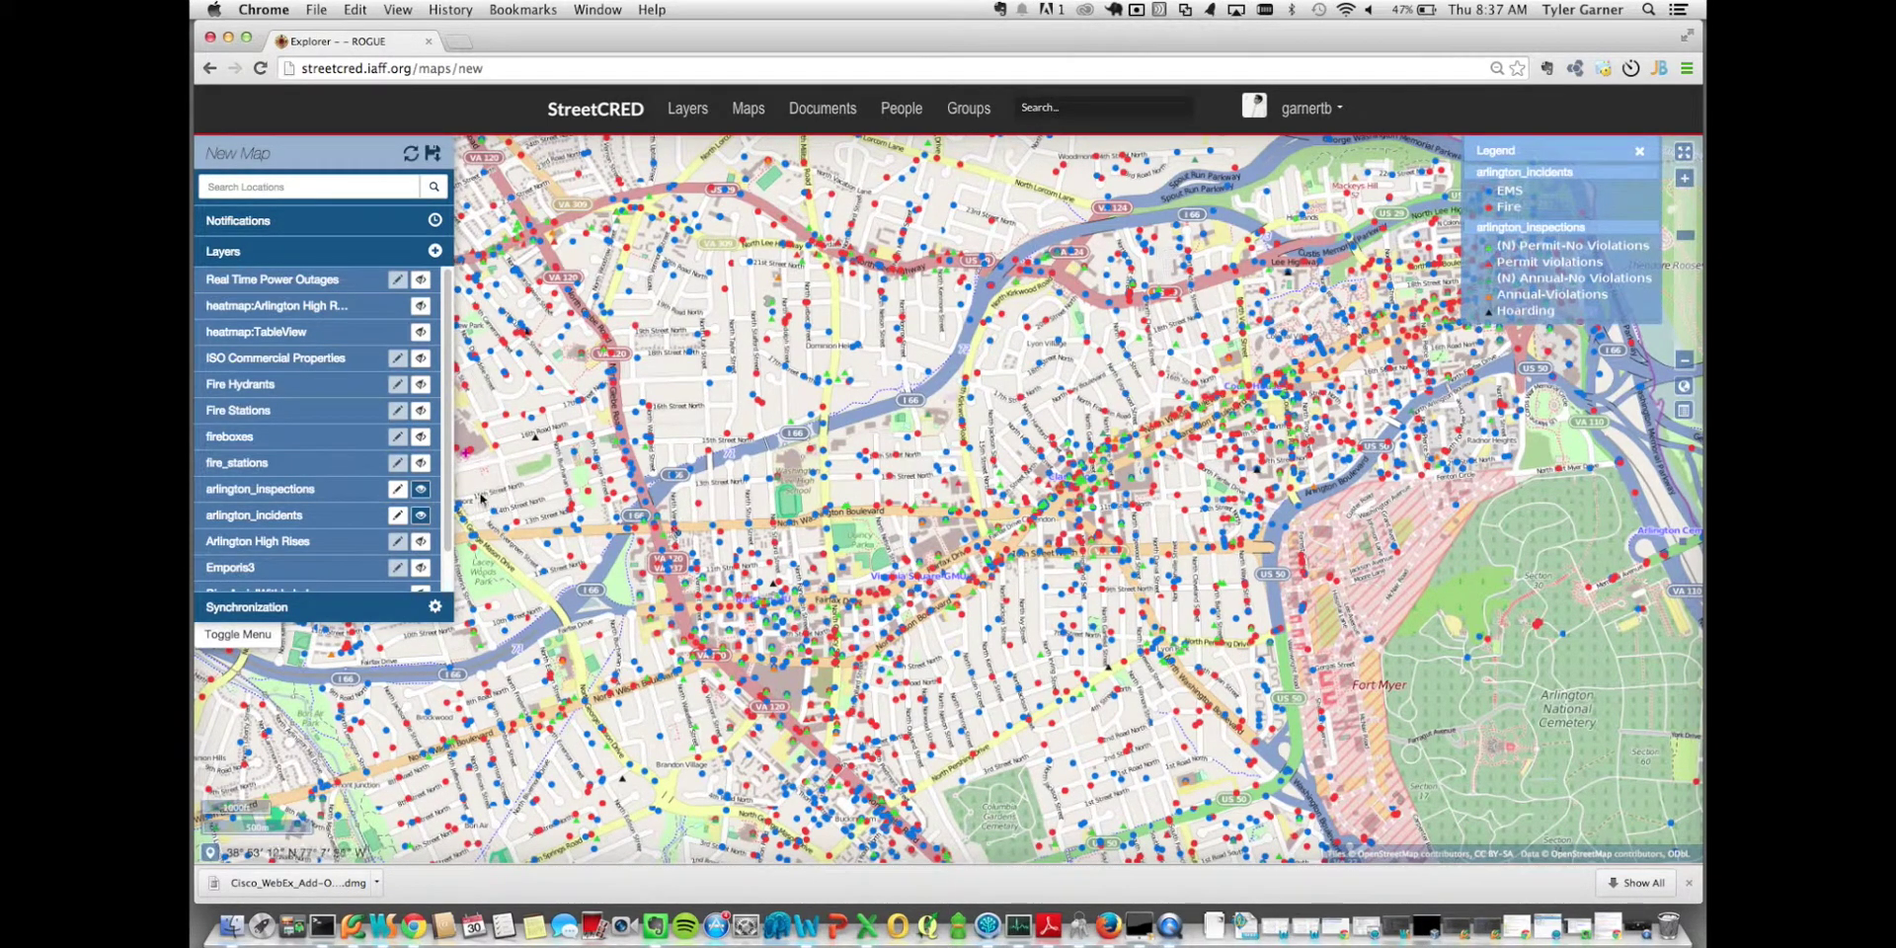
Step: Hide arlington_inspections, leaving only the arlington_incidents points visible
left_click(421, 490)
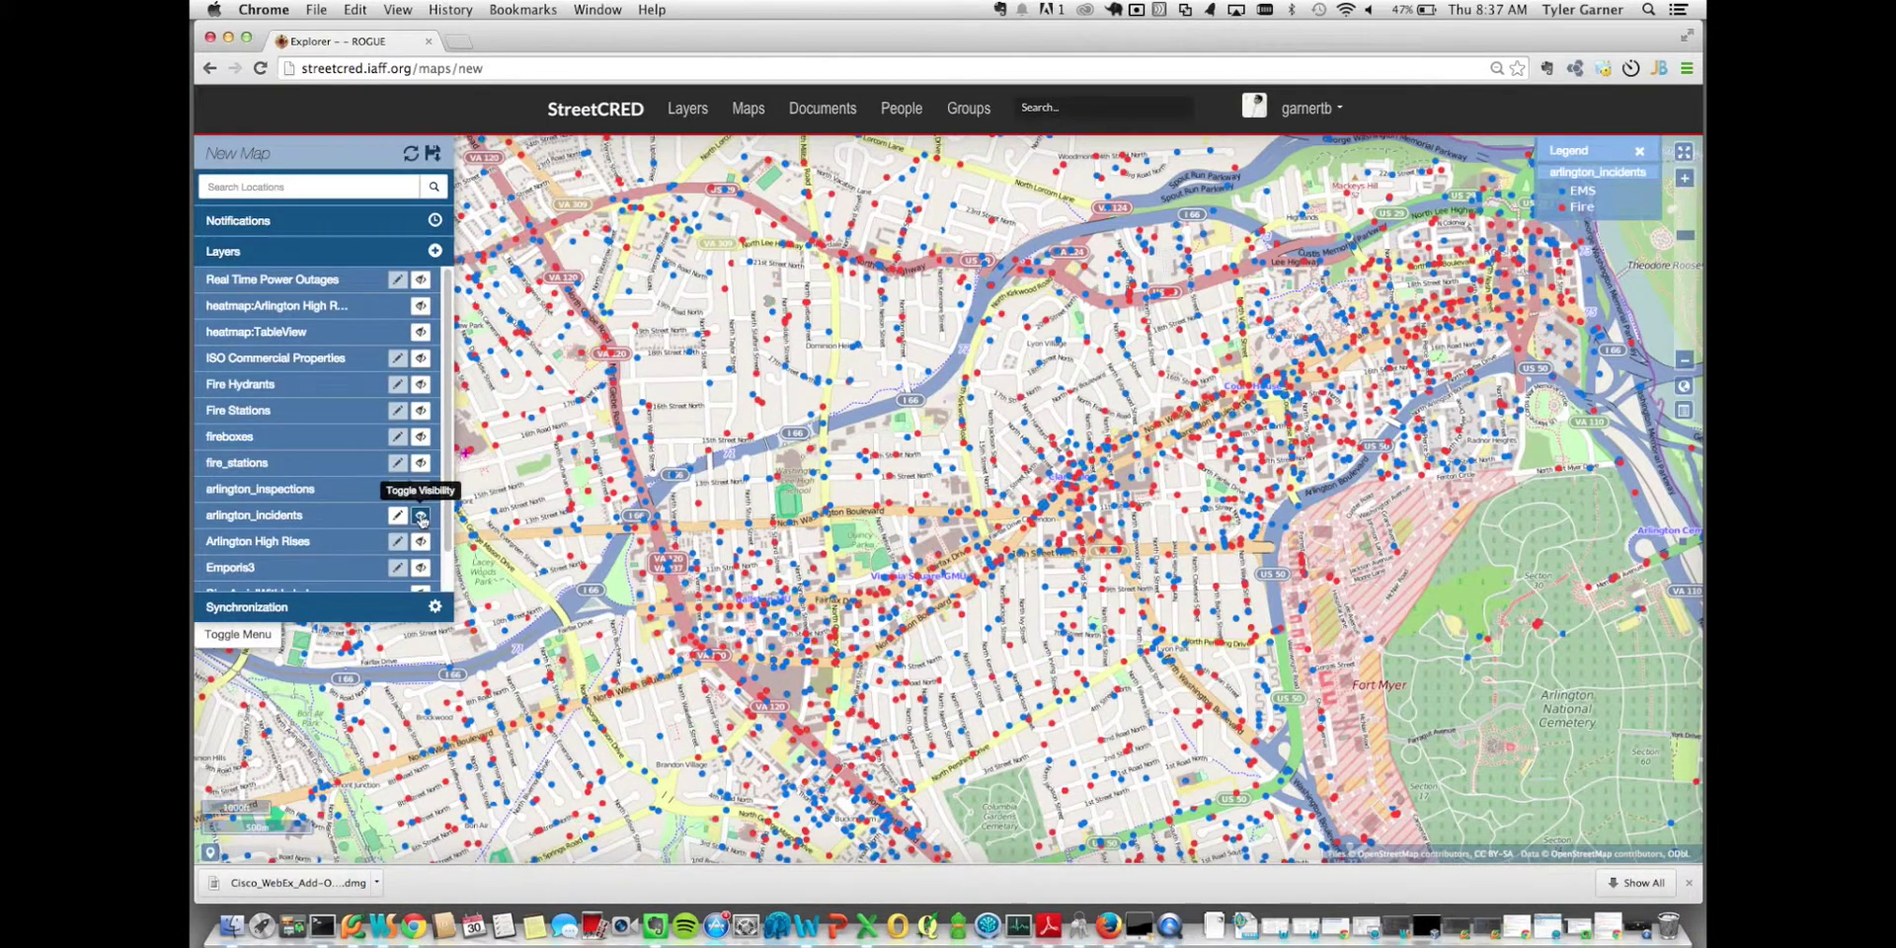
left_click(420, 515)
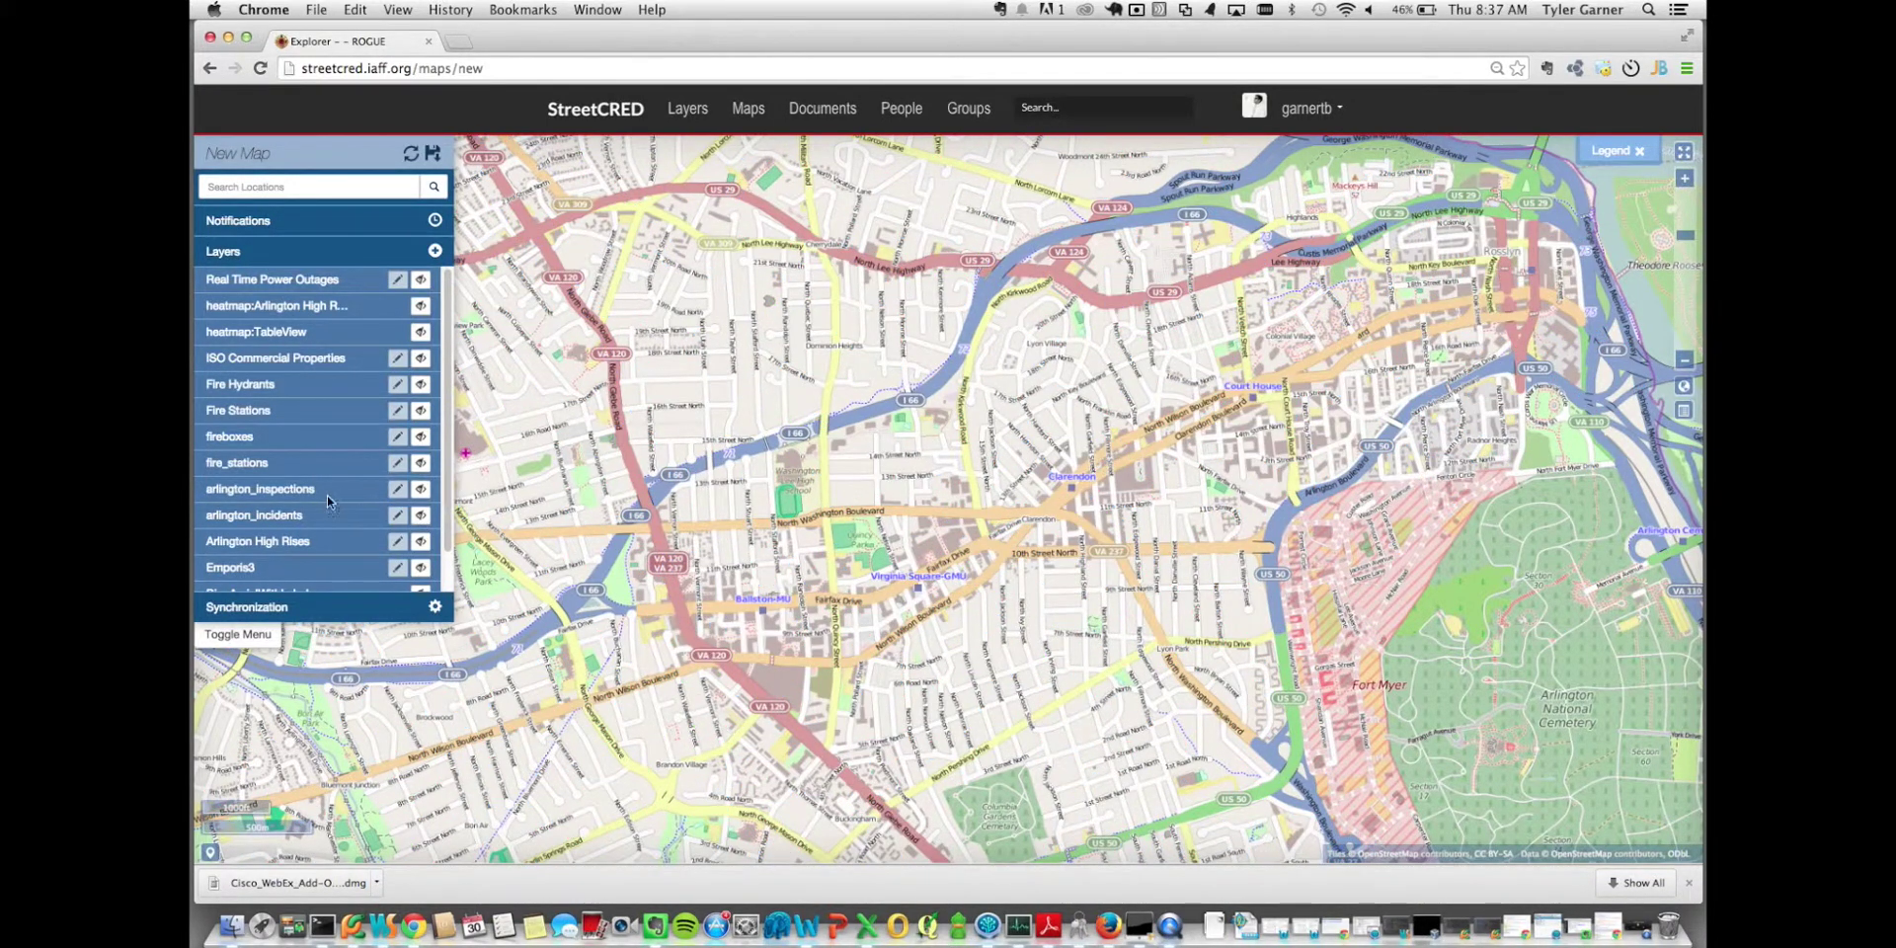
left_click(421, 516)
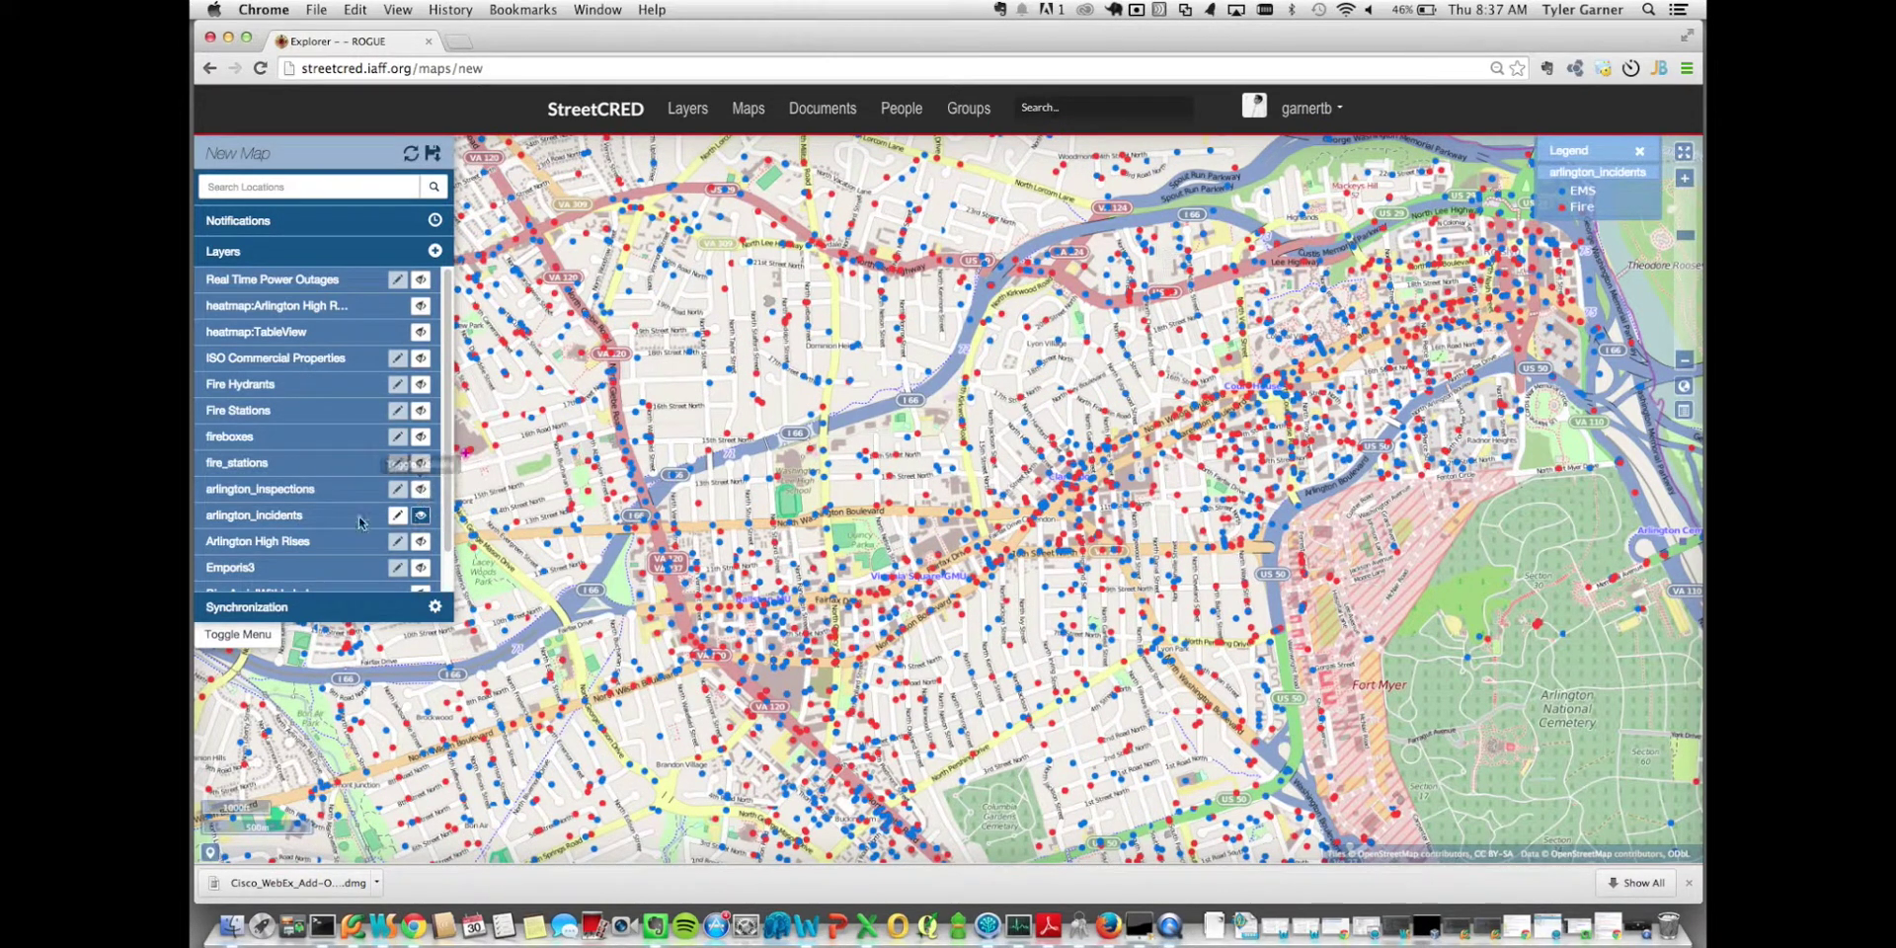
Step: Turn on the BingAerialWithLabels basemap
scroll(360, 523, "down", 1)
scroll(360, 523, "down", 1)
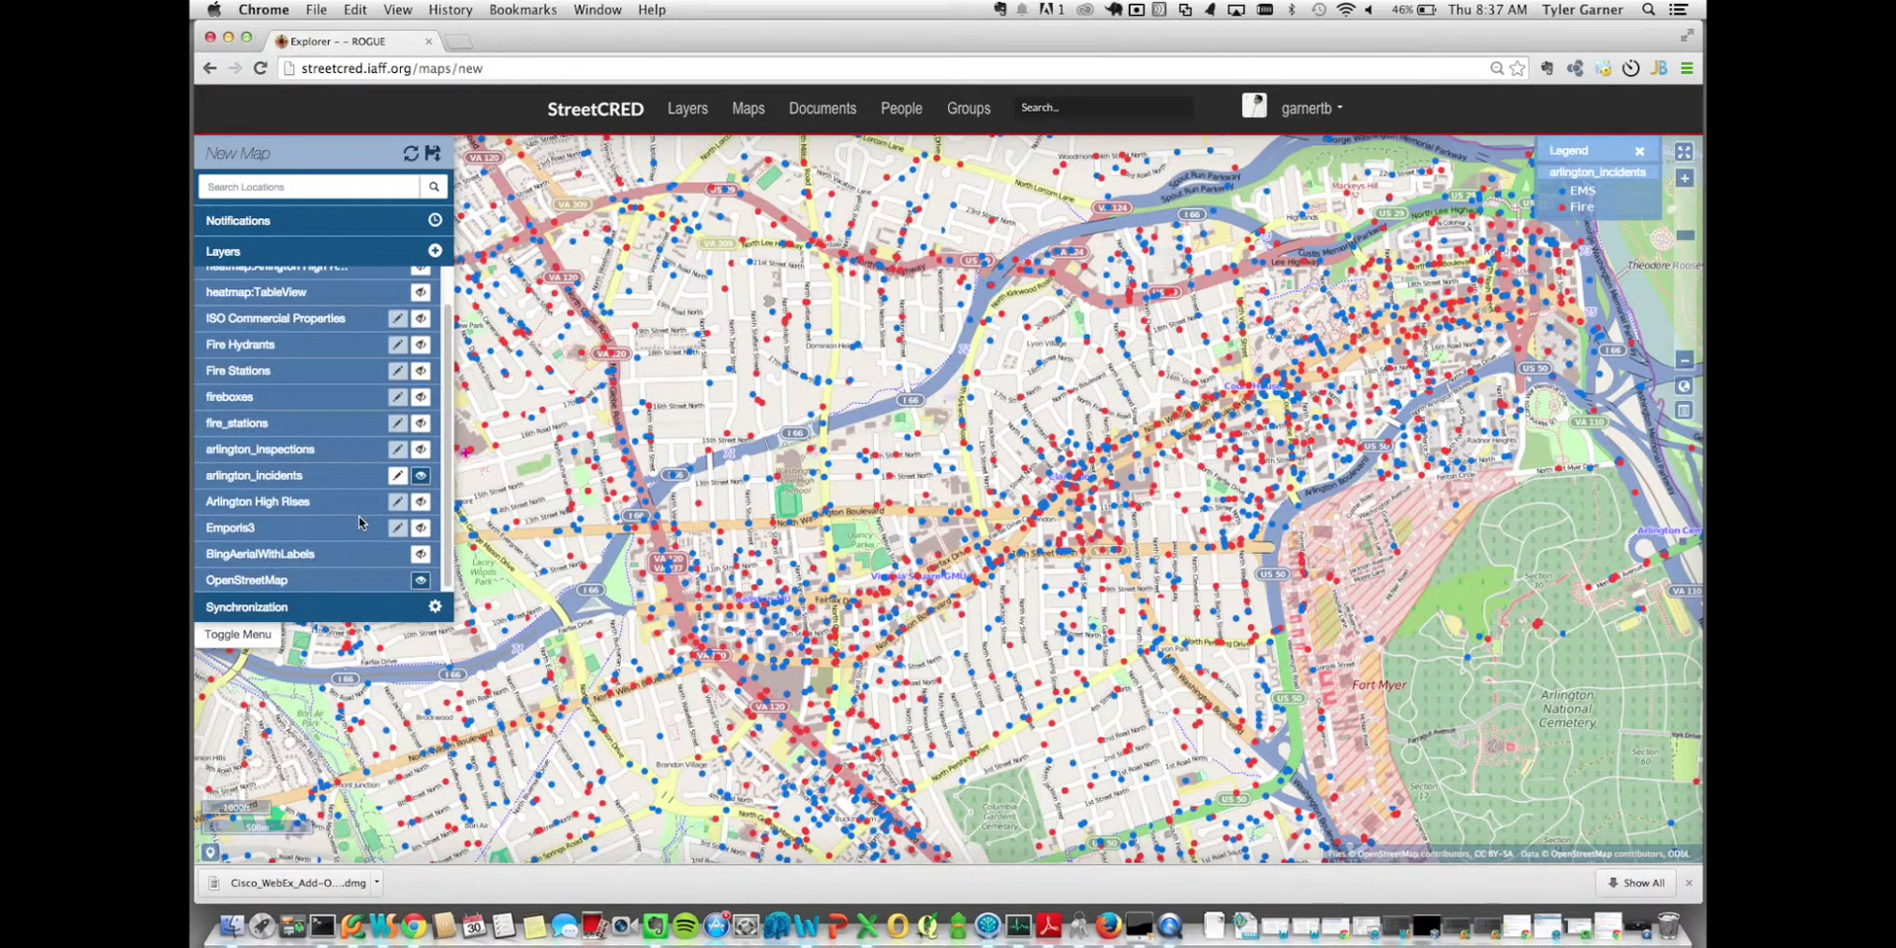
left_click(420, 553)
scroll(917, 478, "up", 2)
scroll(916, 479, "up", 2)
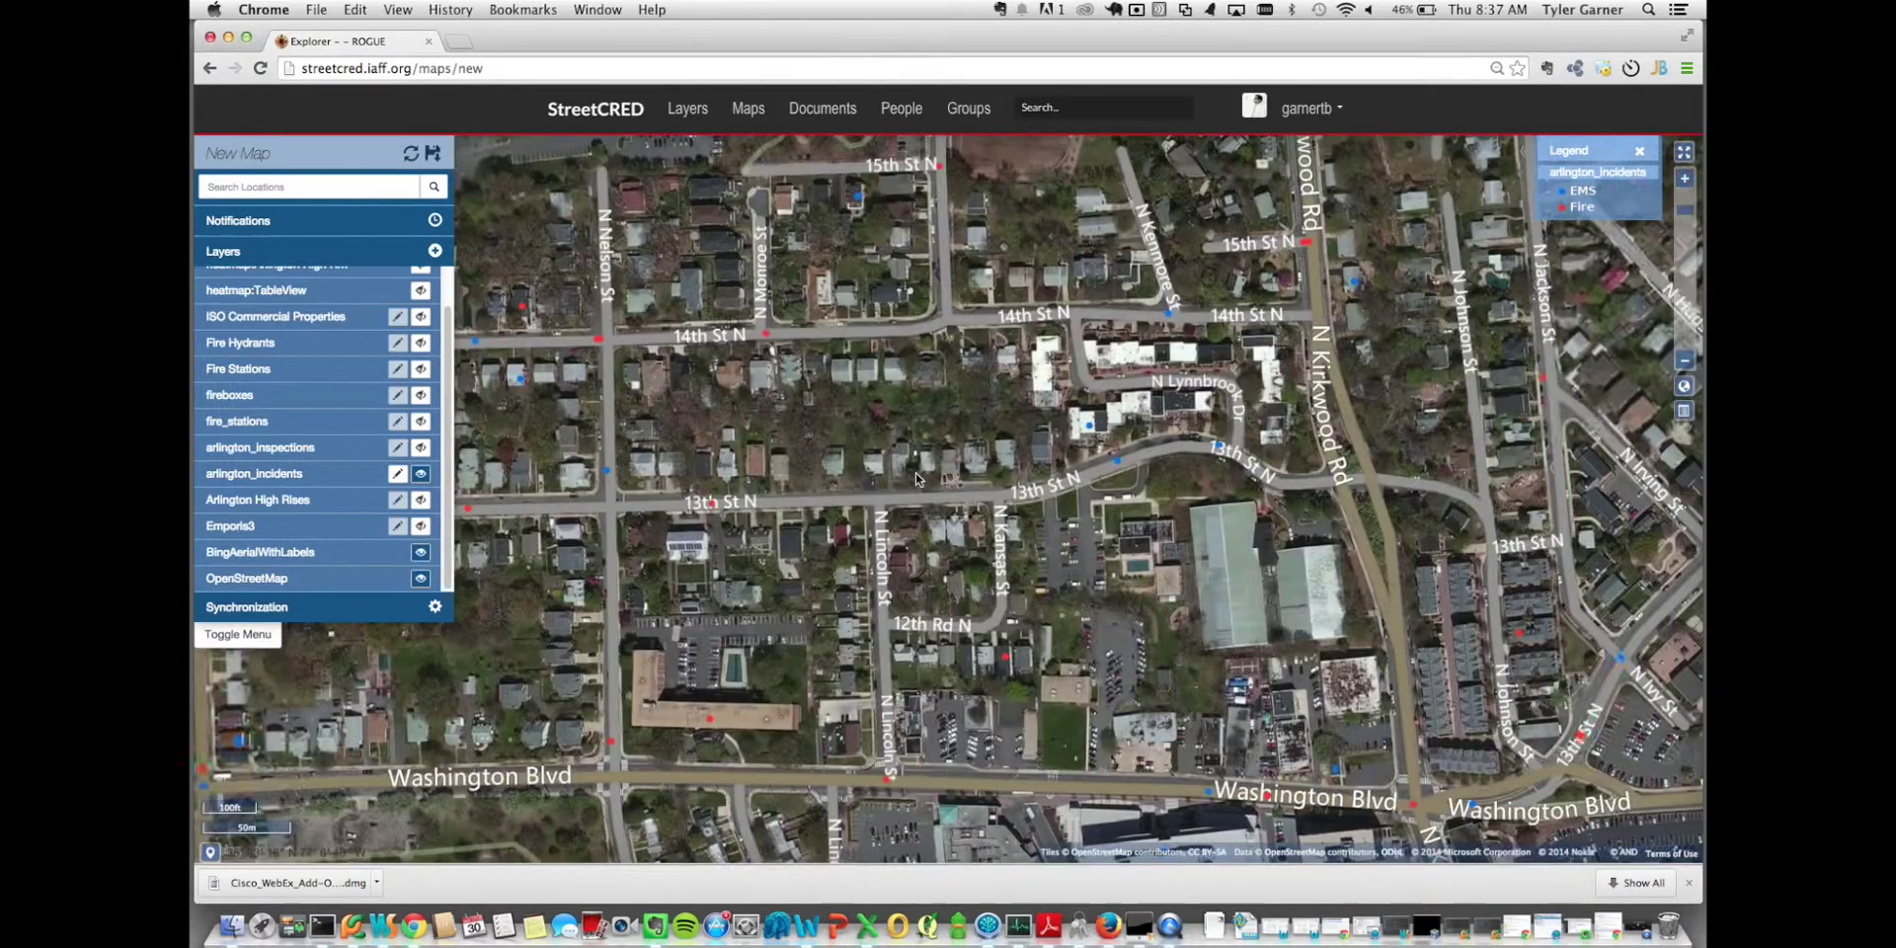
Step: Pan the aerial map across Clarendon Blvd, Wilson Blvd and the 6th St N neighbourhood
left_click_drag(1158, 352, 733, 259)
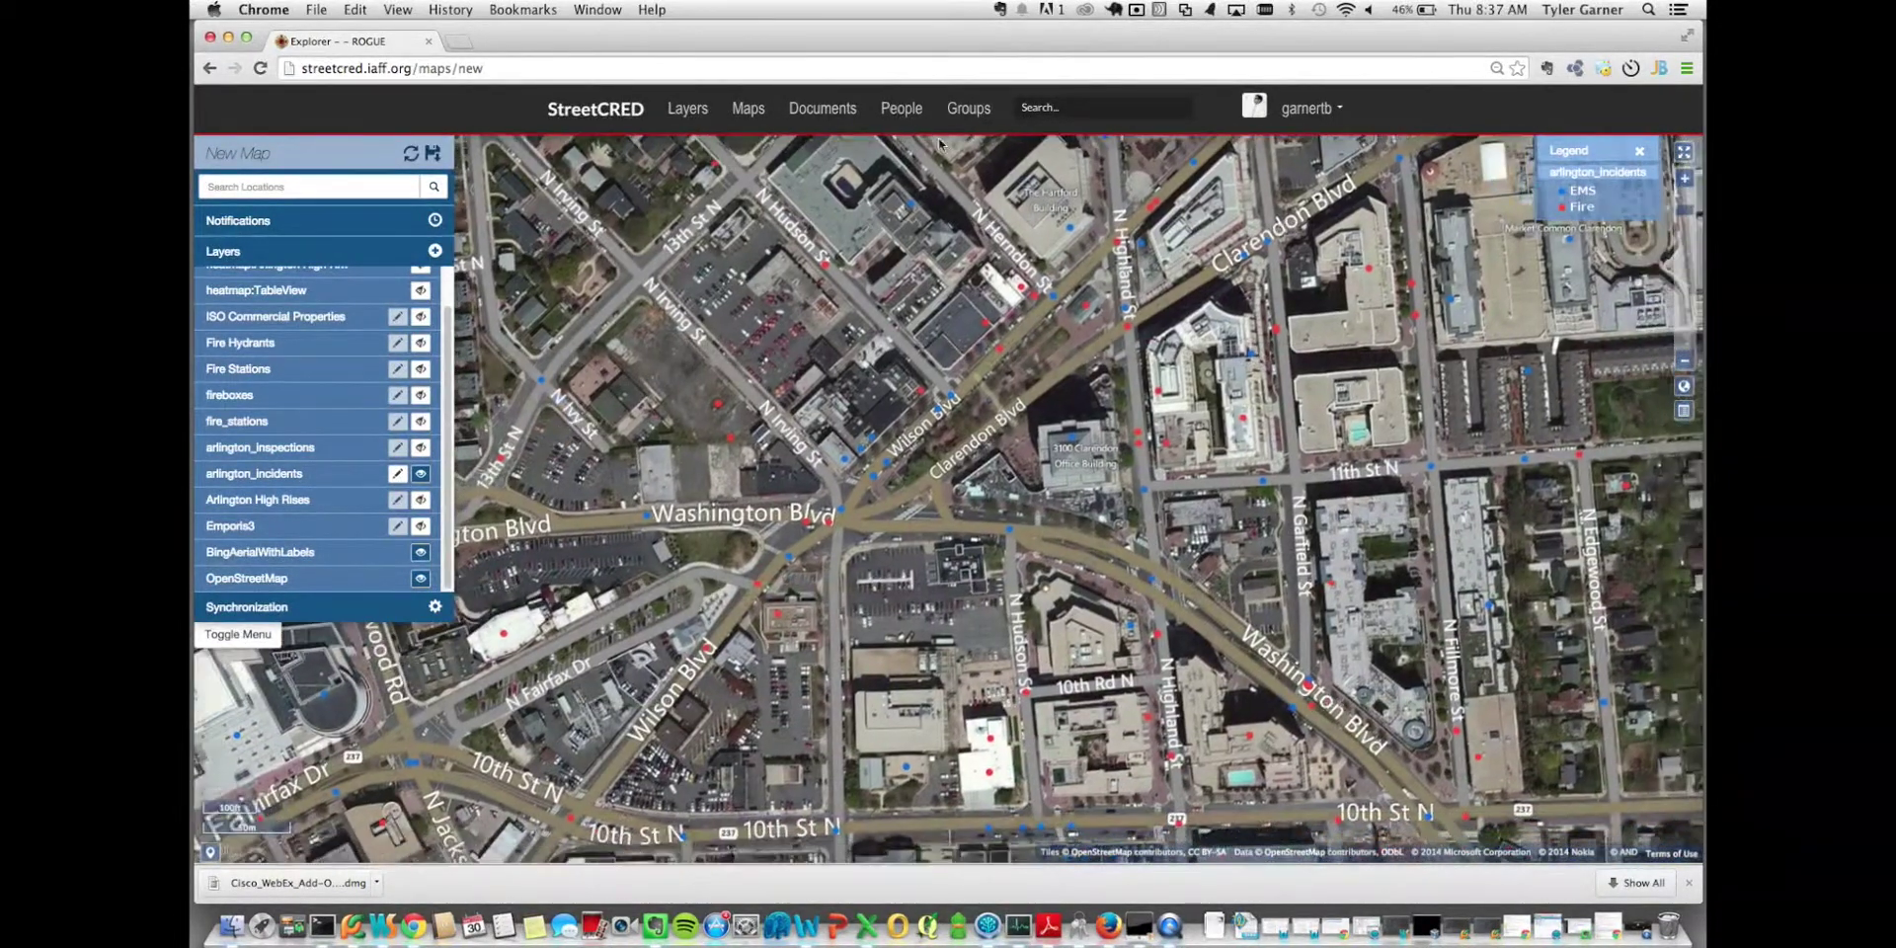
left_click_drag(1086, 538, 1015, 528)
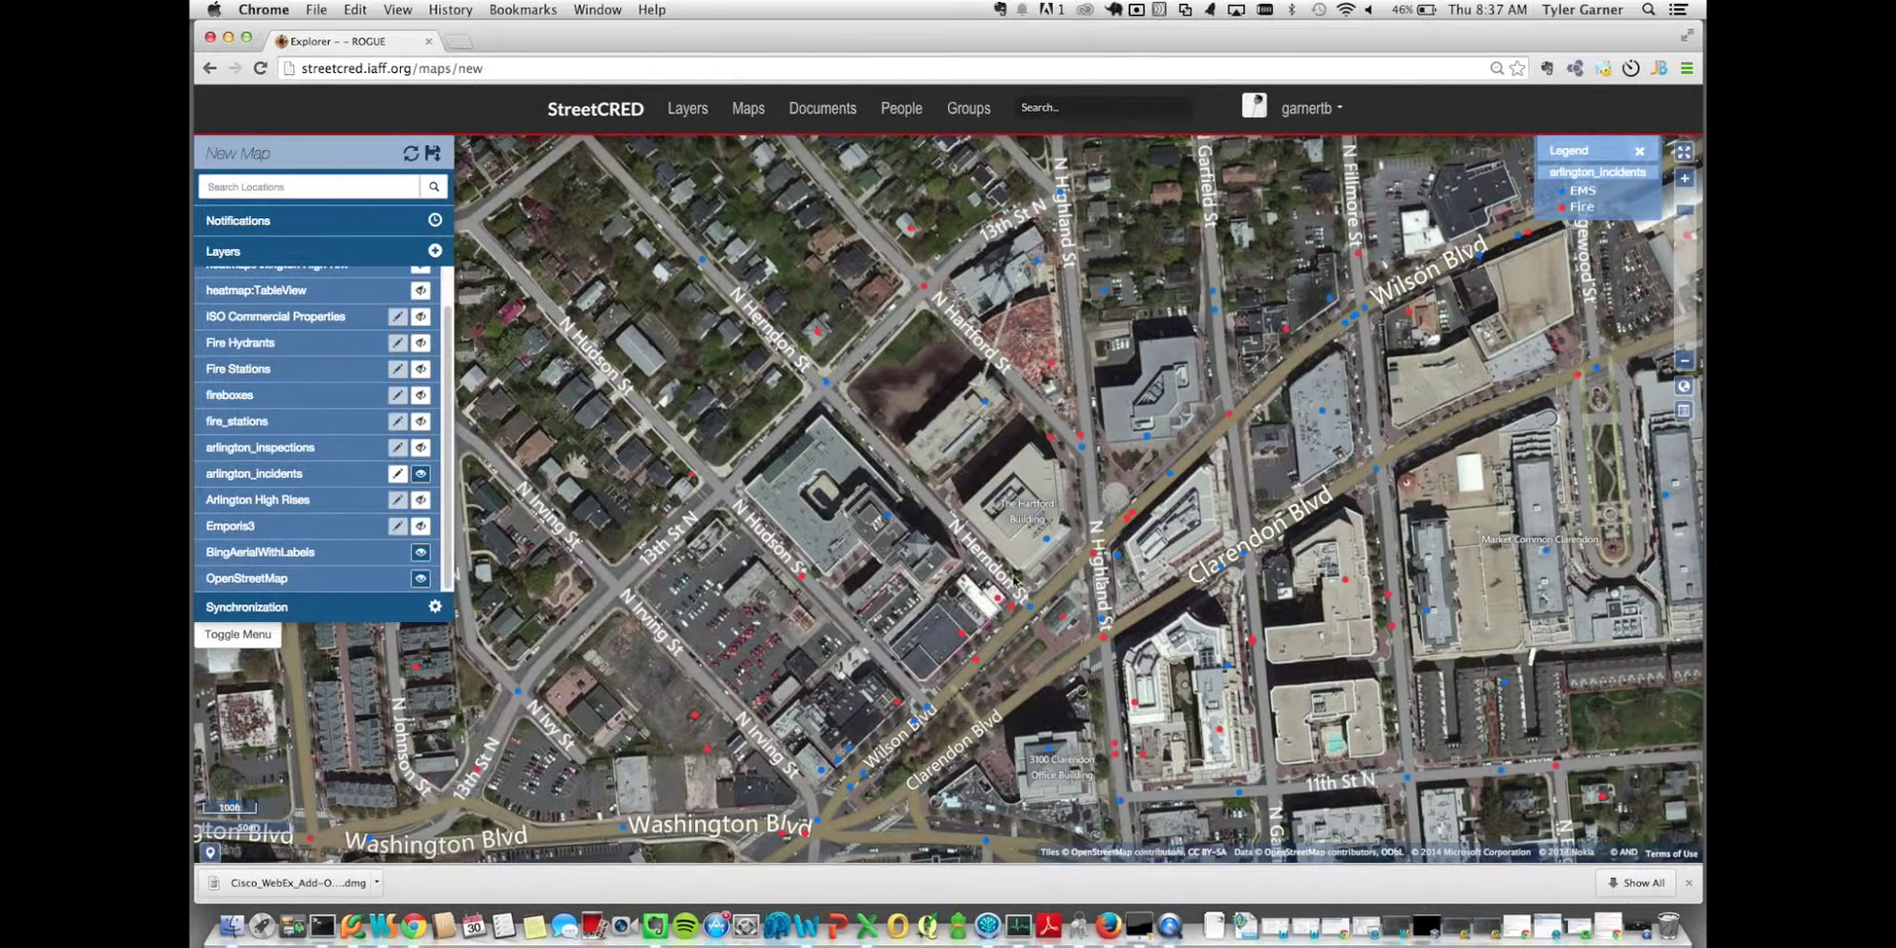
left_click_drag(1012, 691, 937, 319)
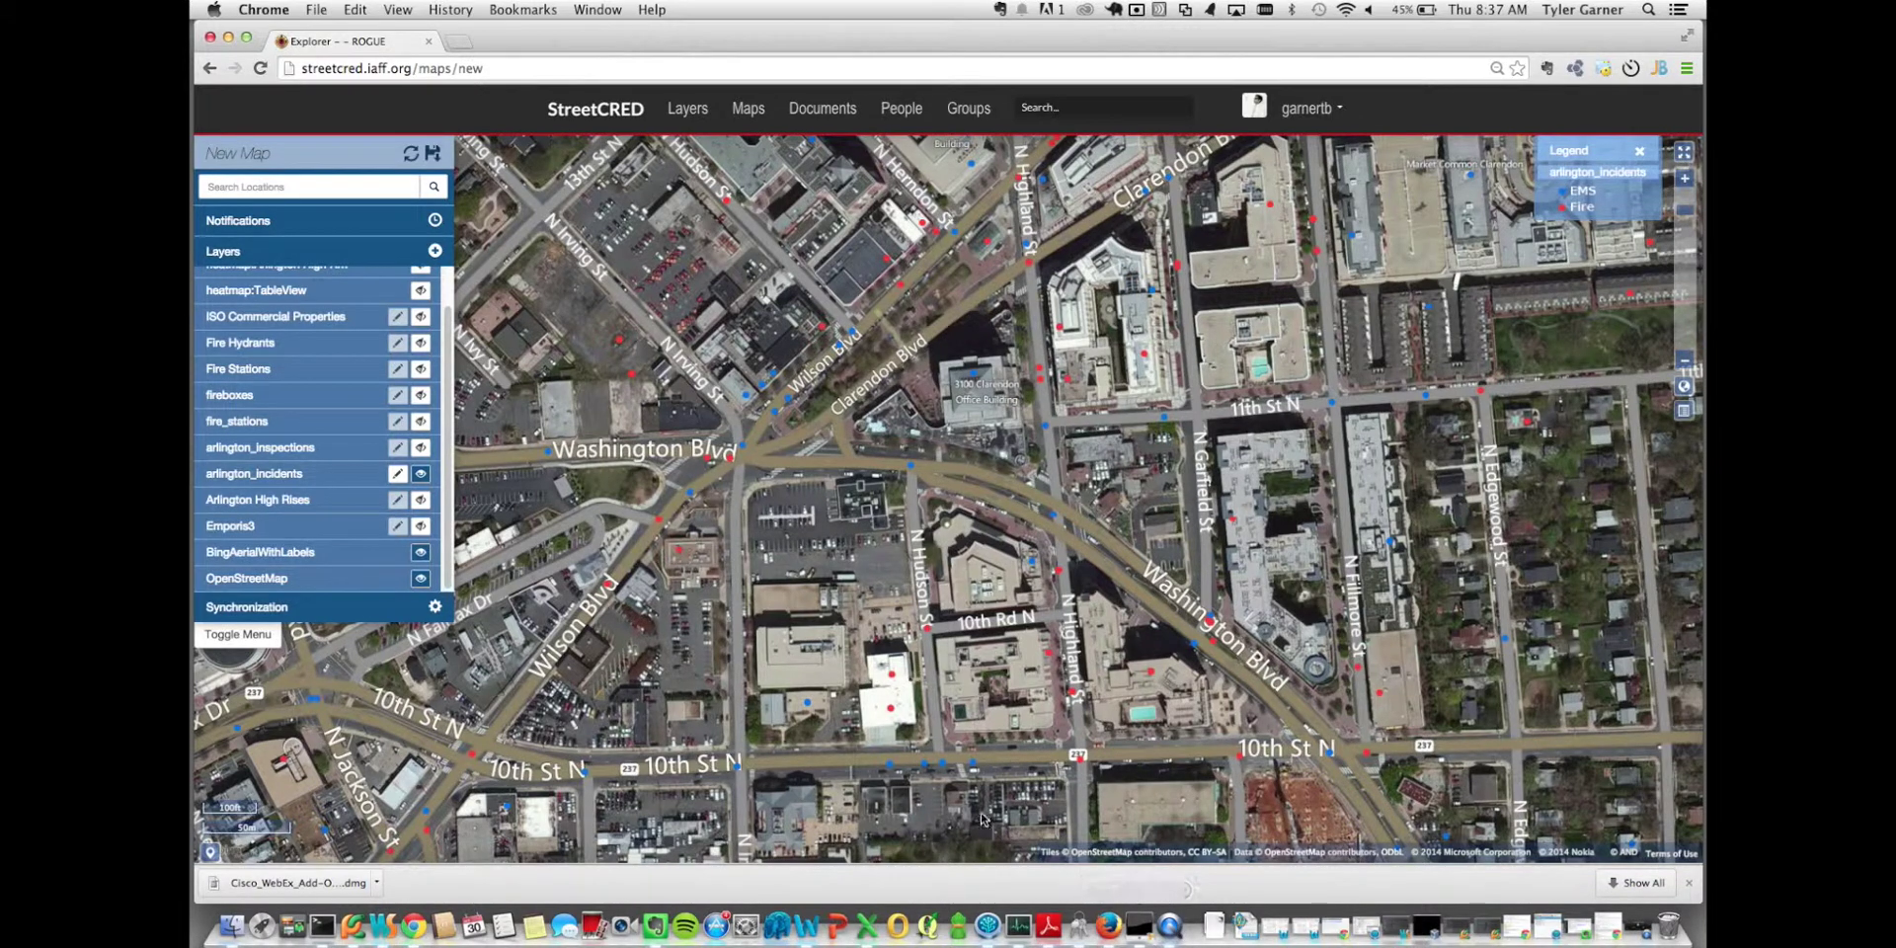
left_click_drag(1150, 643, 1258, 457)
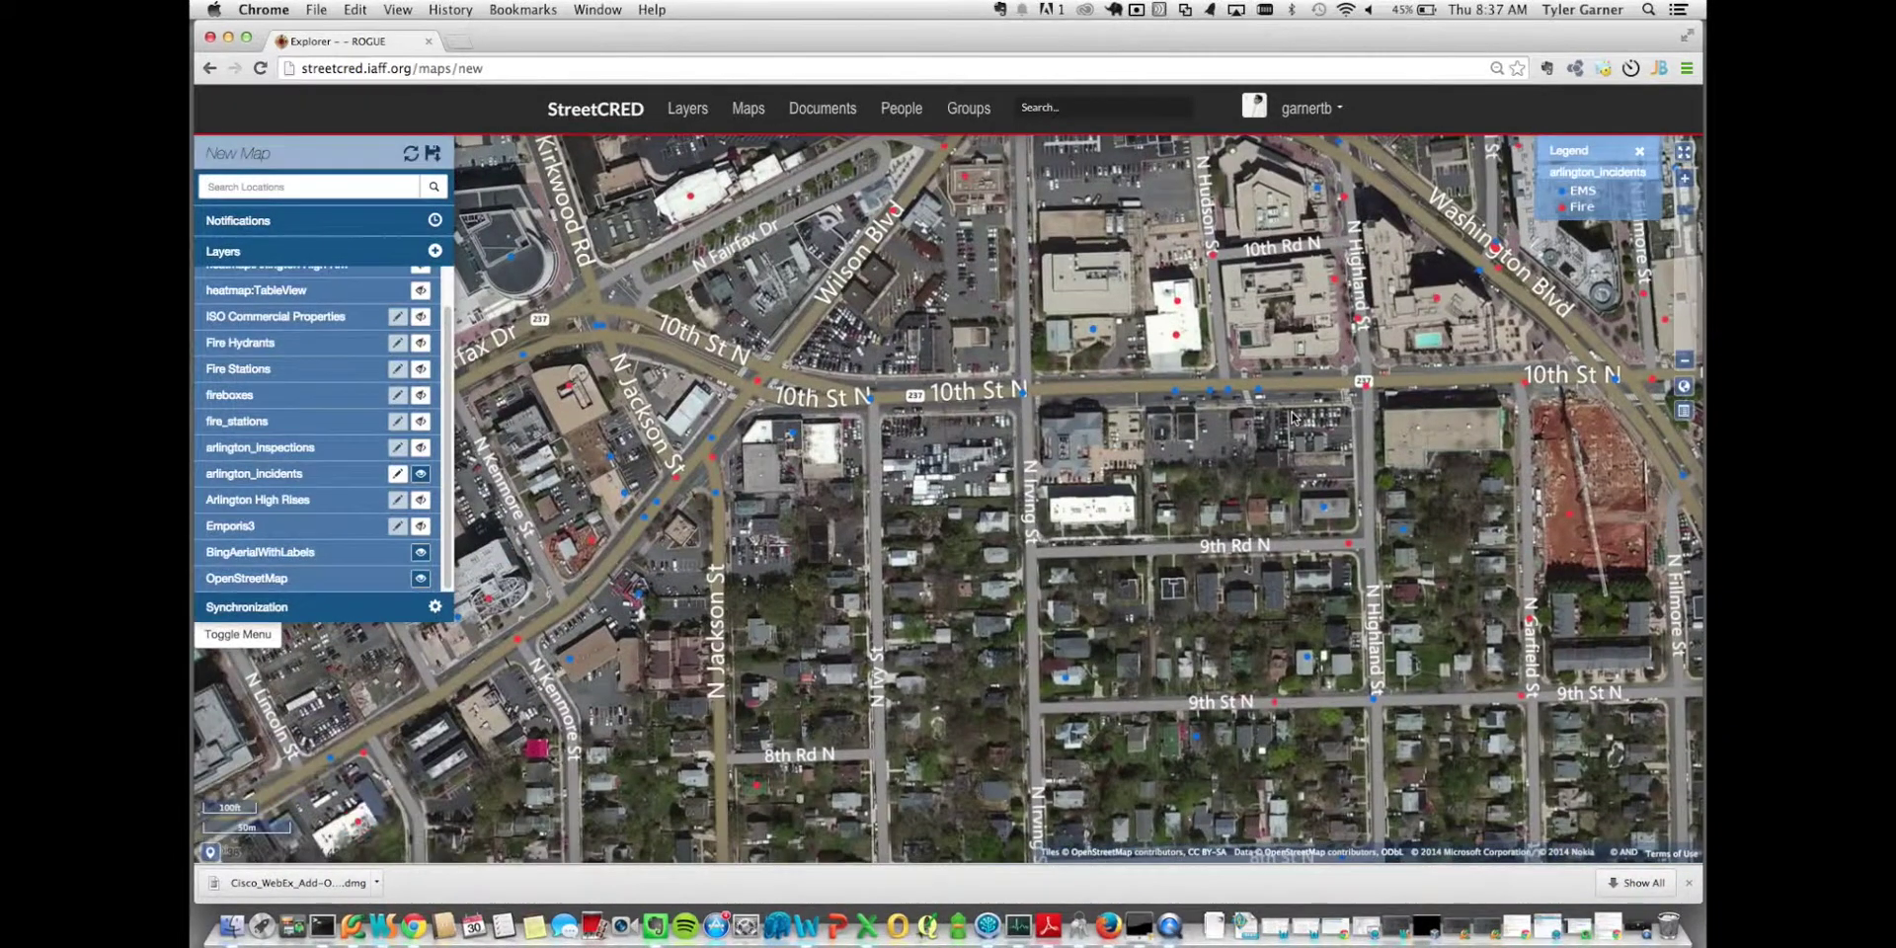
left_click_drag(1163, 503, 1422, 297)
left_click_drag(1123, 345, 1391, 279)
left_click_drag(1118, 477, 1332, 392)
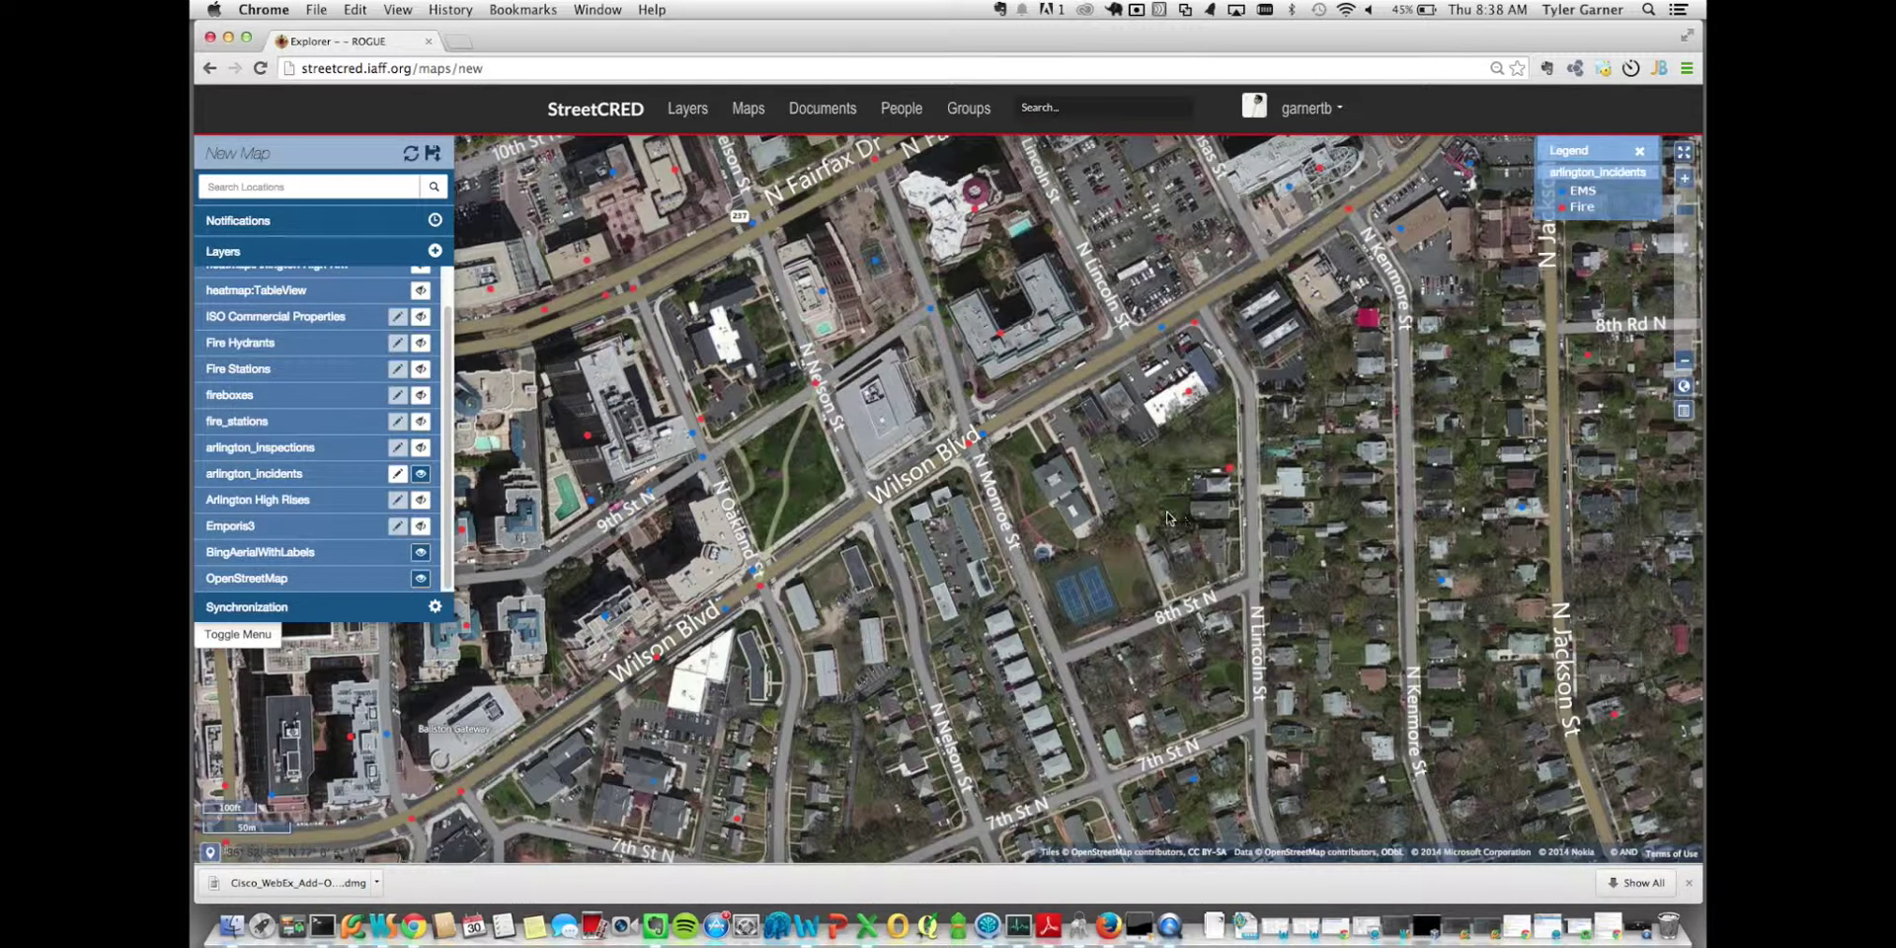
left_click_drag(1048, 503, 1240, 558)
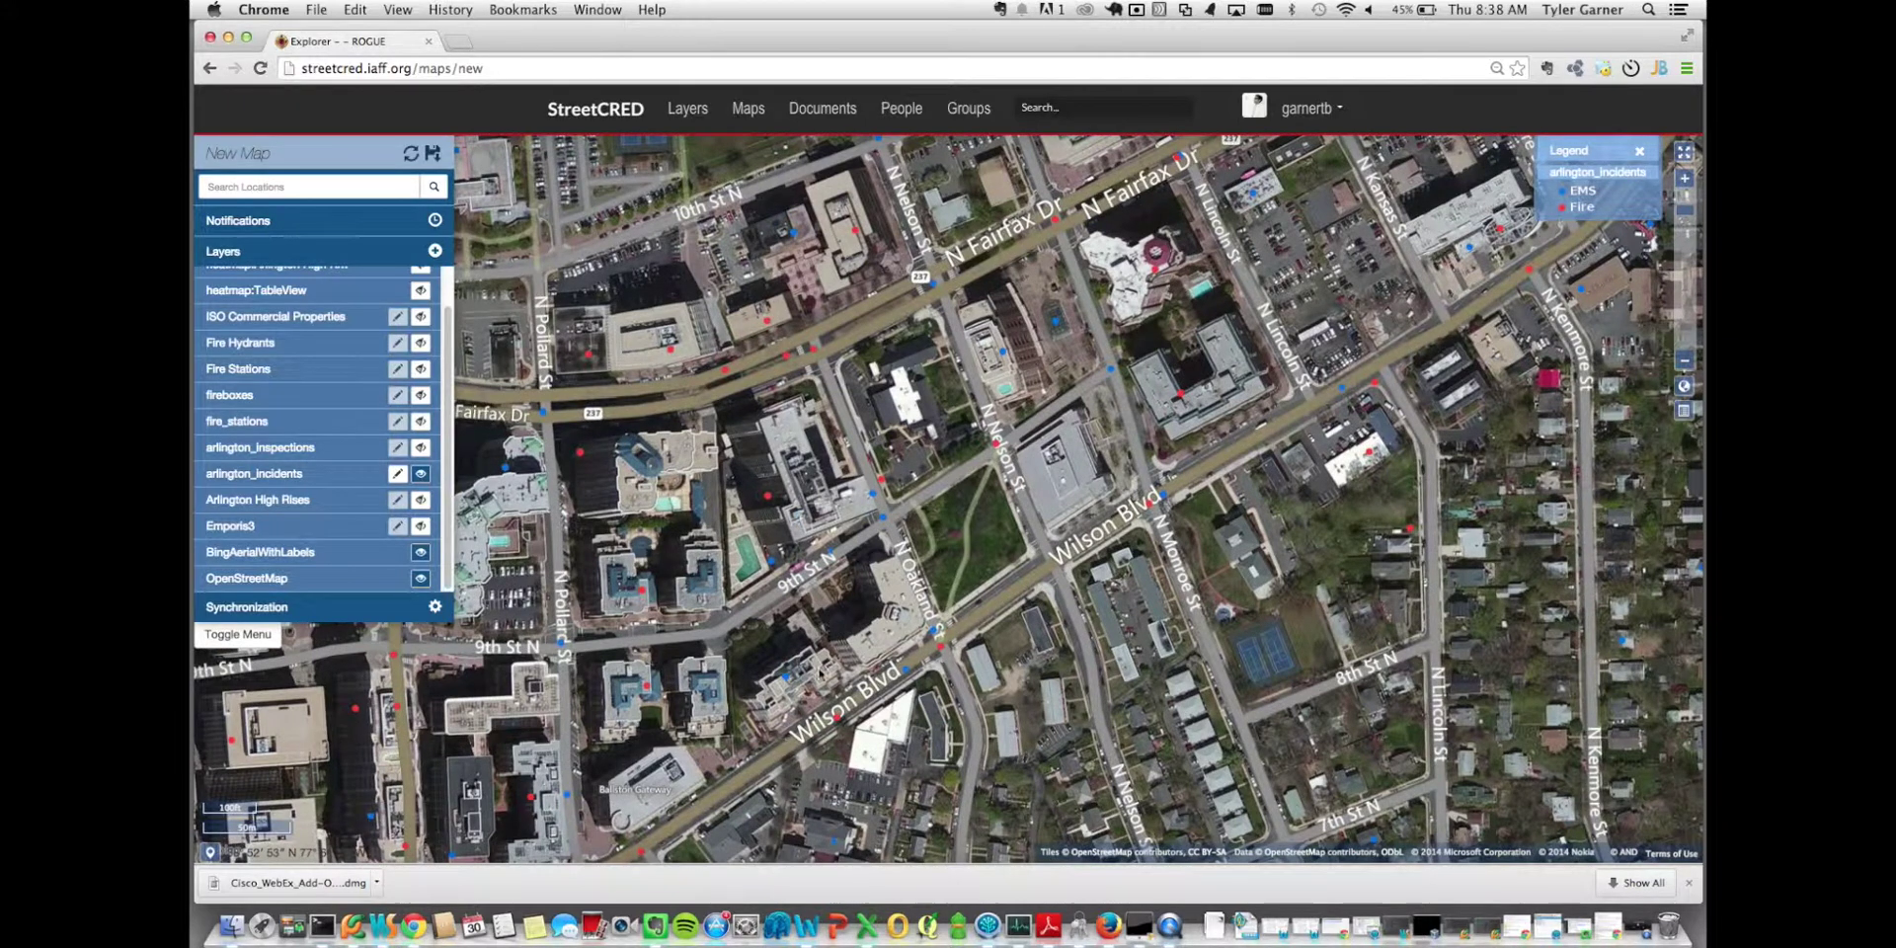
left_click_drag(846, 637, 888, 464)
left_click_drag(869, 632, 928, 452)
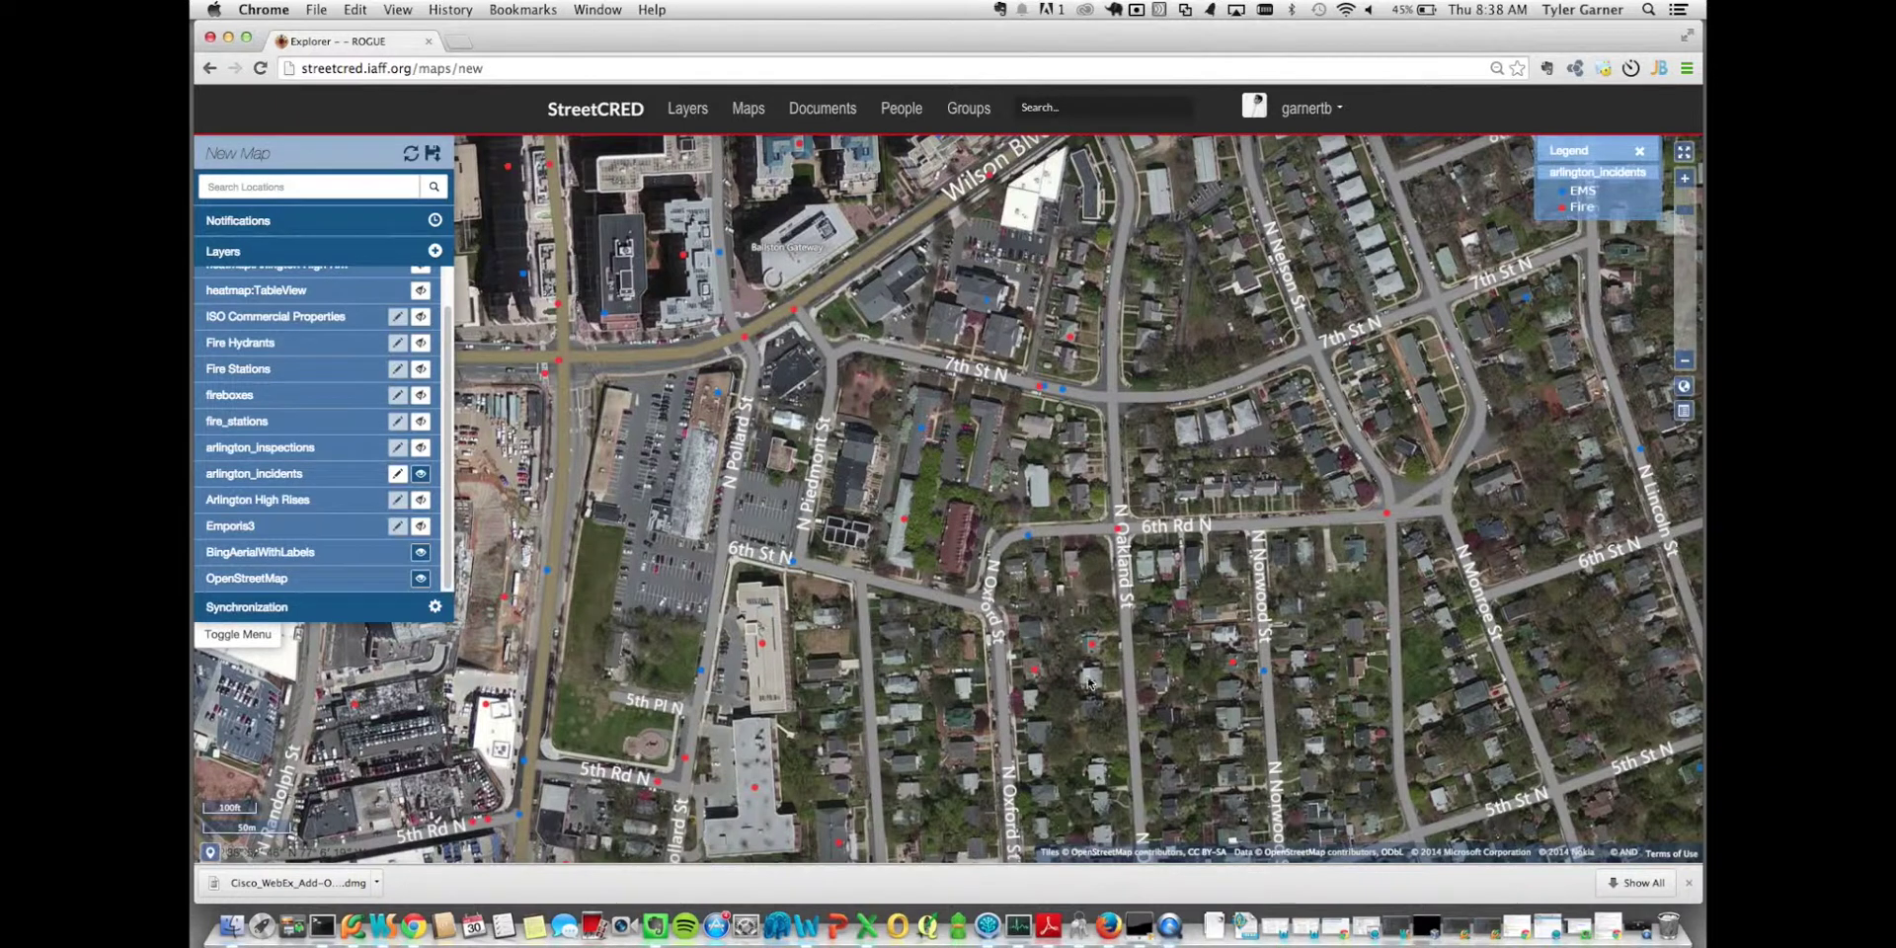
left_click_drag(1086, 681, 1036, 489)
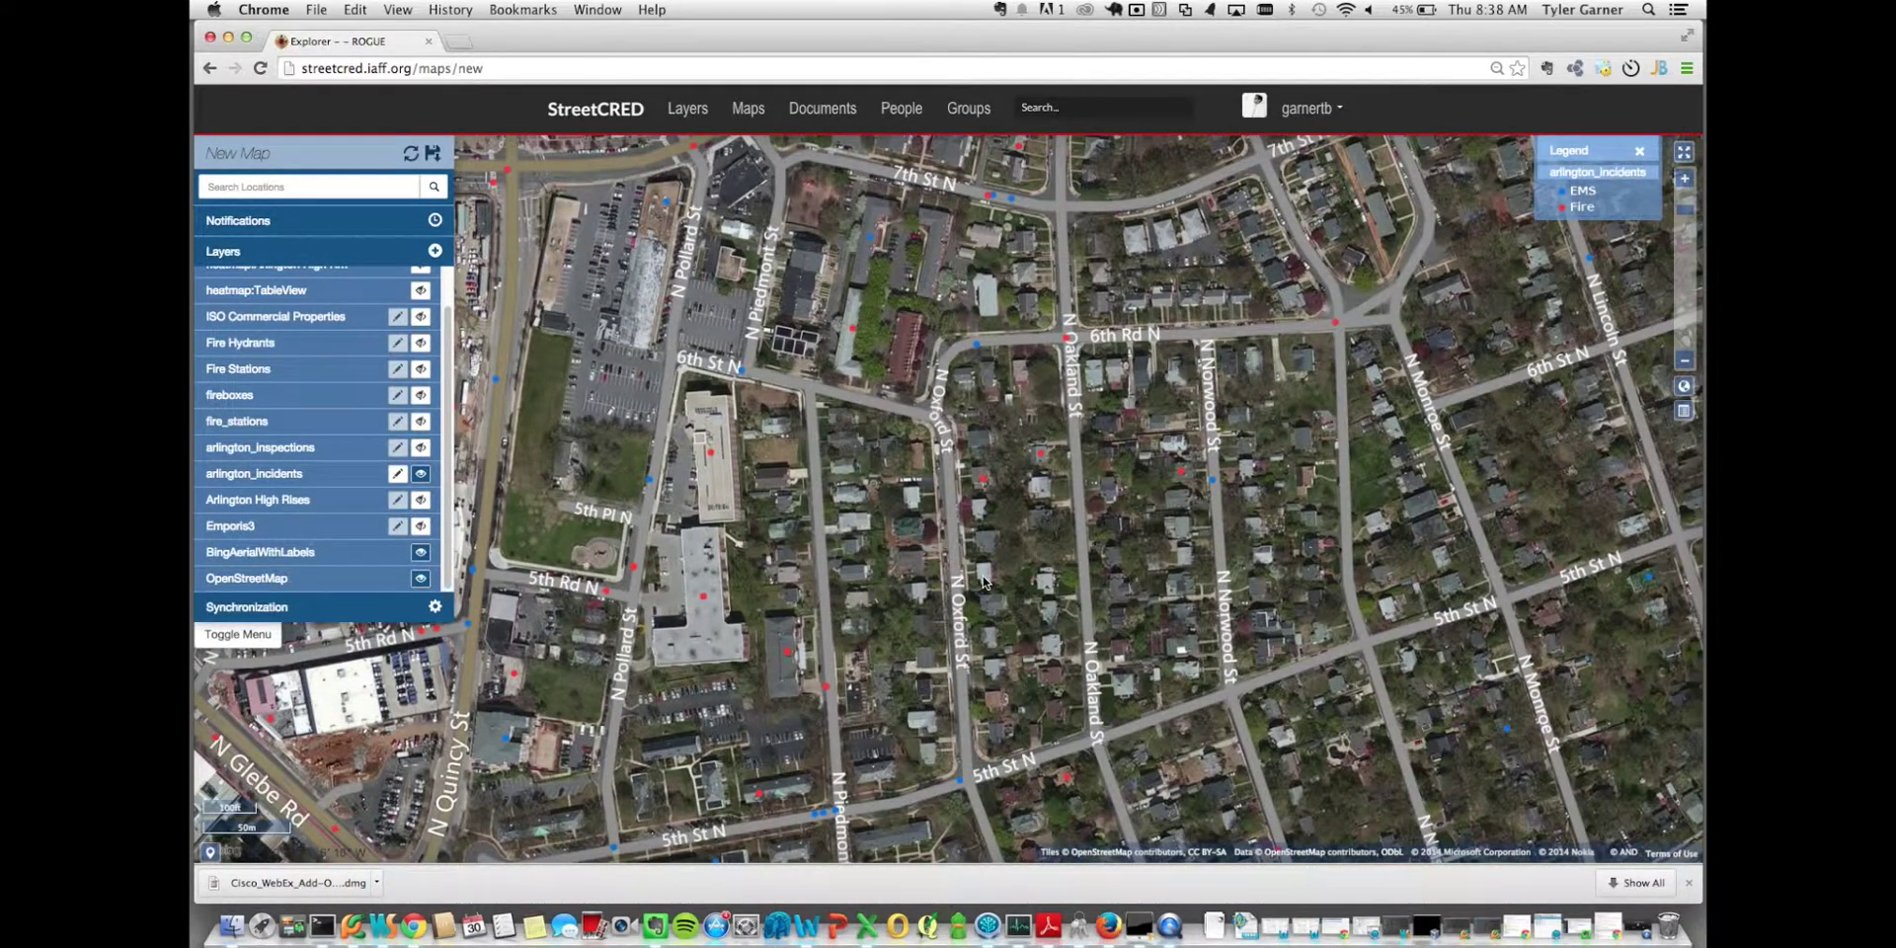
Step: Bring QuickTime Player's Screen Recording to the front from its dock menu
left_click(1171, 928)
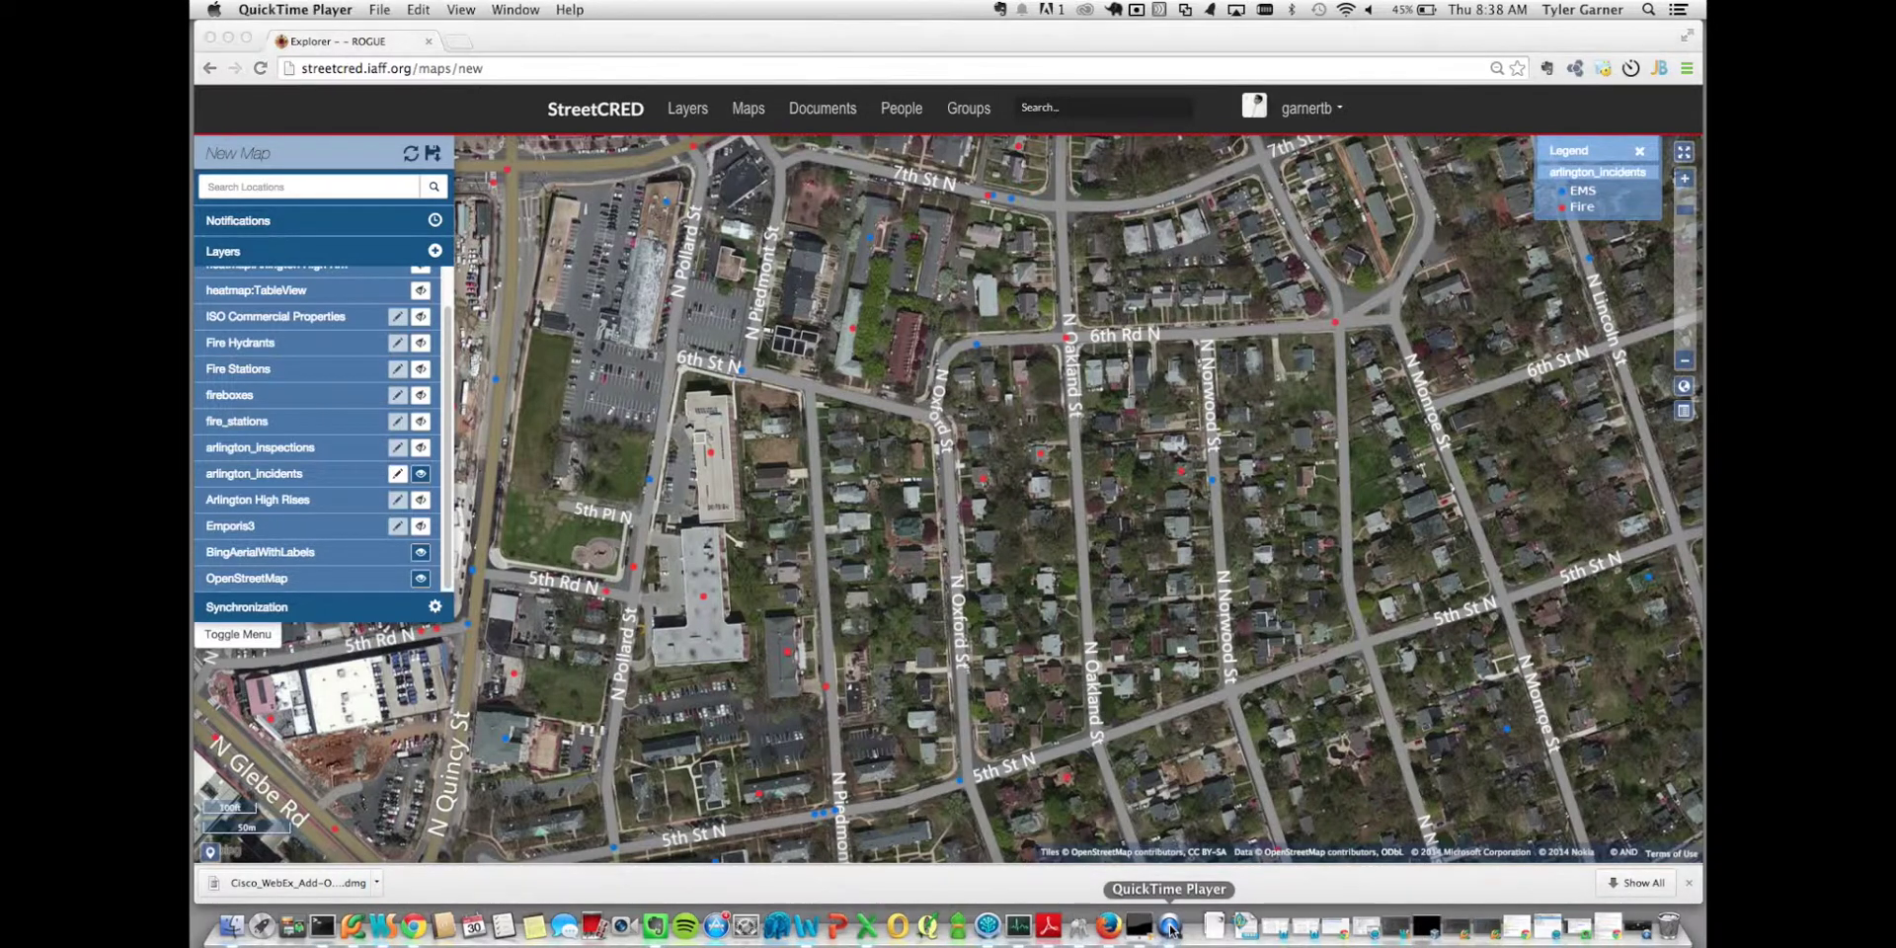
right_click(1169, 930)
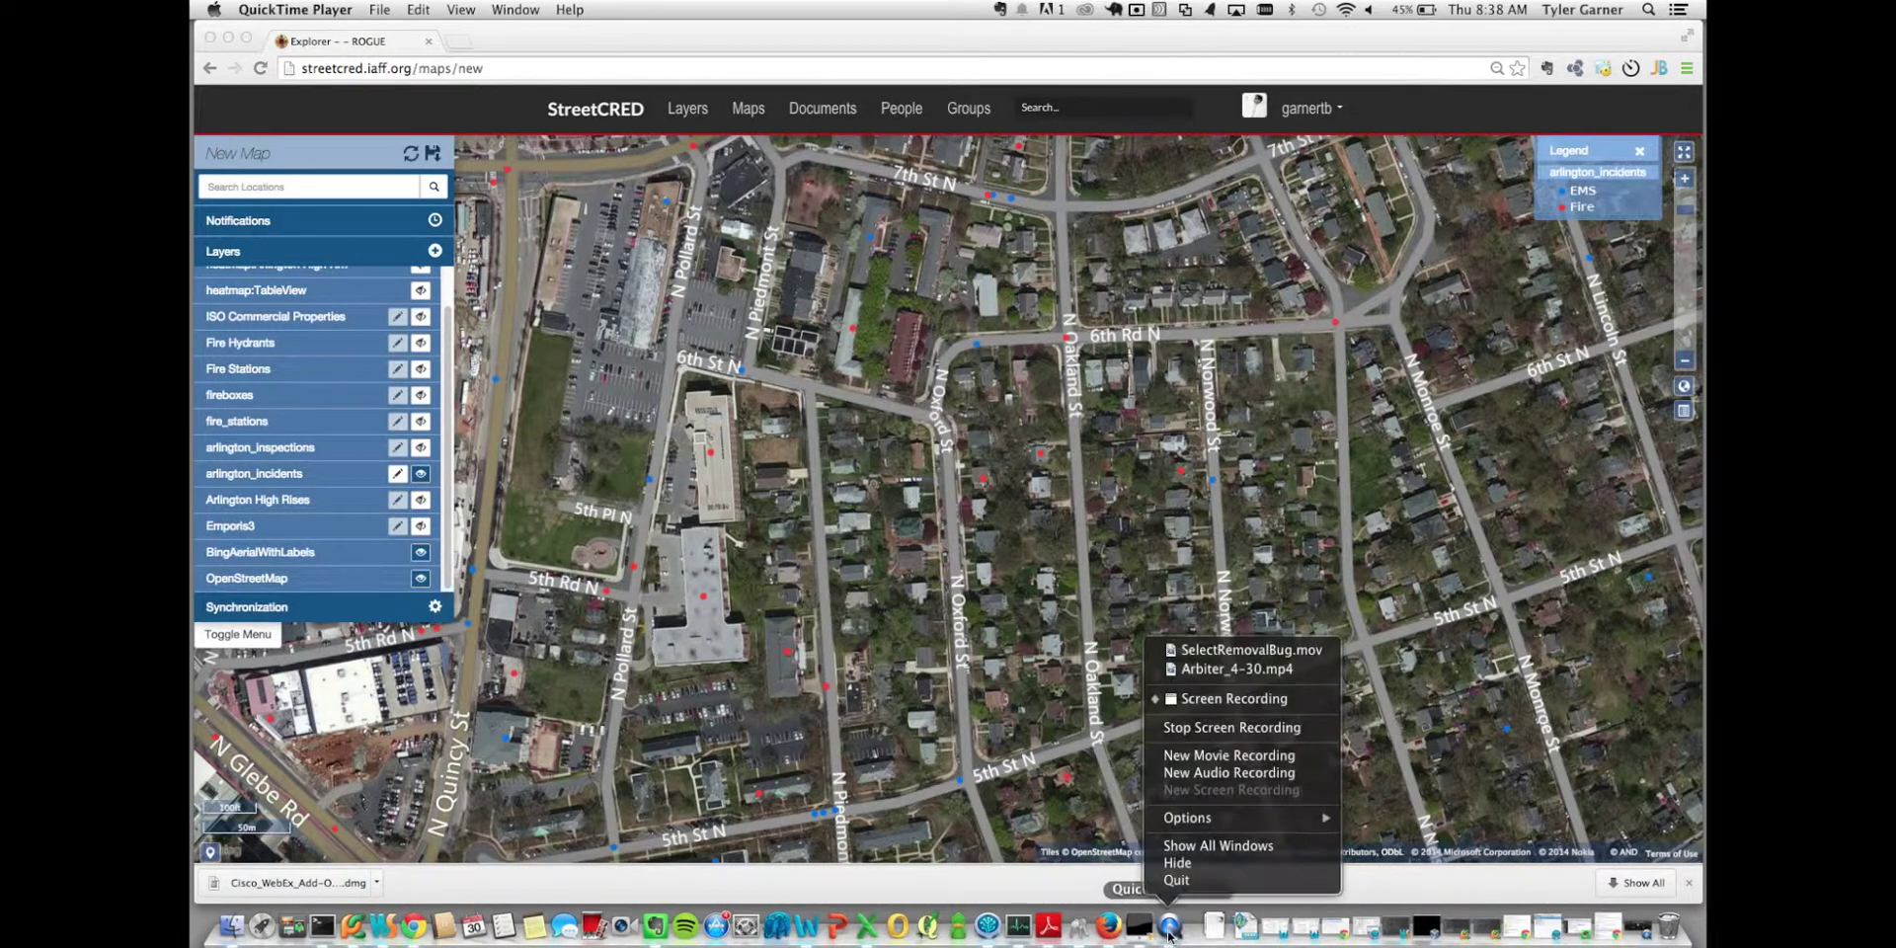
left_click(1207, 699)
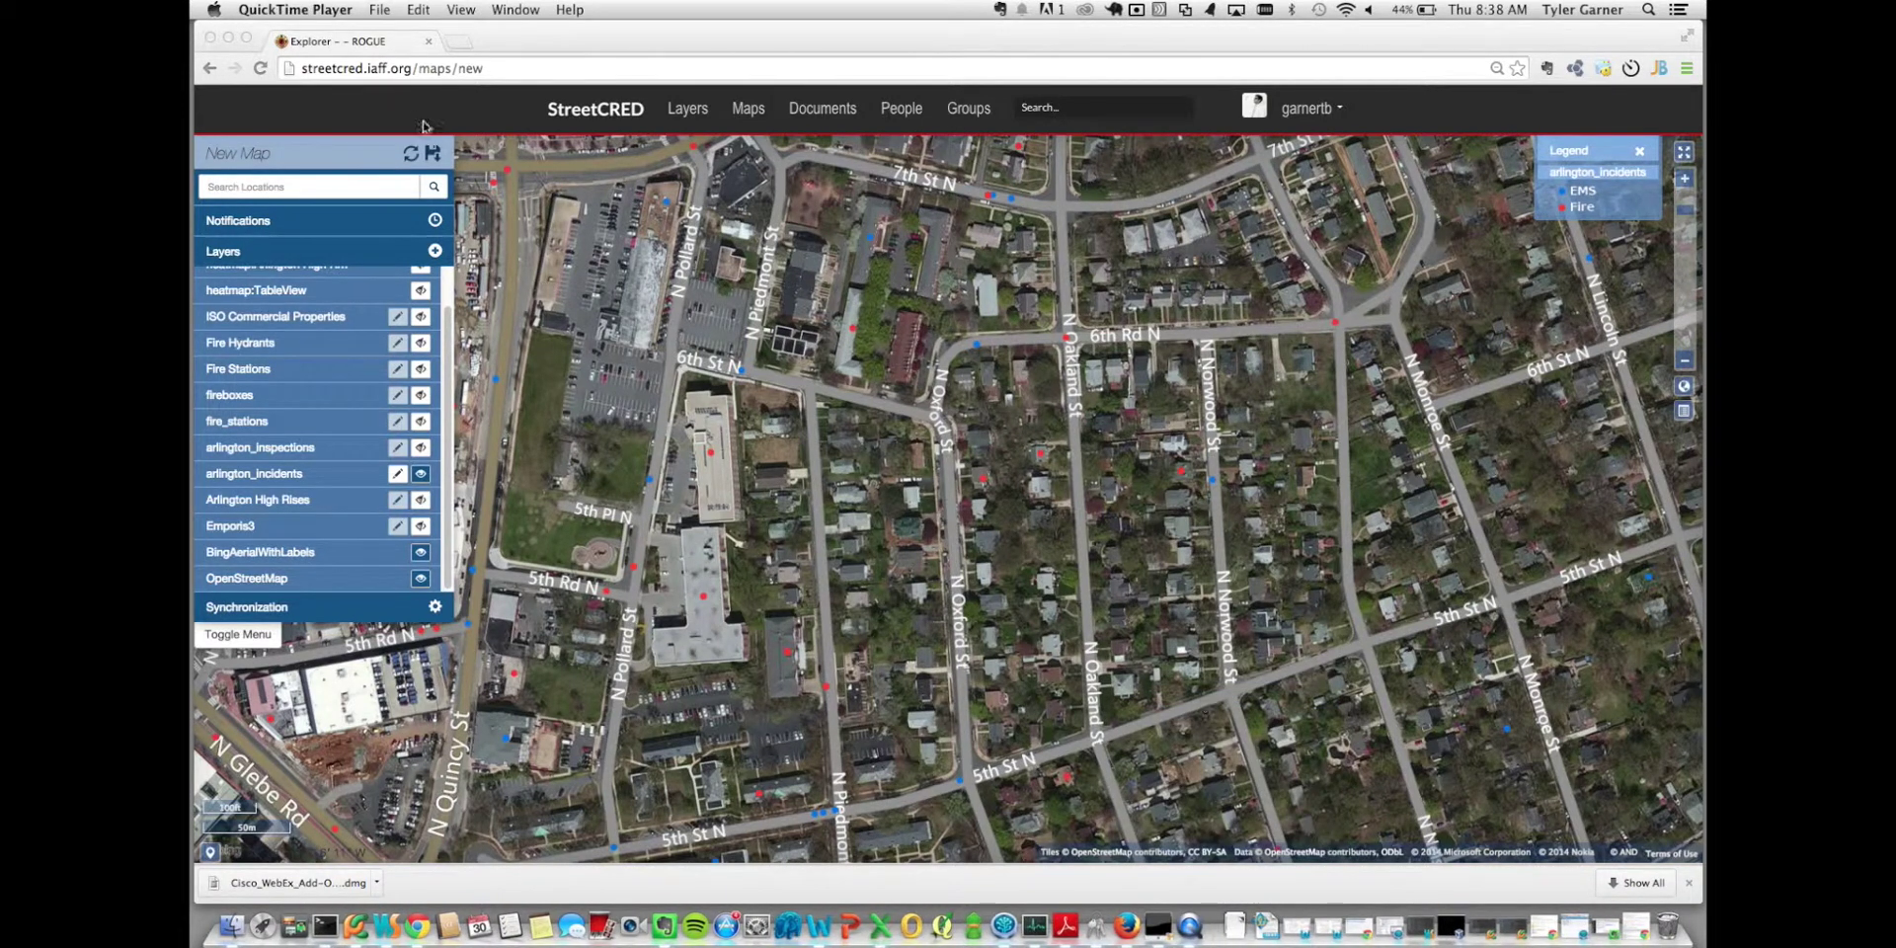